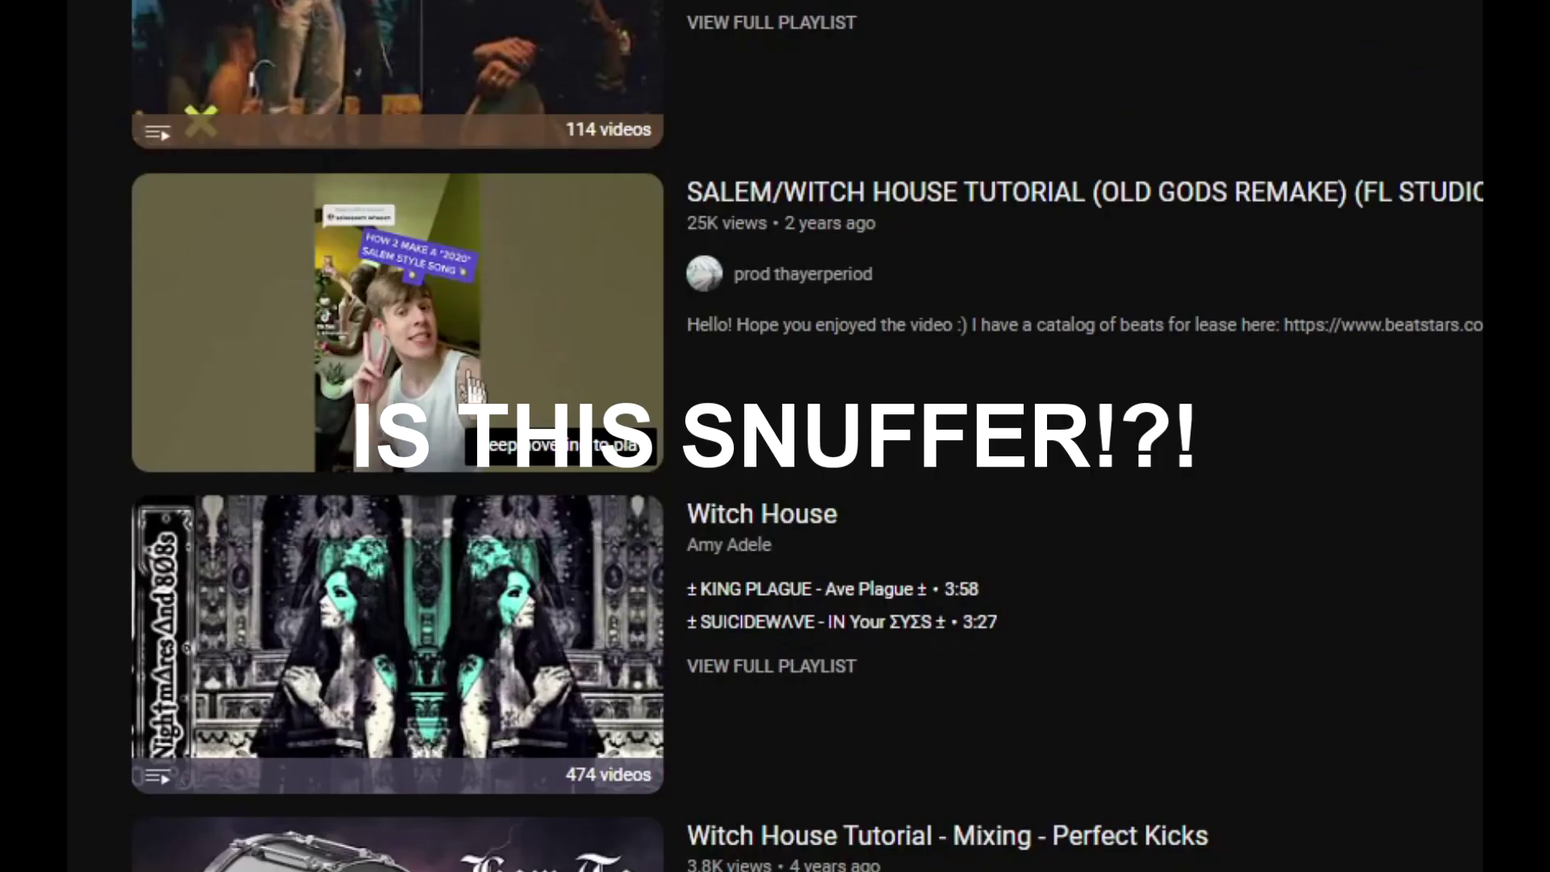
Step: Open KING PLAGUE - Ave Plague from the Witch House playlist in the results, skip ahead to preview it, and get its share link
{"action": "scroll", "coordinate": [420, 343], "scroll_direction": "down", "scroll_amount": 4}
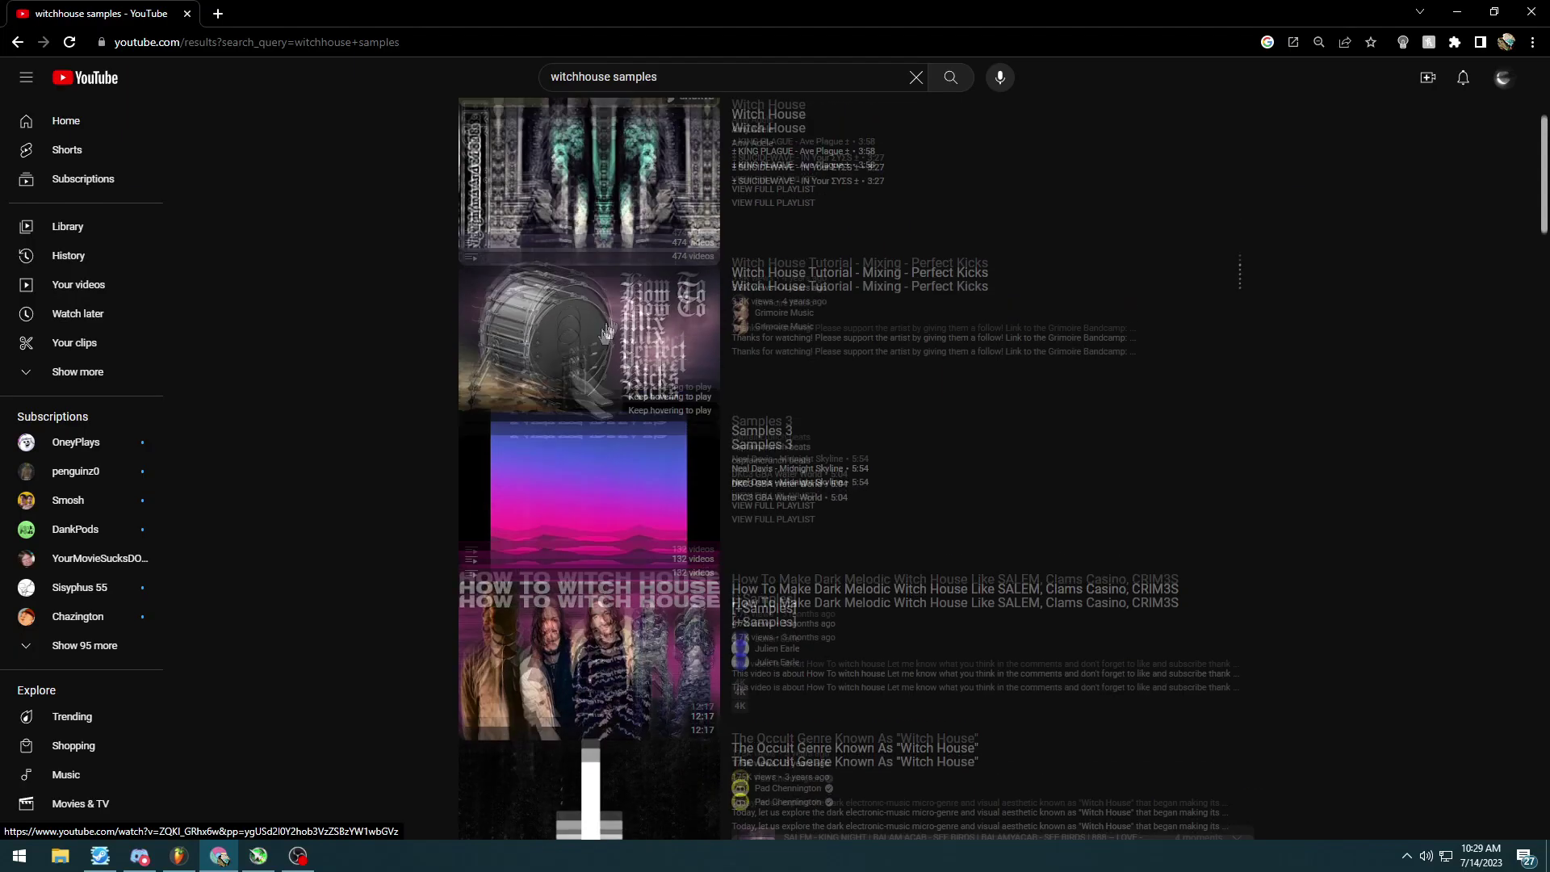
{"action": "left_click", "coordinate": [584, 214]}
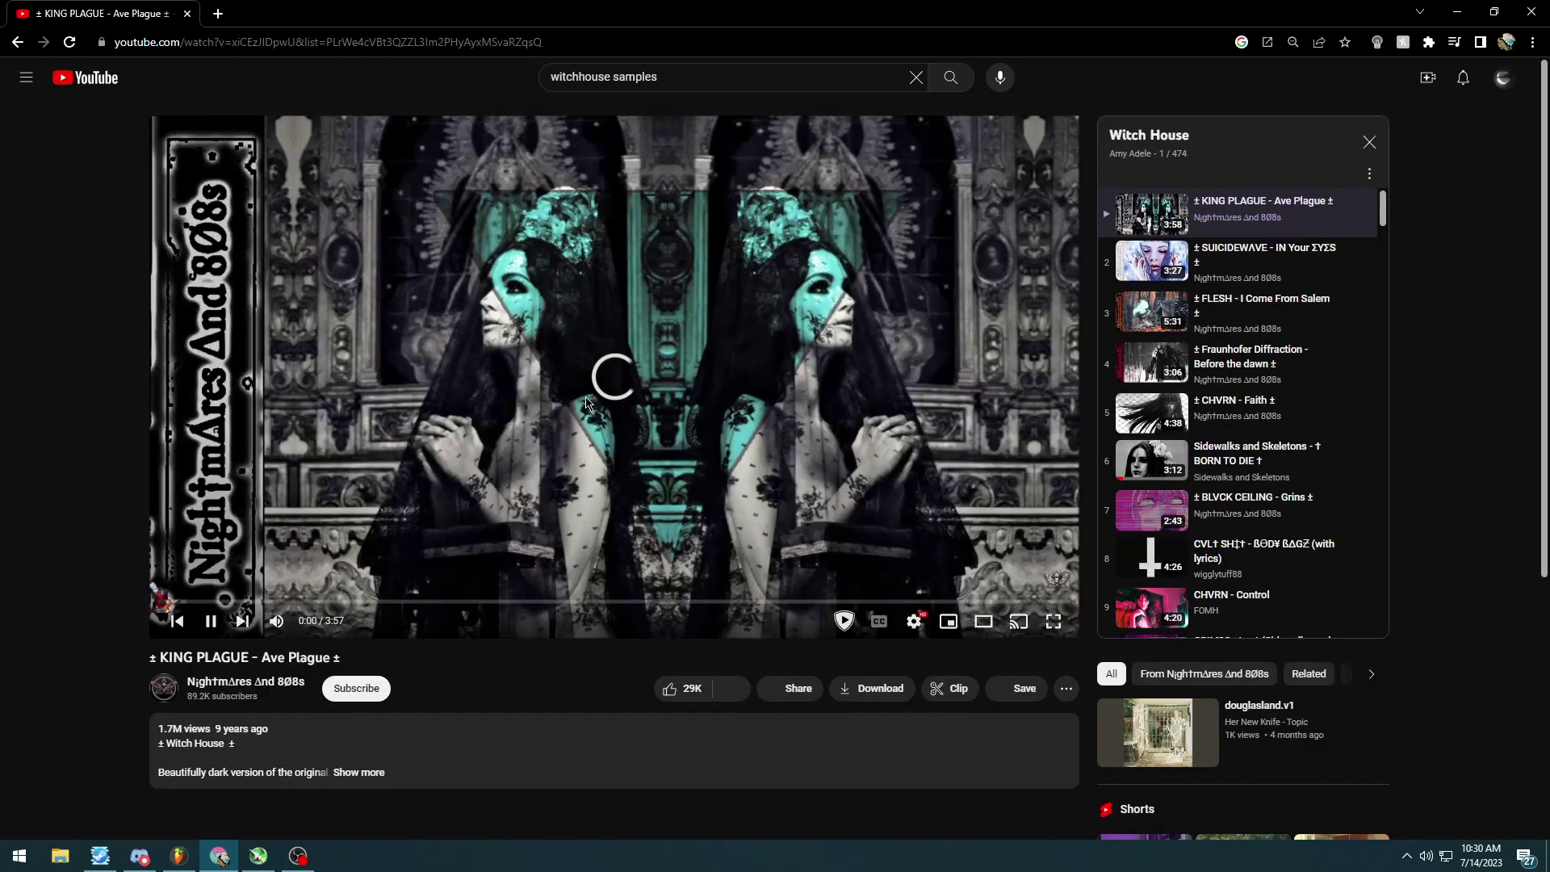
{"action": "left_click", "coordinate": [286, 602]}
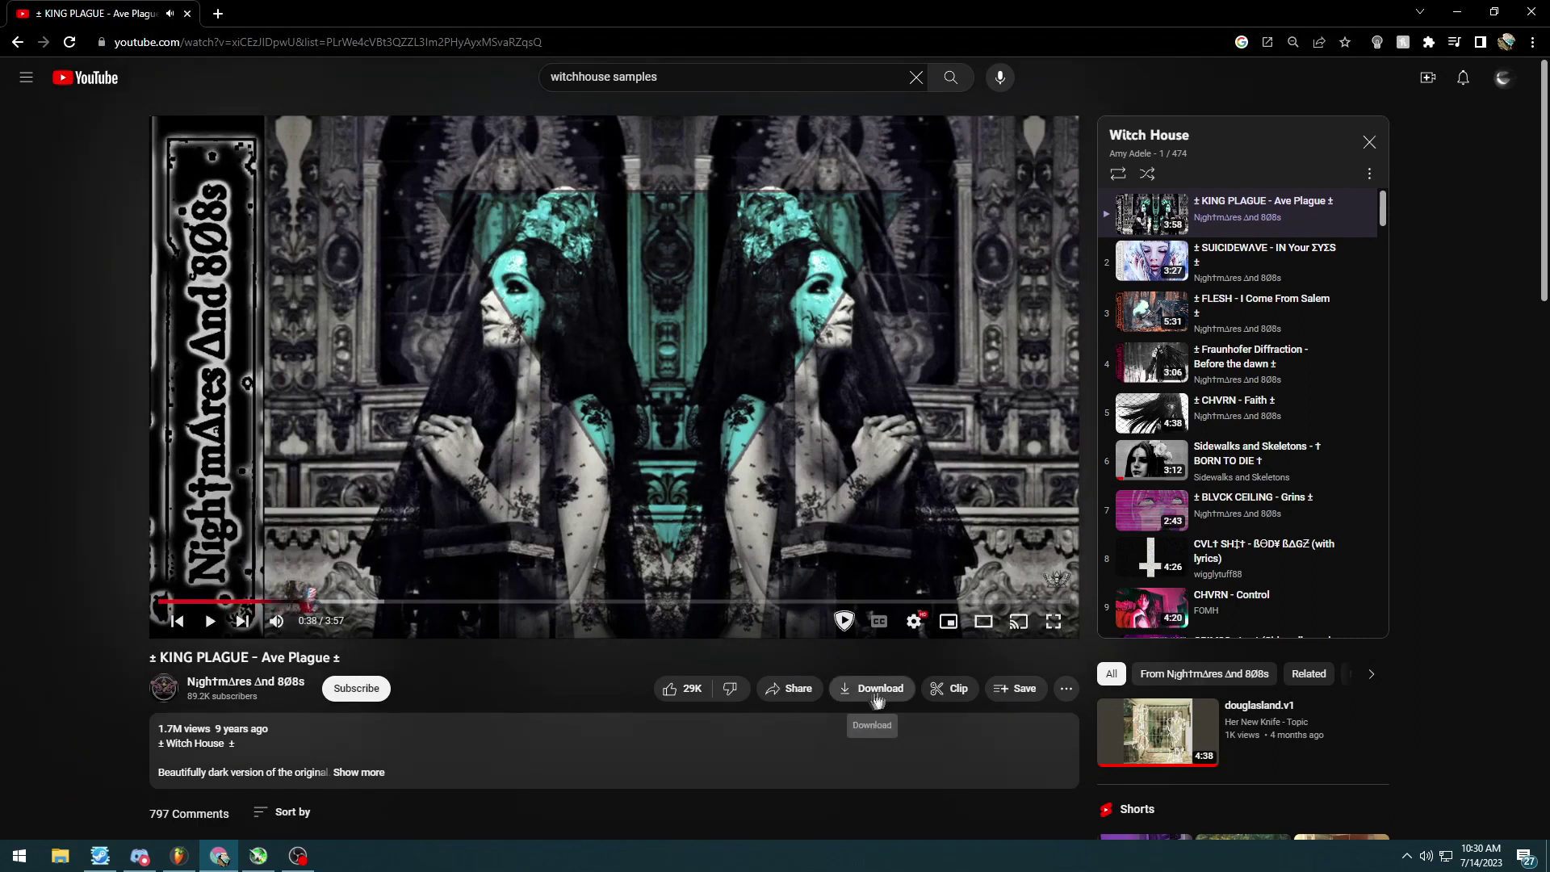
{"action": "left_click", "coordinate": [788, 690]}
{"action": "left_click", "coordinate": [913, 526]}
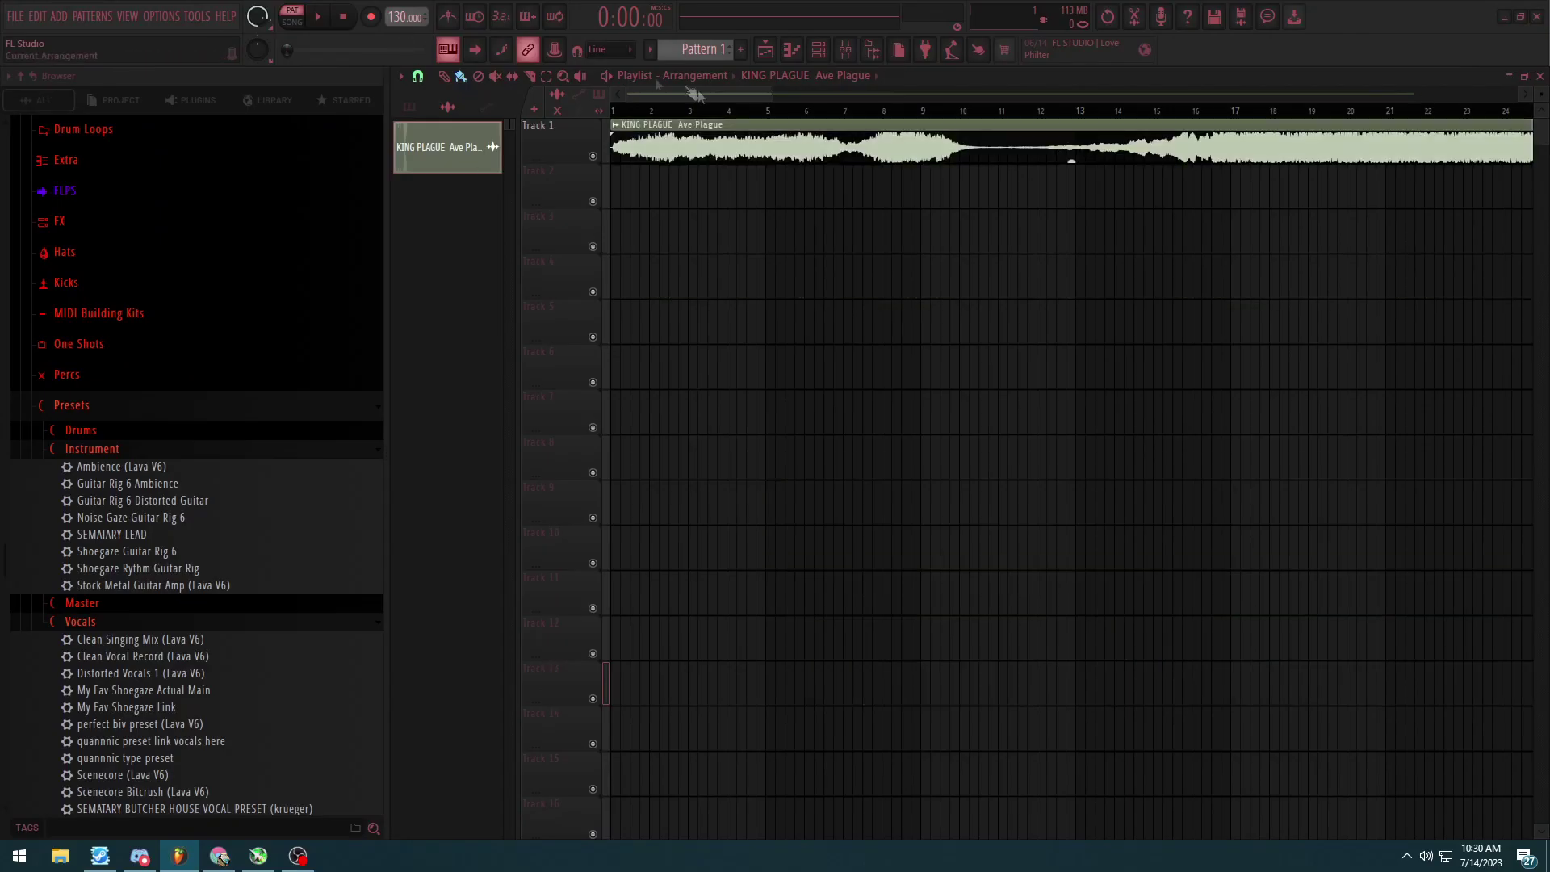
Step: Switch to FL Studio, audition the KING PLAGUE Ave Plague clip, and slice it just before bar 18
{"action": "scroll", "coordinate": [816, 207], "scroll_direction": "up", "scroll_amount": 5}
{"action": "key", "text": "space"}
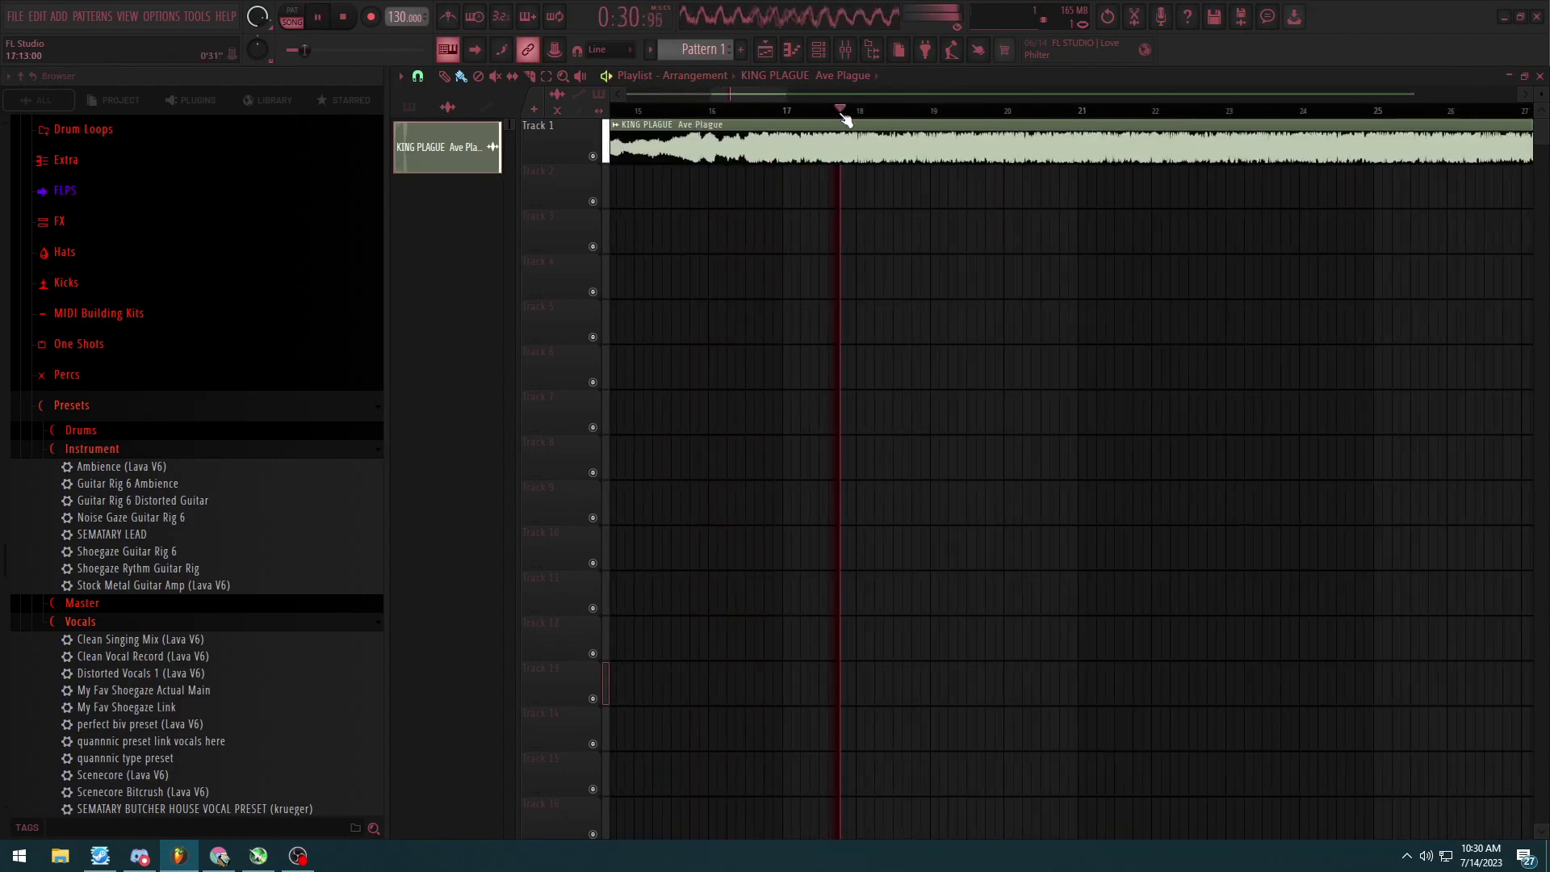
{"action": "scroll", "coordinate": [877, 133], "scroll_direction": "up", "scroll_amount": 2}
{"action": "scroll", "coordinate": [816, 130], "scroll_direction": "up", "scroll_amount": 4}
{"action": "left_click", "coordinate": [799, 128]}
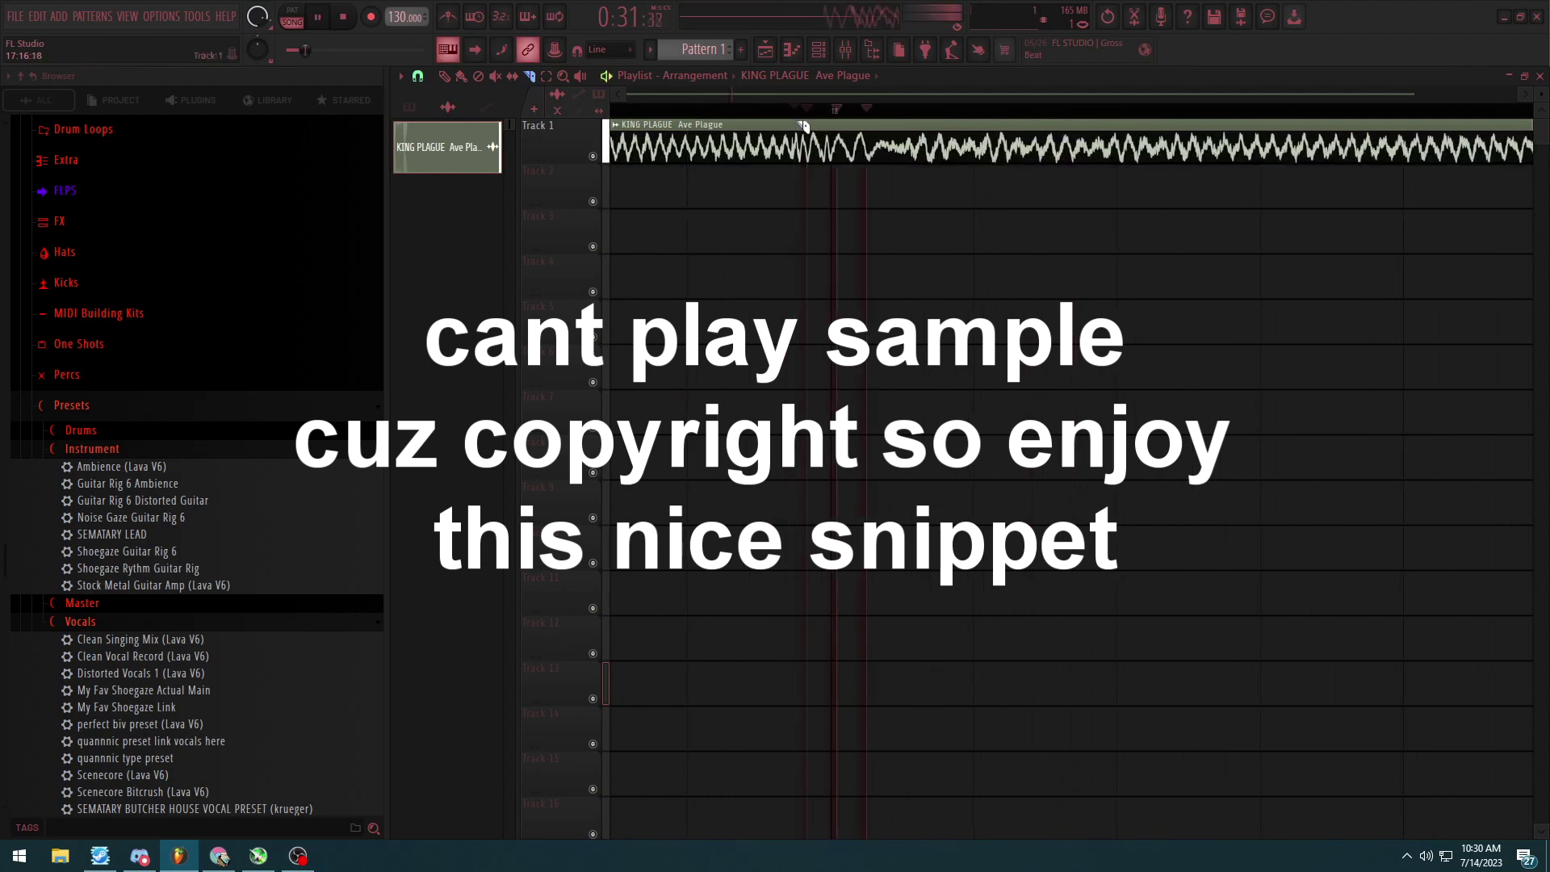
{"action": "key", "text": "ctrl+z"}
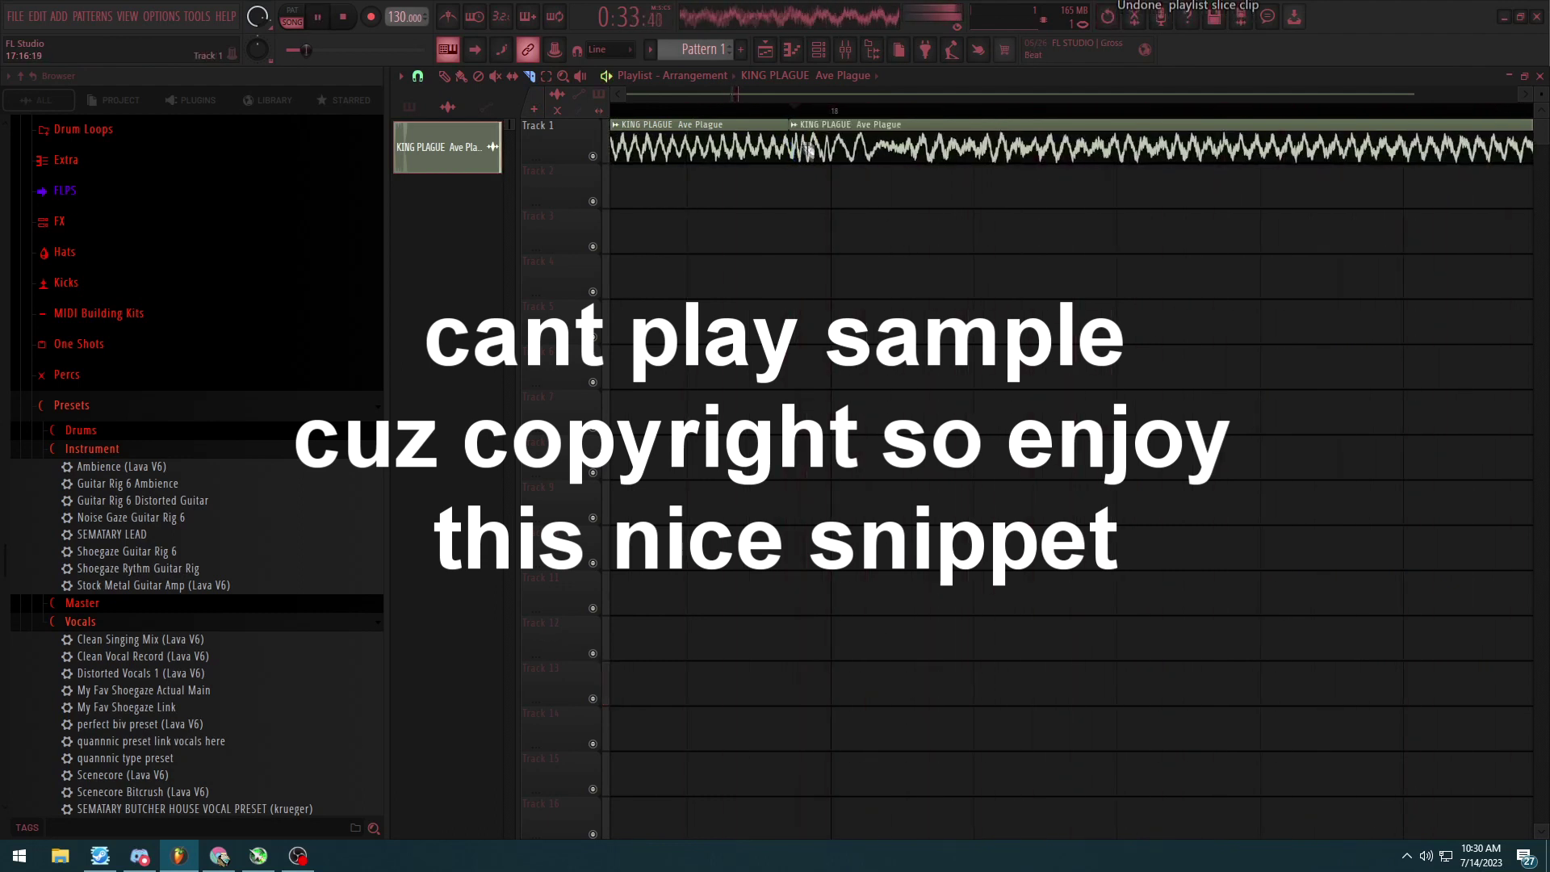
{"action": "left_click_drag", "start_coordinate": [802, 131], "coordinate": [814, 181]}
Step: Cut the clip down to a loop of about four bars at the start of Track 1 and make it its own sample
{"action": "scroll", "coordinate": [854, 207], "scroll_direction": "down", "scroll_amount": 3}
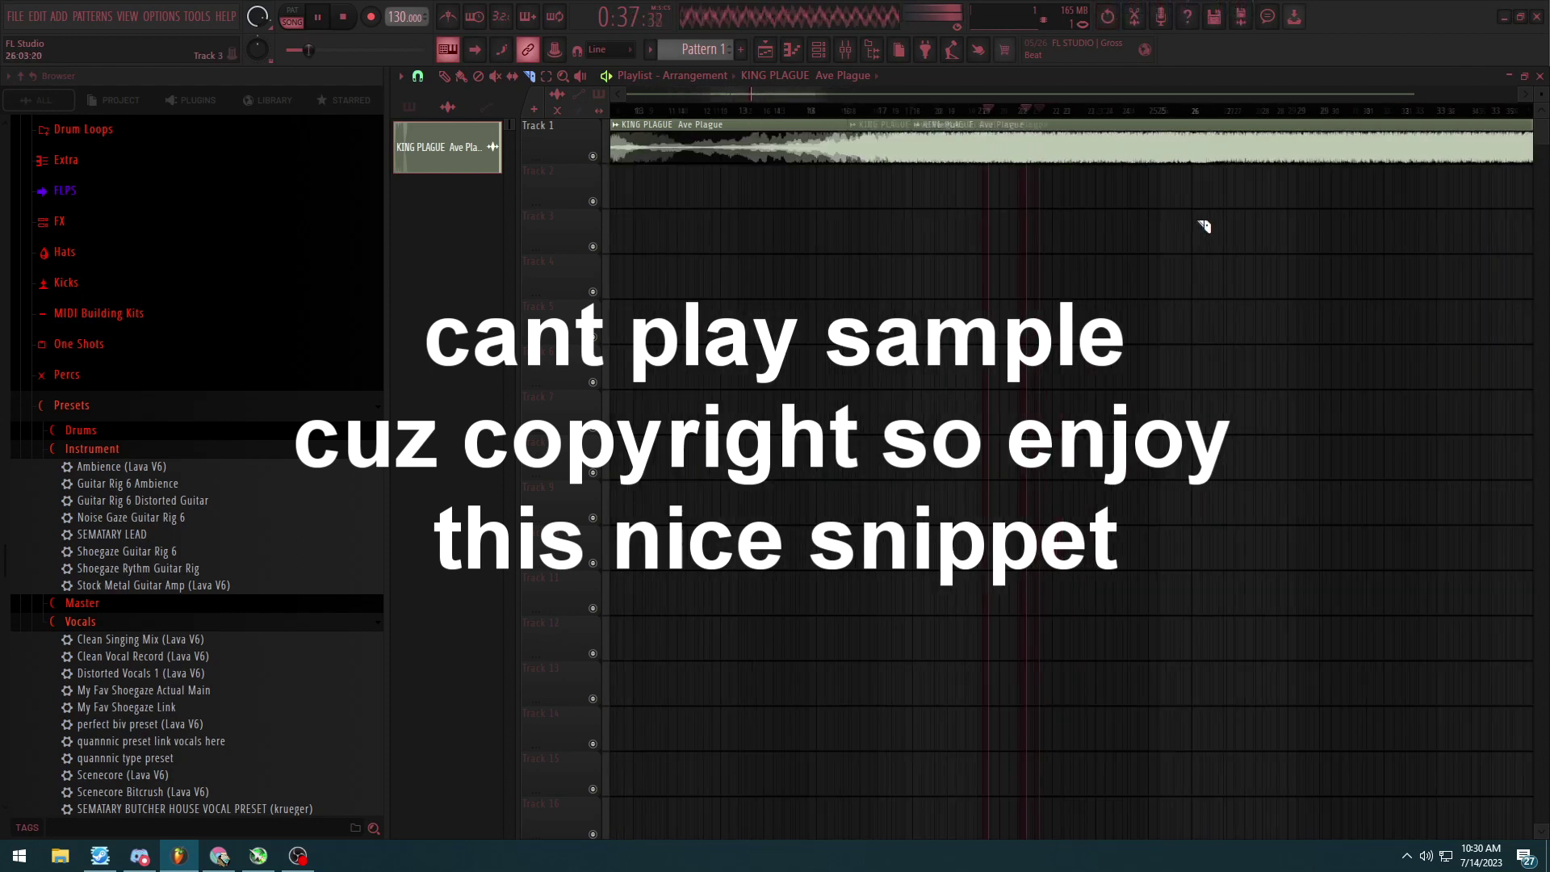
{"action": "scroll", "coordinate": [787, 134], "scroll_direction": "up", "scroll_amount": 5}
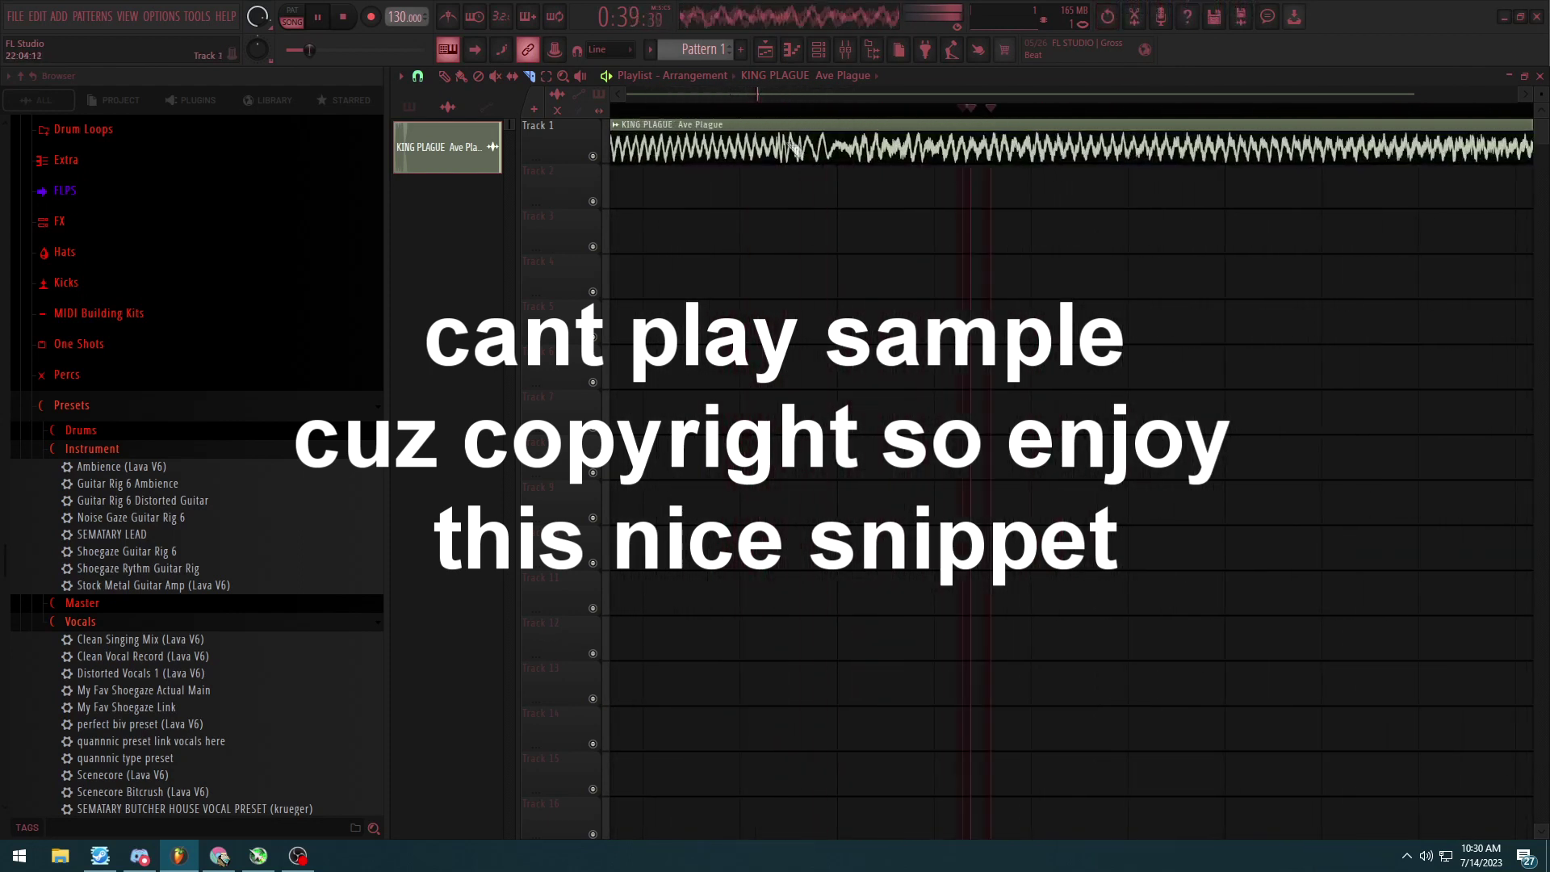
{"action": "scroll", "coordinate": [775, 181], "scroll_direction": "down", "scroll_amount": 6}
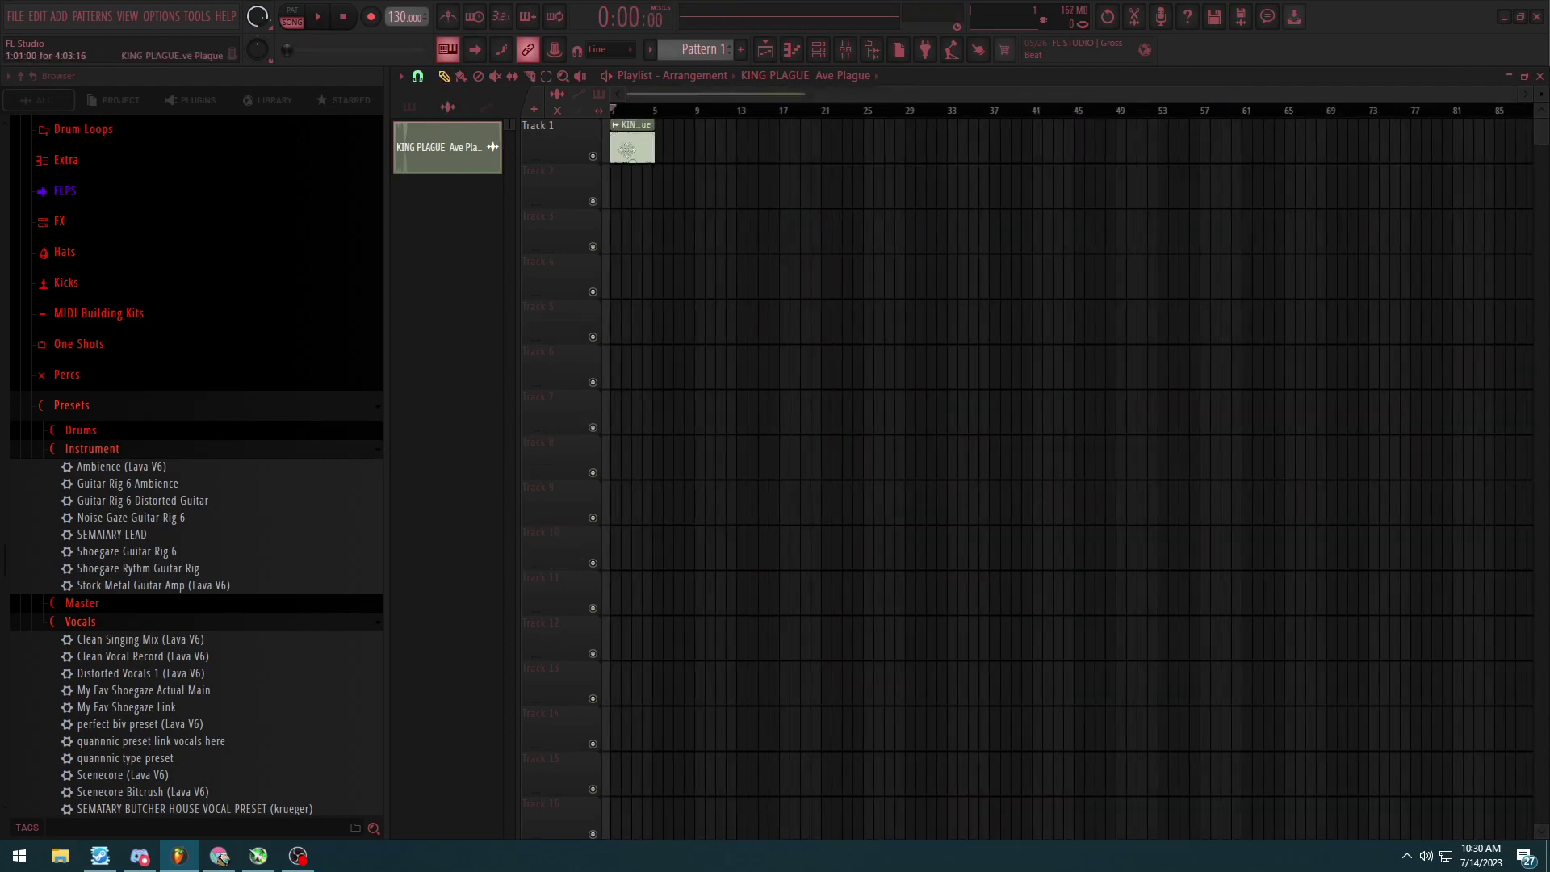
{"action": "left_click", "coordinate": [615, 125]}
{"action": "left_click", "coordinate": [767, 153]}
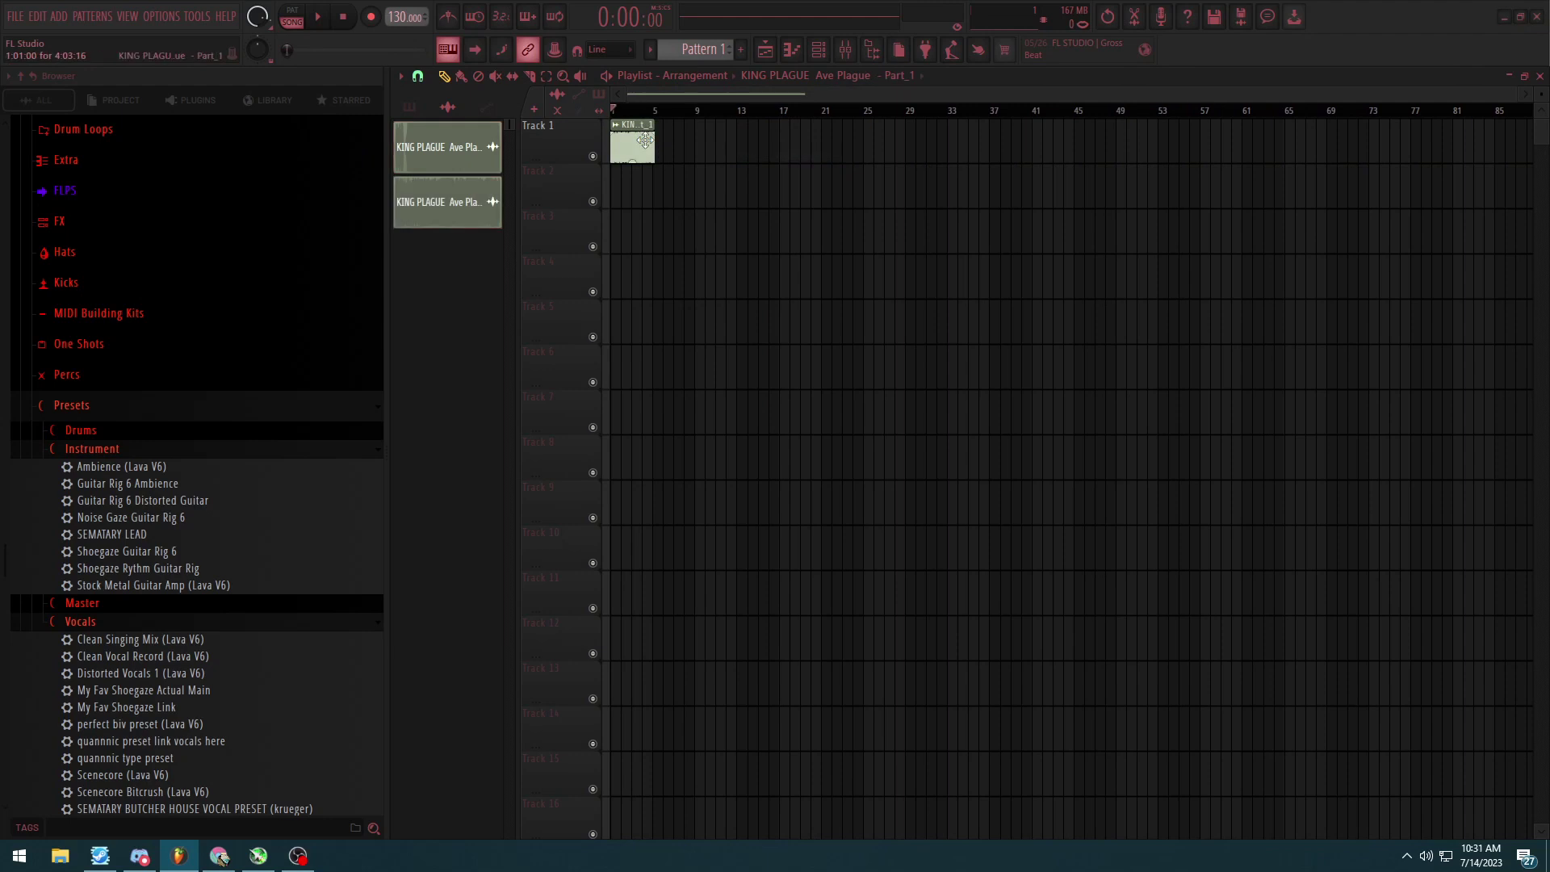
Step: Set the project tempo to 120 and time-stretch the new sample to exactly four bars in Auto mode
{"action": "scroll", "coordinate": [397, 11], "scroll_direction": "down", "scroll_amount": 5}
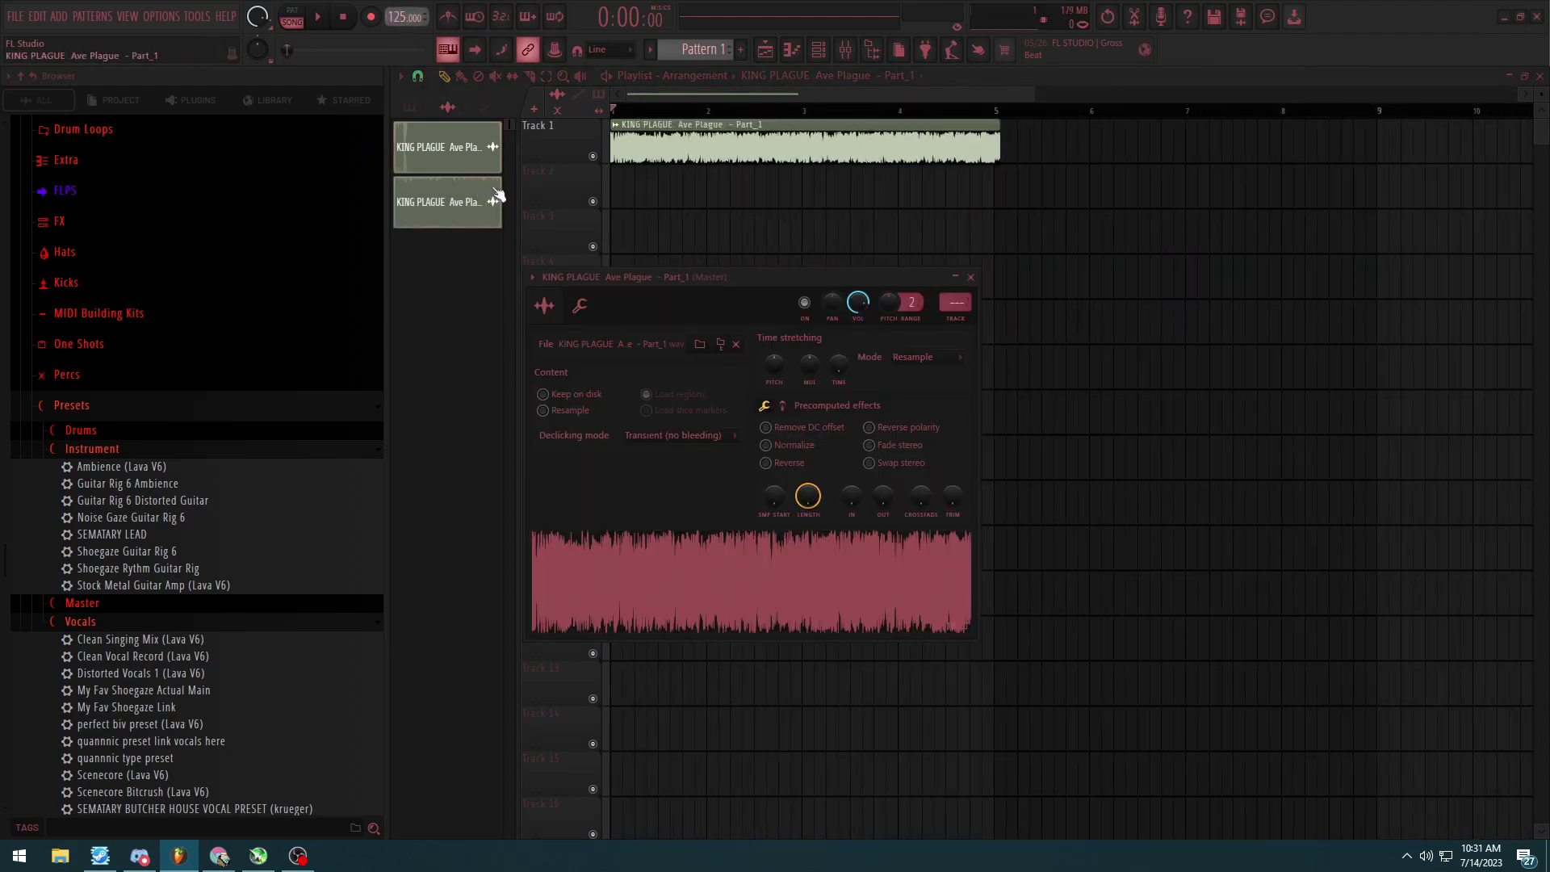
{"action": "scroll", "coordinate": [397, 11], "scroll_direction": "down", "scroll_amount": 5}
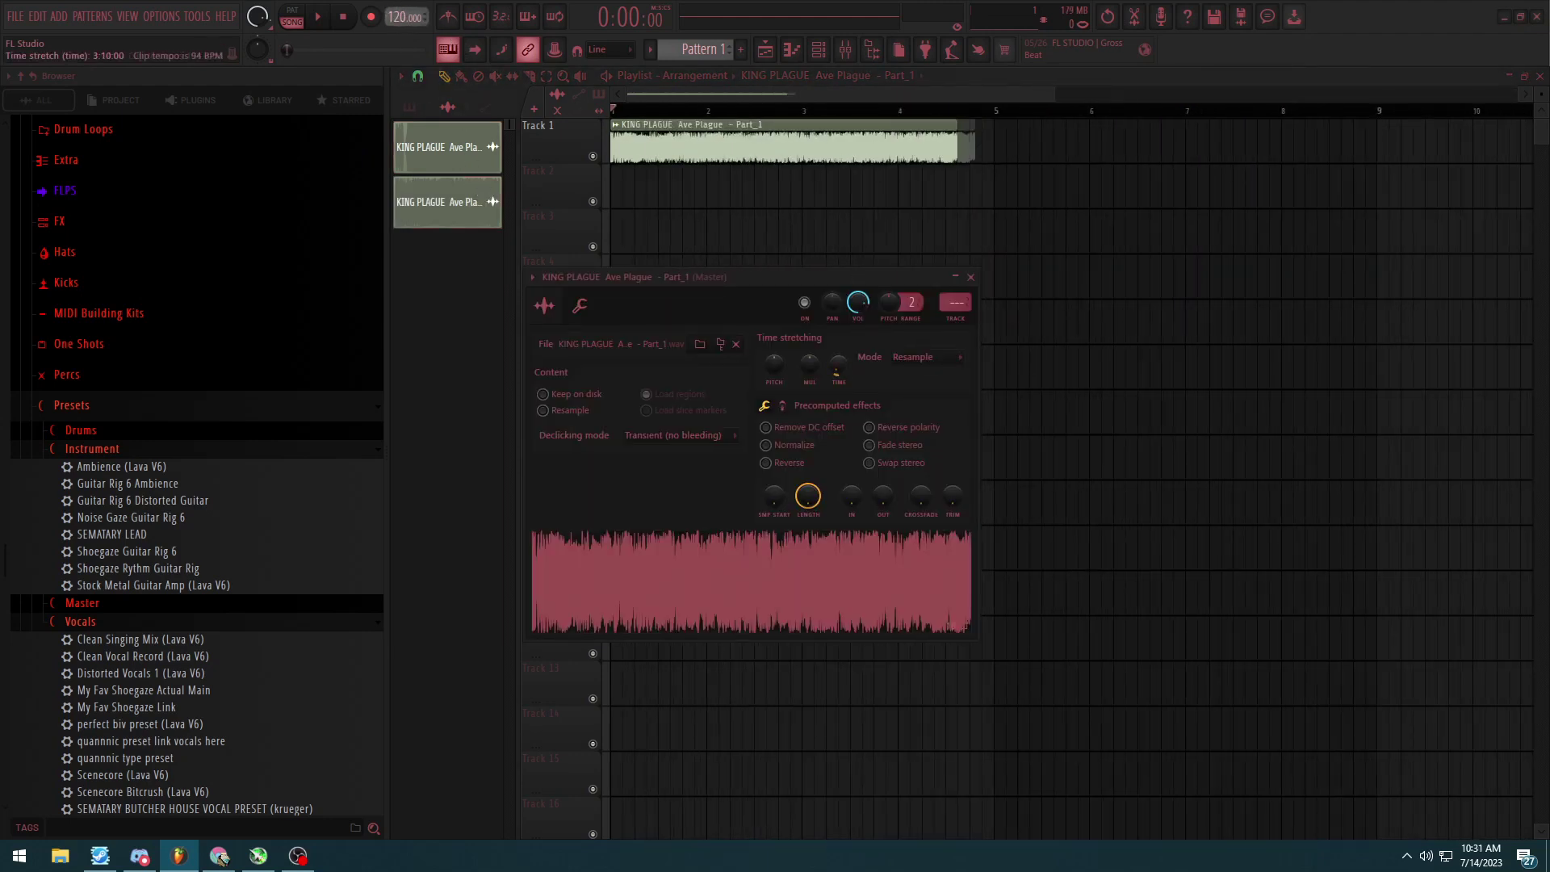
{"action": "key", "text": "space"}
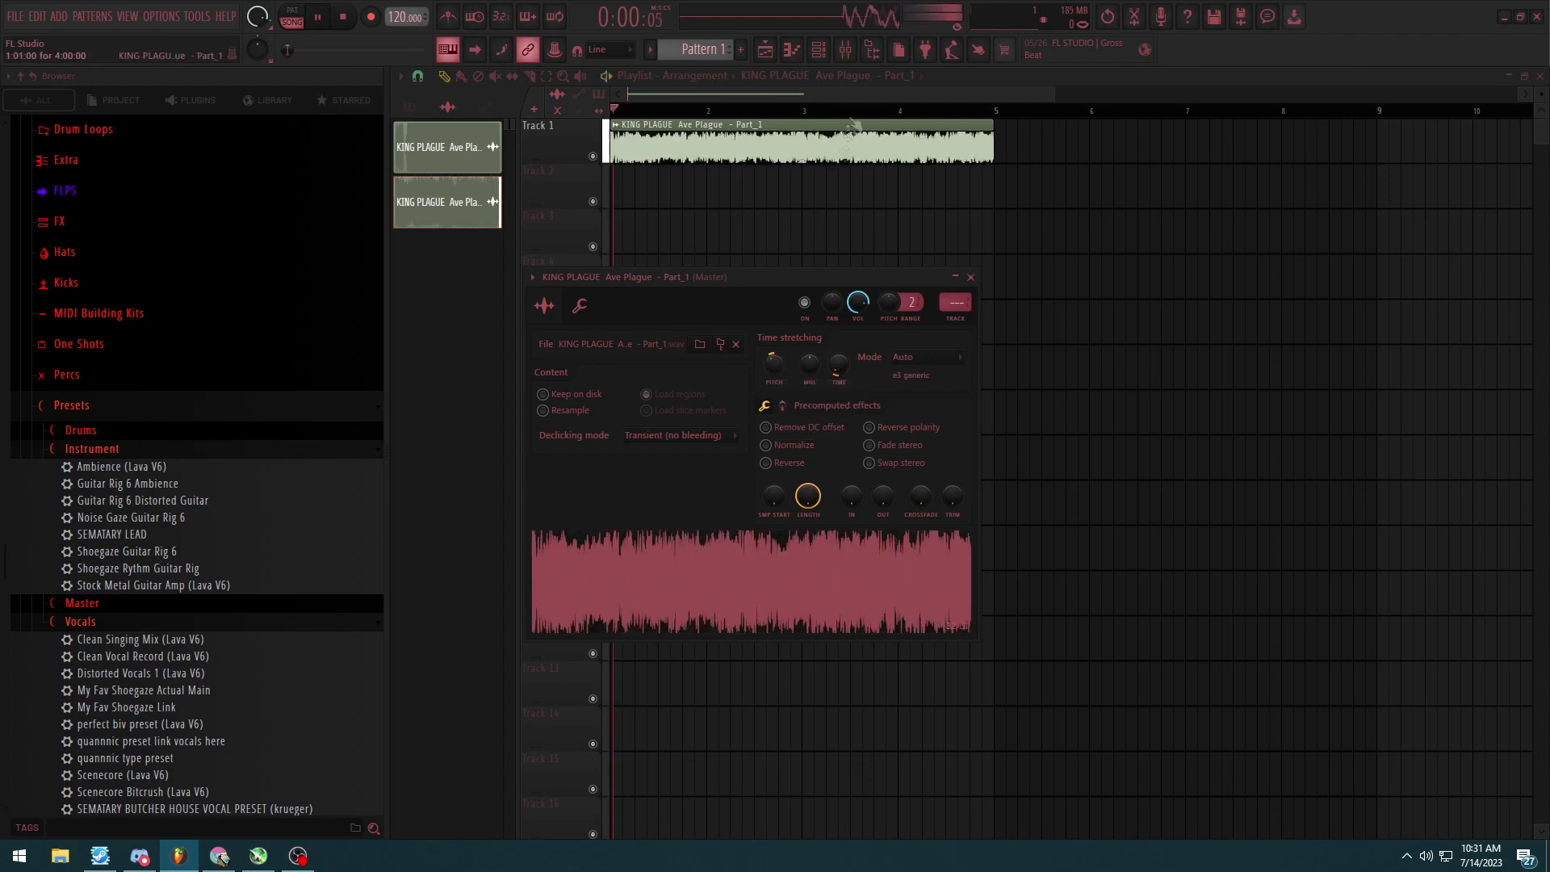
Step: Add Fruity soft clipper to effect slot 7 of the Master mixer track
{"action": "left_click", "coordinate": [845, 49]}
{"action": "left_click", "coordinate": [1457, 283]}
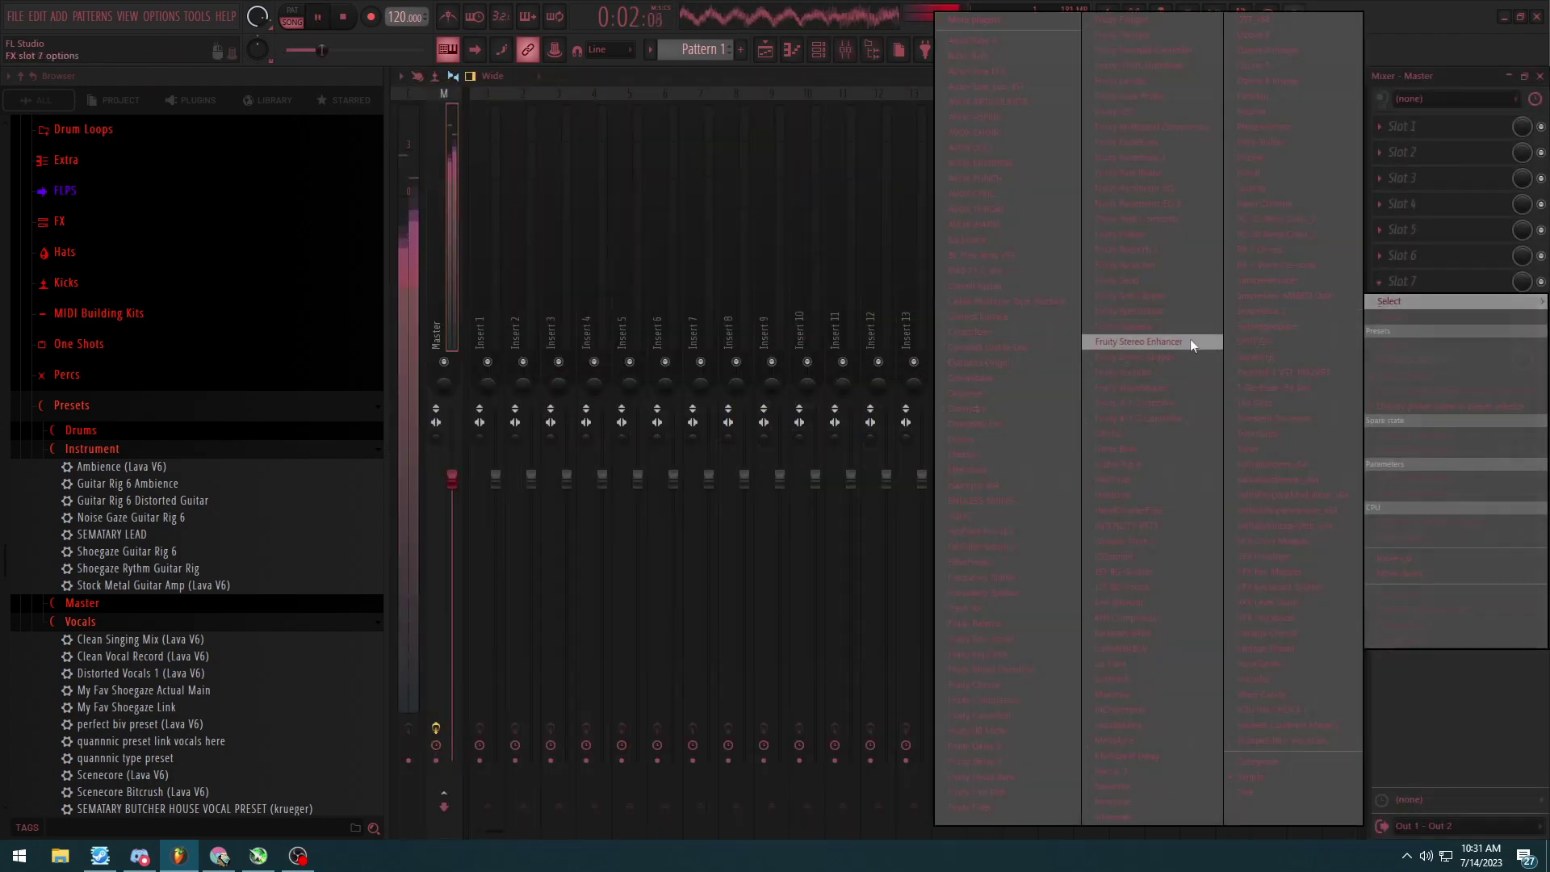
{"action": "left_click", "coordinate": [1189, 304]}
Step: Set the sample's pitch shift to +200 cents while auditioning the loop
{"action": "key", "text": "F9"}
{"action": "key", "text": "space"}
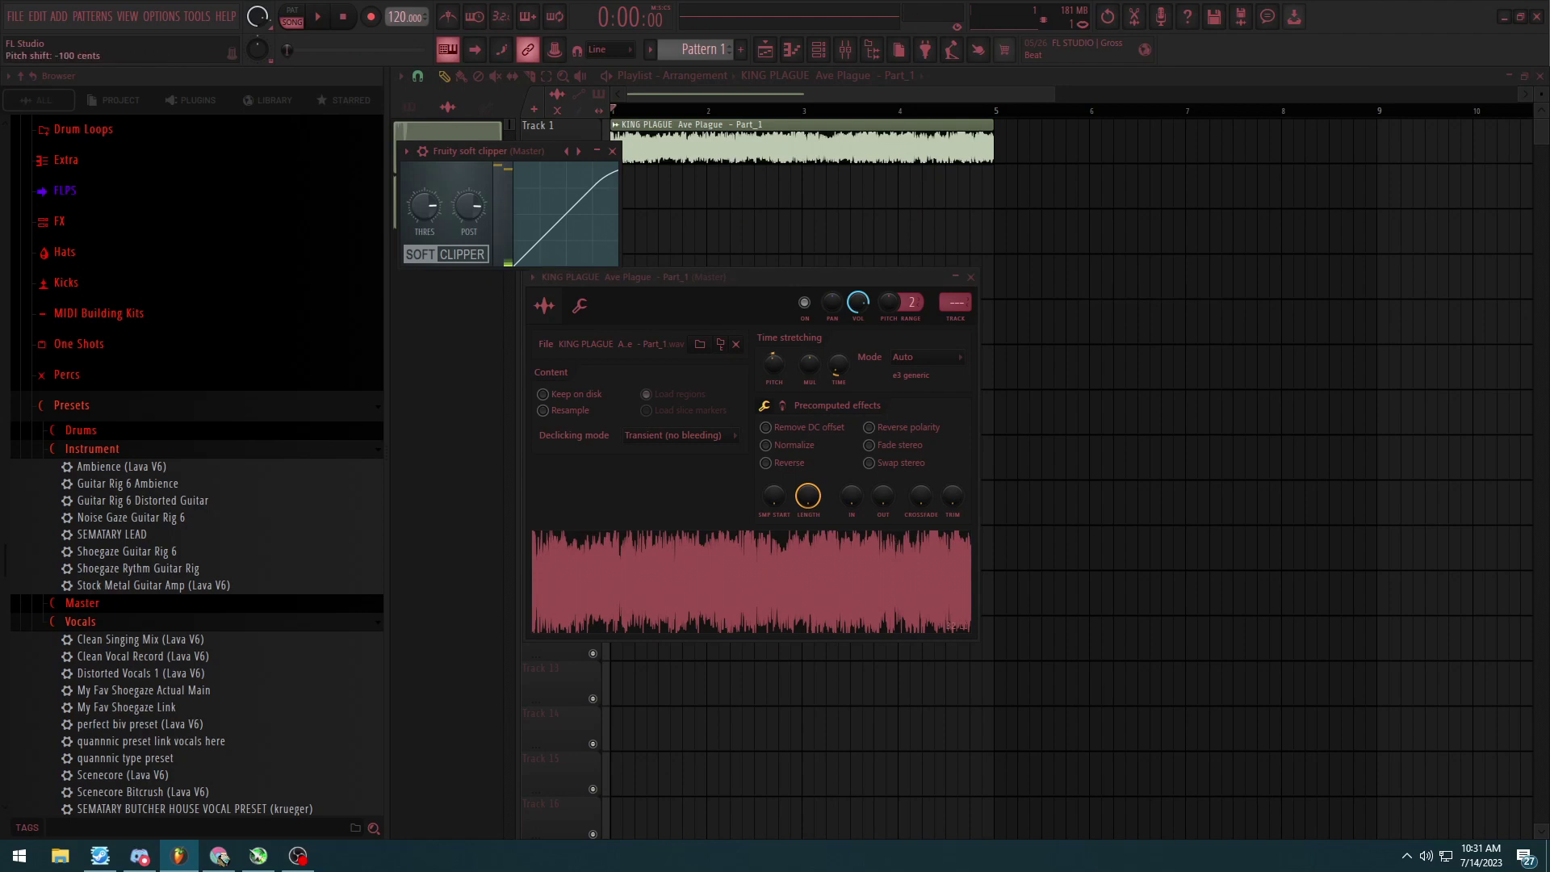
{"action": "key", "text": "space"}
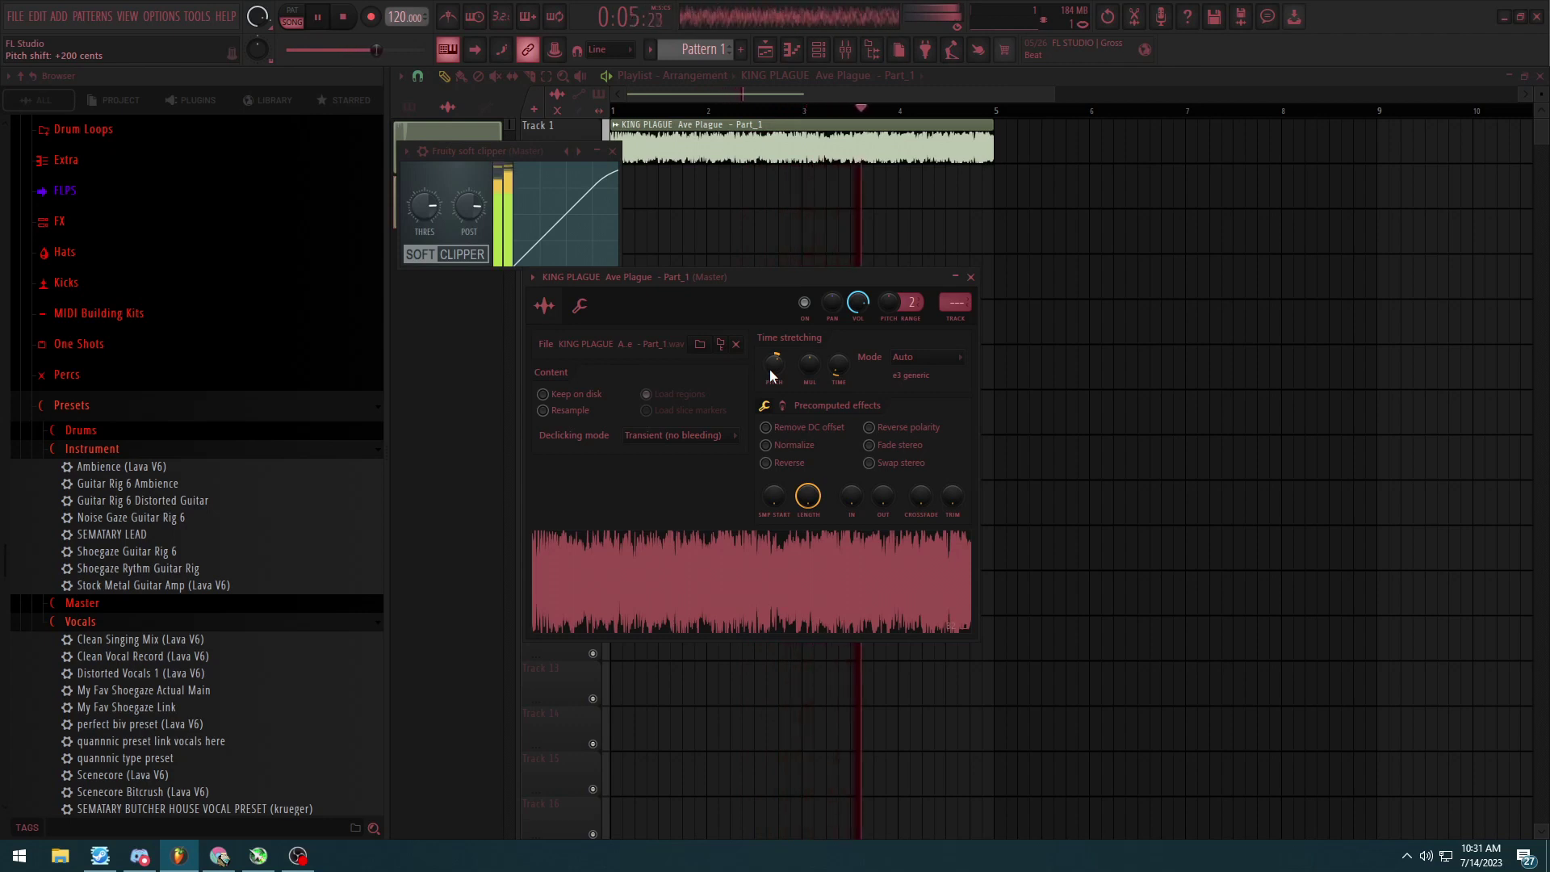
Step: Add Fruity parametric EQ 2 to slot 5 of the sample's mixer track and cut its lows and the highs above about 13.8 kHz
{"action": "key", "text": "F9"}
{"action": "left_click", "coordinate": [1402, 229]}
{"action": "left_click", "coordinate": [1152, 204]}
{"action": "key", "text": "space"}
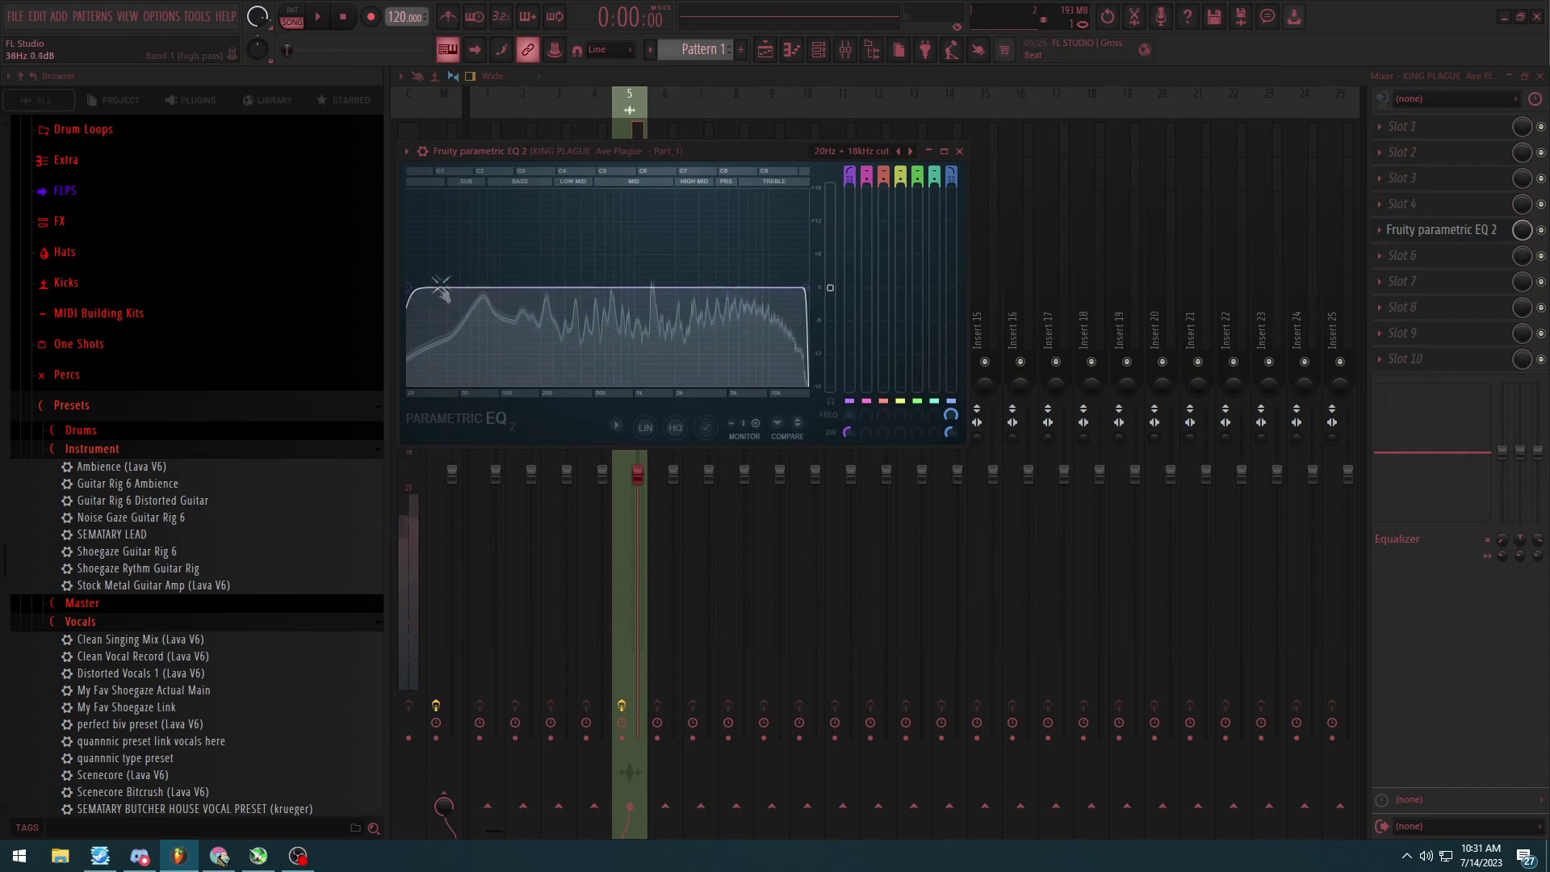
{"action": "key", "text": "space"}
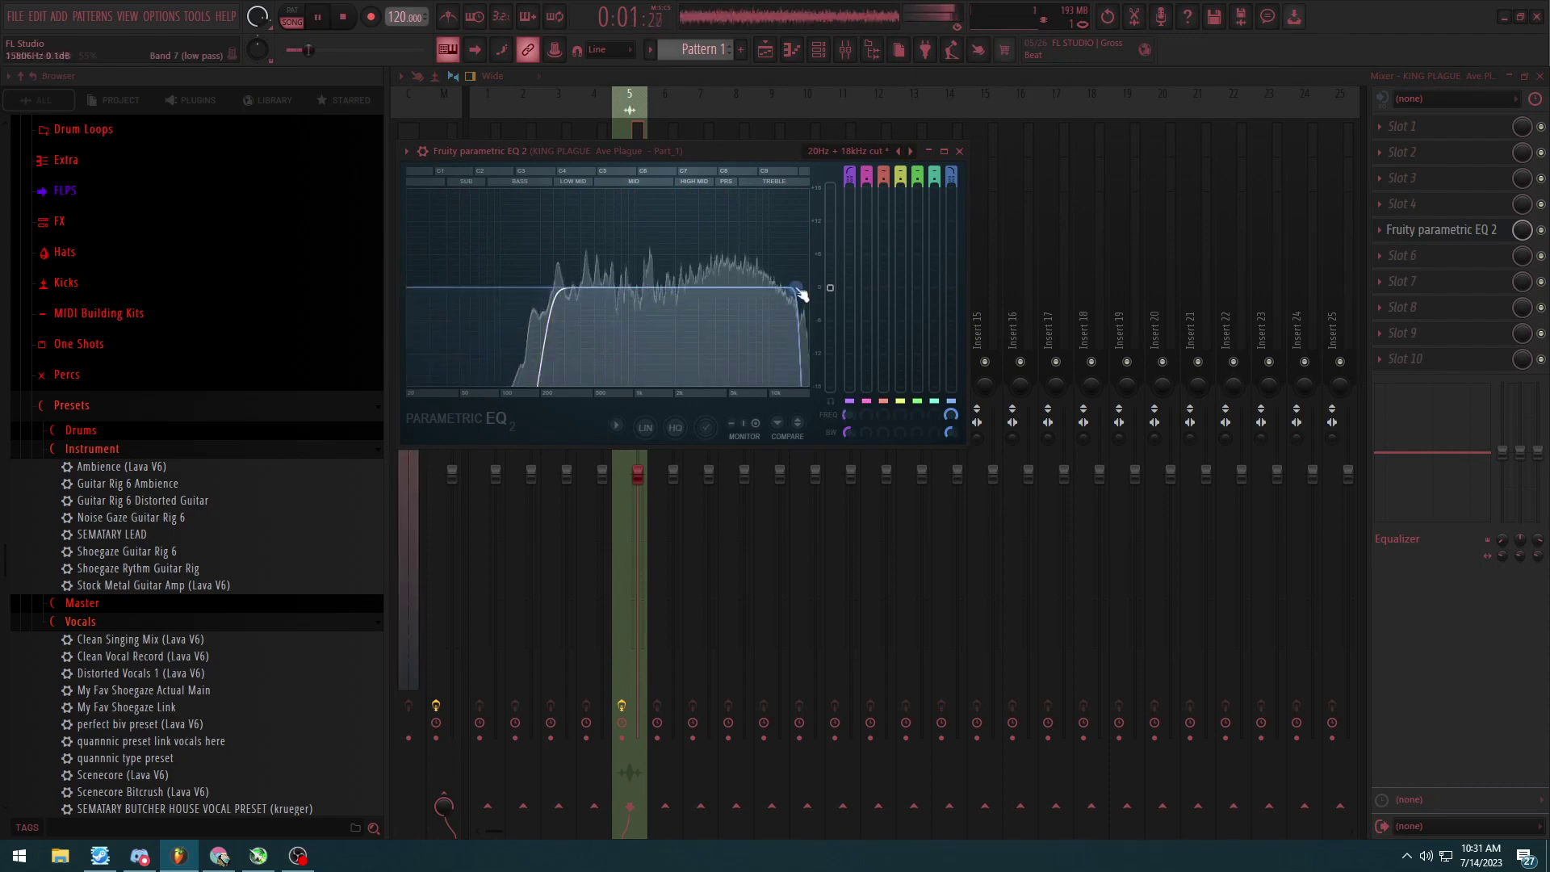
{"action": "left_click", "coordinate": [1338, 305]}
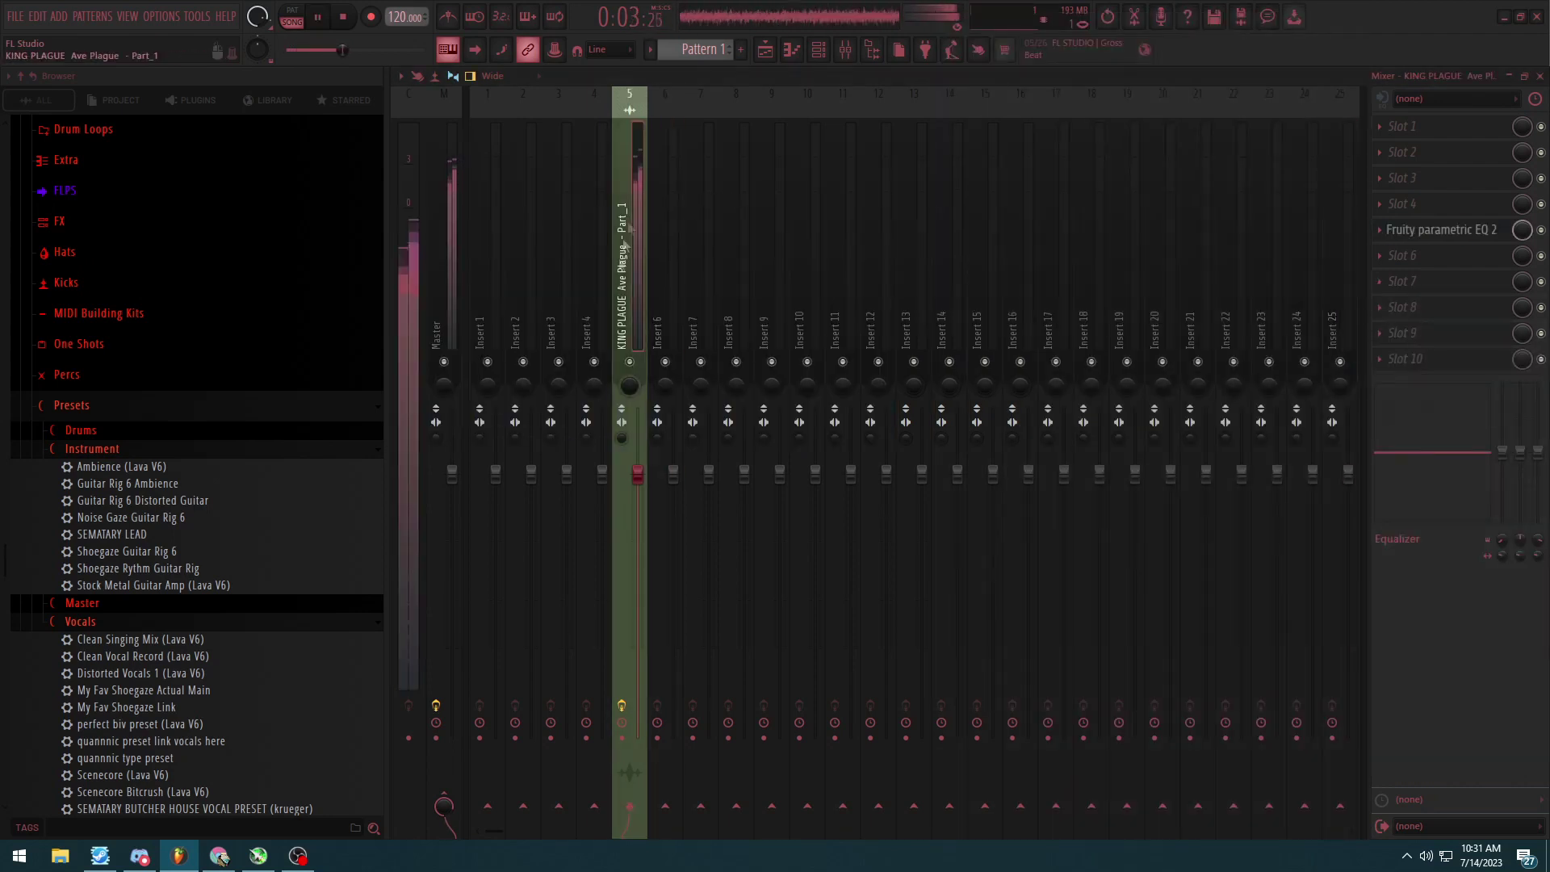
Step: Add ValhallaRoom_x64 to slot 8 of the sample's mixer track and lower the track's volume to about -2 dB
{"action": "left_click", "coordinate": [1403, 307]}
{"action": "left_click", "coordinate": [1292, 460]}
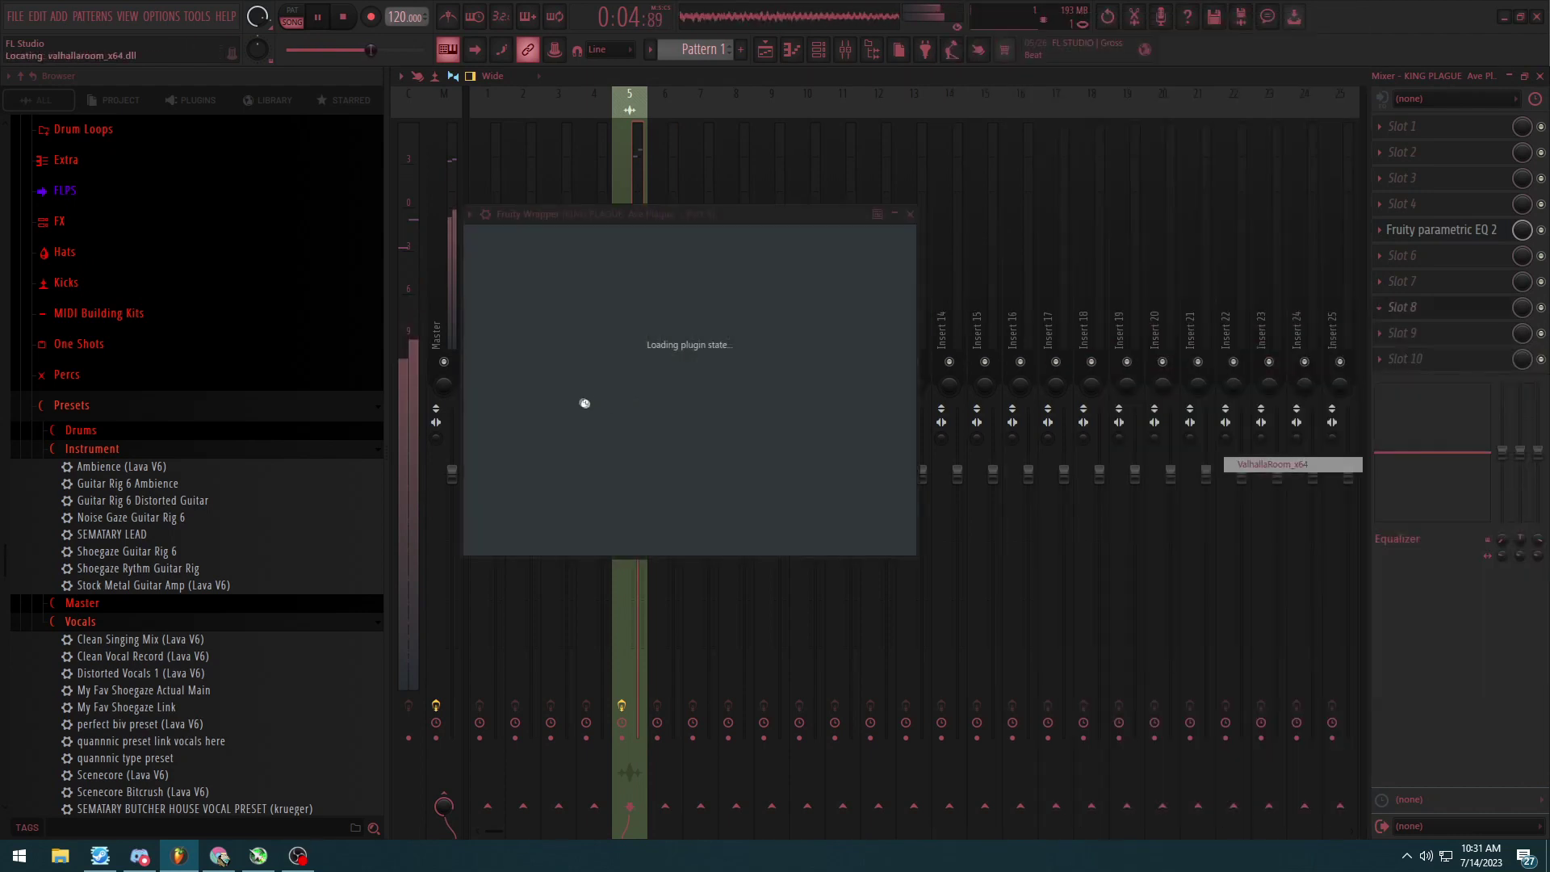
{"action": "left_click", "coordinate": [1050, 214]}
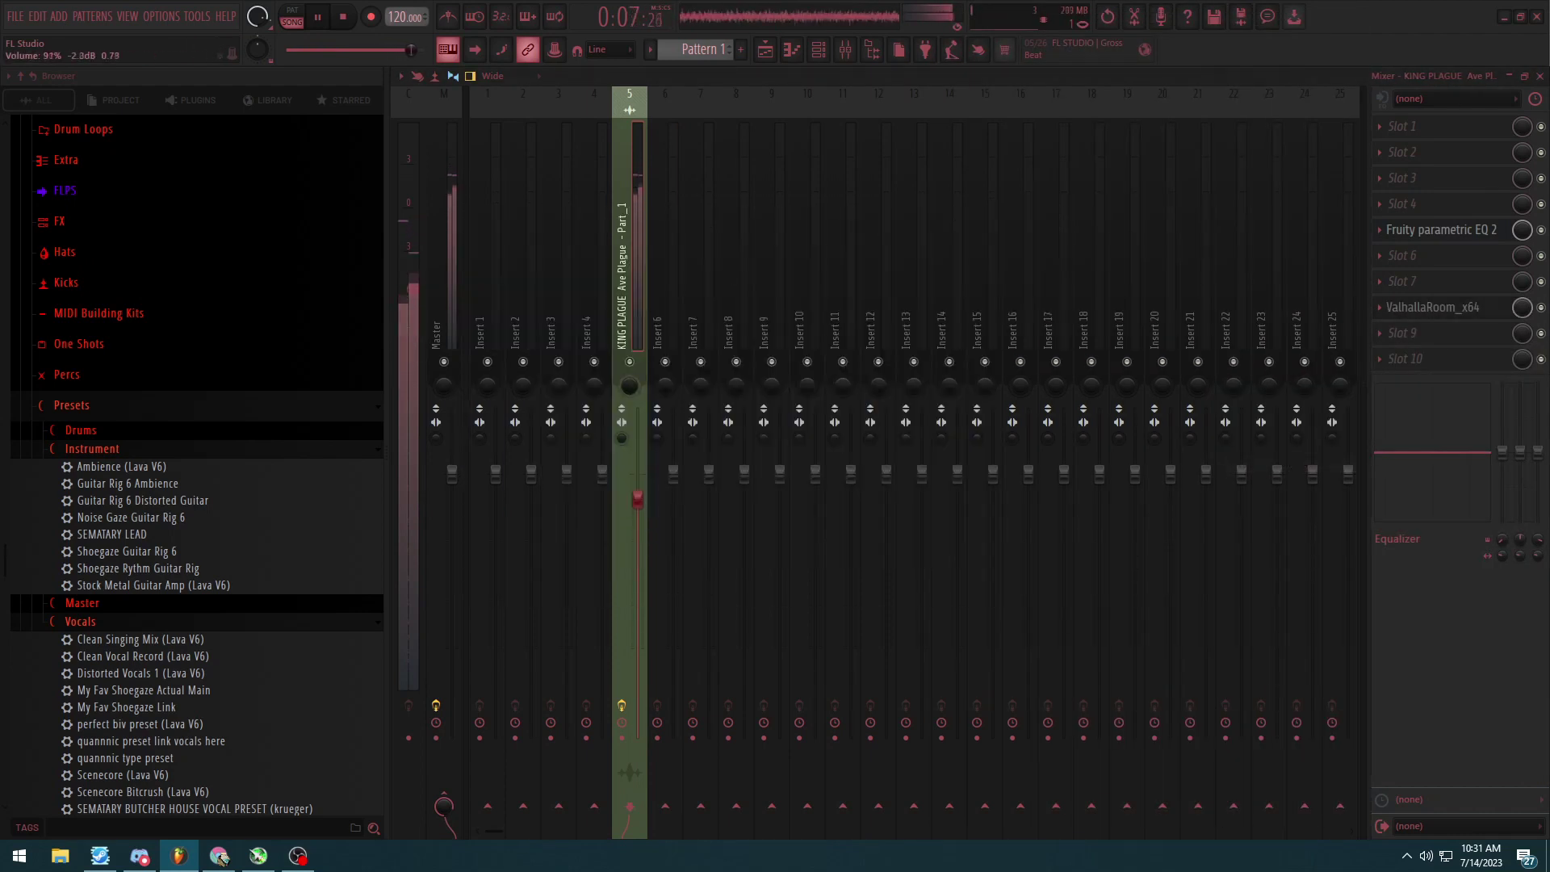
Step: Load Melodyne into effect slot 6 of the Master track
{"action": "left_click", "coordinate": [443, 283]}
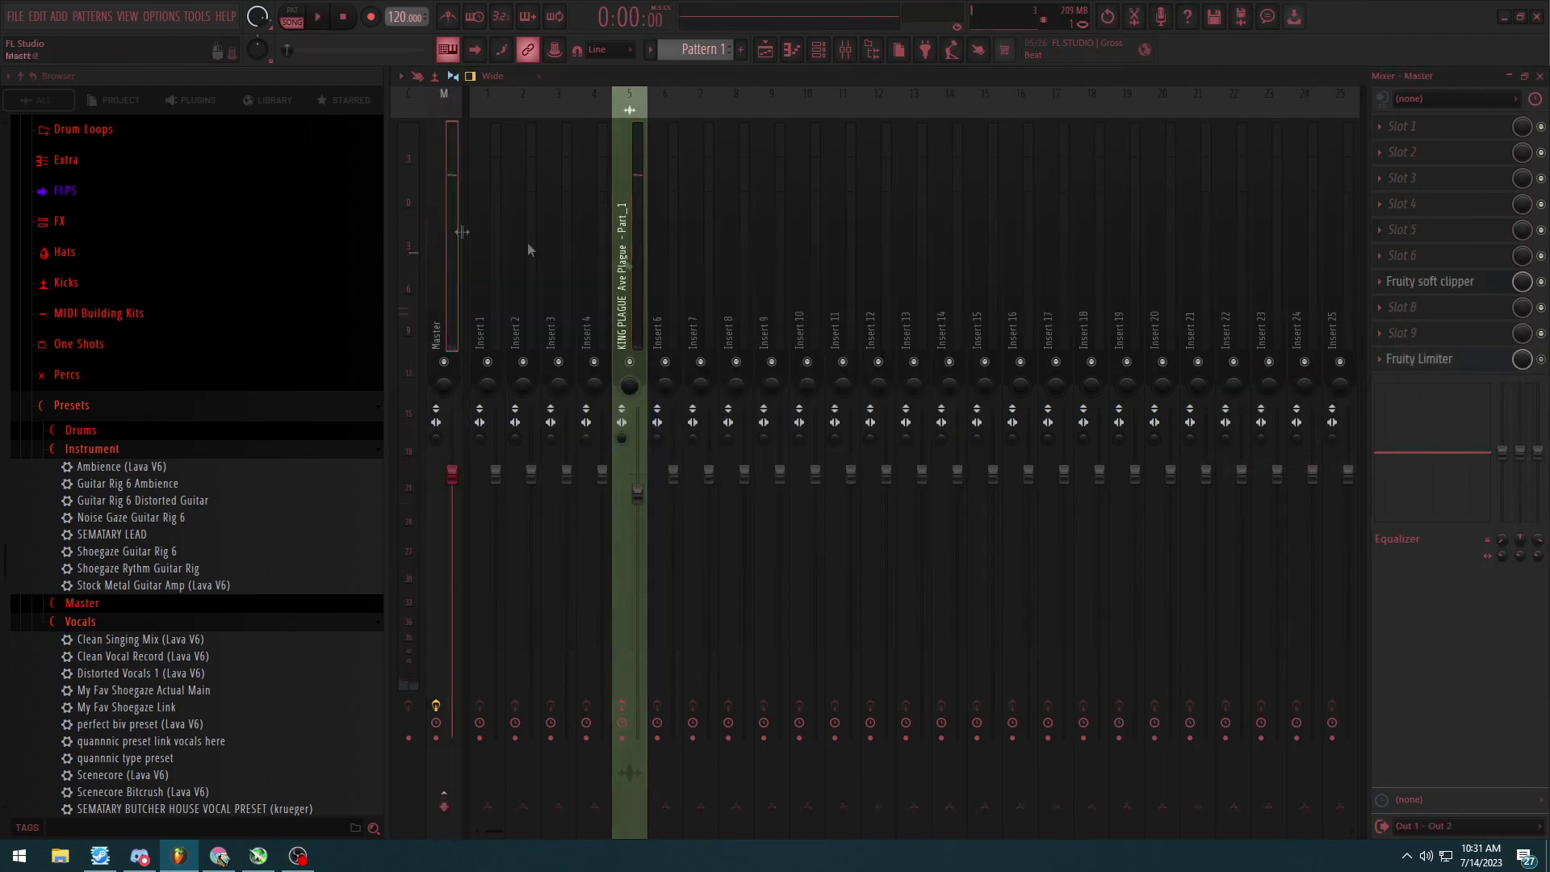
{"action": "left_click", "coordinate": [1402, 255]}
{"action": "left_click", "coordinate": [1146, 726]}
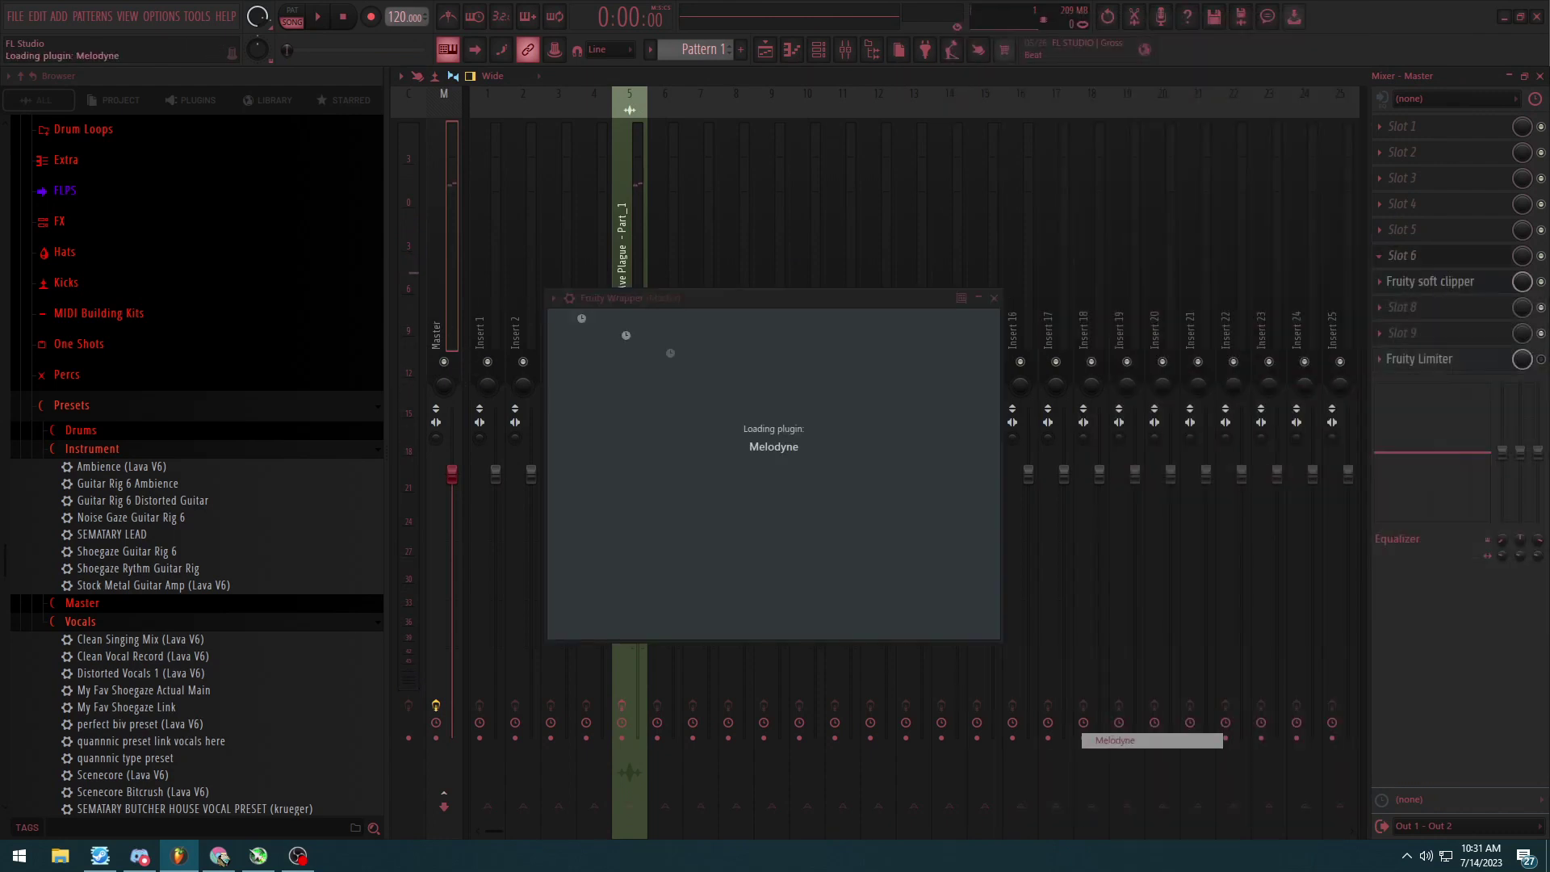
Step: Add a Serum_x64 instrument channel to the project
{"action": "key", "text": "F9"}
{"action": "left_click", "coordinate": [92, 16]}
{"action": "left_click", "coordinate": [58, 16]}
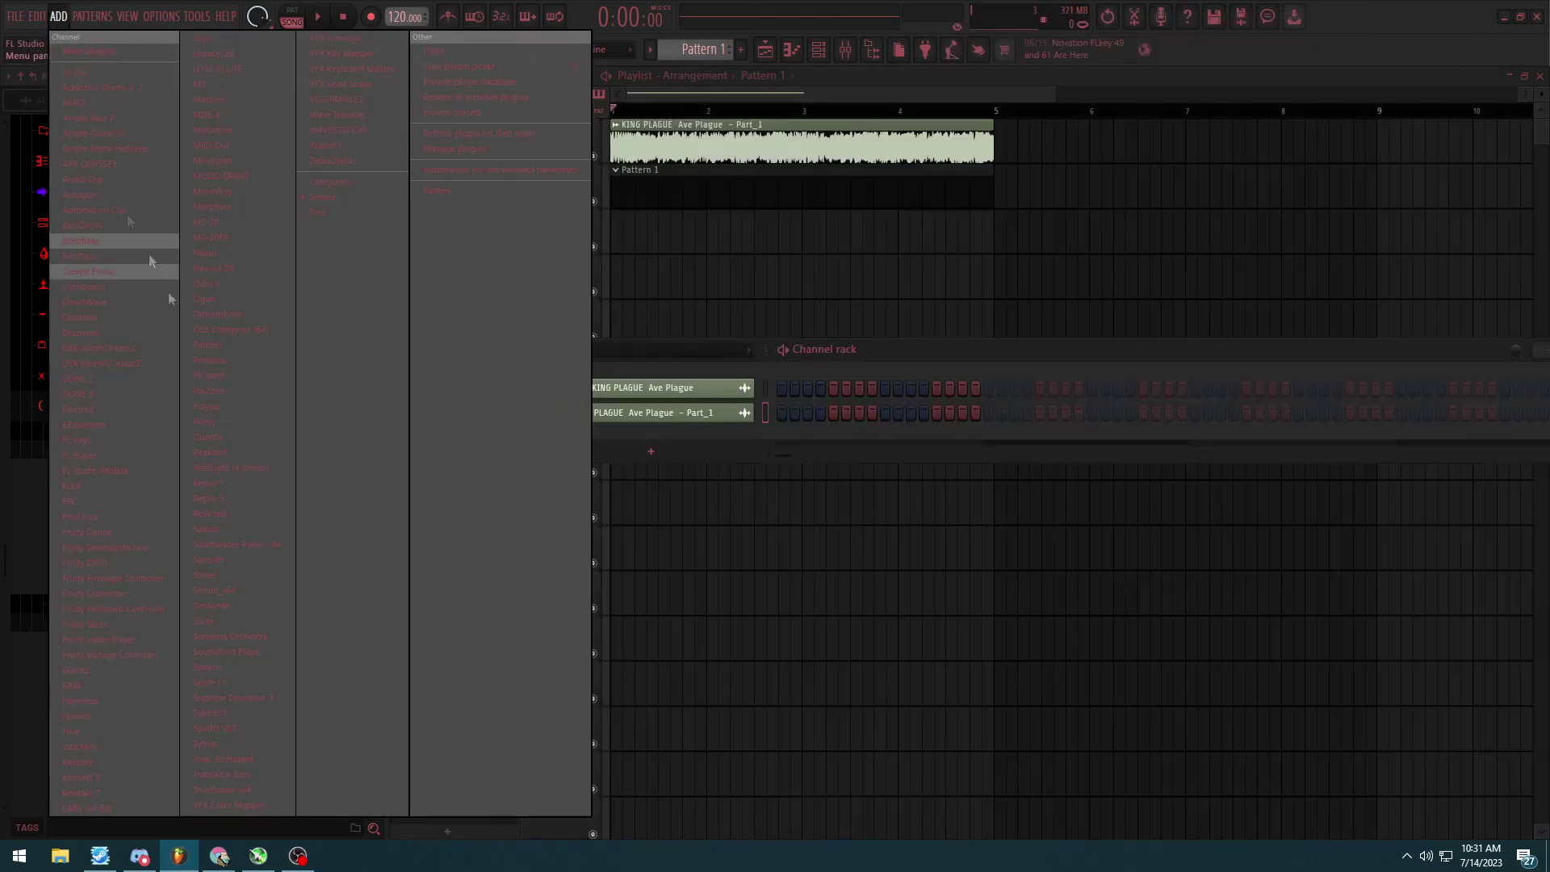
{"action": "left_click", "coordinate": [214, 590]}
{"action": "left_click", "coordinate": [71, 406]}
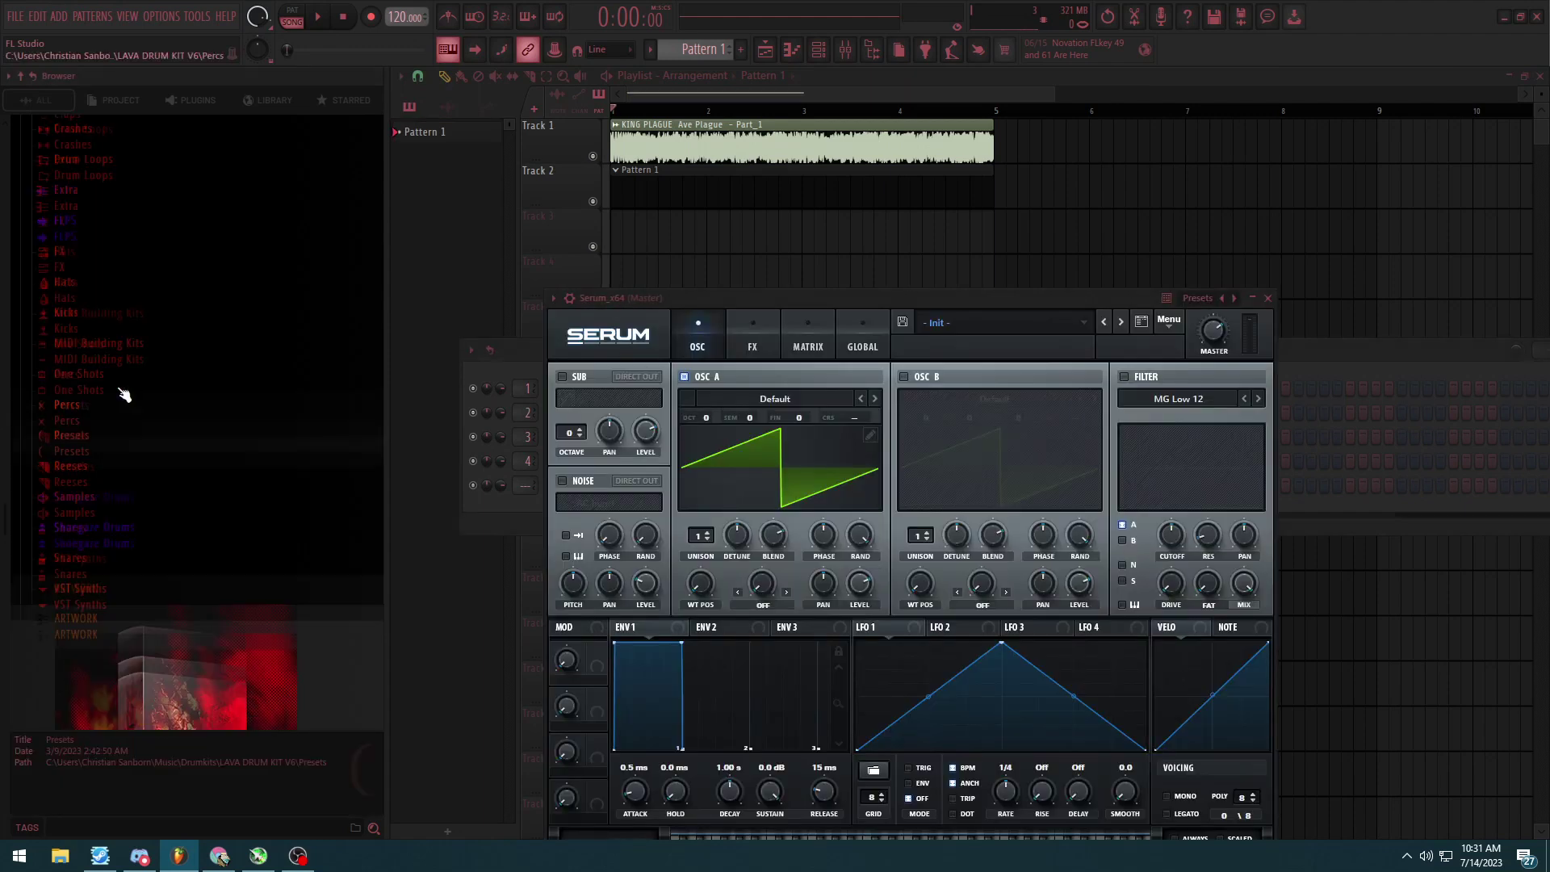
Step: Choose a preset from Serum's preset list and close the synth window
{"action": "left_click", "coordinate": [1001, 322]}
{"action": "mouse_move", "coordinate": [1263, 361]}
{"action": "mouse_move", "coordinate": [795, 353]}
{"action": "left_click", "coordinate": [968, 387]}
{"action": "left_click", "coordinate": [1190, 247]}
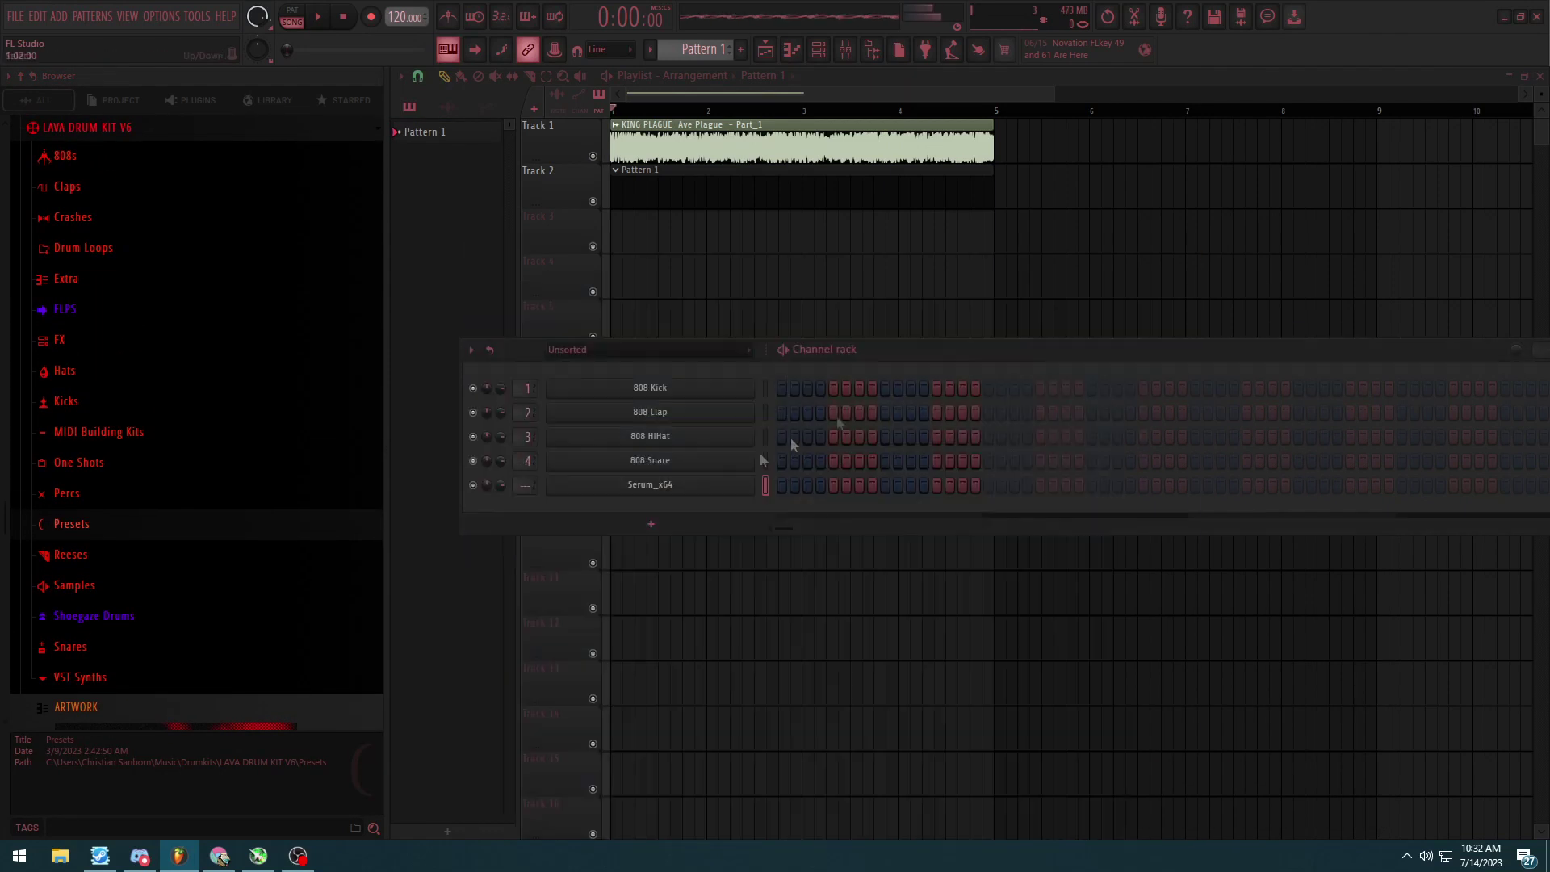
Step: Open the Serum_x64 channel's piano roll and draw an A7 note about two bars long from bar 1
{"action": "right_click", "coordinate": [755, 477]}
{"action": "left_click", "coordinate": [807, 483]}
{"action": "left_click_drag", "start_coordinate": [487, 230], "coordinate": [1087, 232]}
Step: Import the MIDI file from the Documents folder into the 808 Kick's piano roll and play back its notes
{"action": "left_click", "coordinate": [818, 50]}
{"action": "right_click", "coordinate": [751, 389]}
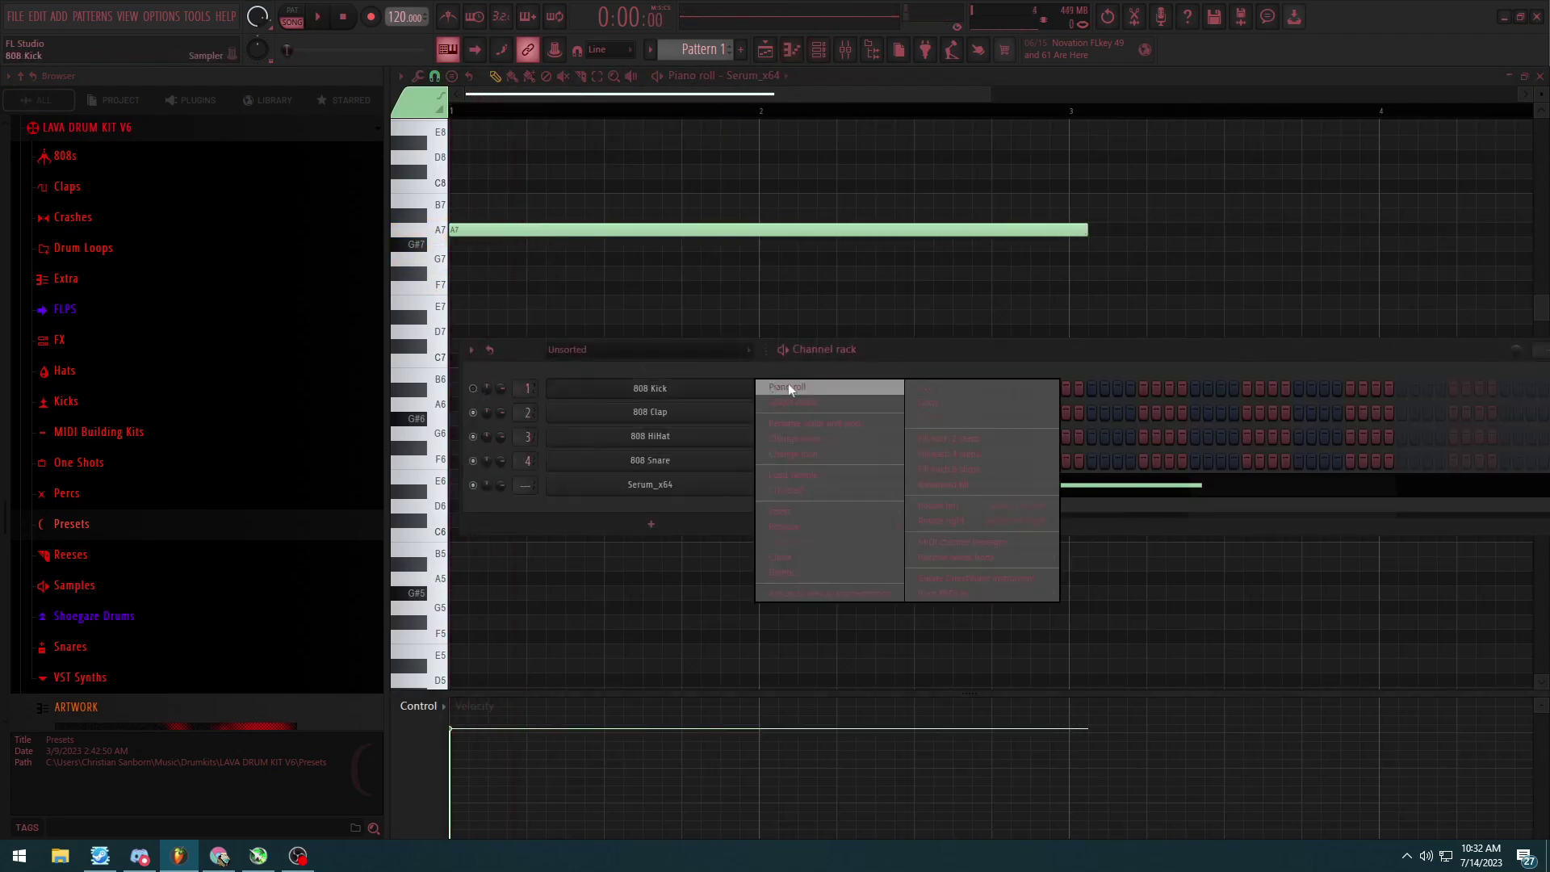
{"action": "left_click", "coordinate": [788, 385]}
{"action": "left_click", "coordinate": [401, 76]}
{"action": "mouse_move", "coordinate": [429, 95]}
{"action": "left_click", "coordinate": [595, 147]}
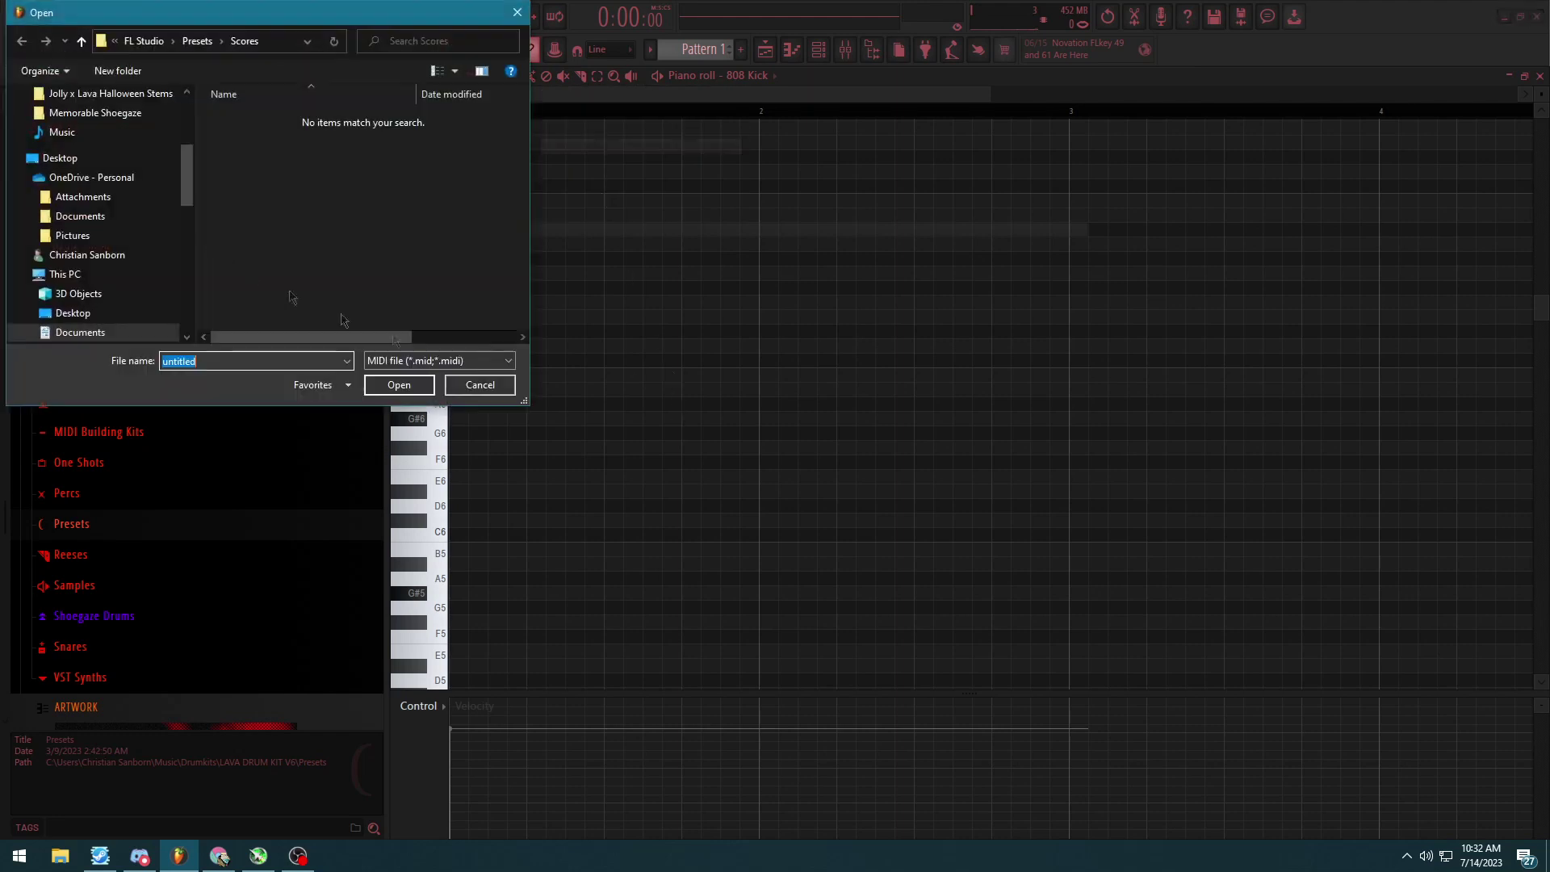
{"action": "left_click", "coordinate": [89, 332]}
{"action": "double_click", "coordinate": [258, 129]}
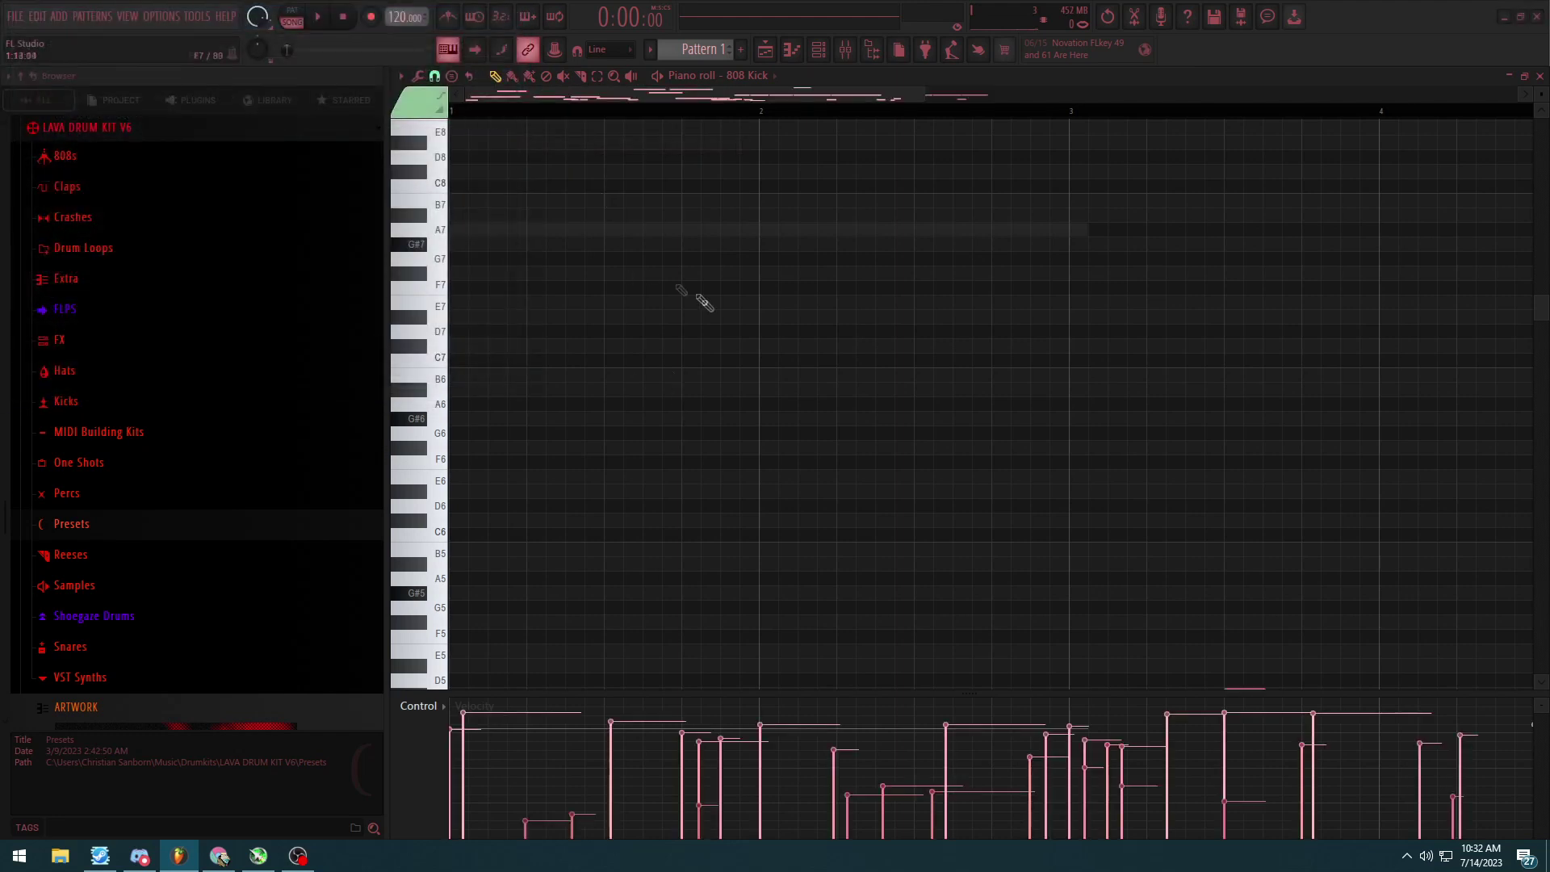
{"action": "key", "text": "space"}
{"action": "scroll", "coordinate": [682, 369], "scroll_direction": "down", "scroll_amount": 4}
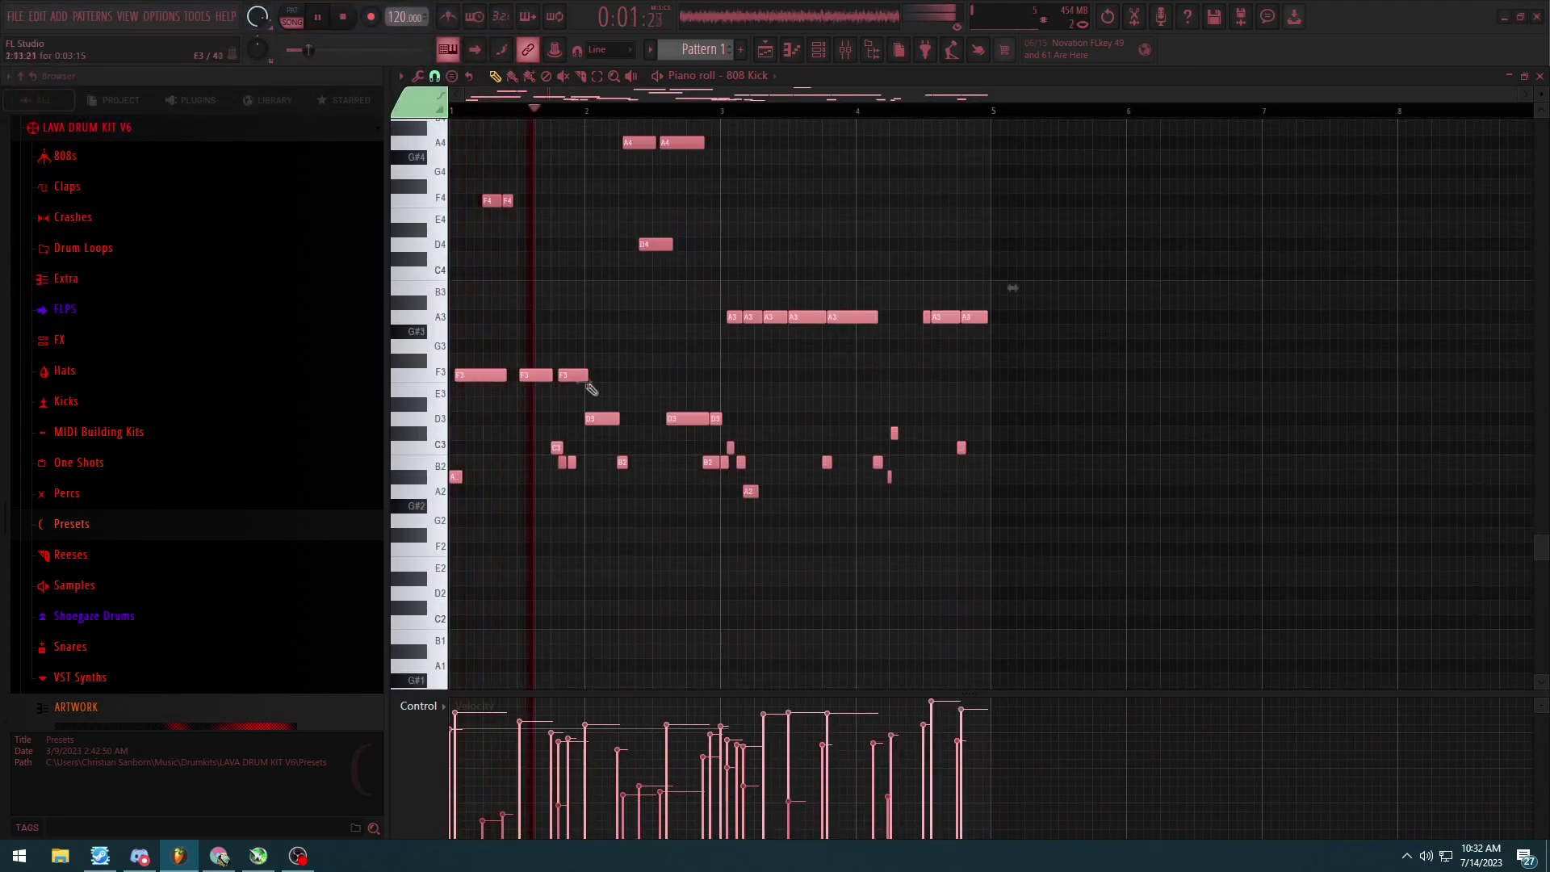
Step: Return to Serum's piano roll, remove the stray note, and transpose the opening note down four semitones
{"action": "key", "text": "F6"}
{"action": "left_click", "coordinate": [782, 444]}
{"action": "key", "text": "space"}
{"action": "scroll", "coordinate": [771, 387], "scroll_direction": "up", "scroll_amount": 4}
{"action": "left_click", "coordinate": [672, 346]}
{"action": "right_click", "coordinate": [673, 347]}
{"action": "scroll", "coordinate": [678, 380], "scroll_direction": "up", "scroll_amount": 4}
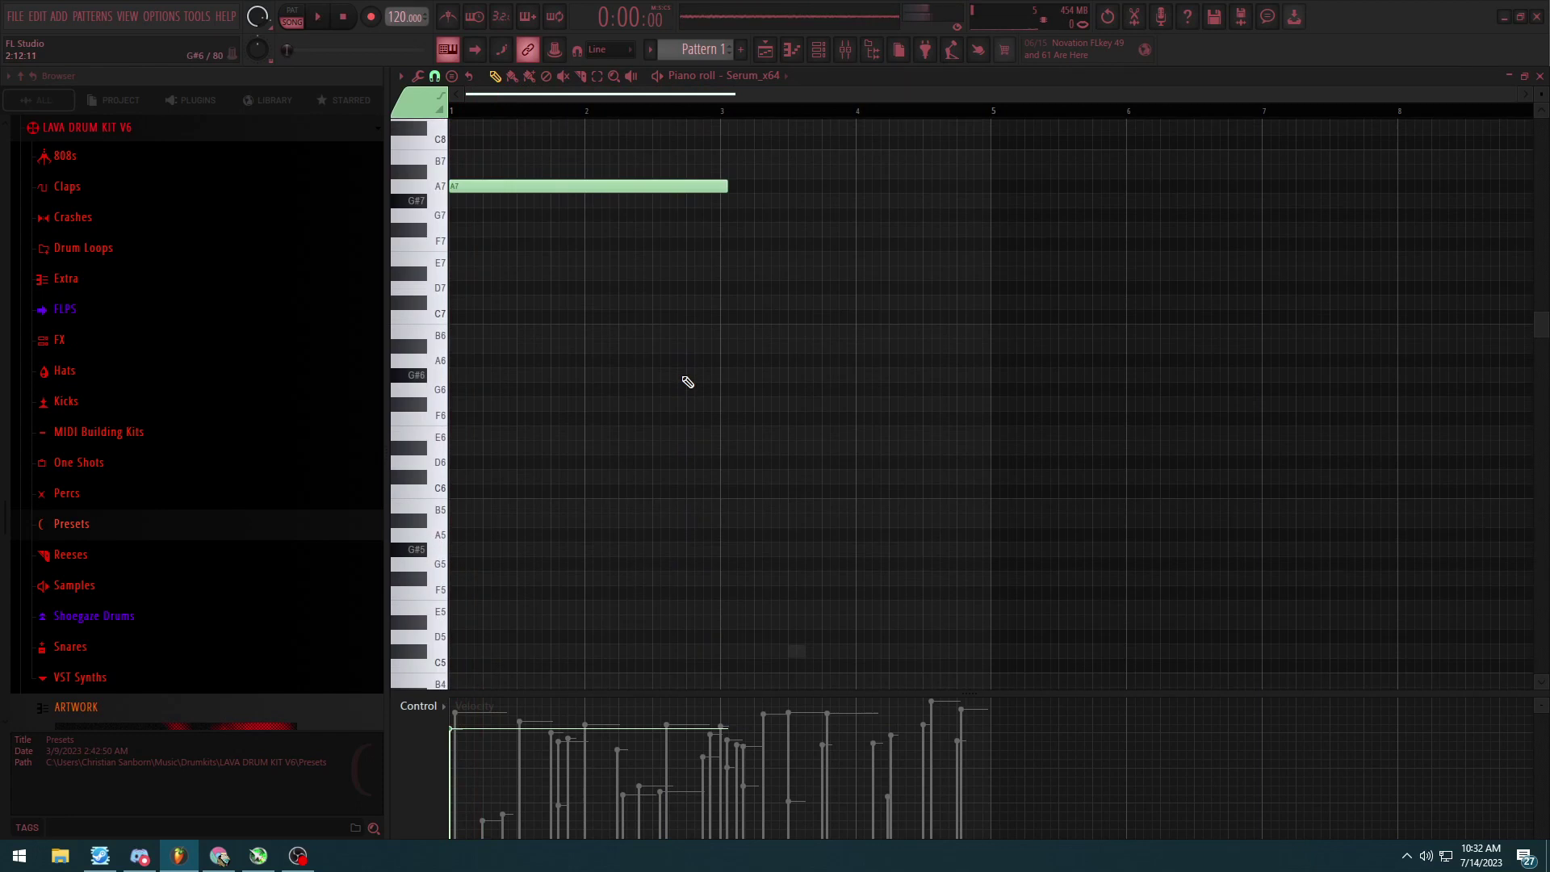
{"action": "key", "text": "shift+Down"}
{"action": "key", "text": "shift+Down"}
{"action": "key", "text": "shift+Down"}
{"action": "key", "text": "shift+Down"}
Step: Following the ghost notes, place Serum notes about two bars long on D3 at bar 2 and A3 at bar 3
{"action": "key", "text": "space"}
{"action": "scroll", "coordinate": [719, 312], "scroll_direction": "down", "scroll_amount": 6}
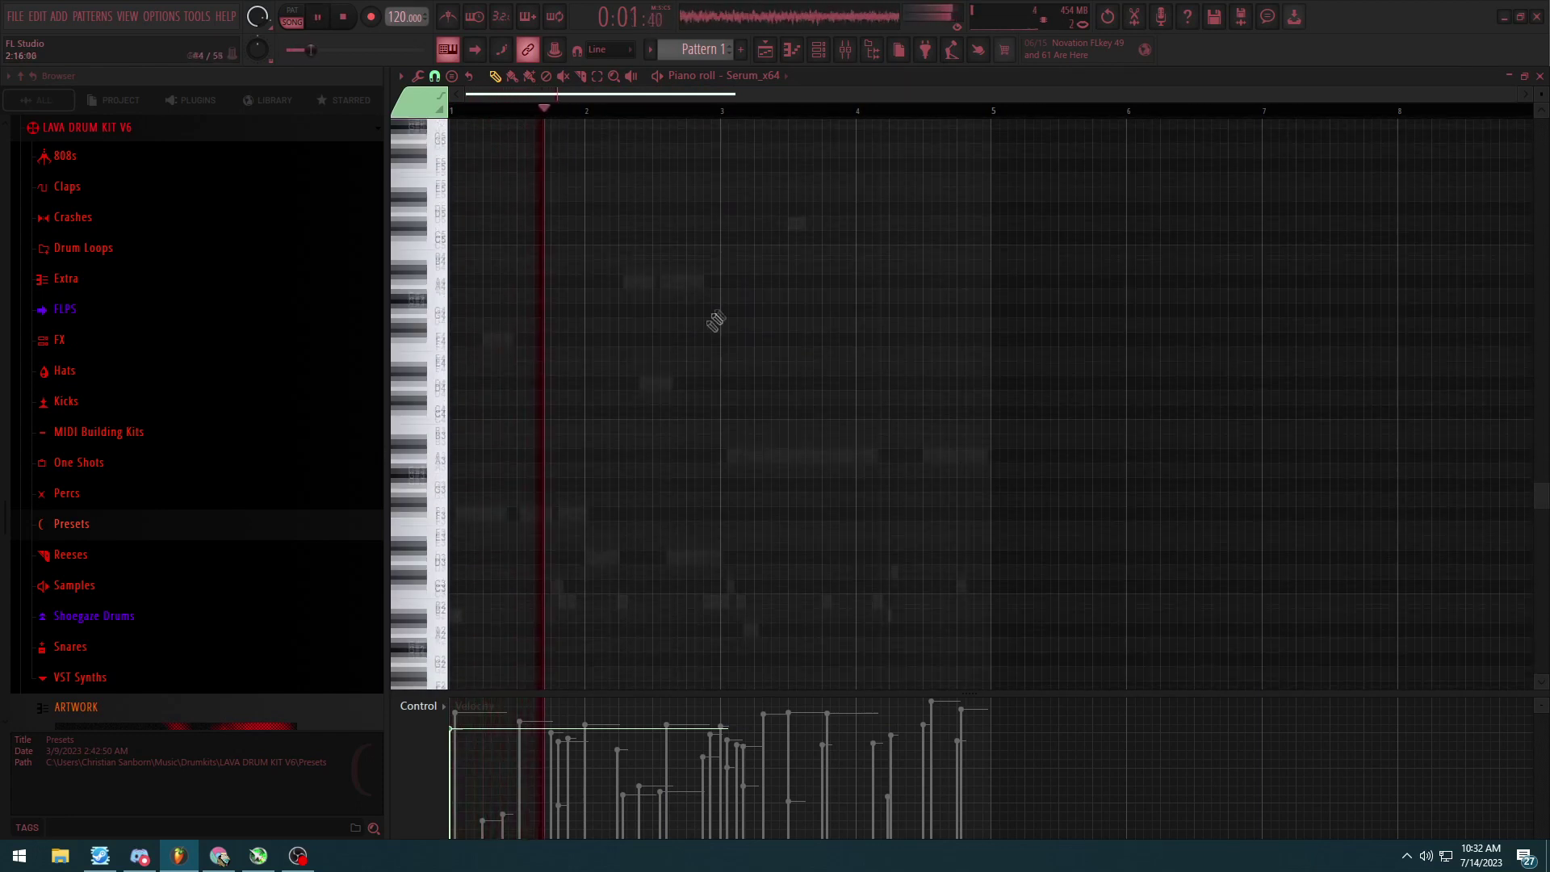
{"action": "left_click", "coordinate": [613, 548]}
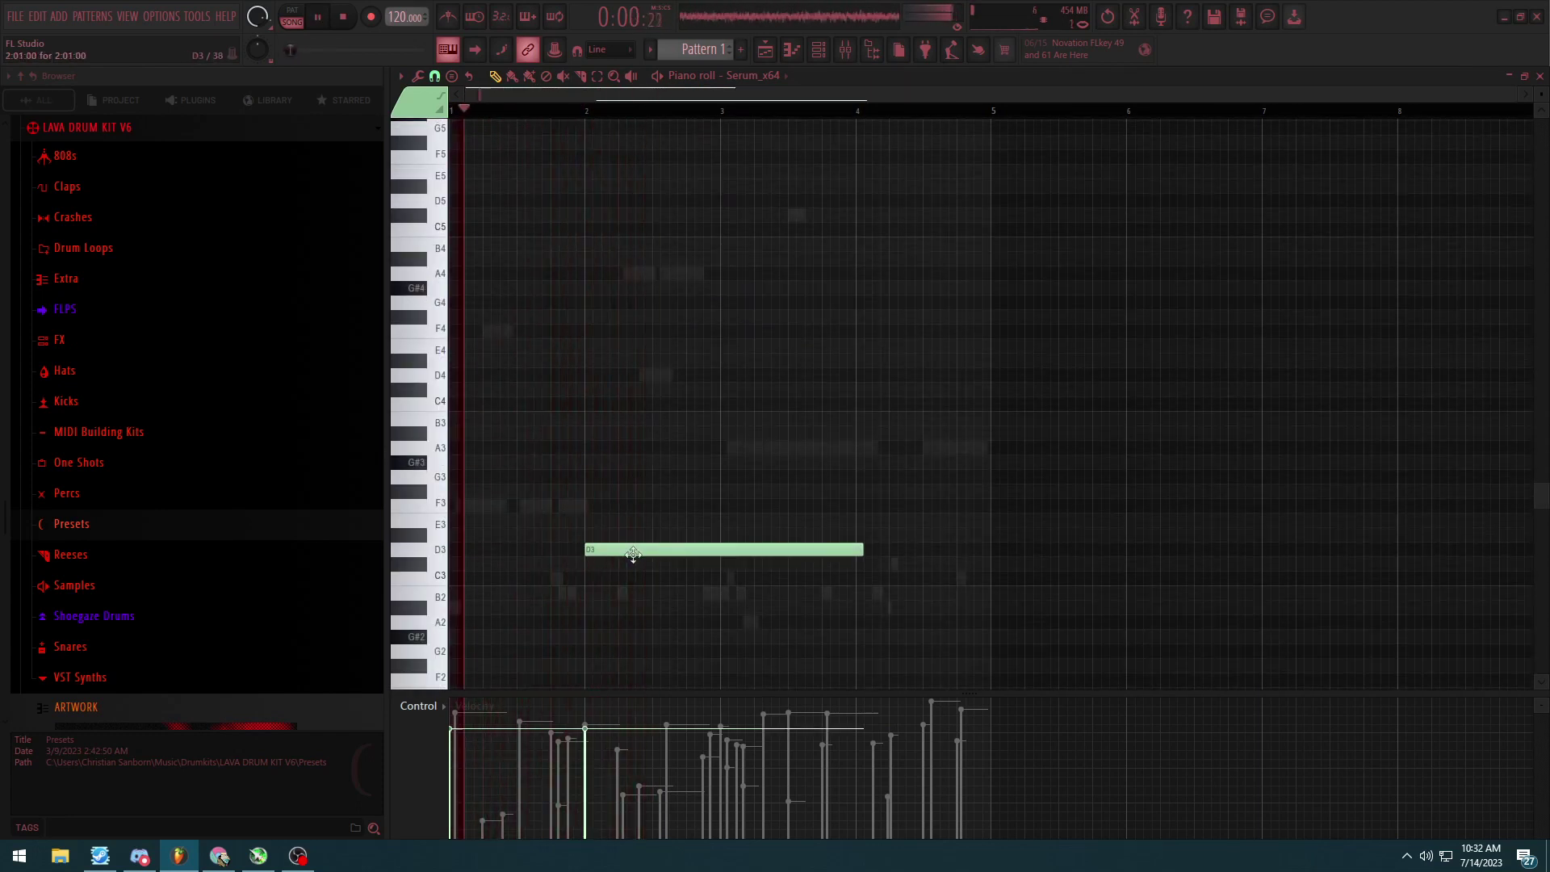
{"action": "left_click", "coordinate": [723, 449]}
Step: Transpose the Serum note at bar 2 up two octaves to D5
{"action": "left_click_drag", "start_coordinate": [723, 453], "coordinate": [727, 585]}
{"action": "key", "text": "ctrl+Up"}
{"action": "key", "text": "ctrl+Up"}
{"action": "key", "text": "ctrl+d"}
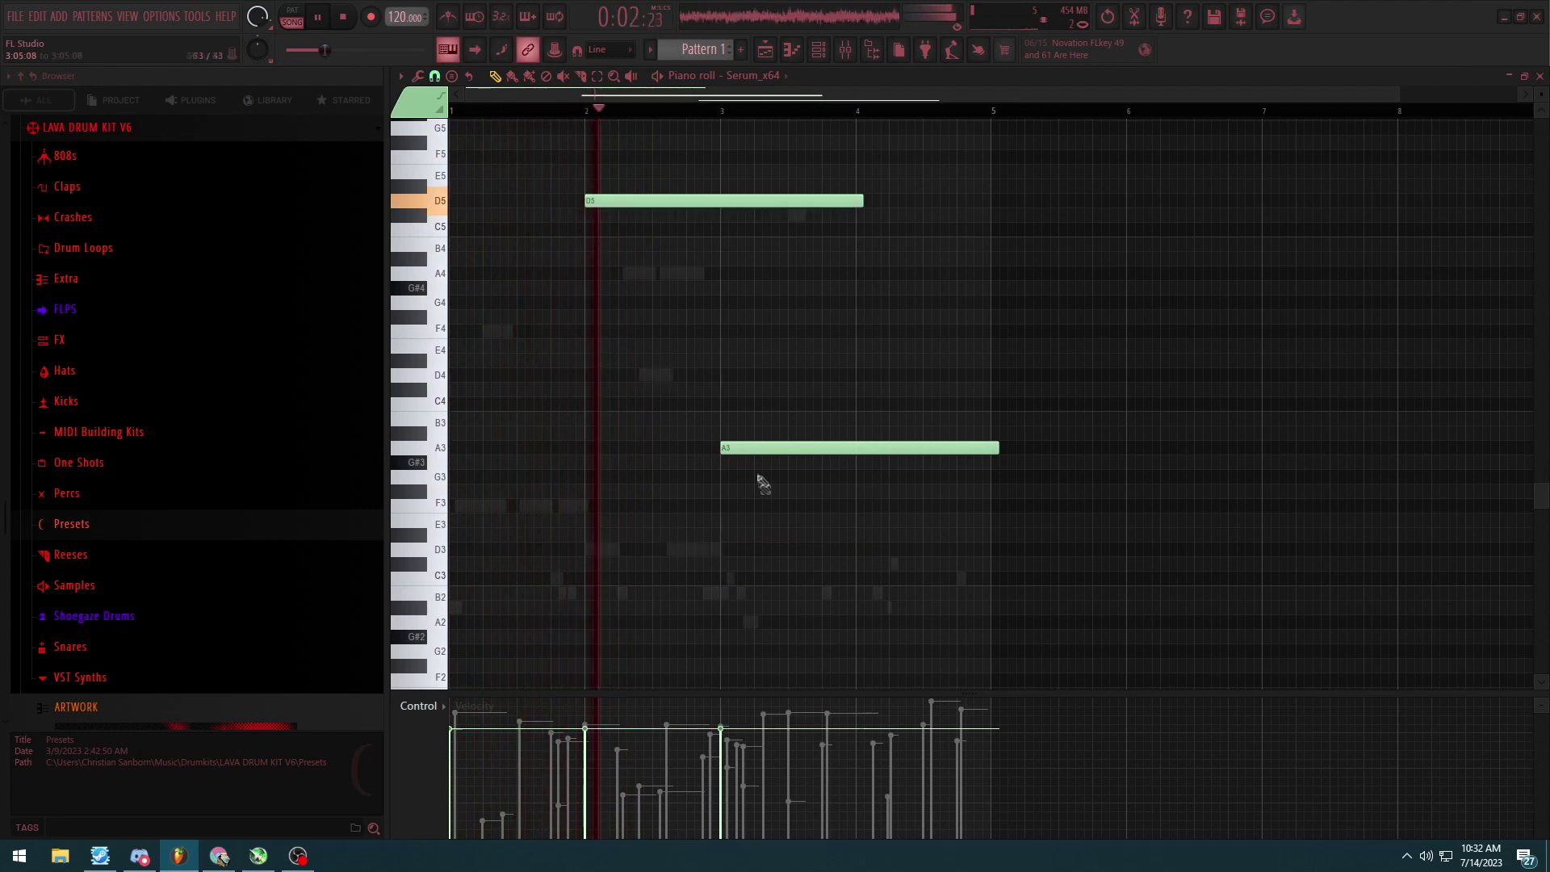
Step: Transpose the Serum note at bar 3 up two octaves to A5 and remove the stray G#4 note
{"action": "left_click", "coordinate": [765, 449], "text": "ctrl"}
{"action": "scroll", "coordinate": [768, 419], "scroll_direction": "up", "scroll_amount": 3}
{"action": "key", "text": "ctrl+Up"}
{"action": "key", "text": "ctrl+Up"}
{"action": "key", "text": "ctrl+d"}
{"action": "left_click", "coordinate": [770, 418]}
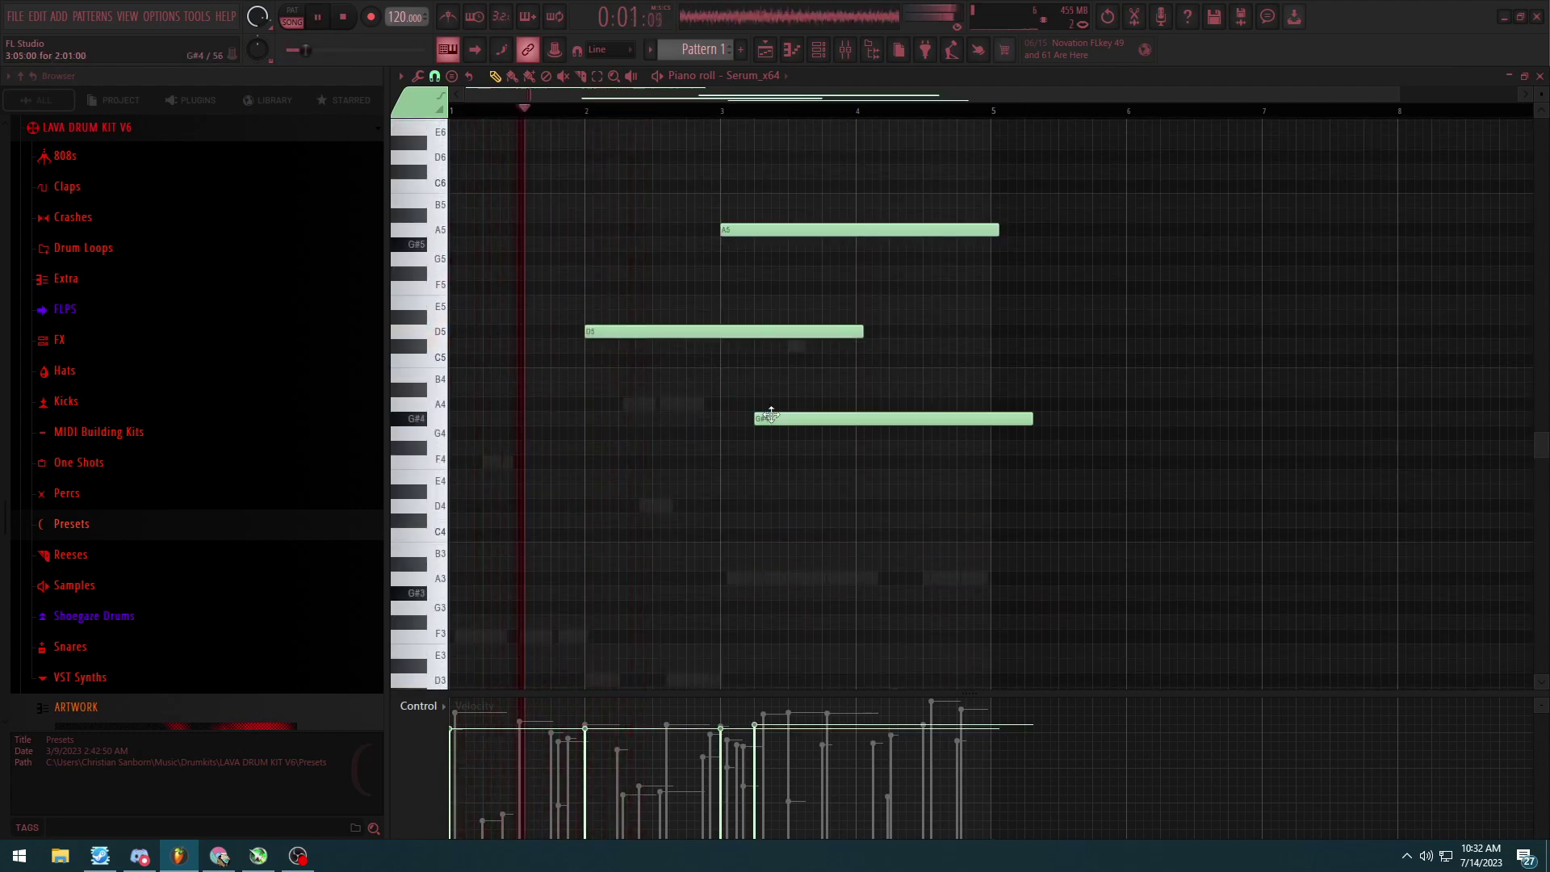
{"action": "right_click", "coordinate": [770, 416]}
Step: Raise the Serum notes at bars 3 and 2 two more octaves to A7 and D7
{"action": "scroll", "coordinate": [810, 585], "scroll_direction": "up", "scroll_amount": 3}
{"action": "left_click", "coordinate": [737, 462], "text": "ctrl"}
{"action": "key", "text": "ctrl+Up"}
{"action": "scroll", "coordinate": [738, 474], "scroll_direction": "up", "scroll_amount": 5}
{"action": "key", "text": "ctrl+Up"}
{"action": "key", "text": "ctrl+Up"}
{"action": "key", "text": "ctrl+d"}
{"action": "left_click", "coordinate": [811, 560], "text": "ctrl"}
{"action": "key", "text": "ctrl+Up"}
{"action": "key", "text": "ctrl+Up"}
{"action": "key", "text": "ctrl+d"}
Step: Lower the opening note to F7, shift all three notes down two octaves, and play the pattern
{"action": "left_click", "coordinate": [694, 138], "text": "ctrl"}
{"action": "key", "text": "ctrl+Down"}
{"action": "key", "text": "ctrl+d"}
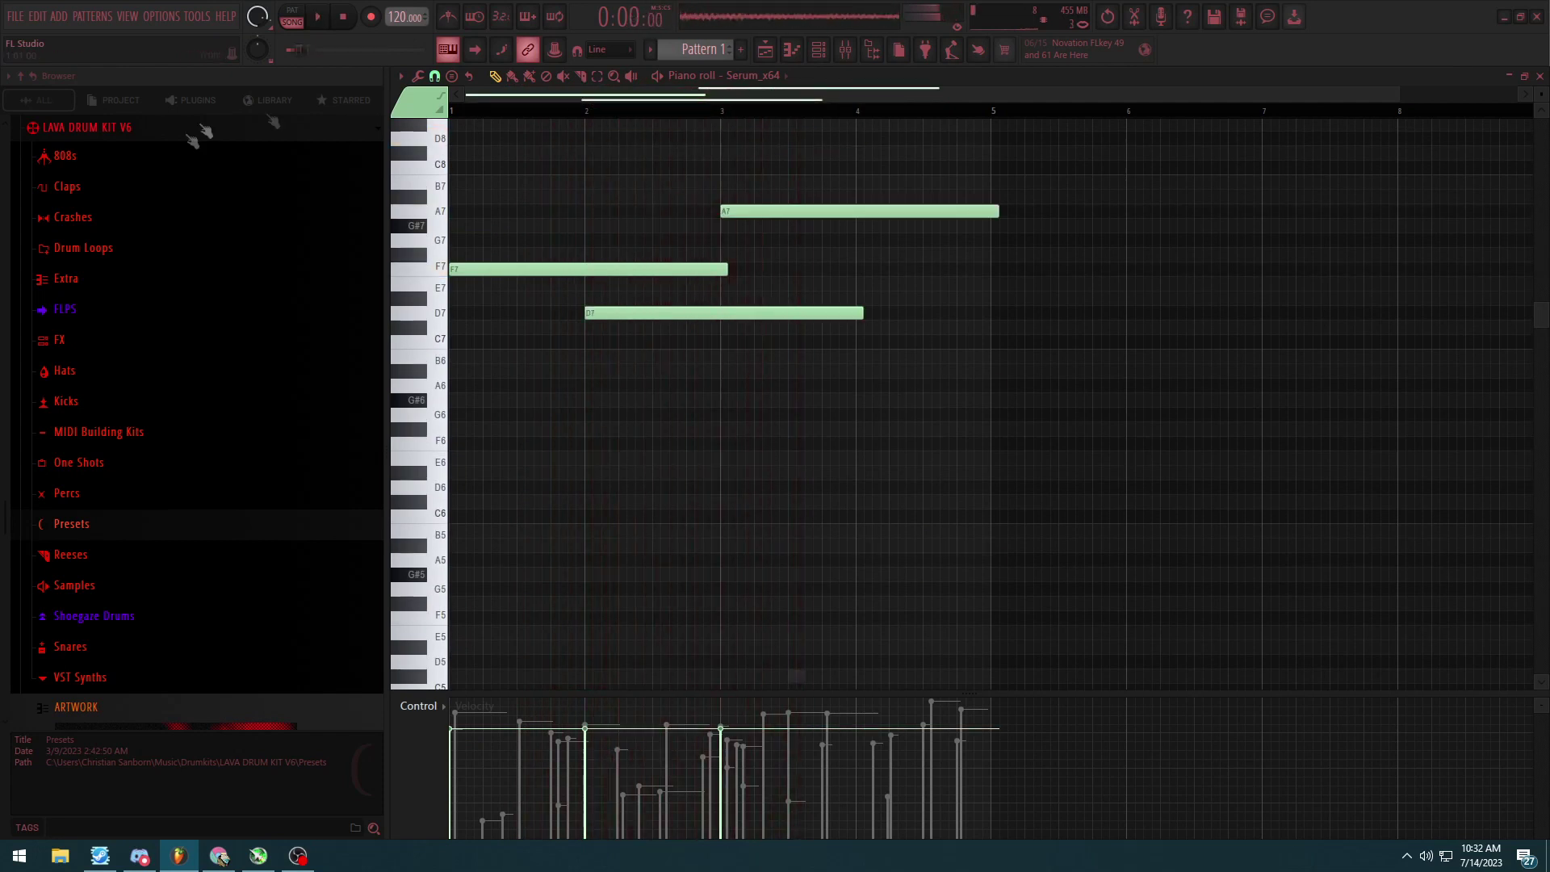
{"action": "key", "text": "ctrl+Down"}
{"action": "key", "text": "ctrl+Down"}
{"action": "key", "text": "space"}
Step: Shorten the bar 1 and bar 2 notes to one bar each and trim the bar 3 note to end at bar 5
{"action": "scroll", "coordinate": [627, 221], "scroll_direction": "down", "scroll_amount": 3}
{"action": "left_click_drag", "start_coordinate": [730, 443], "coordinate": [585, 446]}
{"action": "left_click_drag", "start_coordinate": [863, 488], "coordinate": [719, 488]}
{"action": "left_click", "coordinate": [585, 113]}
{"action": "left_click", "coordinate": [654, 487], "text": "ctrl"}
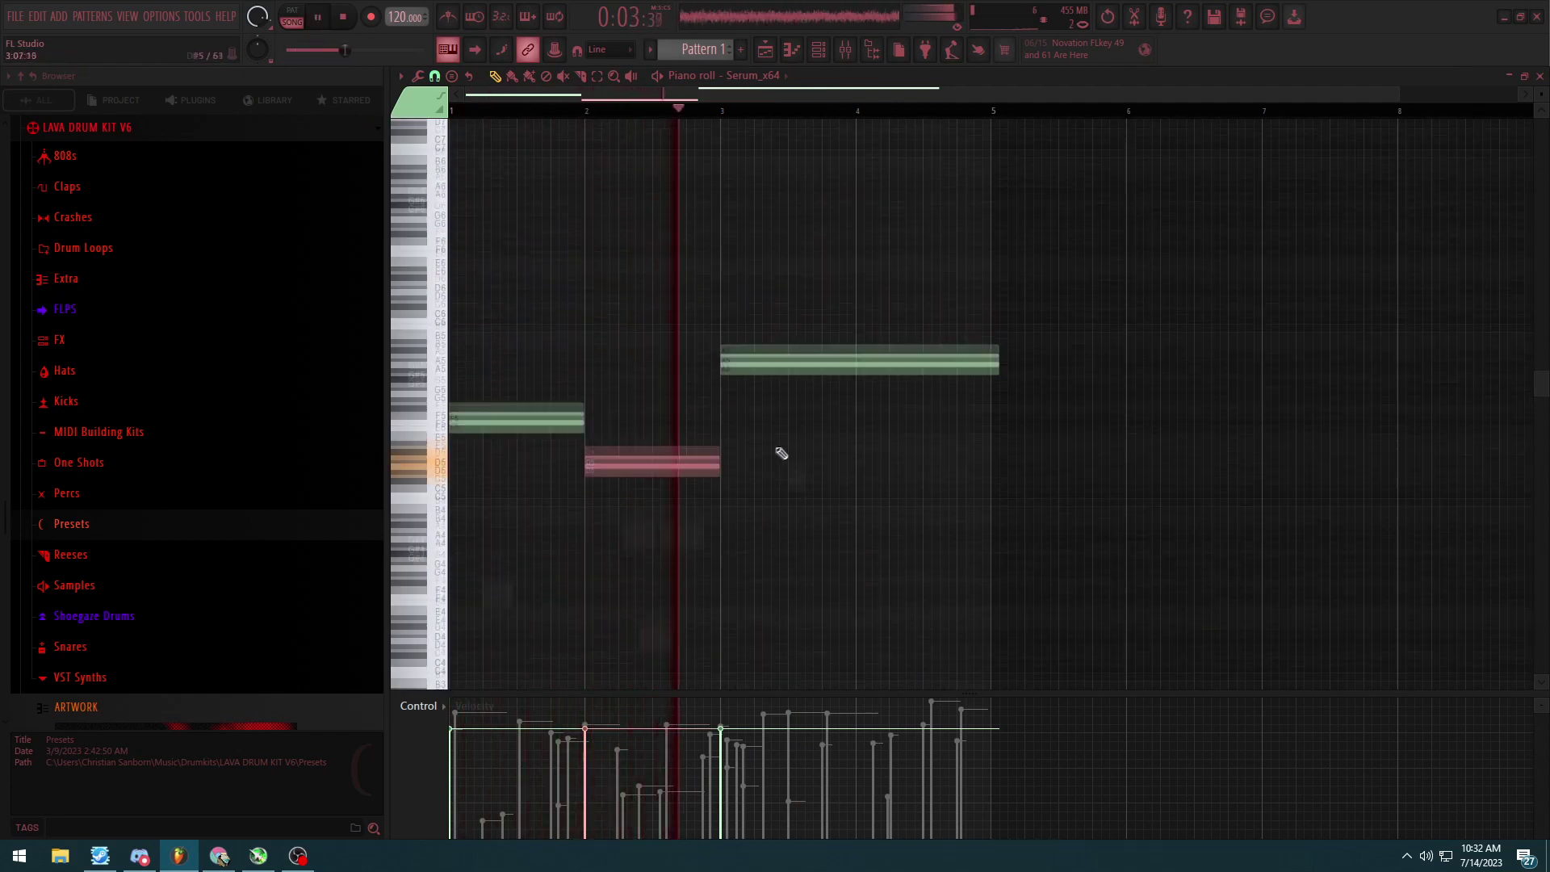
{"action": "key", "text": "ctrl+d"}
Step: Open Serum from the channel rack during playback and set its portamento time to about 174 ms
{"action": "key", "text": "F6"}
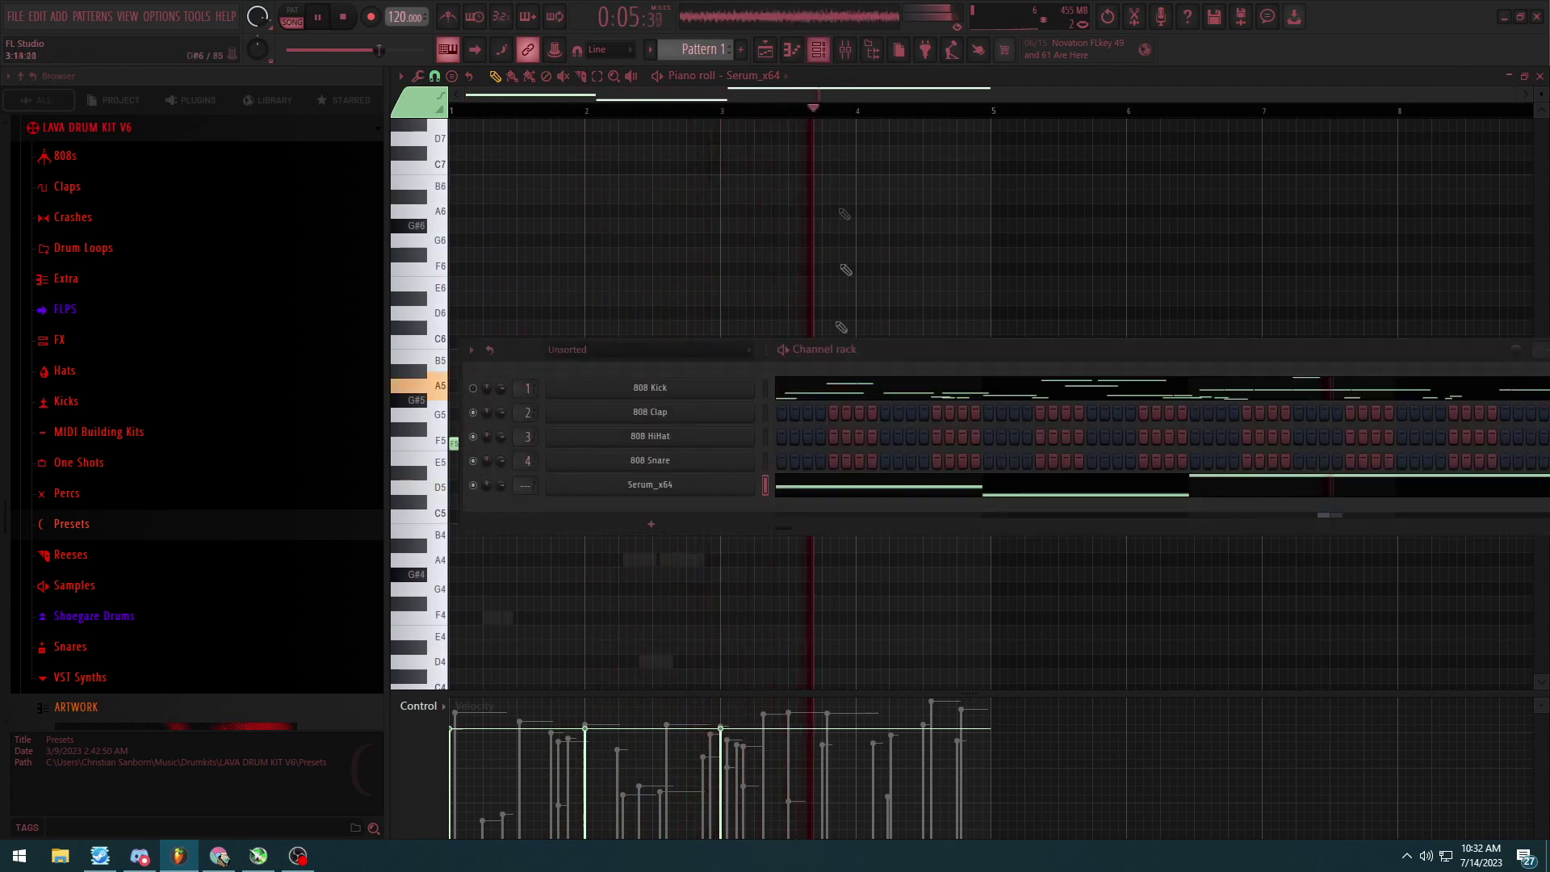
{"action": "key", "text": "space"}
{"action": "left_click", "coordinate": [727, 489]}
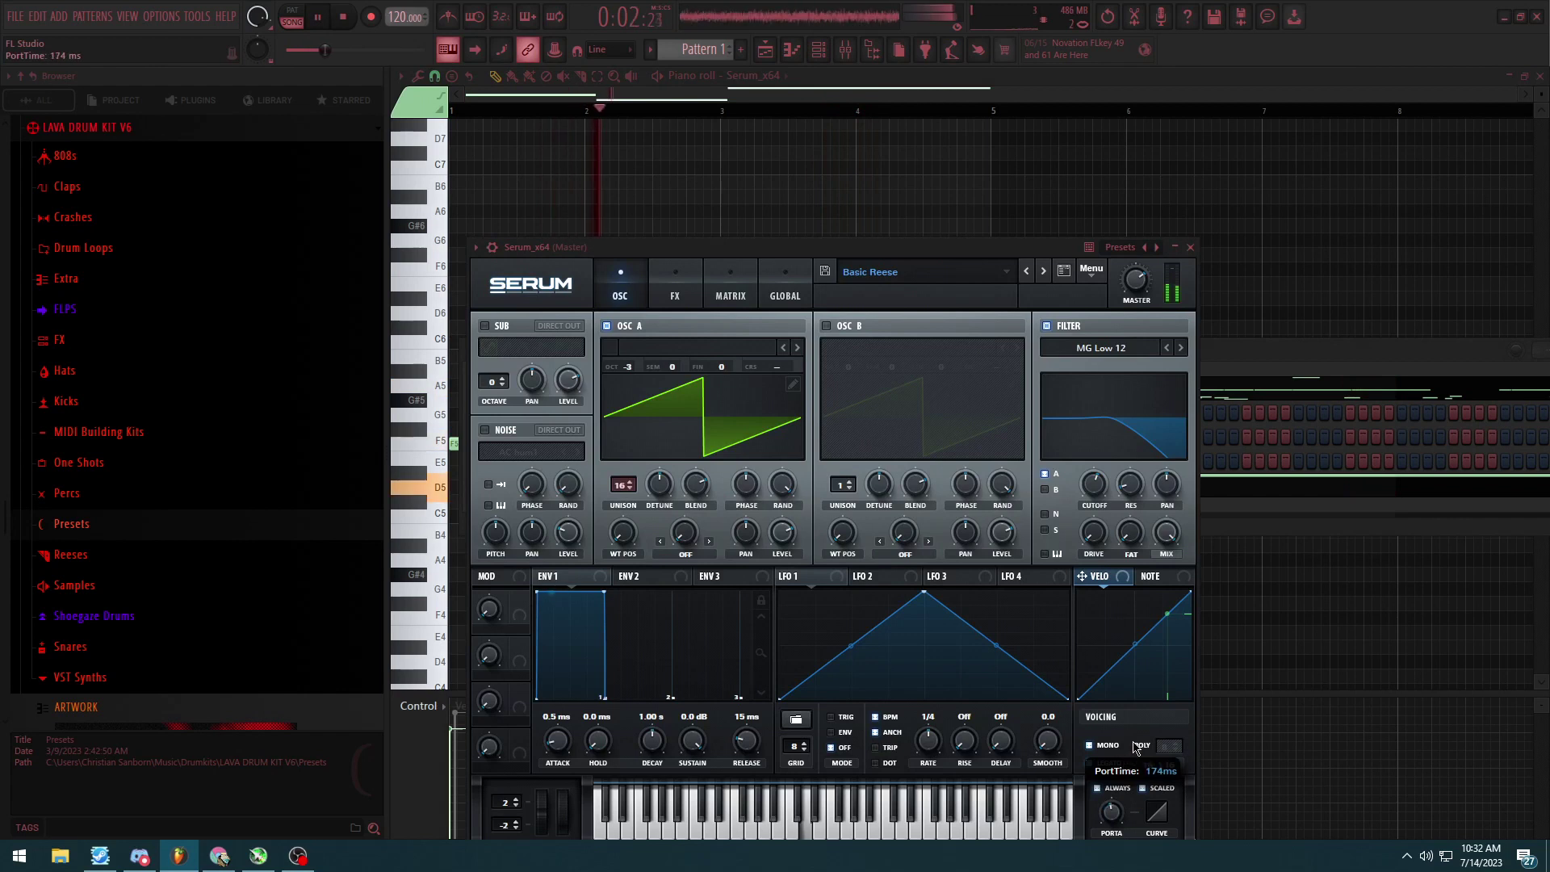
Step: On Serum's mixer track, replace HeadCrusherFree in slot 5 with zynaptiq INTENSITY and set its bias to +0.50
{"action": "key", "text": "F9"}
{"action": "left_click", "coordinate": [1402, 229]}
{"action": "left_click", "coordinate": [1156, 510]}
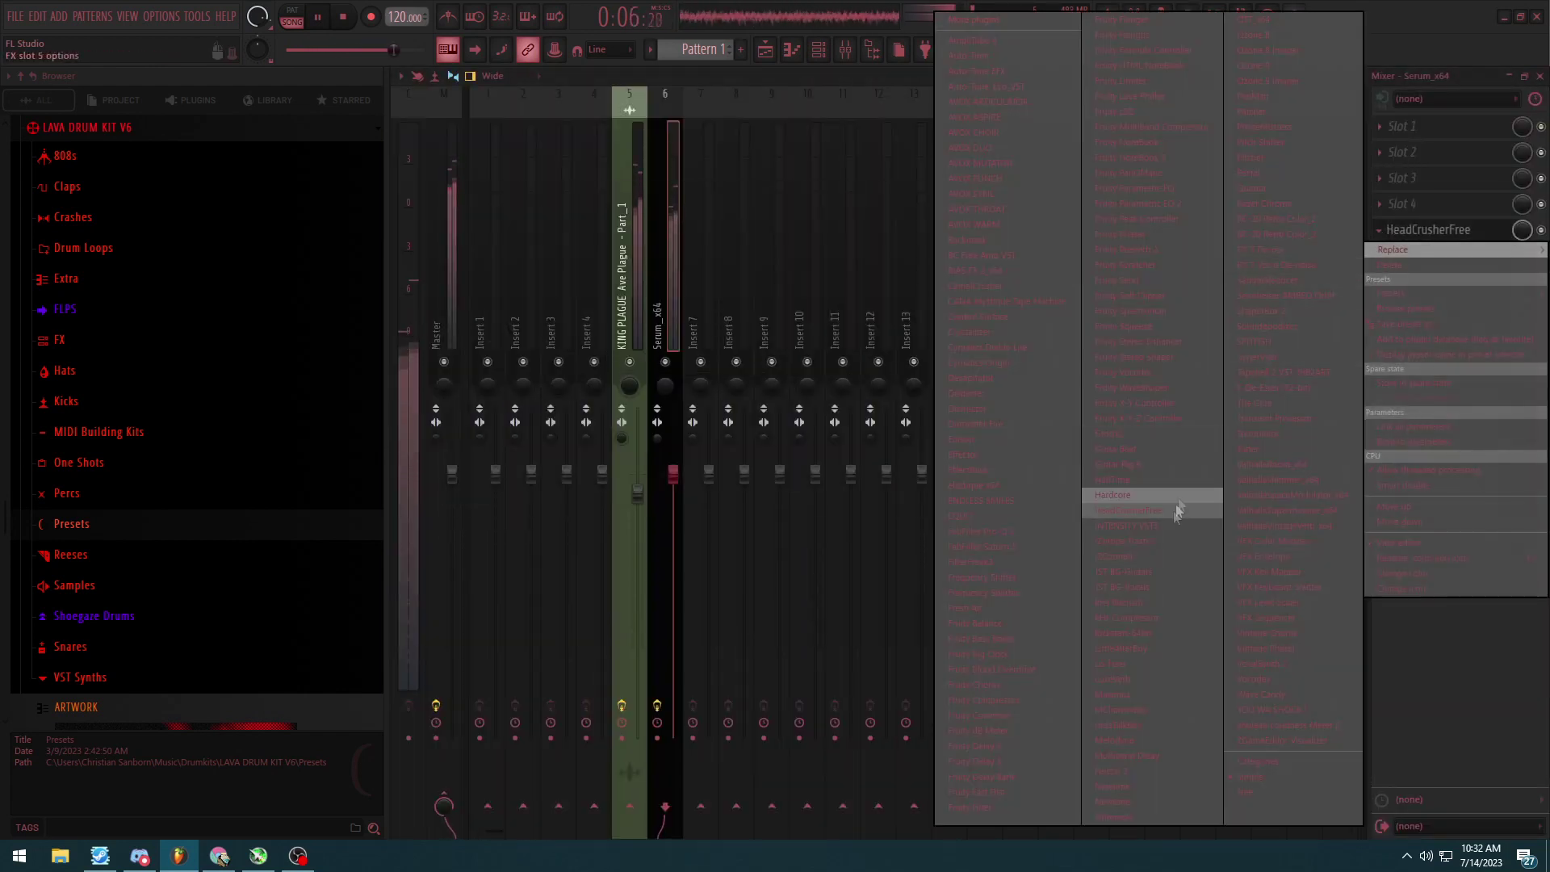
{"action": "left_click", "coordinate": [1166, 527]}
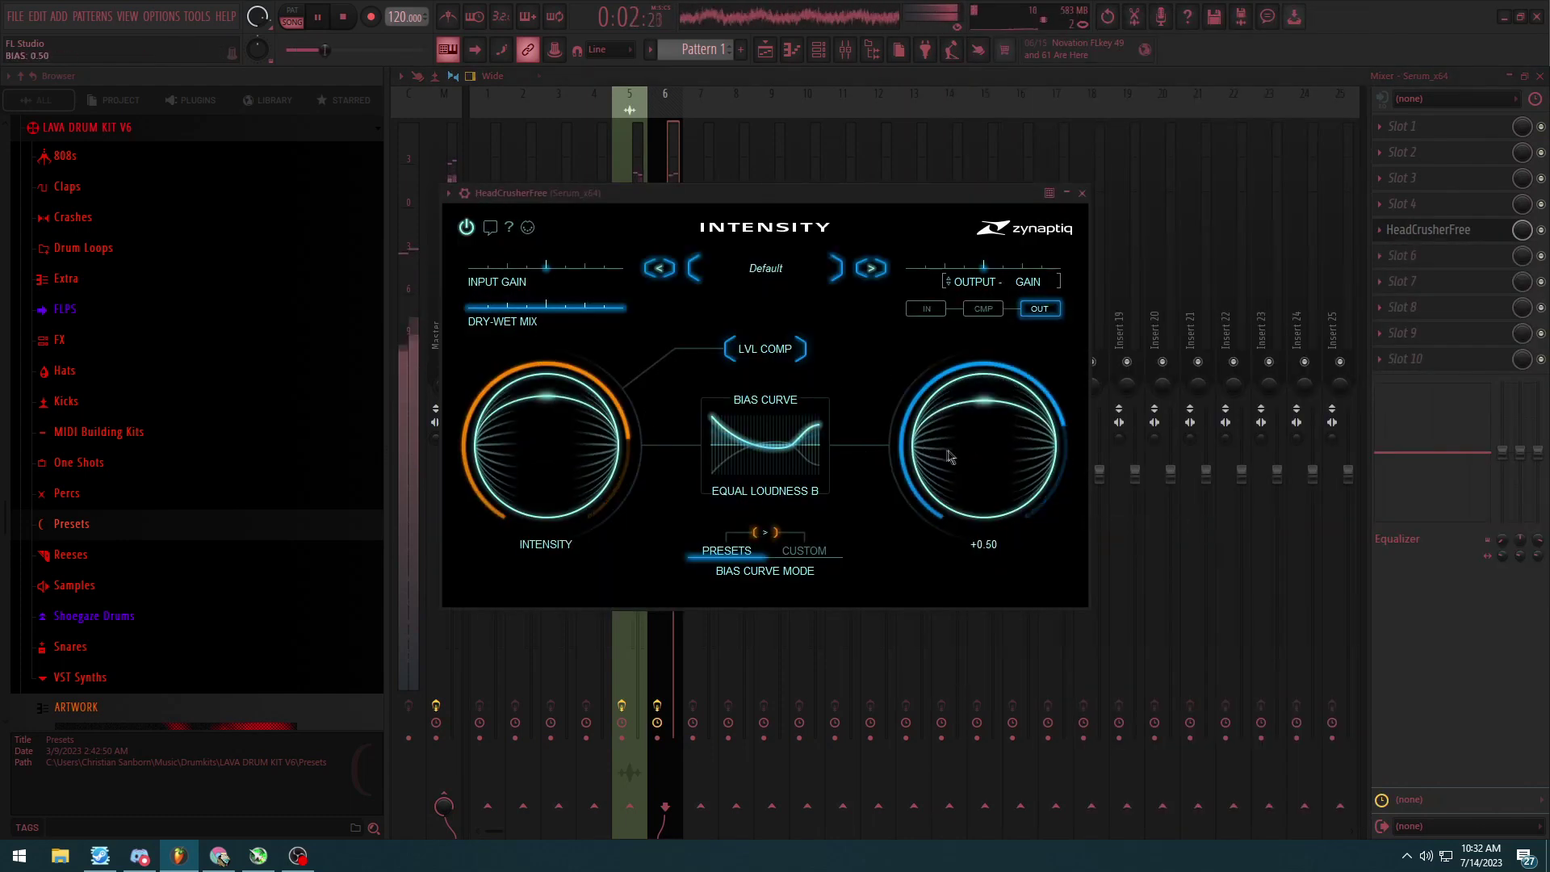
{"action": "left_click", "coordinate": [1083, 195]}
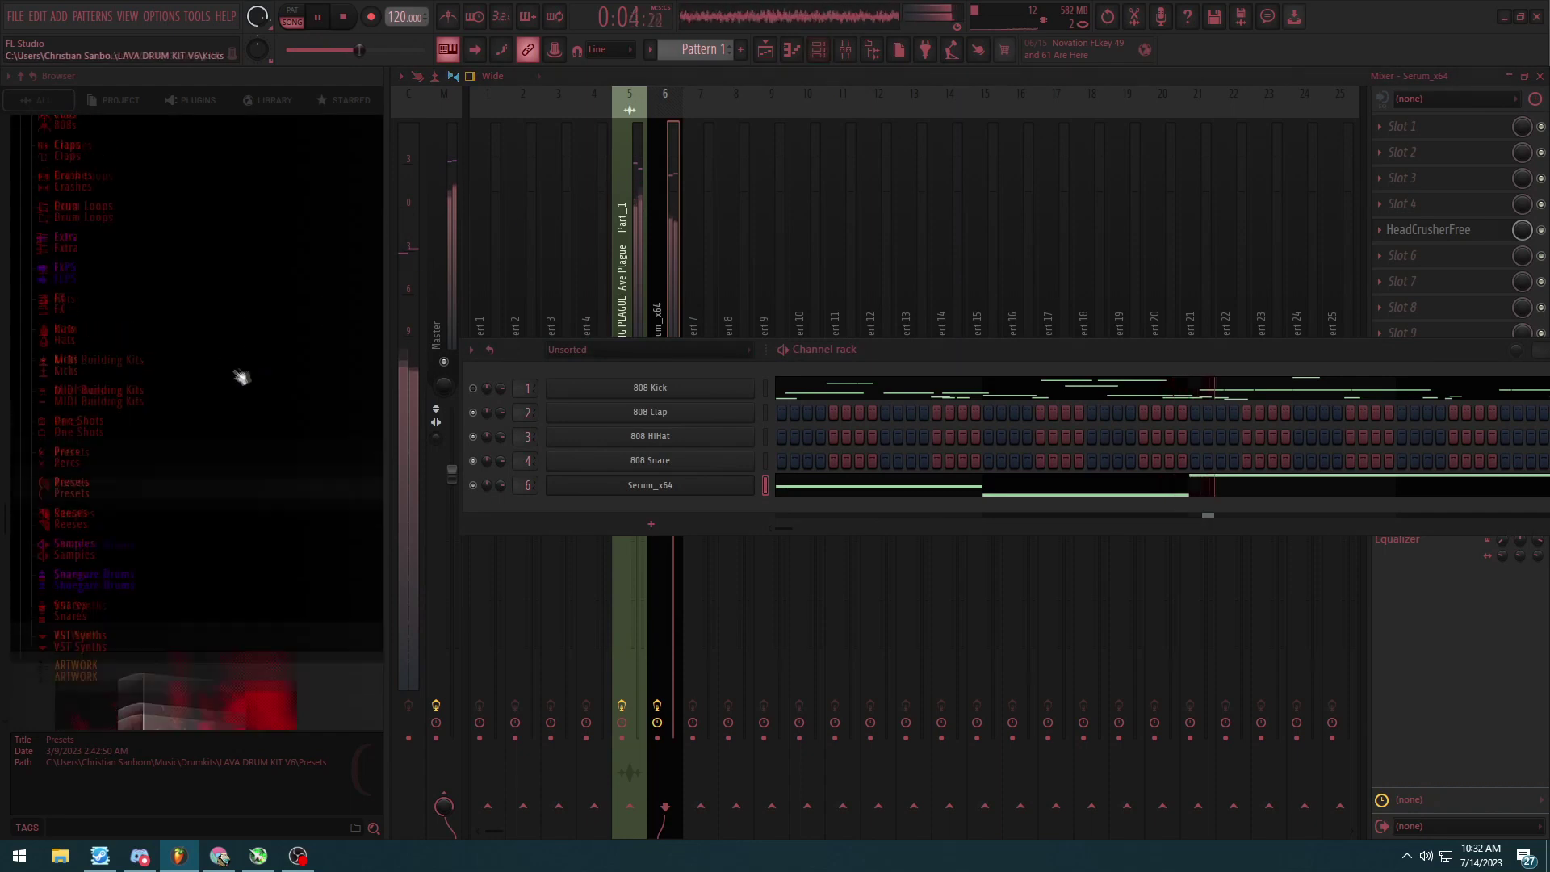
Step: Audition samples in the drum kit's HiHats folder and add Most Basic Hihat (Lava V6) as a new channel
{"action": "left_click", "coordinate": [145, 372]}
{"action": "left_click", "coordinate": [80, 294]}
{"action": "left_click", "coordinate": [197, 305]}
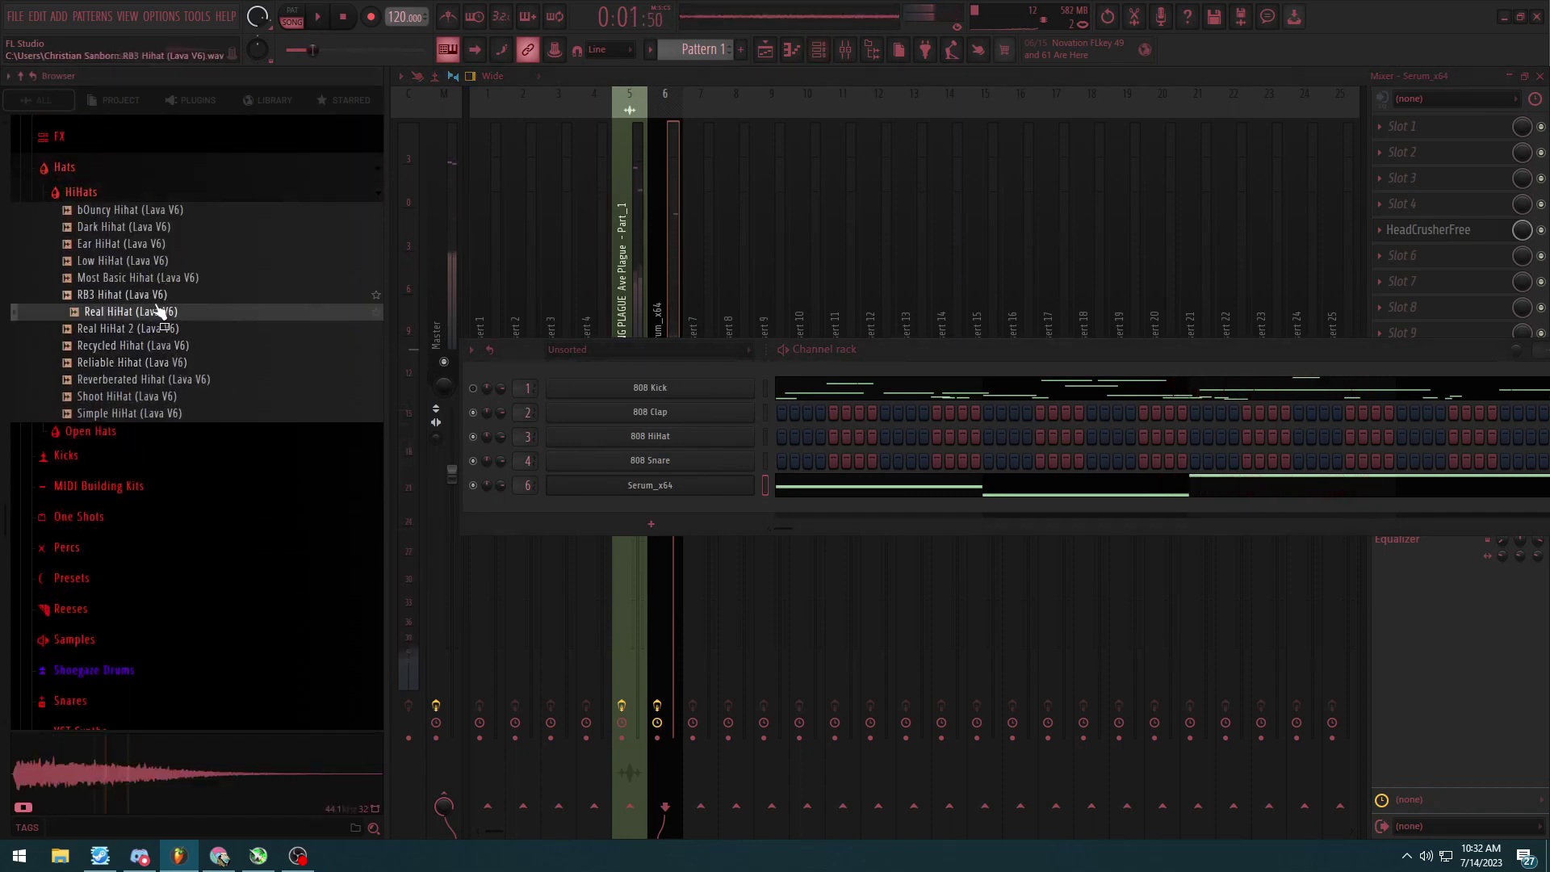
{"action": "left_click_drag", "start_coordinate": [662, 508], "coordinate": [663, 510]}
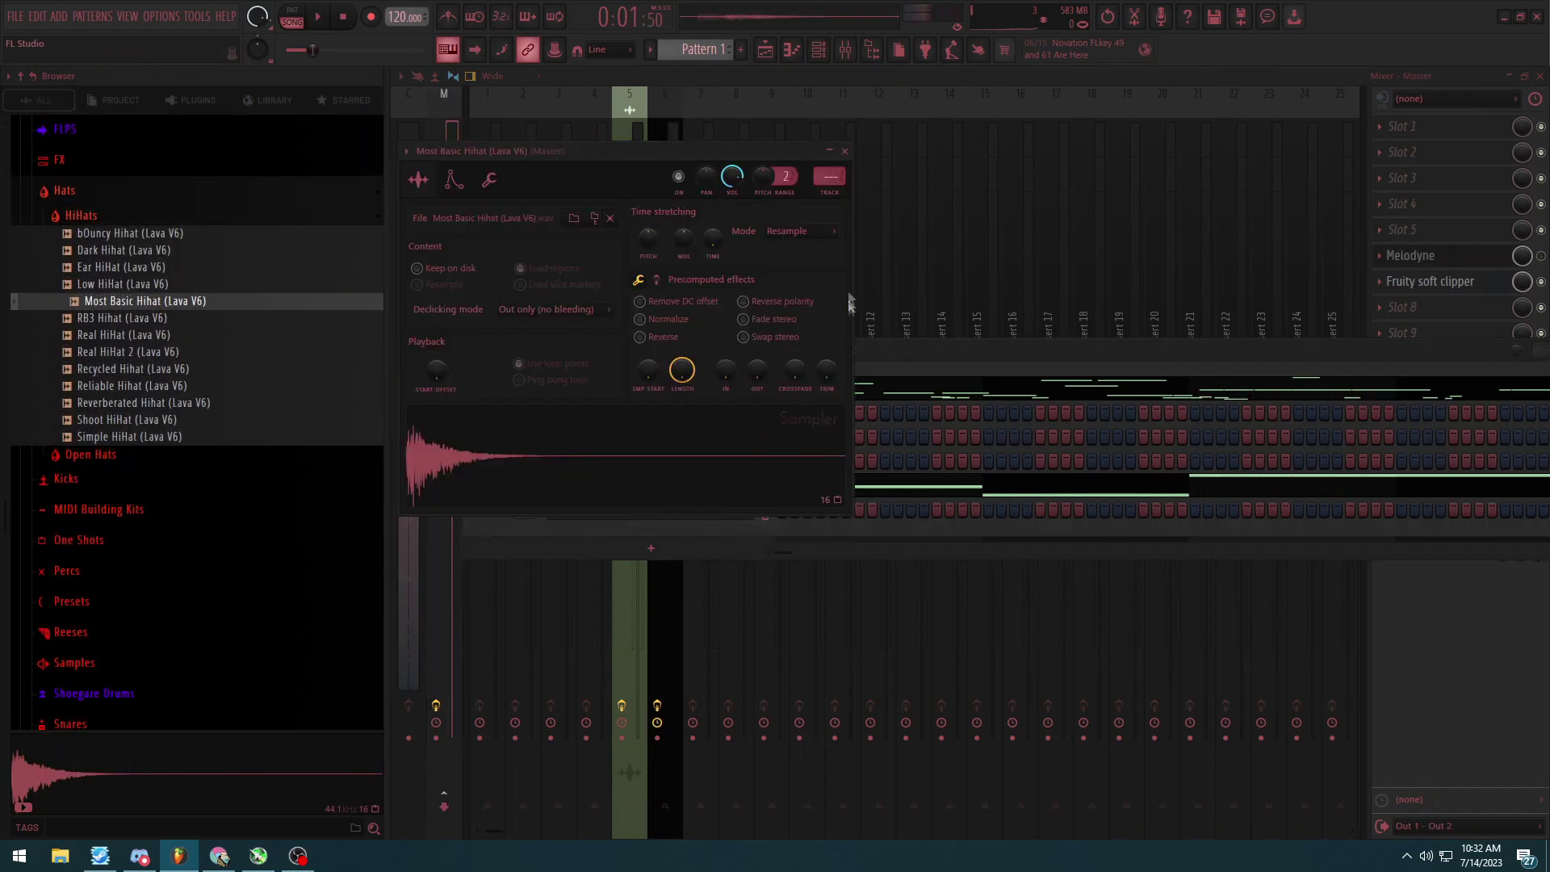
Step: Route the hi-hat to mixer track 7, with ValhallaRoom in slot 6 and Fruity Stereo Enhancer in slot 4
{"action": "left_click", "coordinate": [825, 193]}
{"action": "left_click", "coordinate": [1405, 255]}
{"action": "left_click", "coordinate": [1287, 471]}
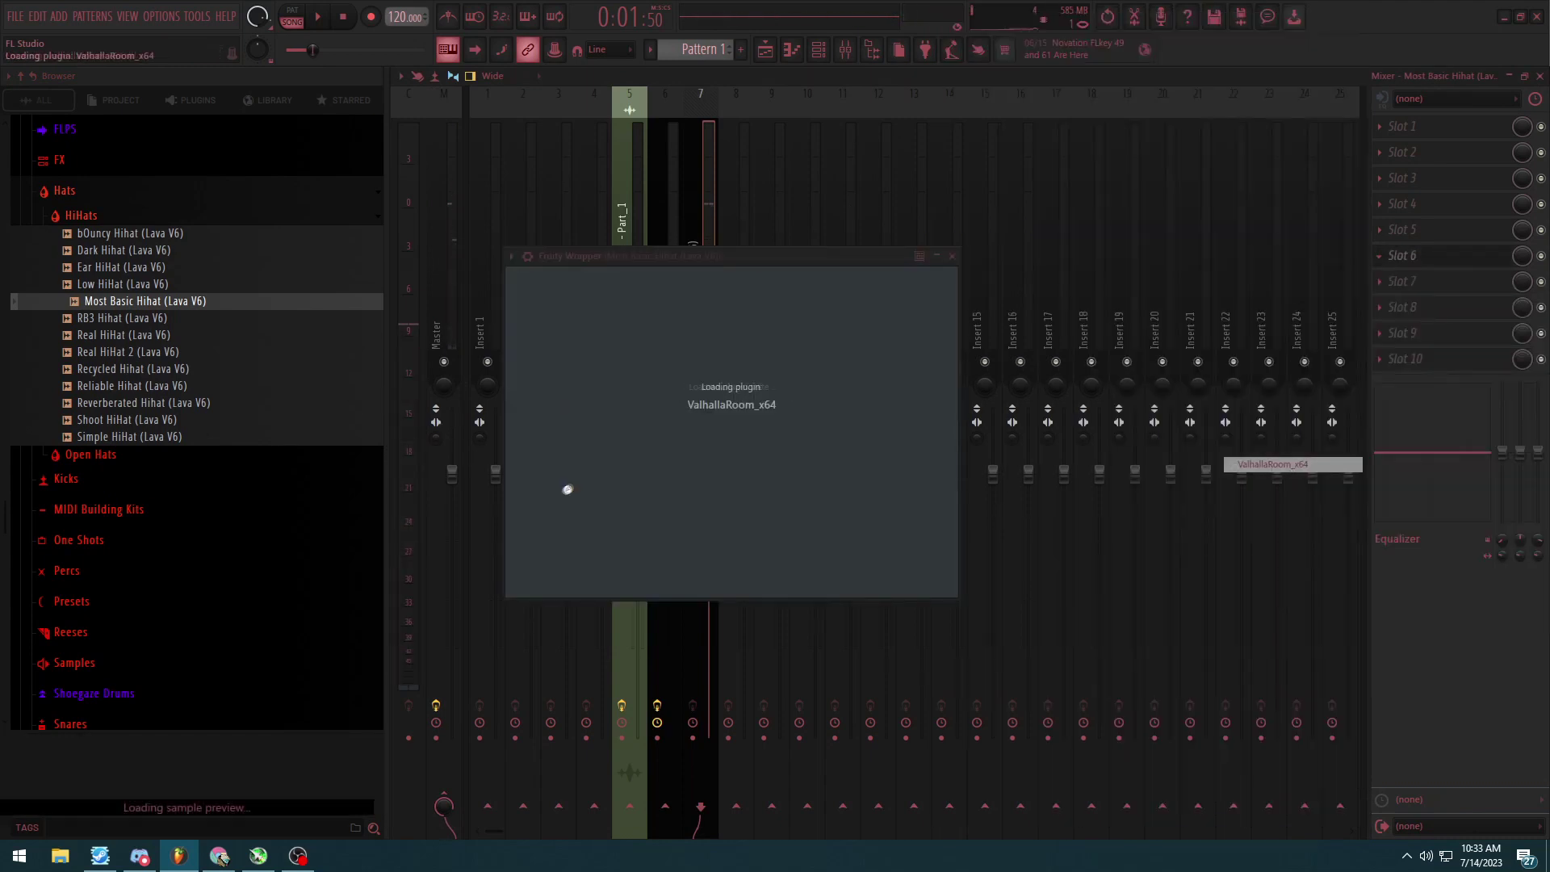
{"action": "left_click", "coordinate": [1404, 203]}
{"action": "left_click", "coordinate": [1130, 341]}
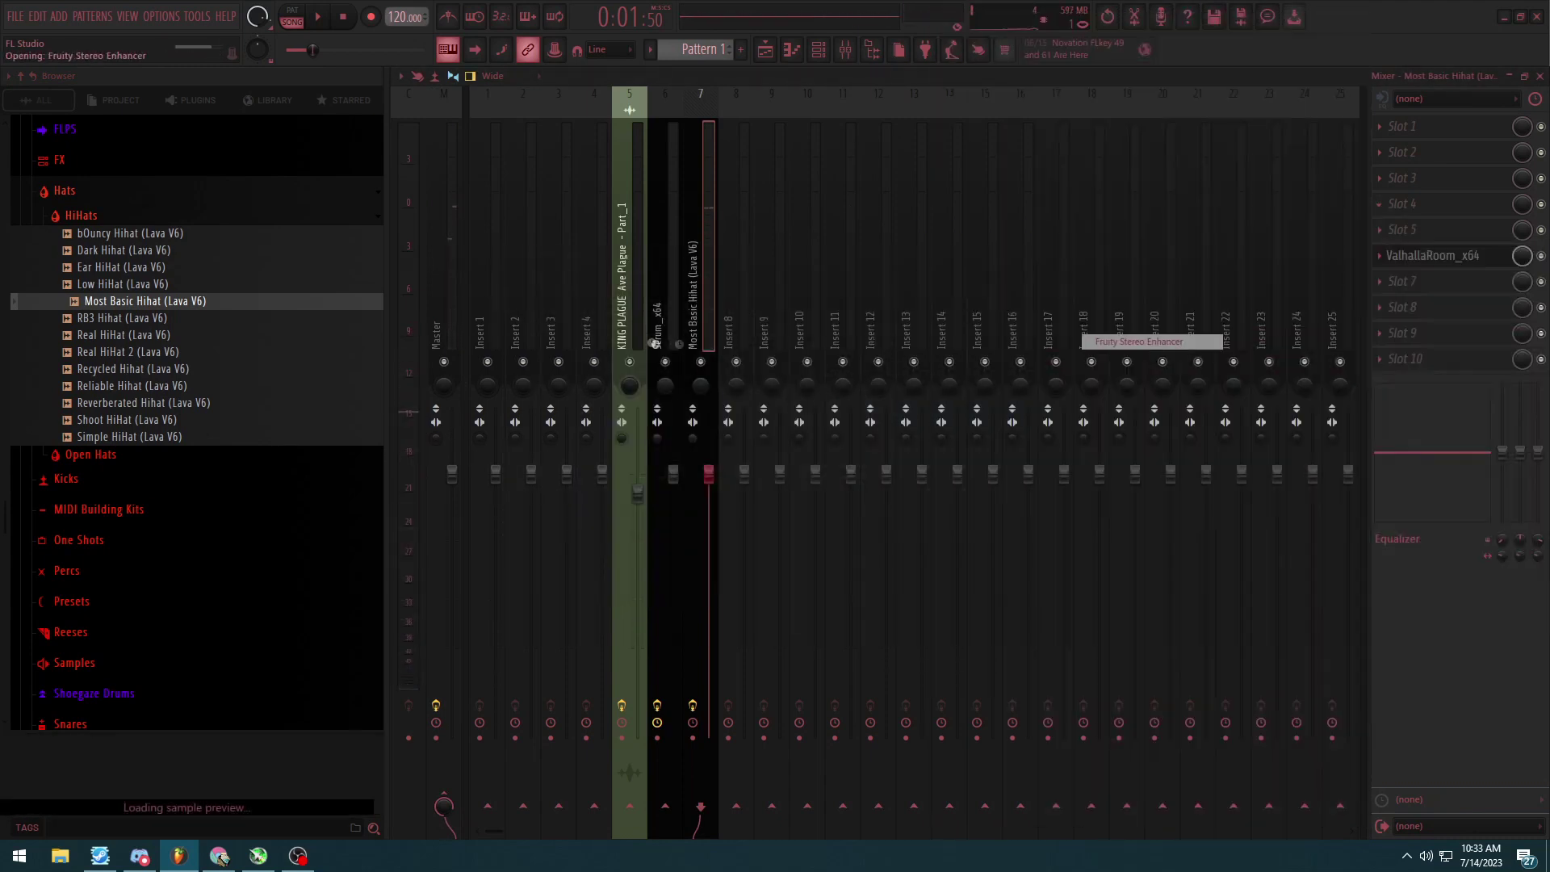
Step: Audition the hi-hat channel at C5 in its envelope settings, then open its piano roll
{"action": "left_click", "coordinate": [817, 50]}
{"action": "left_click", "coordinate": [692, 496]}
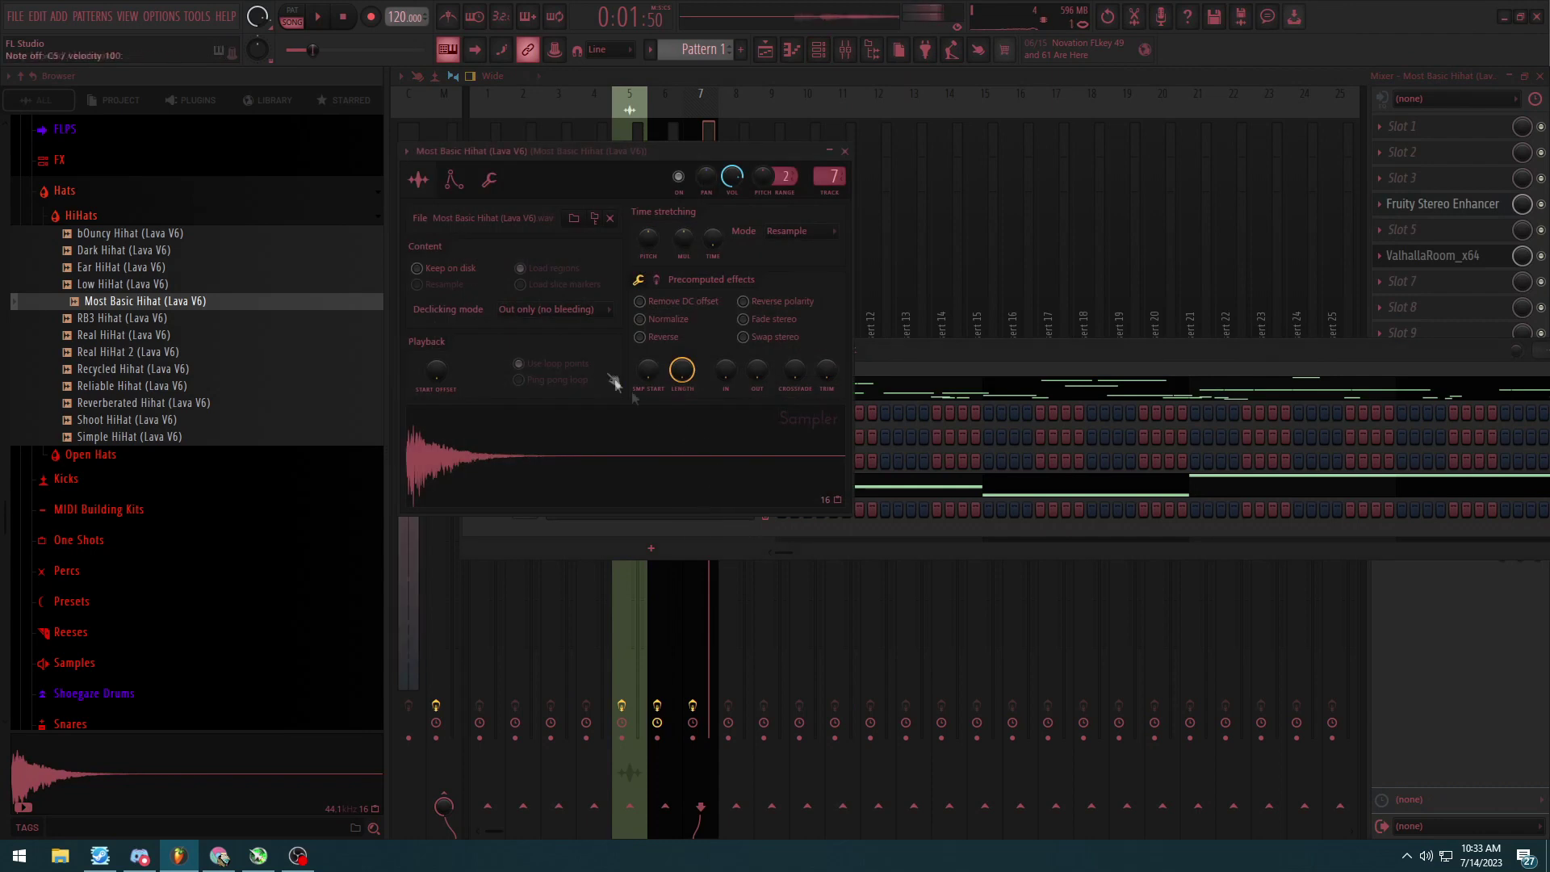
{"action": "left_click", "coordinate": [445, 182]}
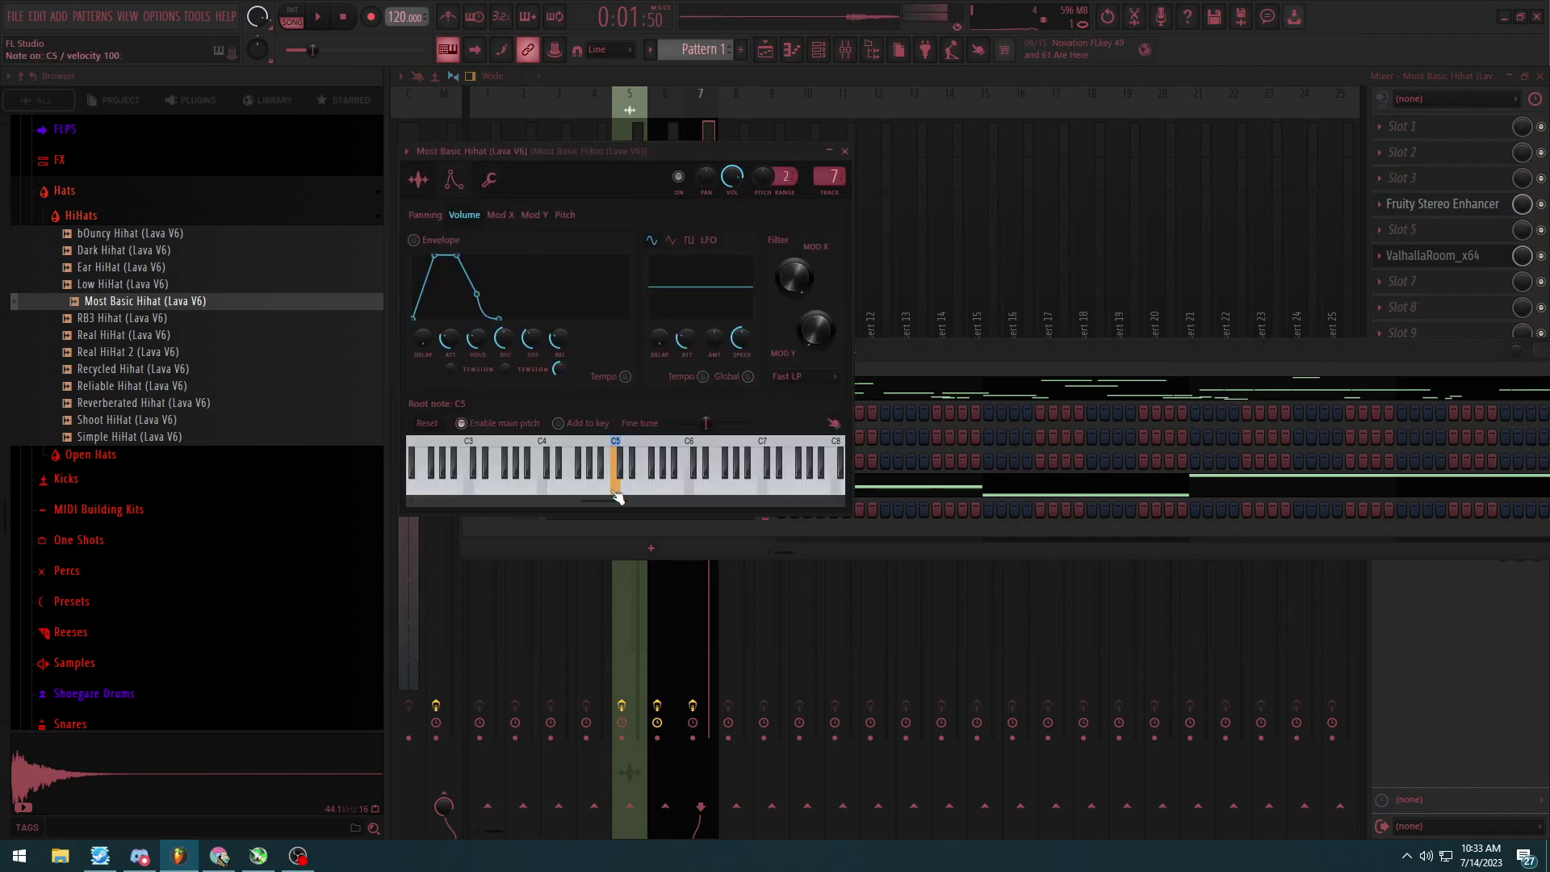
{"action": "left_click", "coordinate": [844, 151]}
{"action": "right_click", "coordinate": [771, 509]}
{"action": "left_click", "coordinate": [781, 515]}
Step: With the snap at 1/3 step, fill the first half of bar 1 with consecutive C5 hi-hat notes
{"action": "left_click", "coordinate": [435, 76]}
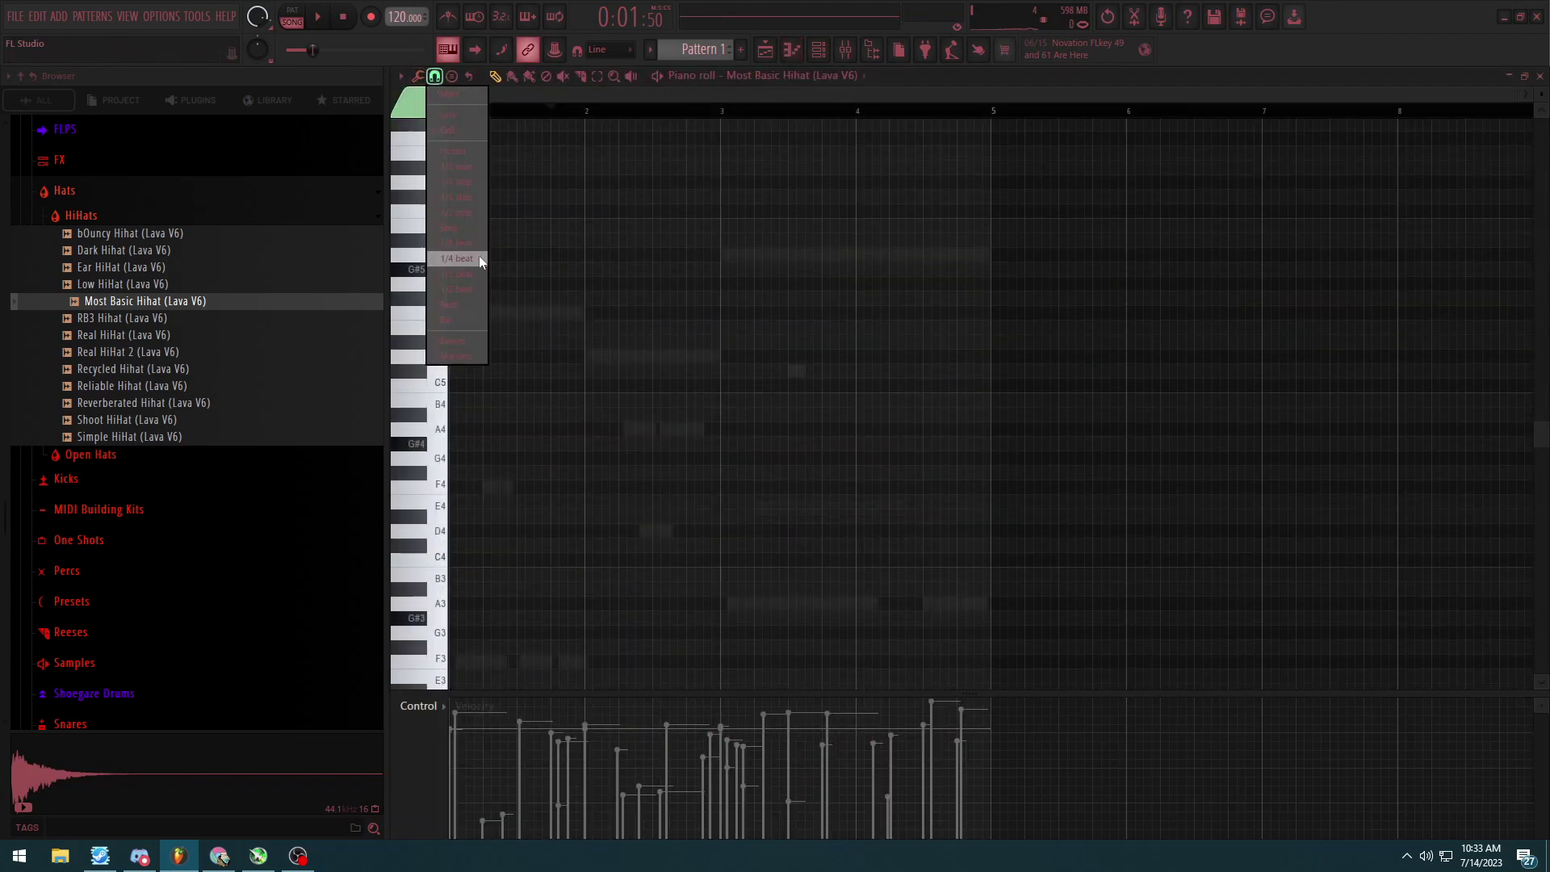
{"action": "left_click", "coordinate": [456, 213]}
{"action": "scroll", "coordinate": [452, 380], "scroll_direction": "up", "scroll_amount": 2}
{"action": "scroll", "coordinate": [491, 387], "scroll_direction": "up", "scroll_amount": 3}
{"action": "left_click", "coordinate": [454, 414]}
{"action": "right_click", "coordinate": [451, 415]}
{"action": "scroll", "coordinate": [450, 419], "scroll_direction": "up", "scroll_amount": 3}
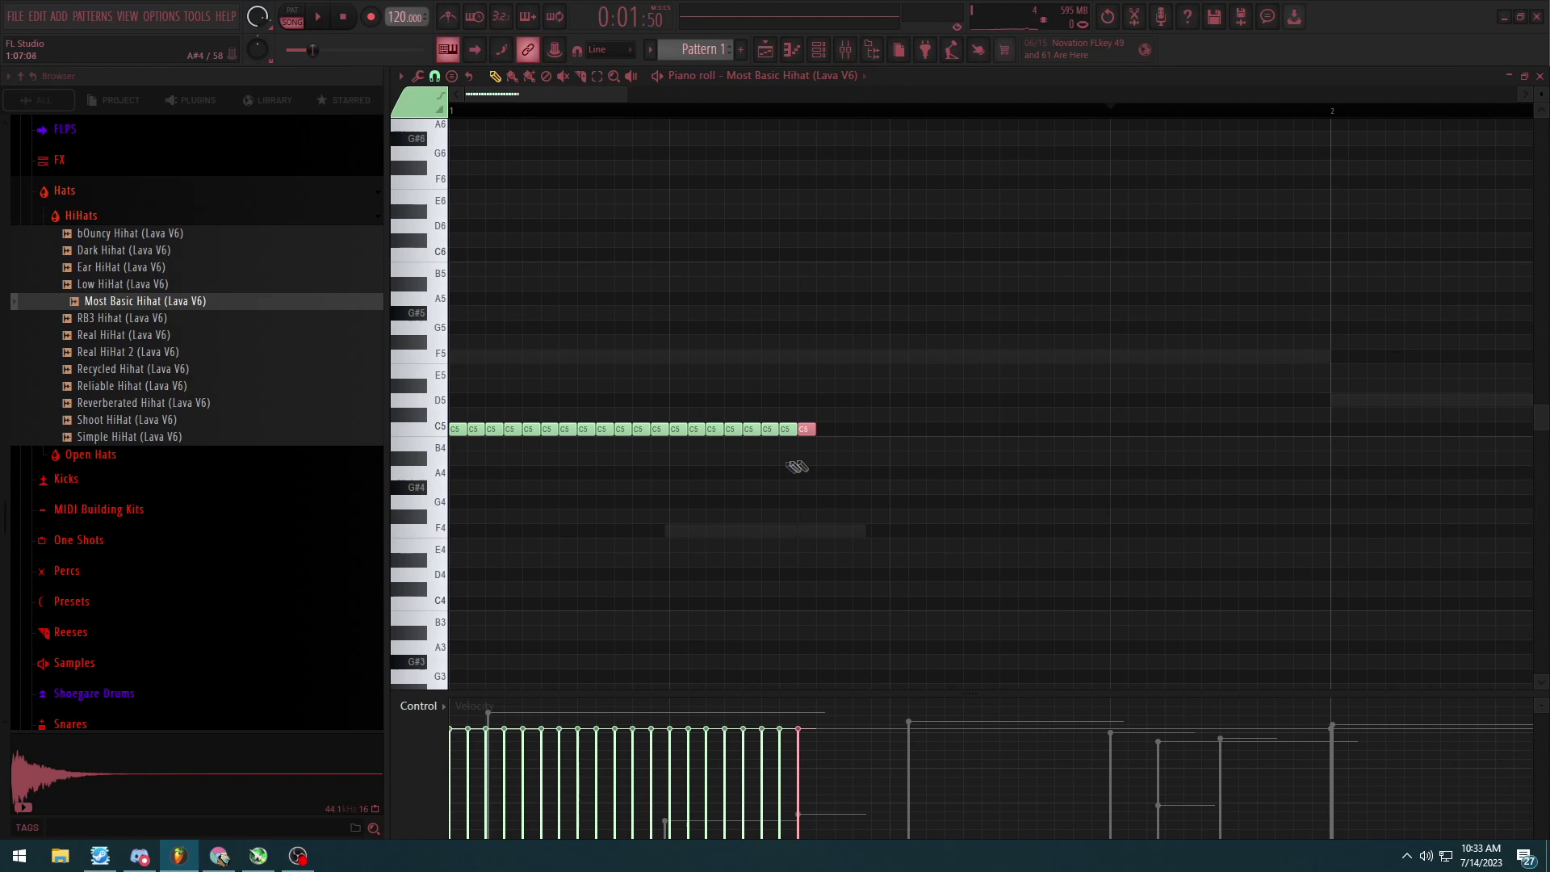
{"action": "key", "text": "space"}
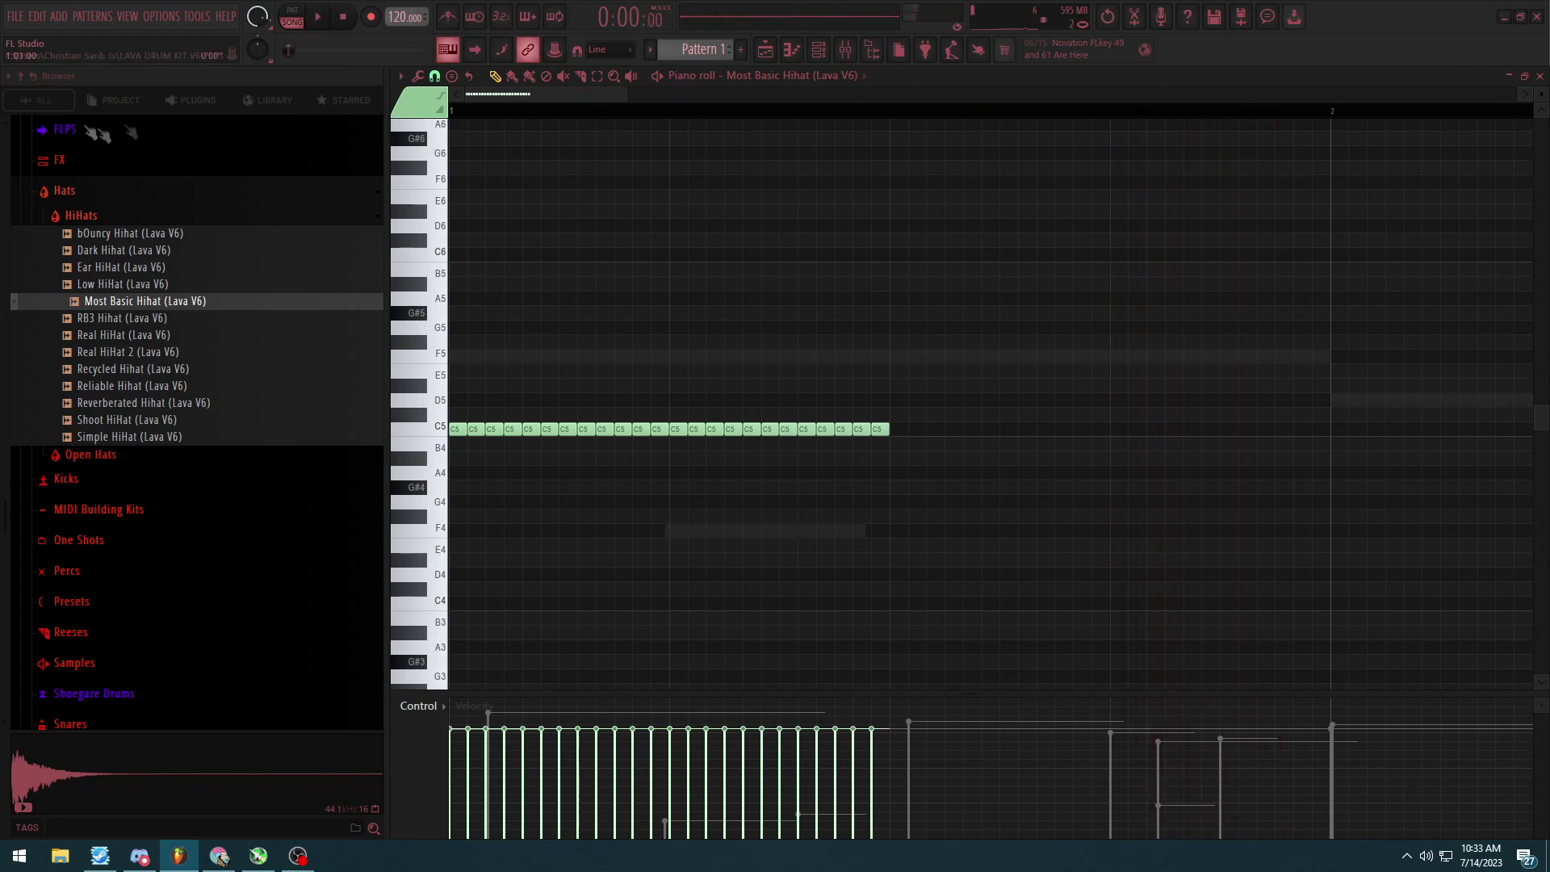
Step: Place one C5 hi-hat note on every step through the second half of bar 1
{"action": "left_click", "coordinate": [434, 76]}
{"action": "left_click", "coordinate": [435, 76]}
{"action": "key", "text": "space"}
{"action": "left_click", "coordinate": [434, 76]}
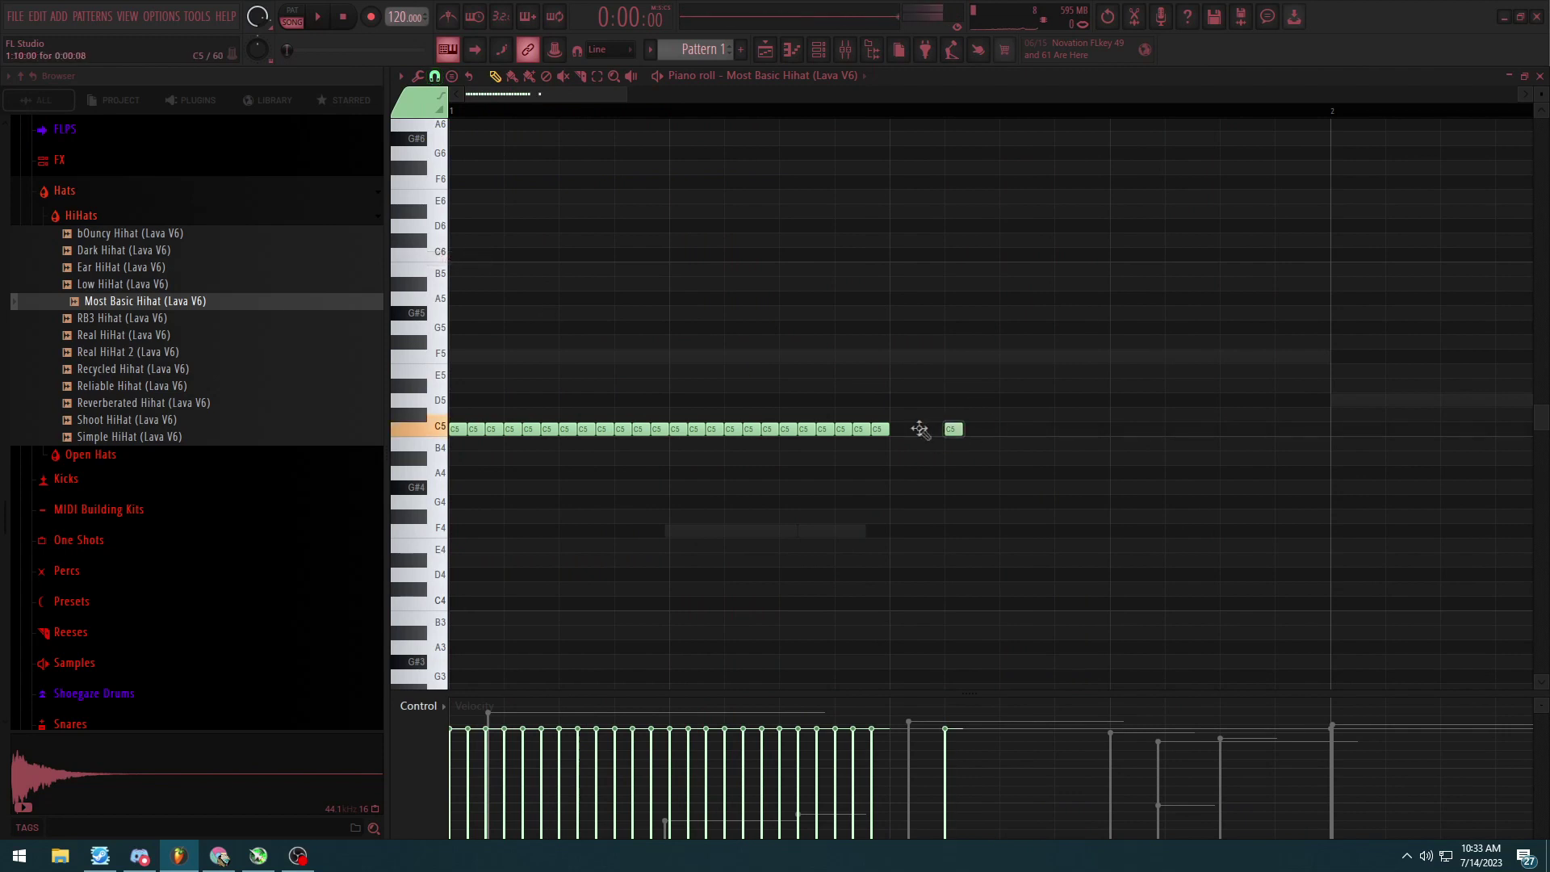
{"action": "left_click", "coordinate": [898, 429]}
{"action": "left_click", "coordinate": [953, 428]}
{"action": "left_click", "coordinate": [1008, 429]}
{"action": "left_click", "coordinate": [1117, 428]}
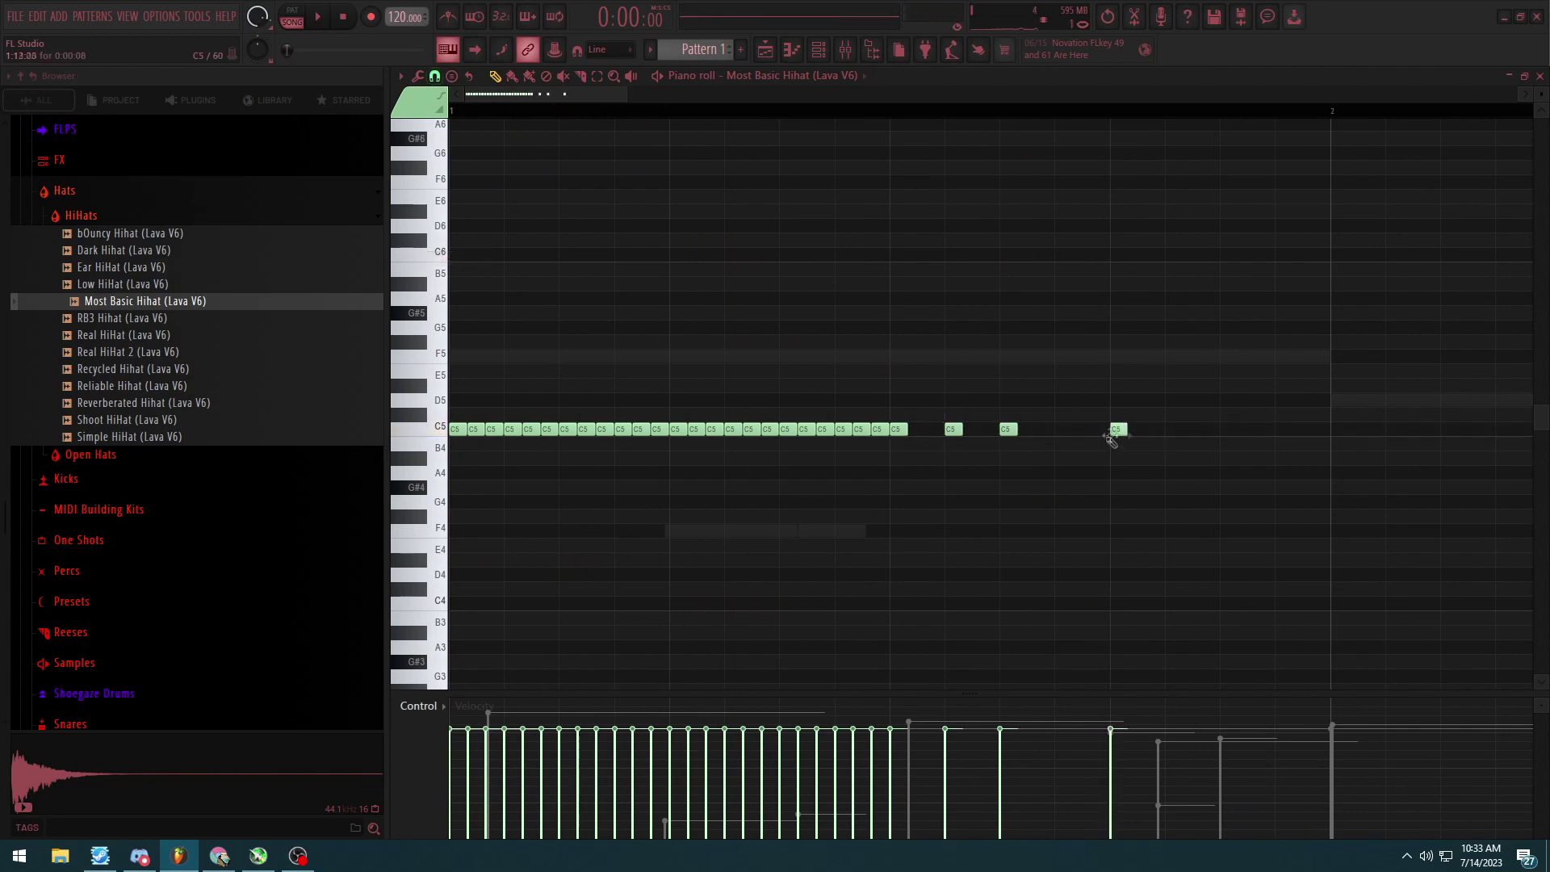
{"action": "left_click", "coordinate": [1062, 429]}
{"action": "left_click", "coordinate": [1117, 428]}
{"action": "left_click", "coordinate": [1173, 428]}
{"action": "left_click", "coordinate": [1227, 429]}
{"action": "left_click", "coordinate": [1282, 428]}
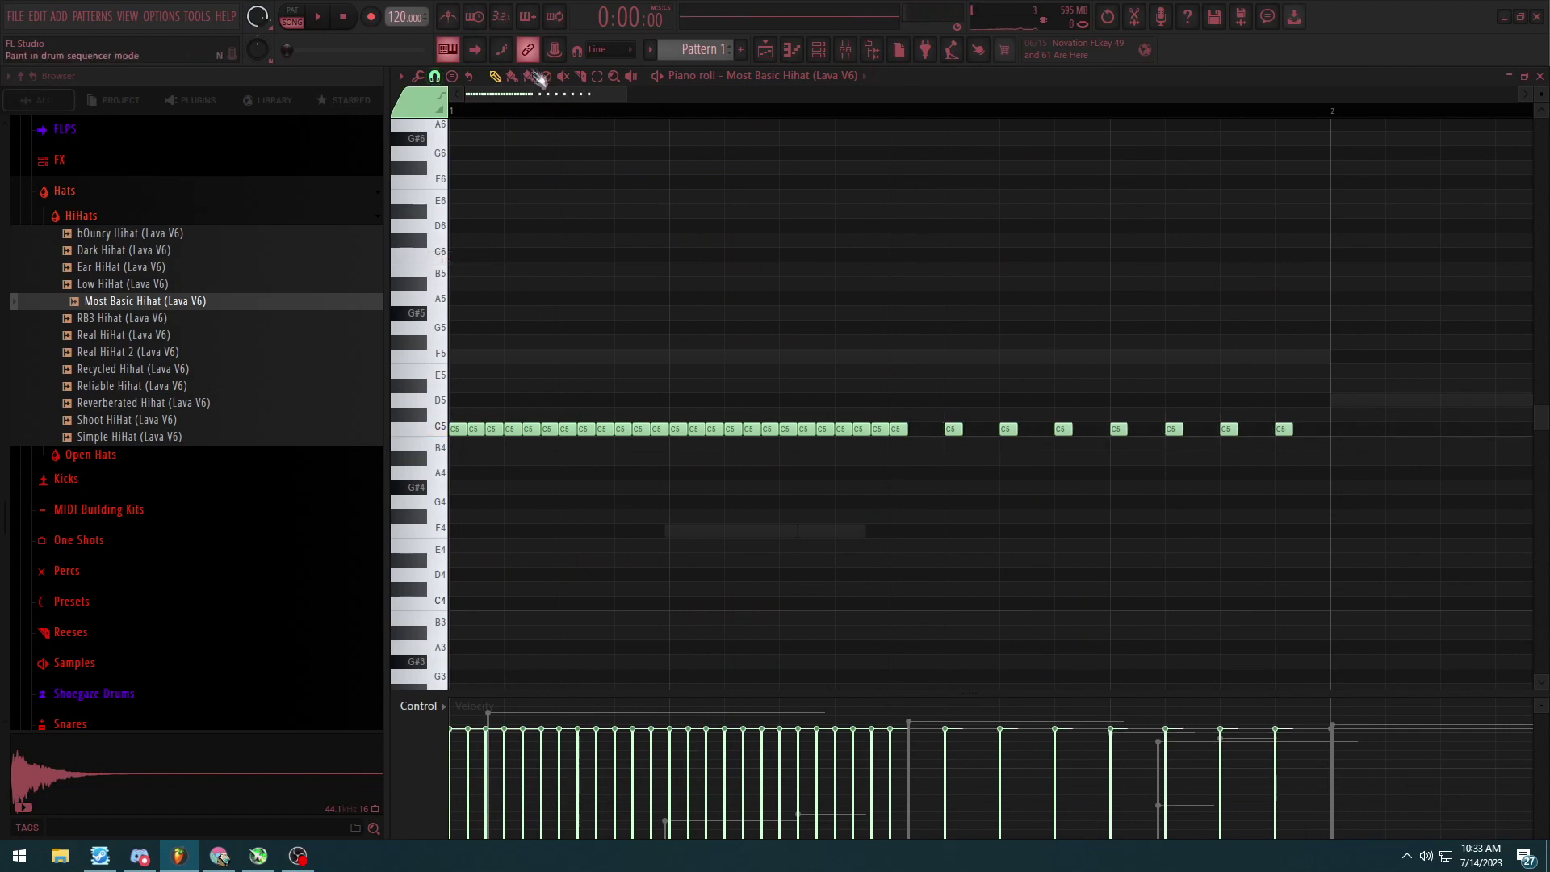
Step: With the snap at 1/2 step, place five consecutive C5 hi-hats at bar 2 and two further hits two steps apart
{"action": "left_click", "coordinate": [434, 76]}
{"action": "left_click", "coordinate": [462, 212]}
{"action": "scroll", "coordinate": [942, 429], "scroll_direction": "up", "scroll_amount": 2}
{"action": "left_click", "coordinate": [943, 430]}
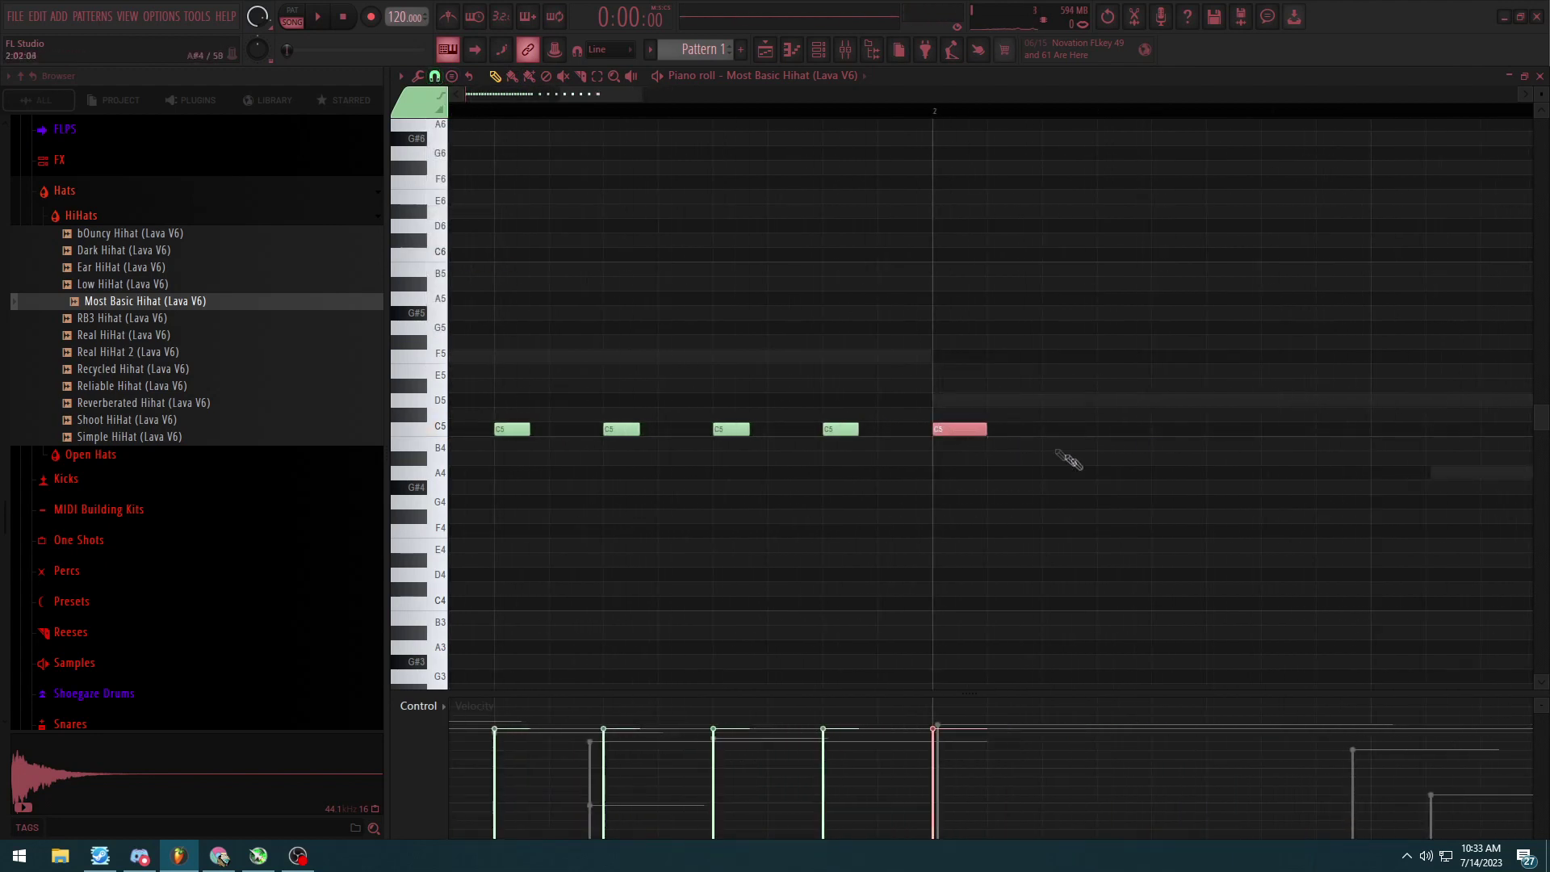
{"action": "left_click", "coordinate": [987, 429]}
{"action": "left_click", "coordinate": [1042, 429]}
{"action": "left_click", "coordinate": [1097, 428]}
{"action": "scroll", "coordinate": [1094, 436], "scroll_direction": "down", "scroll_amount": 2}
{"action": "left_click", "coordinate": [1275, 429]}
{"action": "scroll", "coordinate": [1307, 435], "scroll_direction": "down", "scroll_amount": 2}
{"action": "left_click", "coordinate": [1279, 429]}
{"action": "scroll", "coordinate": [1297, 439], "scroll_direction": "down", "scroll_amount": 4}
Step: Play the pattern and thin out the hi-hats in the second half of bar 1, spacing them 1.5 to 2 steps apart
{"action": "key", "text": "space"}
{"action": "key", "text": "ctrl+a"}
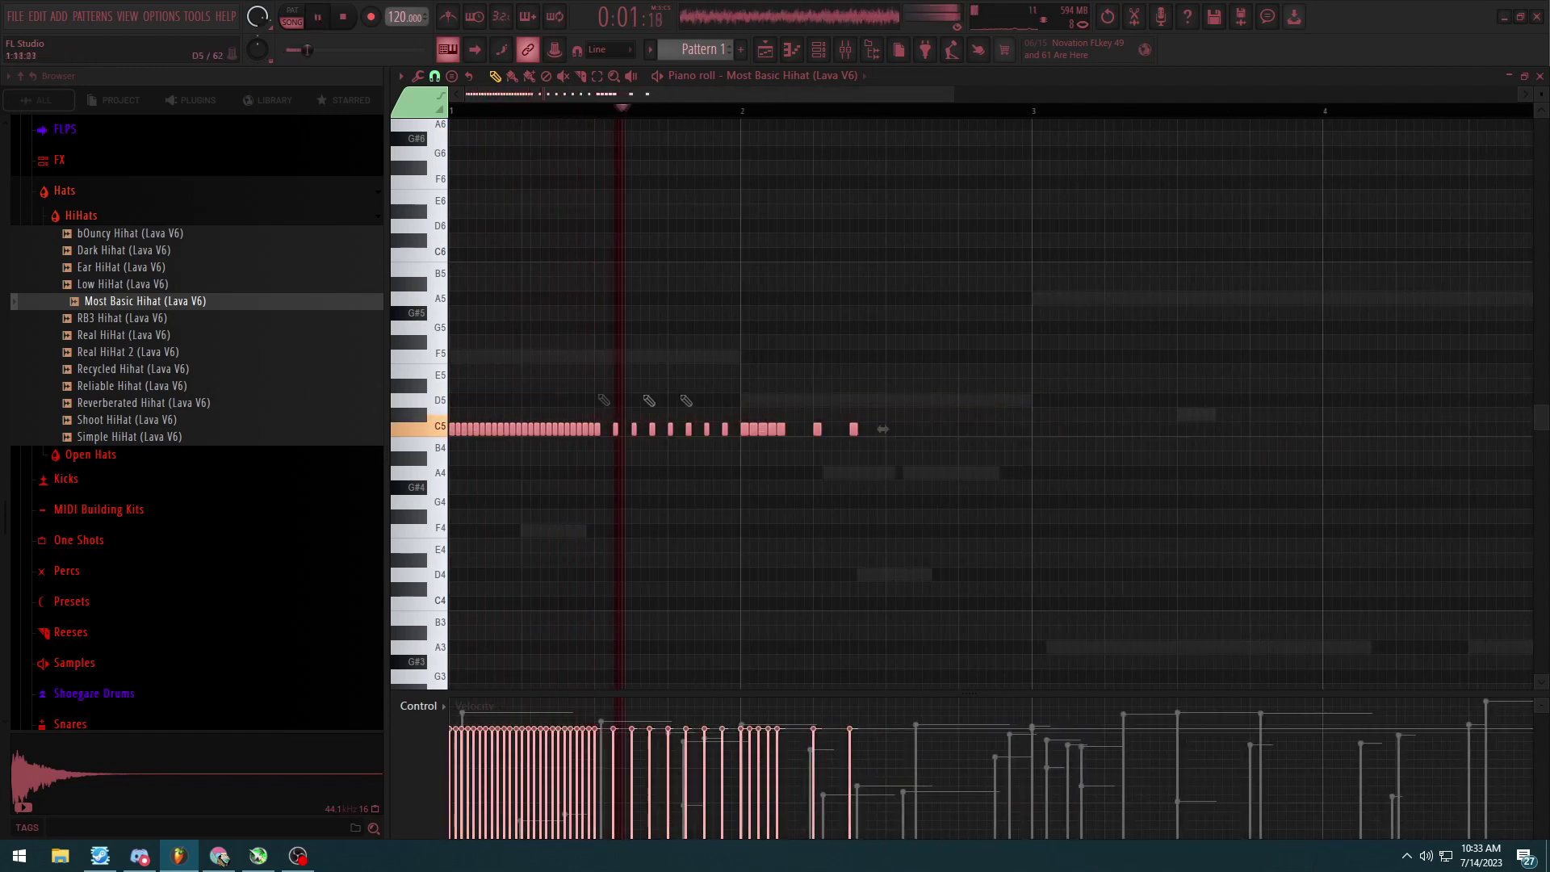
{"action": "left_click", "coordinate": [811, 385]}
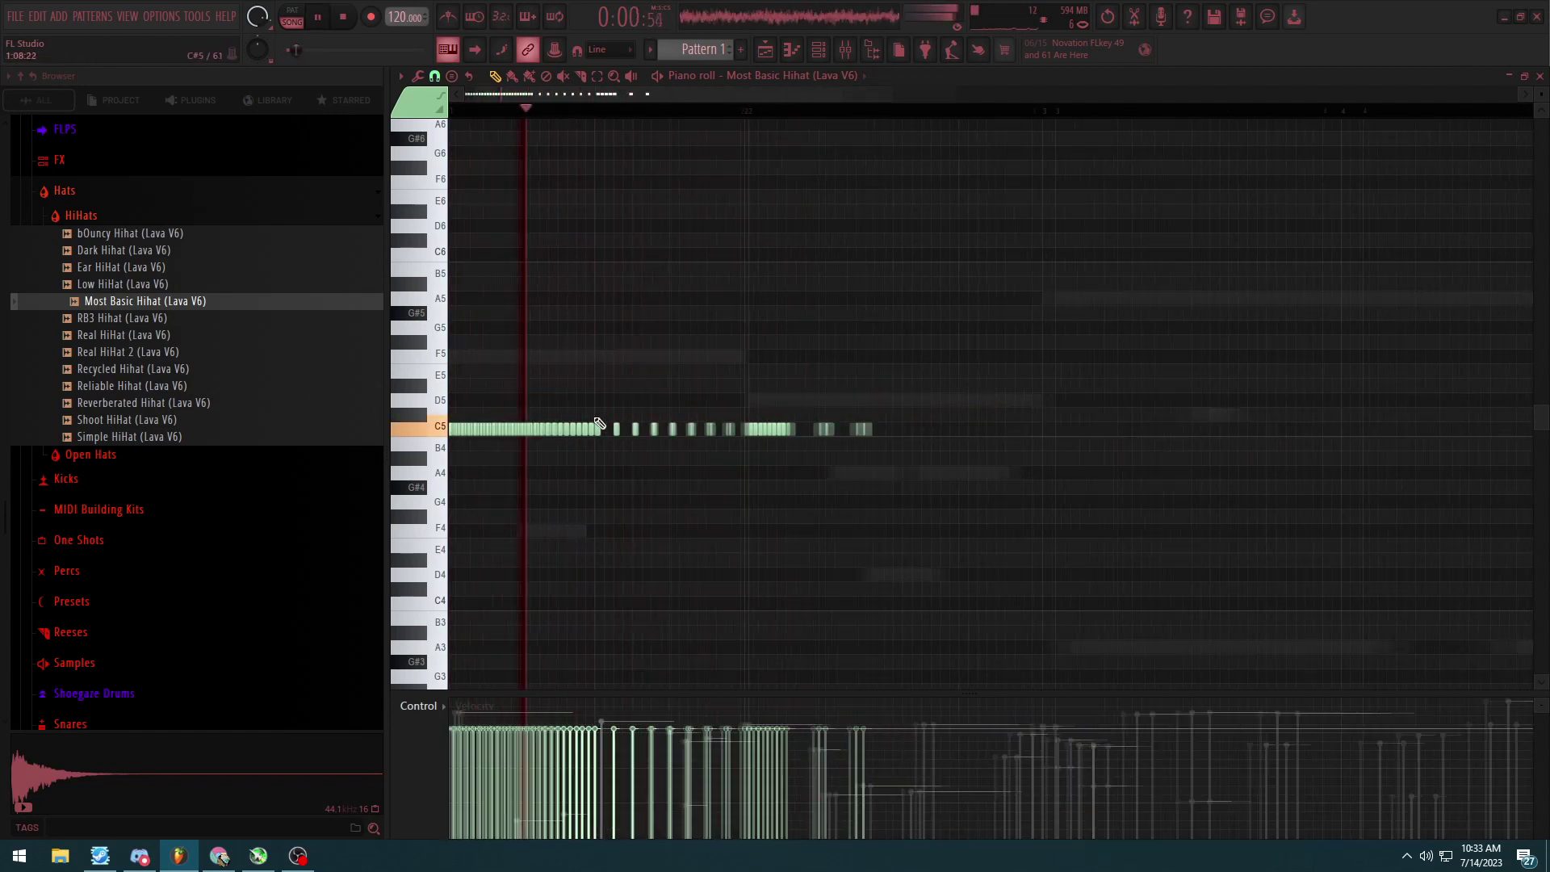
{"action": "scroll", "coordinate": [634, 436], "scroll_direction": "up", "scroll_amount": 2}
{"action": "left_click", "coordinate": [686, 432]}
{"action": "left_click", "coordinate": [801, 430]}
{"action": "scroll", "coordinate": [848, 400], "scroll_direction": "down", "scroll_amount": 3}
Step: Add C5 hi-hats every two steps through the rest of bar 2
{"action": "scroll", "coordinate": [775, 408], "scroll_direction": "up", "scroll_amount": 2}
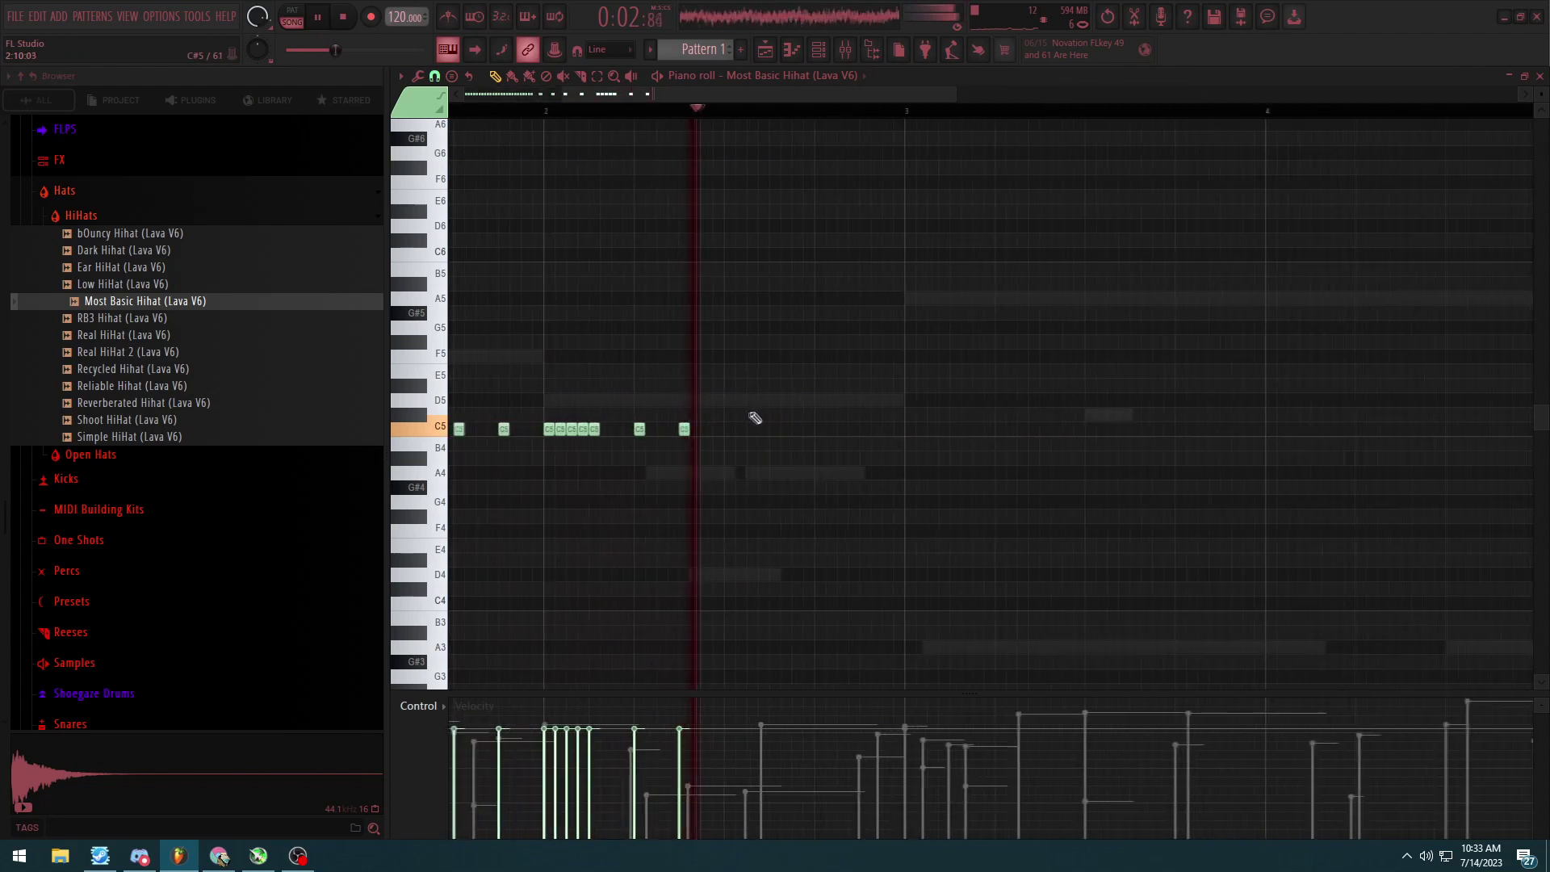
{"action": "scroll", "coordinate": [746, 421], "scroll_direction": "up", "scroll_amount": 2}
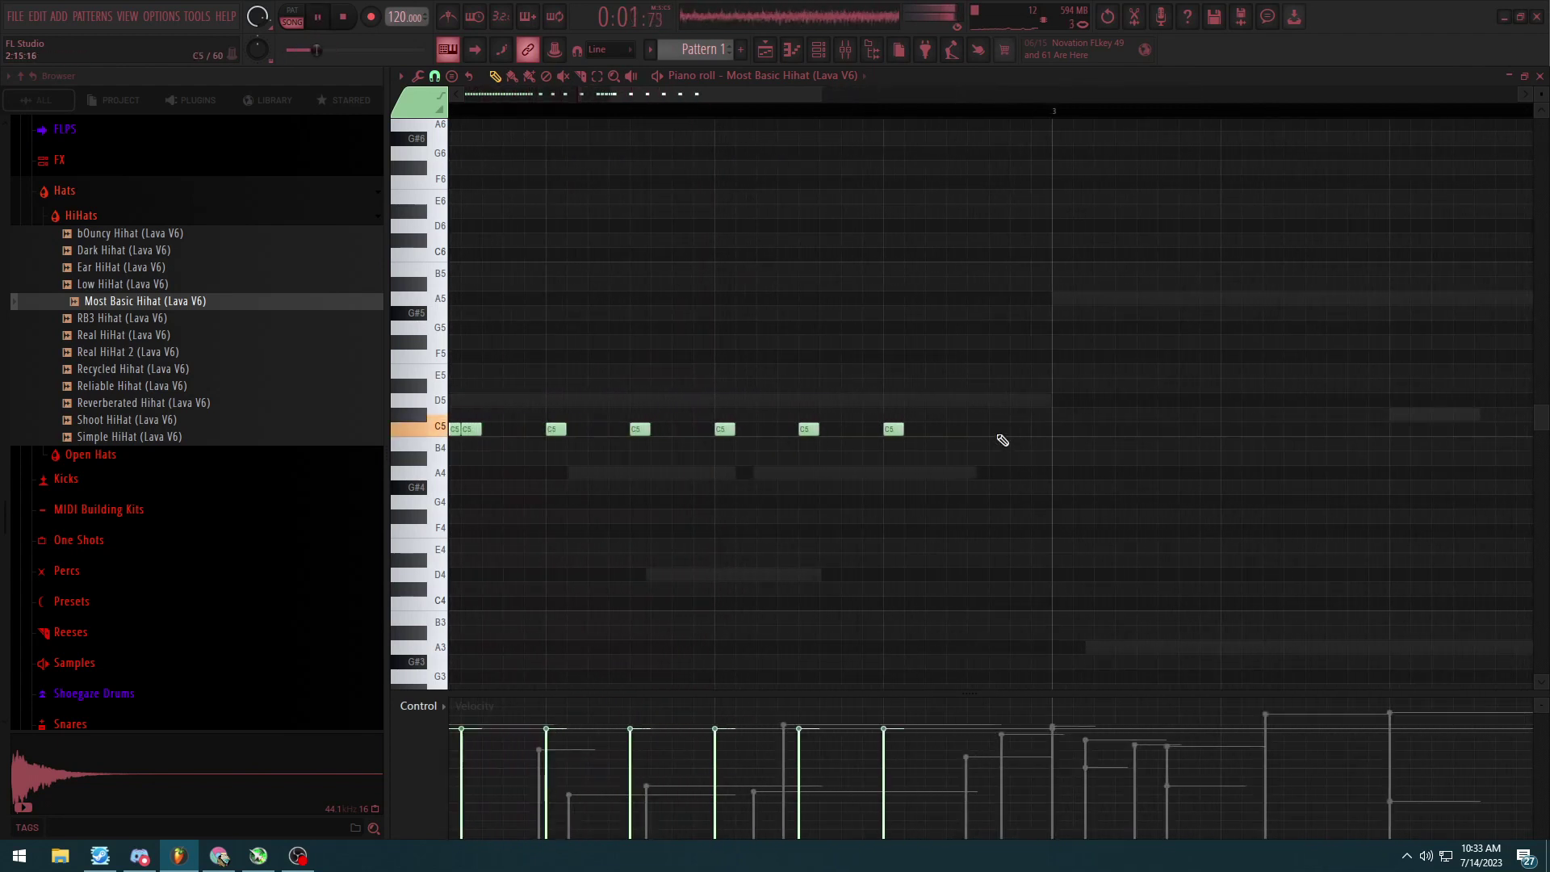
{"action": "scroll", "coordinate": [1003, 440], "scroll_direction": "down", "scroll_amount": 2}
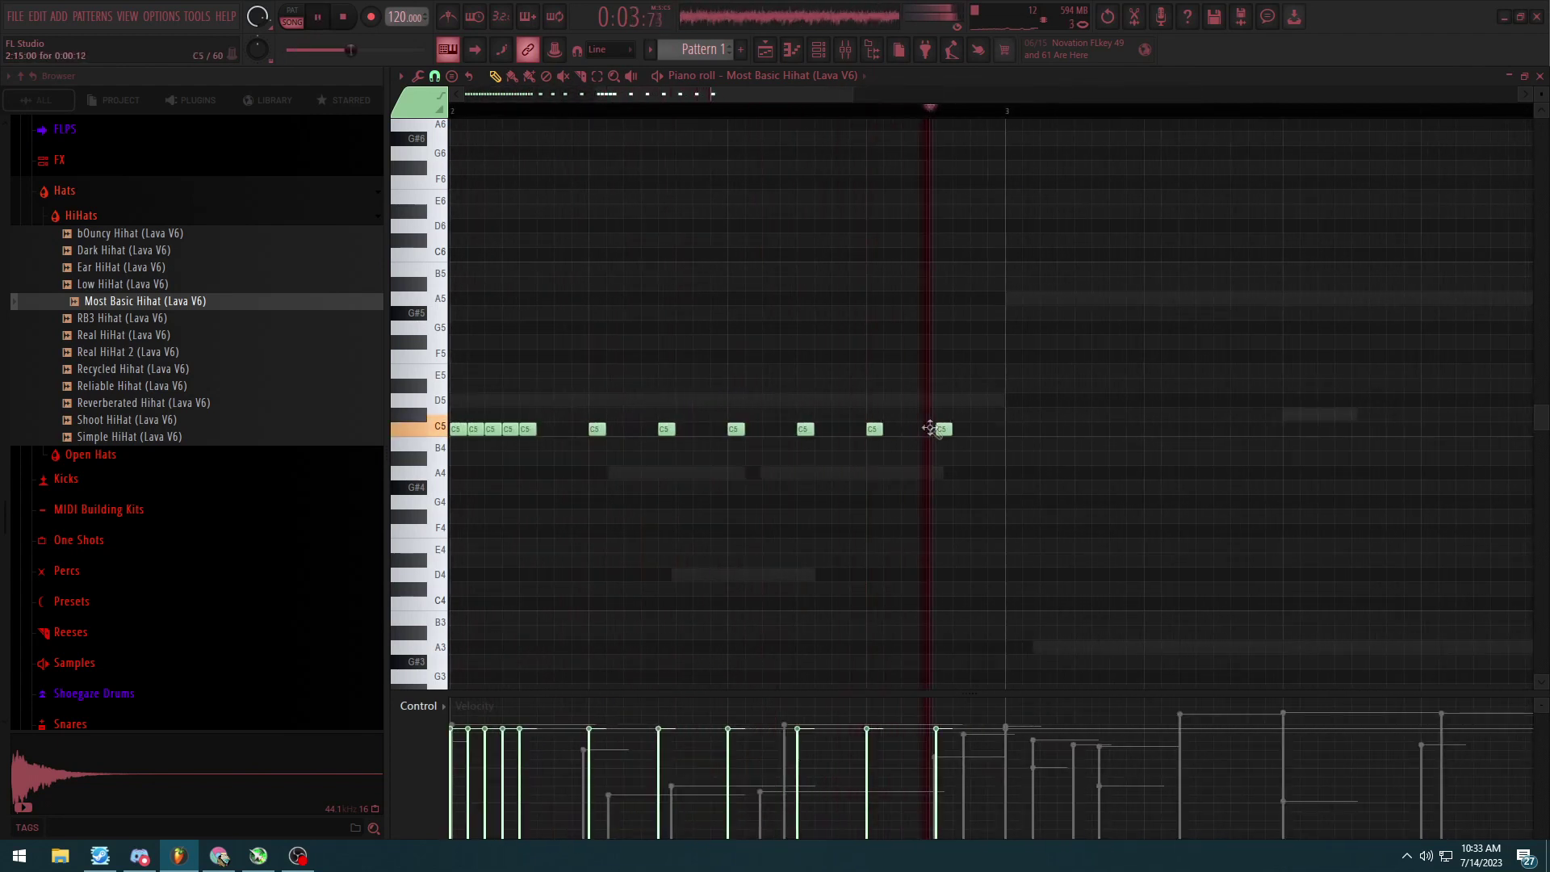
Step: Add a quieter four-note G4 hi-hat roll near the end of bar 2 and duplicate the two-bar pattern into bars 3 and 4
{"action": "scroll", "coordinate": [929, 430], "scroll_direction": "up", "scroll_amount": 3}
{"action": "key", "text": "space"}
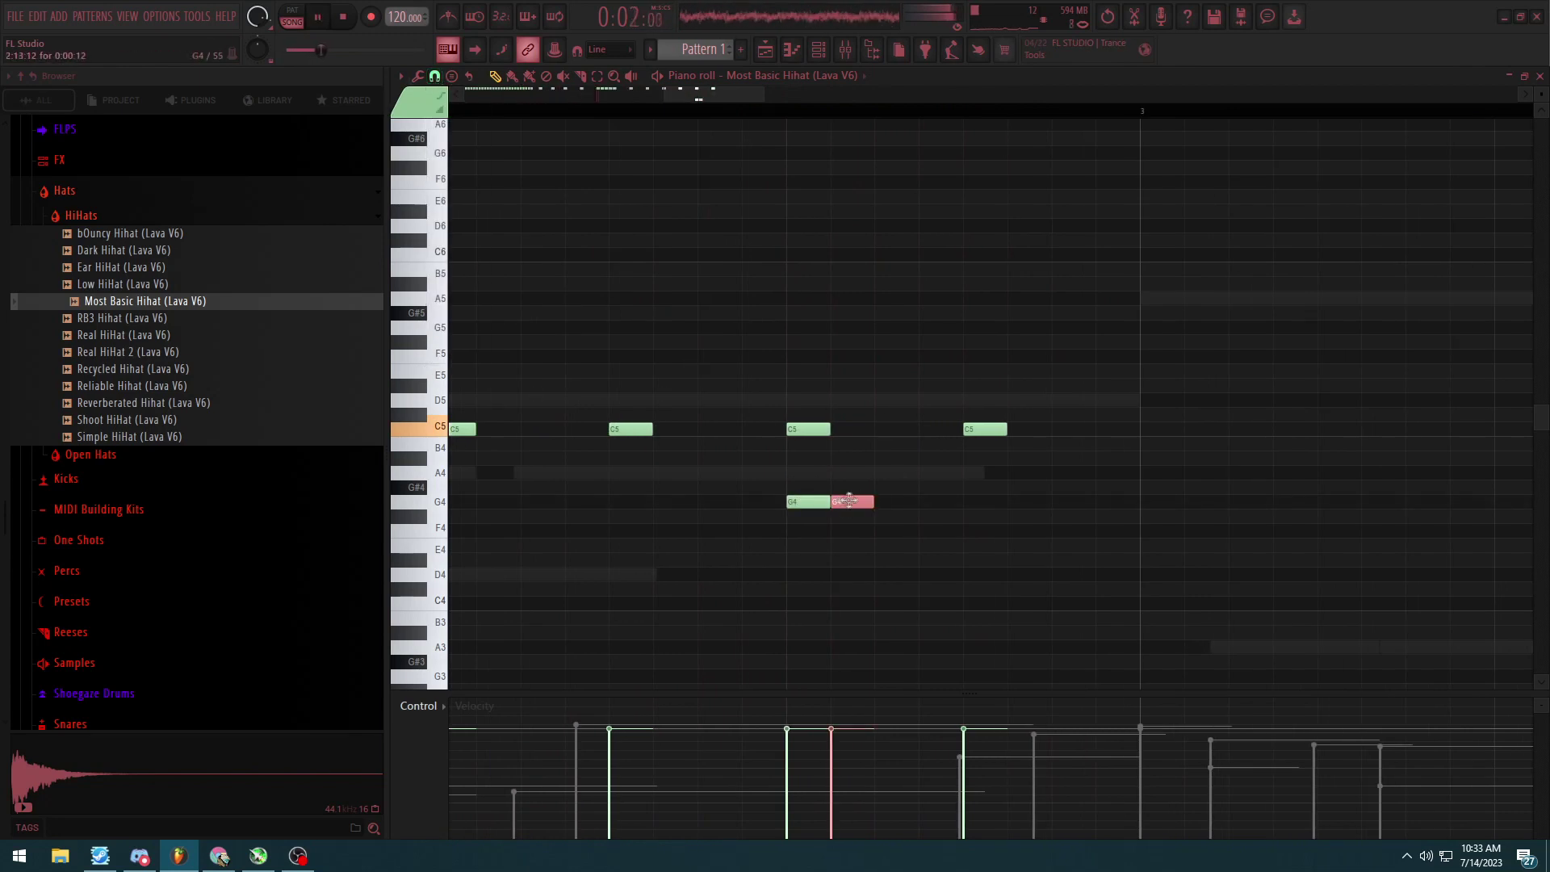
{"action": "scroll", "coordinate": [812, 492], "scroll_direction": "down", "scroll_amount": 5}
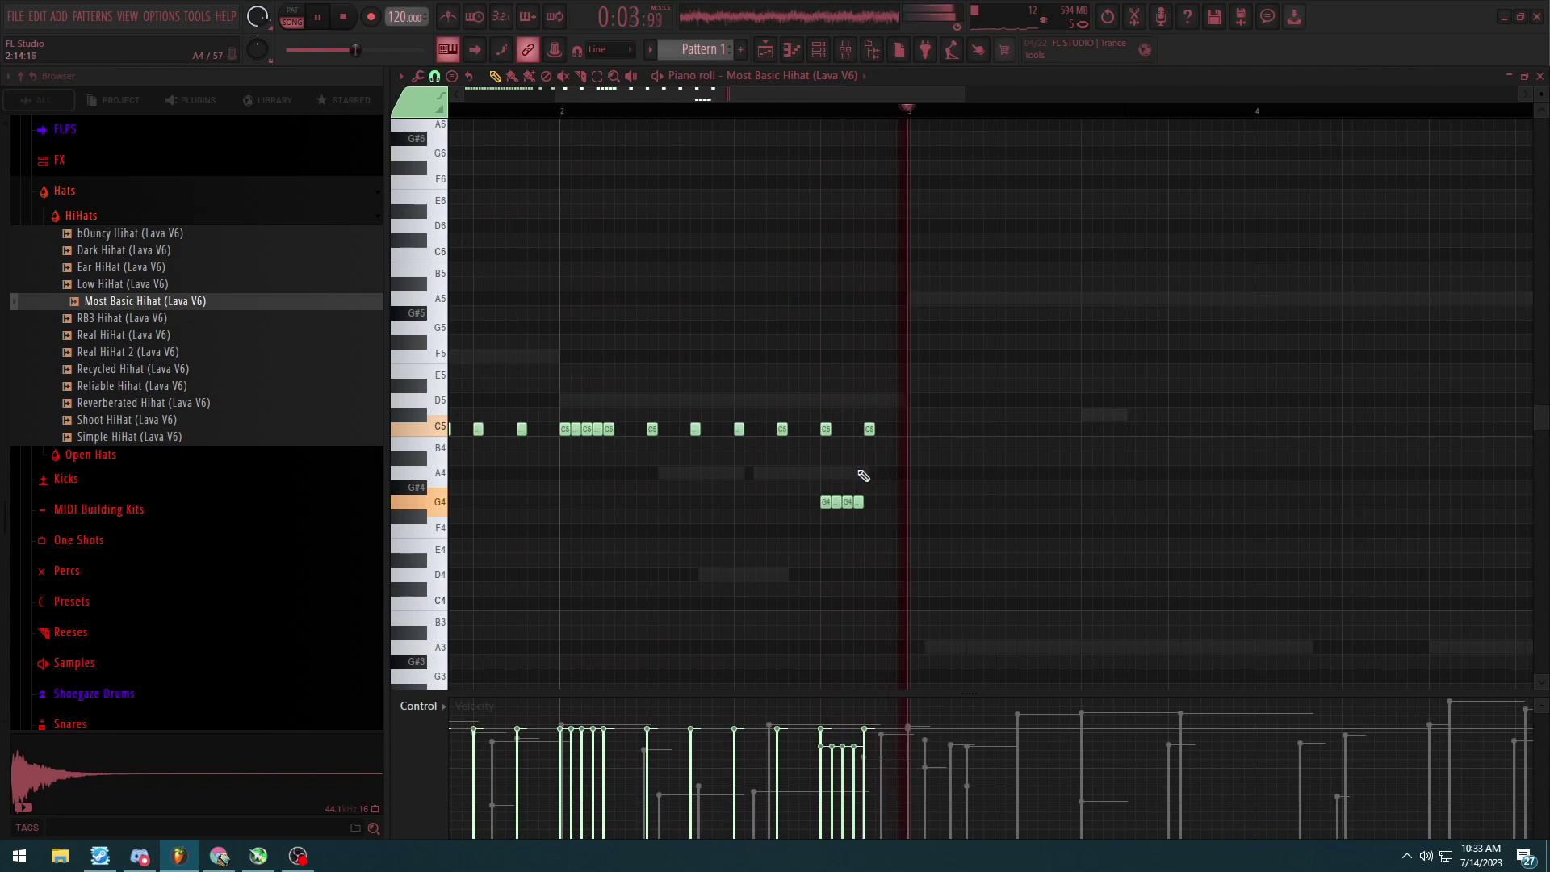
{"action": "key", "text": "ctrl+b"}
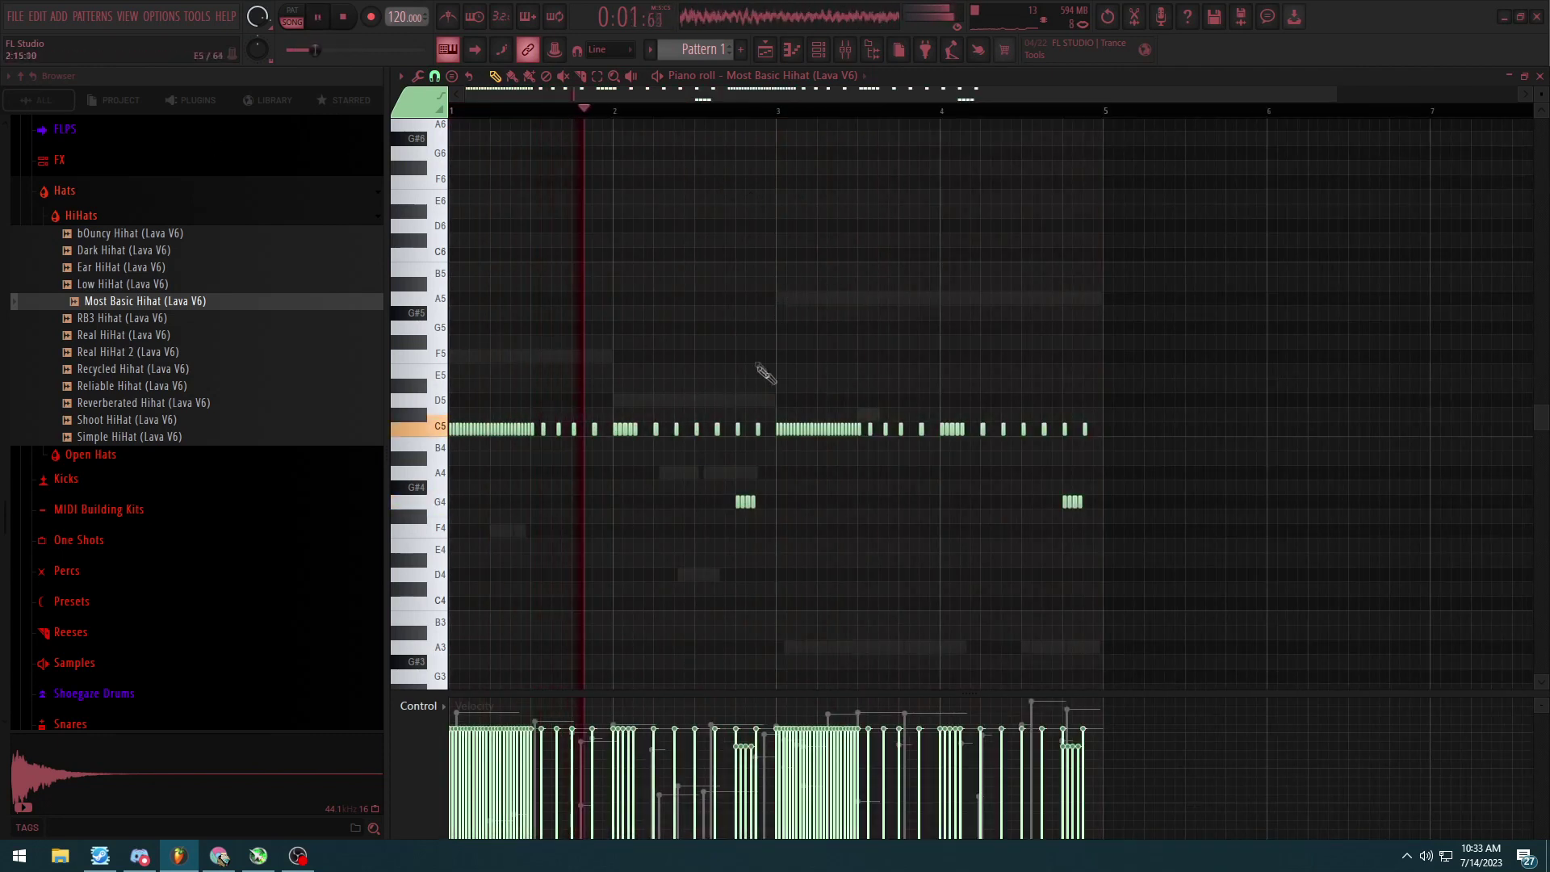
Step: Replace the hi-hat burst at the start of bar 4 with a faster C5 roll at 1/3-step spacing
{"action": "scroll", "coordinate": [761, 368], "scroll_direction": "down", "scroll_amount": 1}
{"action": "scroll", "coordinate": [635, 425], "scroll_direction": "up", "scroll_amount": 4}
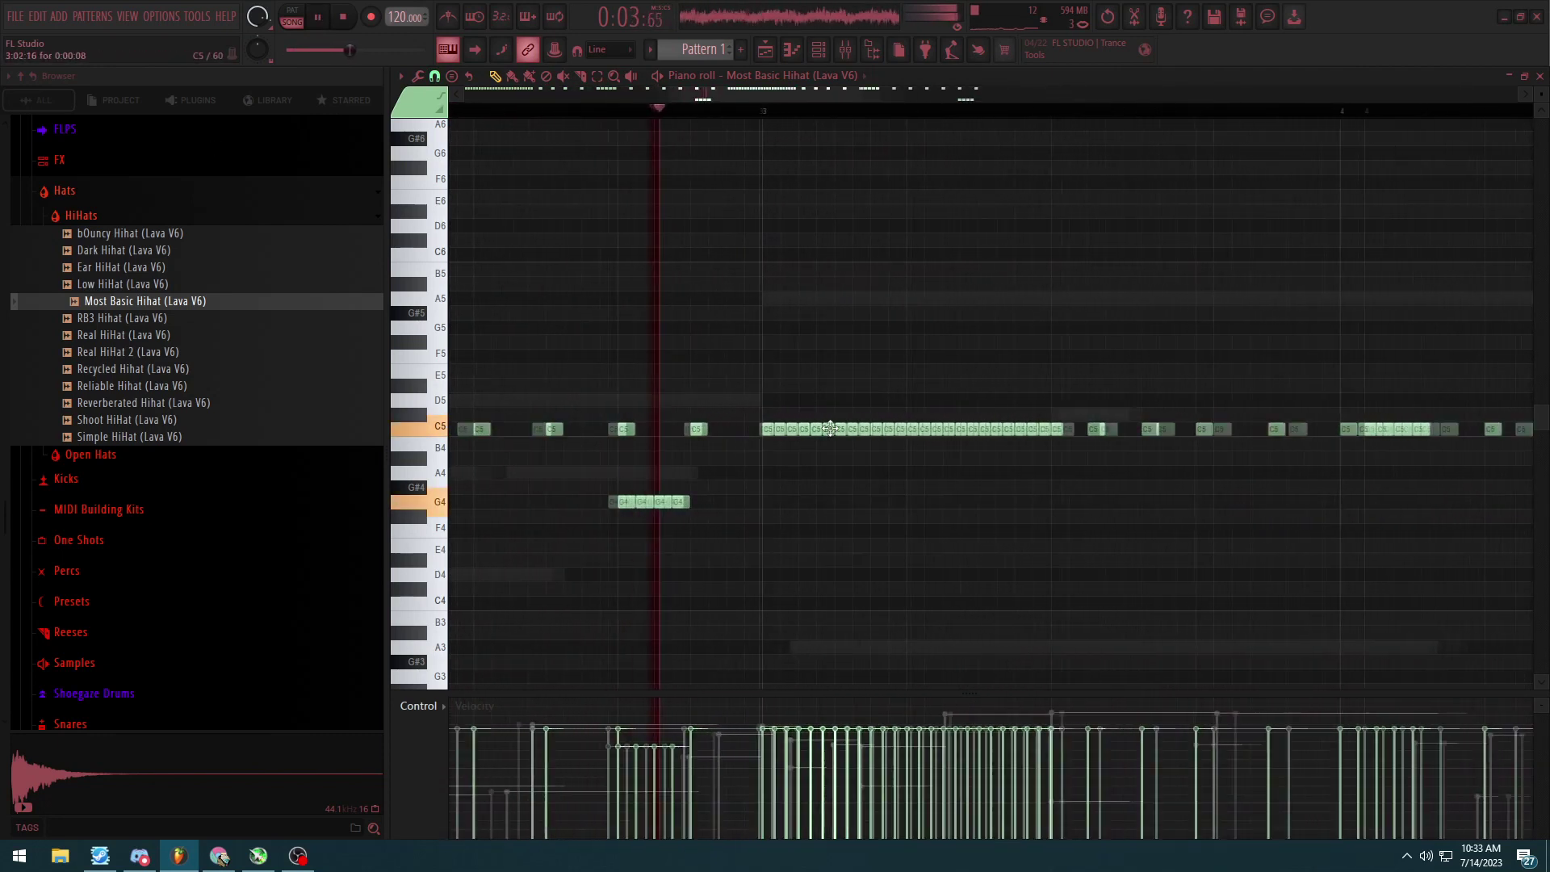
{"action": "scroll", "coordinate": [939, 425], "scroll_direction": "down", "scroll_amount": 3}
{"action": "scroll", "coordinate": [807, 403], "scroll_direction": "up", "scroll_amount": 5}
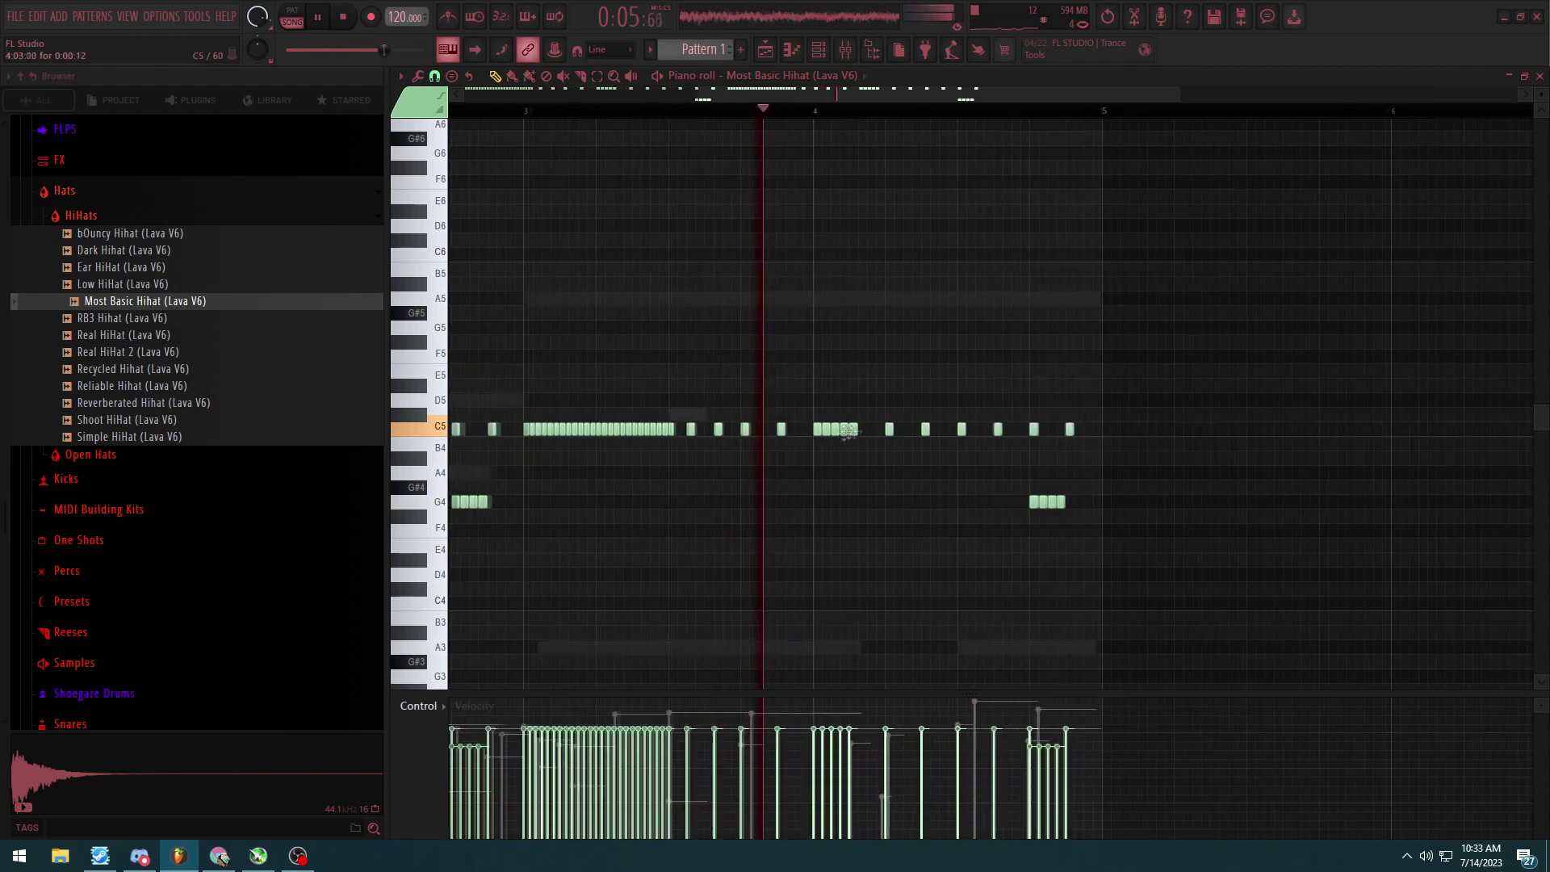
{"action": "left_click", "coordinate": [434, 75]}
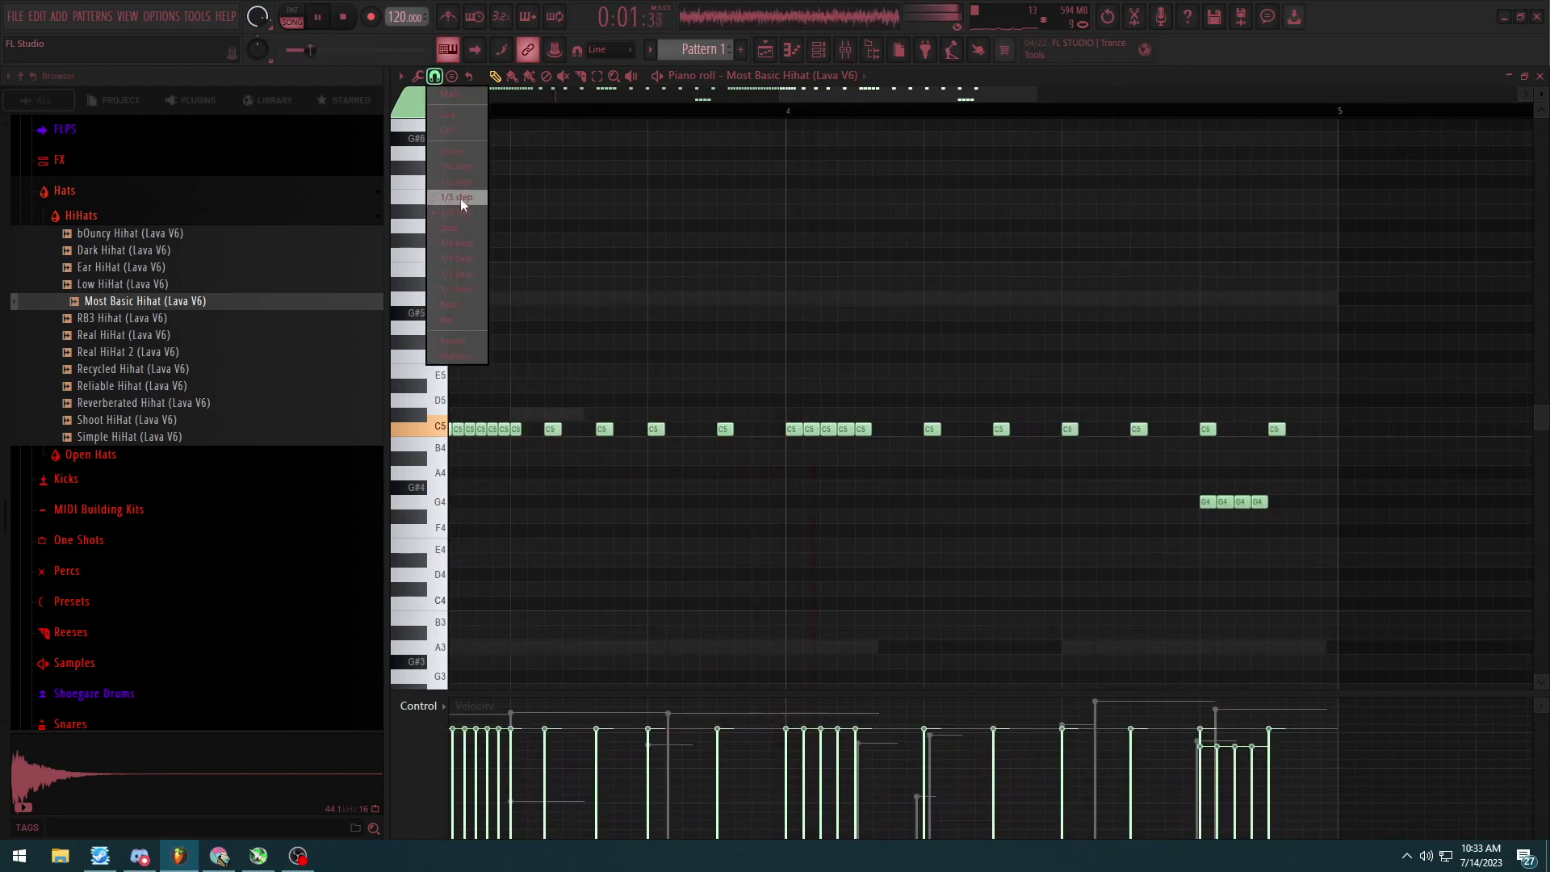
{"action": "left_click", "coordinate": [471, 227]}
{"action": "scroll", "coordinate": [841, 419], "scroll_direction": "up", "scroll_amount": 2}
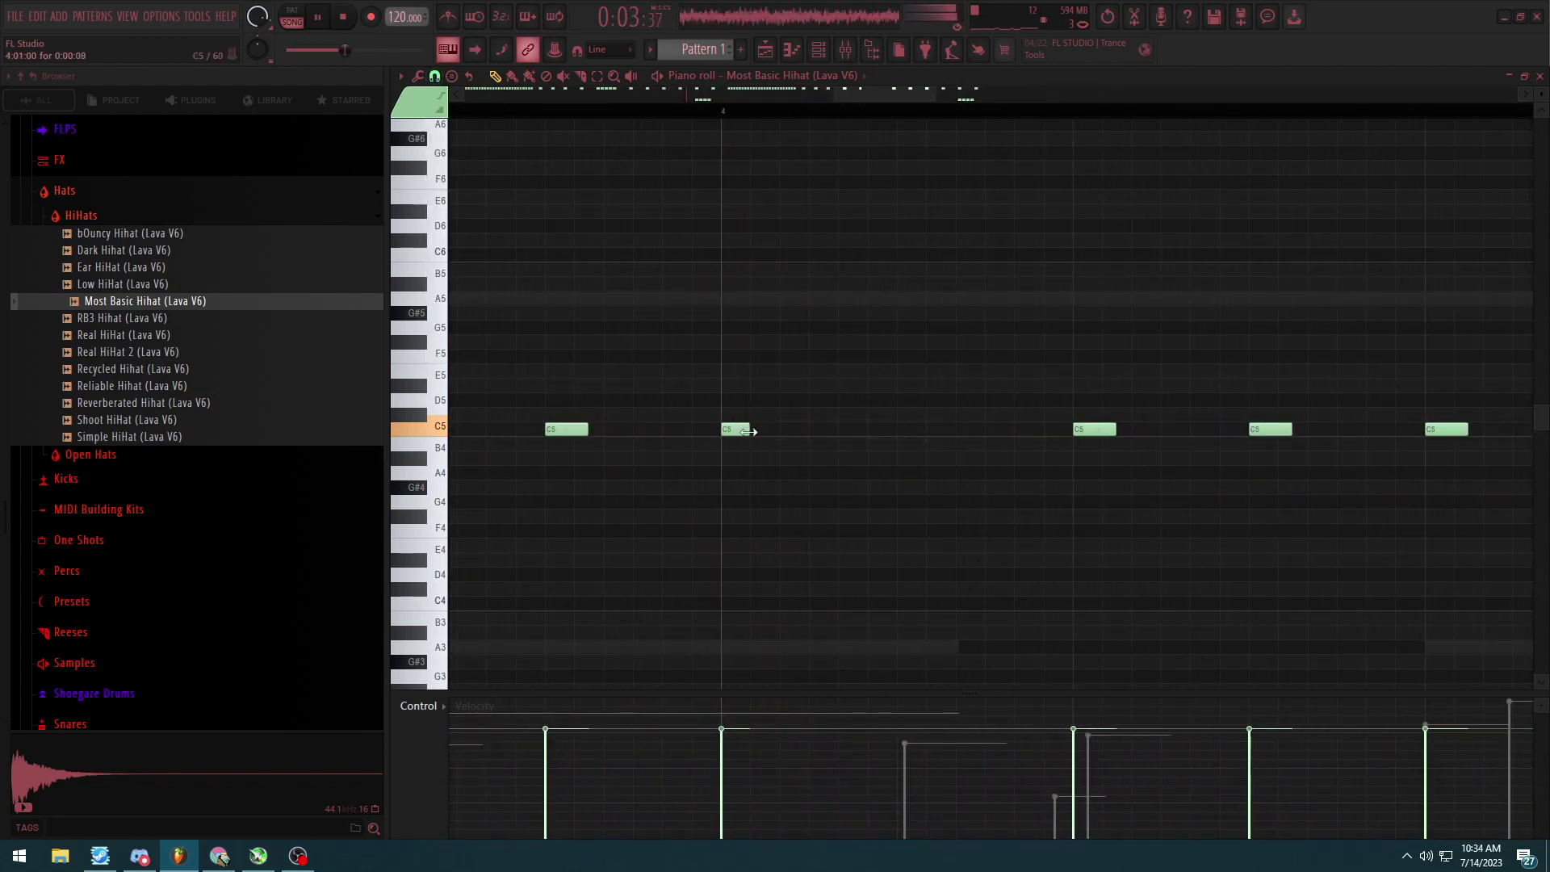
{"action": "scroll", "coordinate": [898, 469], "scroll_direction": "down", "scroll_amount": 3}
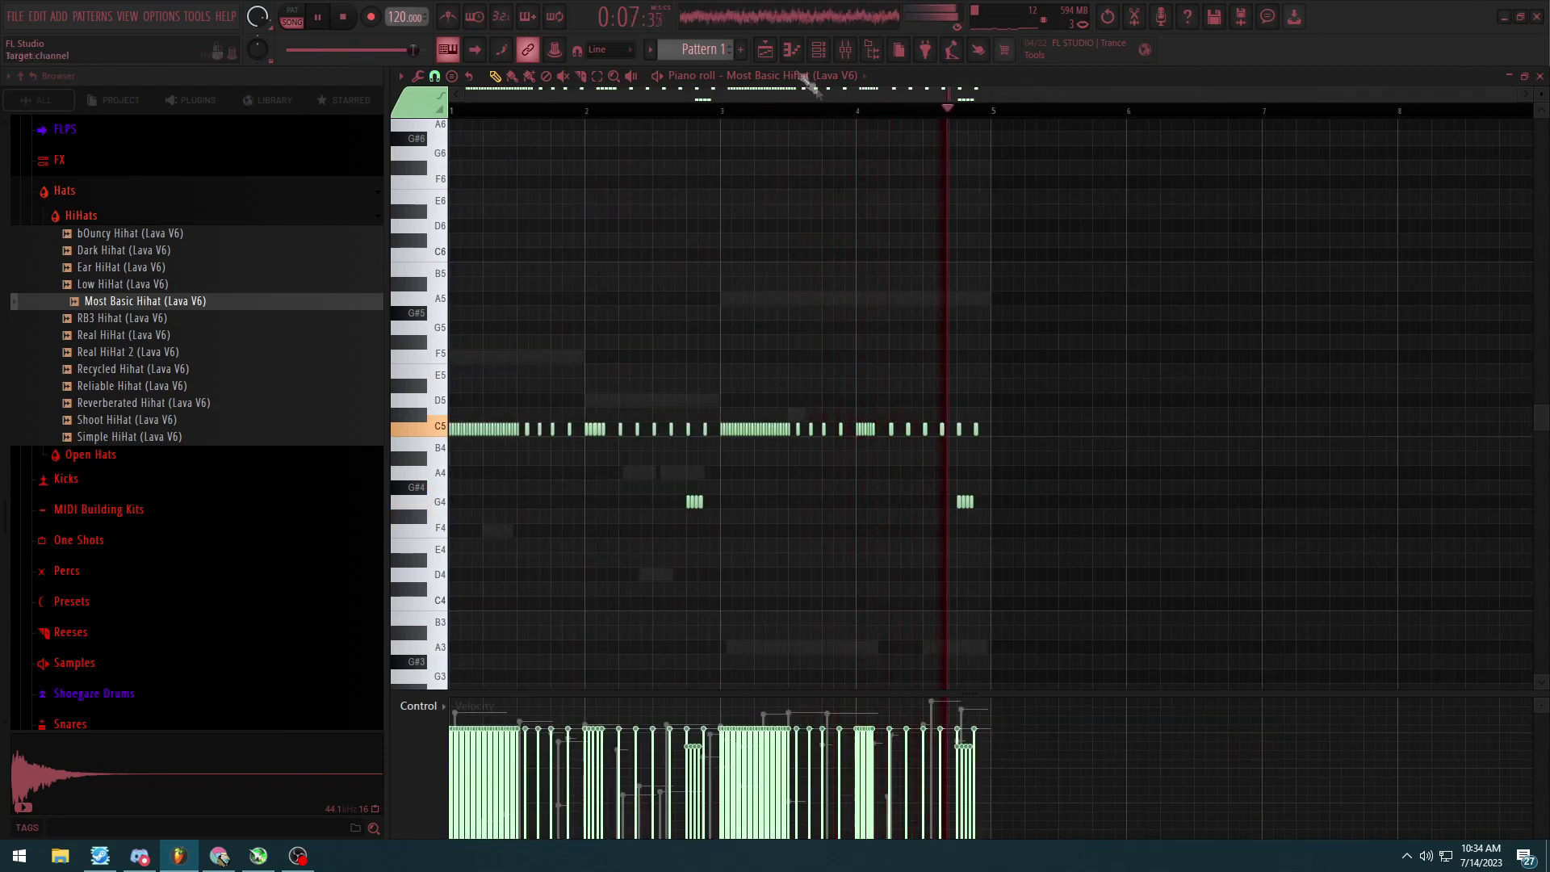
Step: Find SNARE PHAT (Lava V6) in the drum kit's Snares folder and add it to the channel rack
{"action": "key", "text": "F6"}
{"action": "scroll", "coordinate": [226, 422], "scroll_direction": "down", "scroll_amount": 4}
{"action": "scroll", "coordinate": [197, 537], "scroll_direction": "down", "scroll_amount": 3}
{"action": "left_click", "coordinate": [161, 314]}
{"action": "left_click_drag", "start_coordinate": [598, 530], "coordinate": [892, 533]}
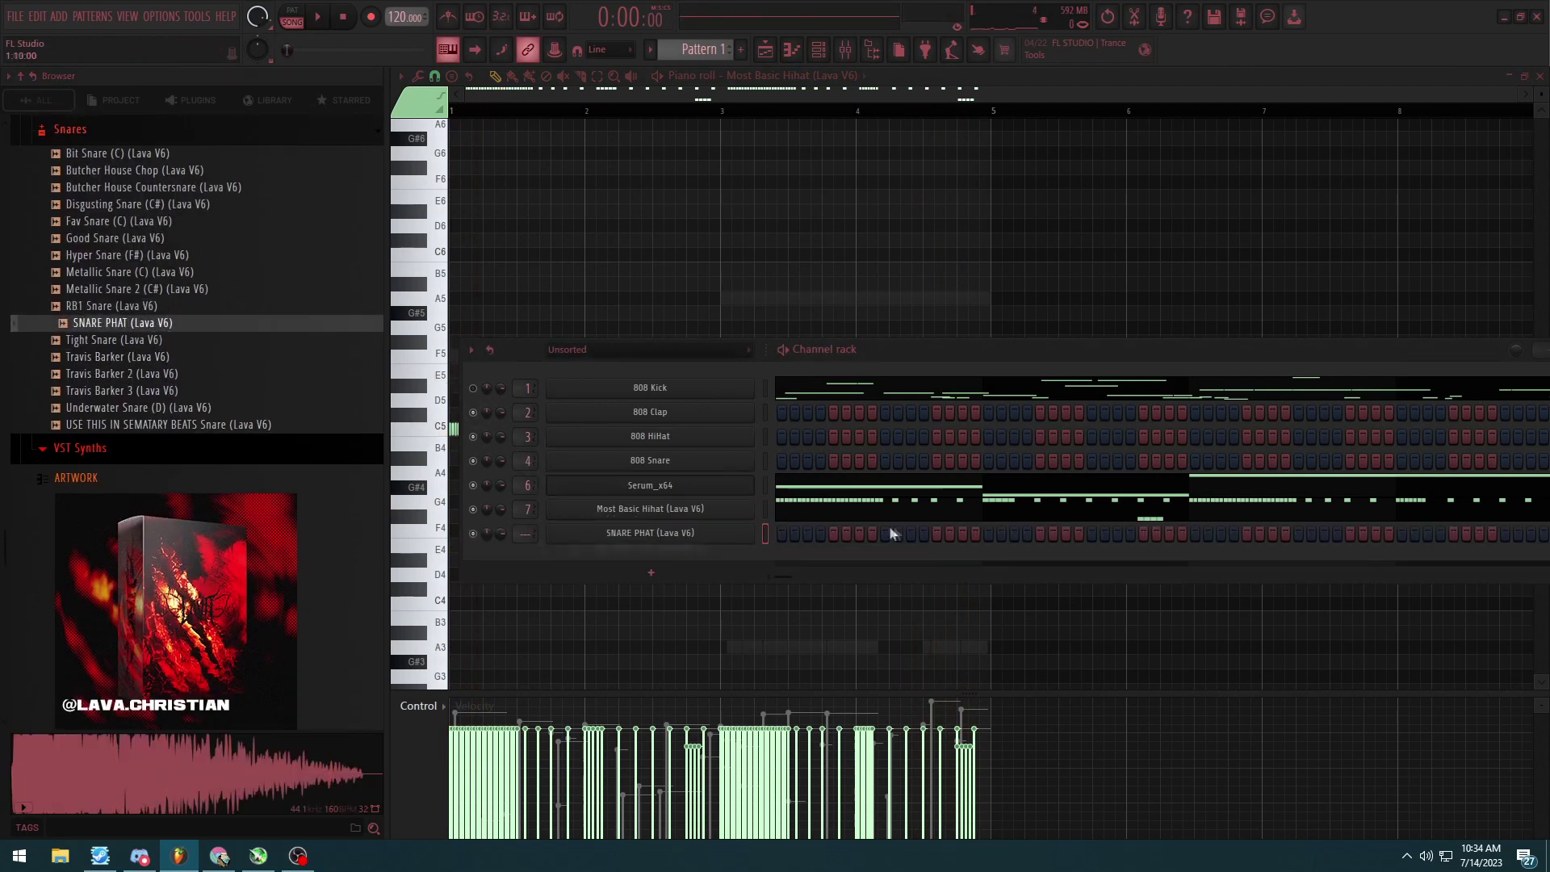
Step: Give the SNARE PHAT channel its own mixer track, load ValhallaRoom on it, and set the reverb mix to 33.2 %
{"action": "left_click", "coordinate": [706, 535]}
{"action": "key", "text": "F9"}
{"action": "left_click", "coordinate": [1404, 255]}
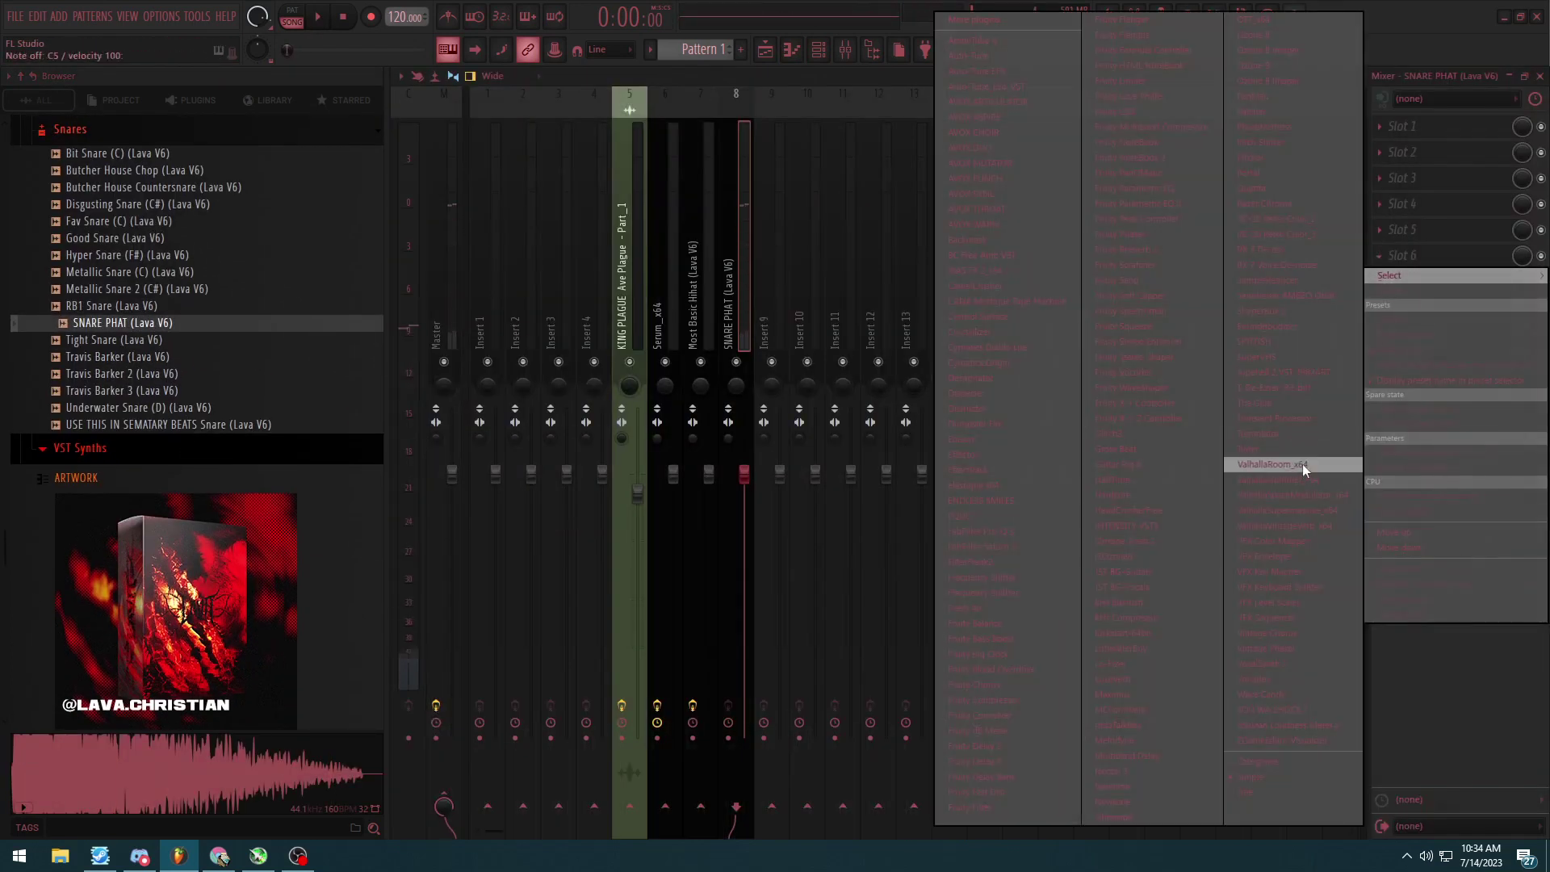
{"action": "left_click", "coordinate": [1291, 464]}
{"action": "left_click_drag", "start_coordinate": [567, 491], "coordinate": [568, 517]}
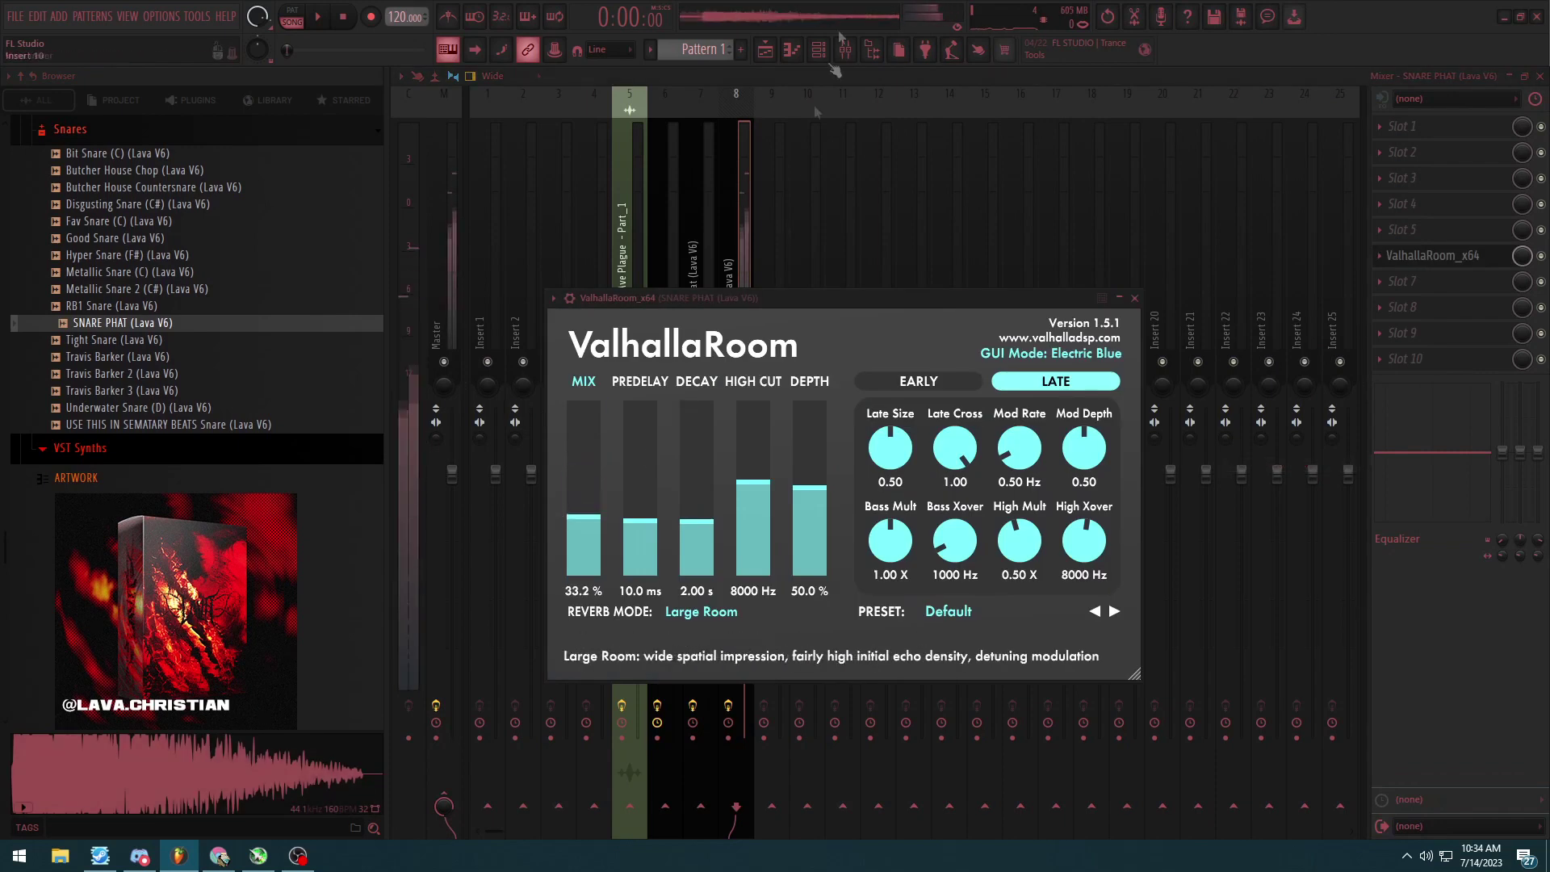
Step: Place a C5 SNARE PHAT note on the third beat of each of the four bars in its piano roll
{"action": "key", "text": "F6"}
{"action": "key", "text": "space"}
{"action": "right_click", "coordinate": [754, 536]}
{"action": "left_click", "coordinate": [767, 533]}
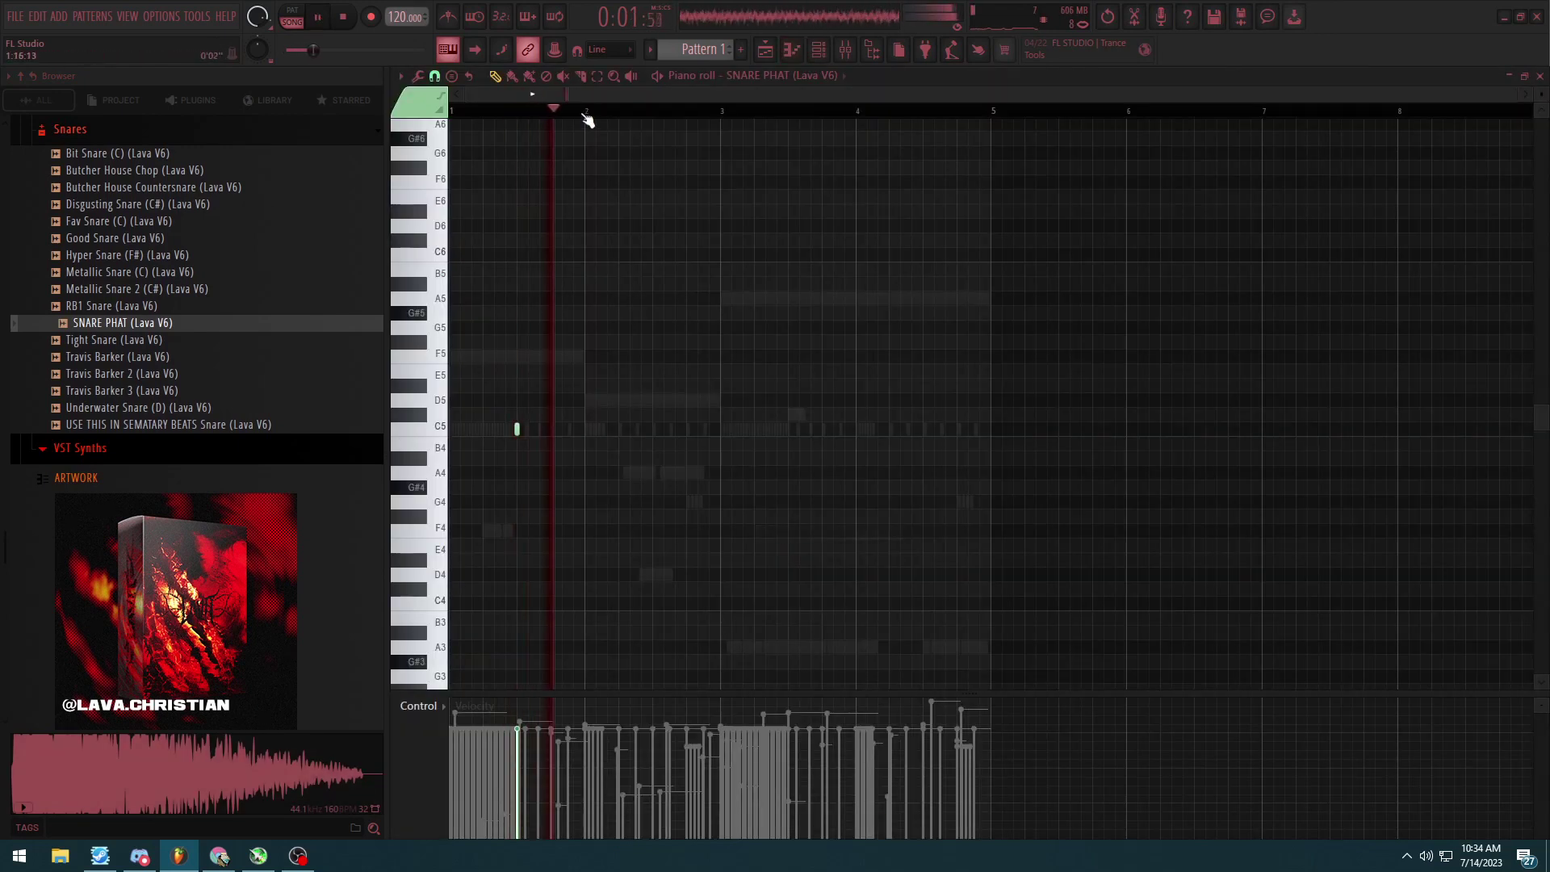
{"action": "key", "text": "F6"}
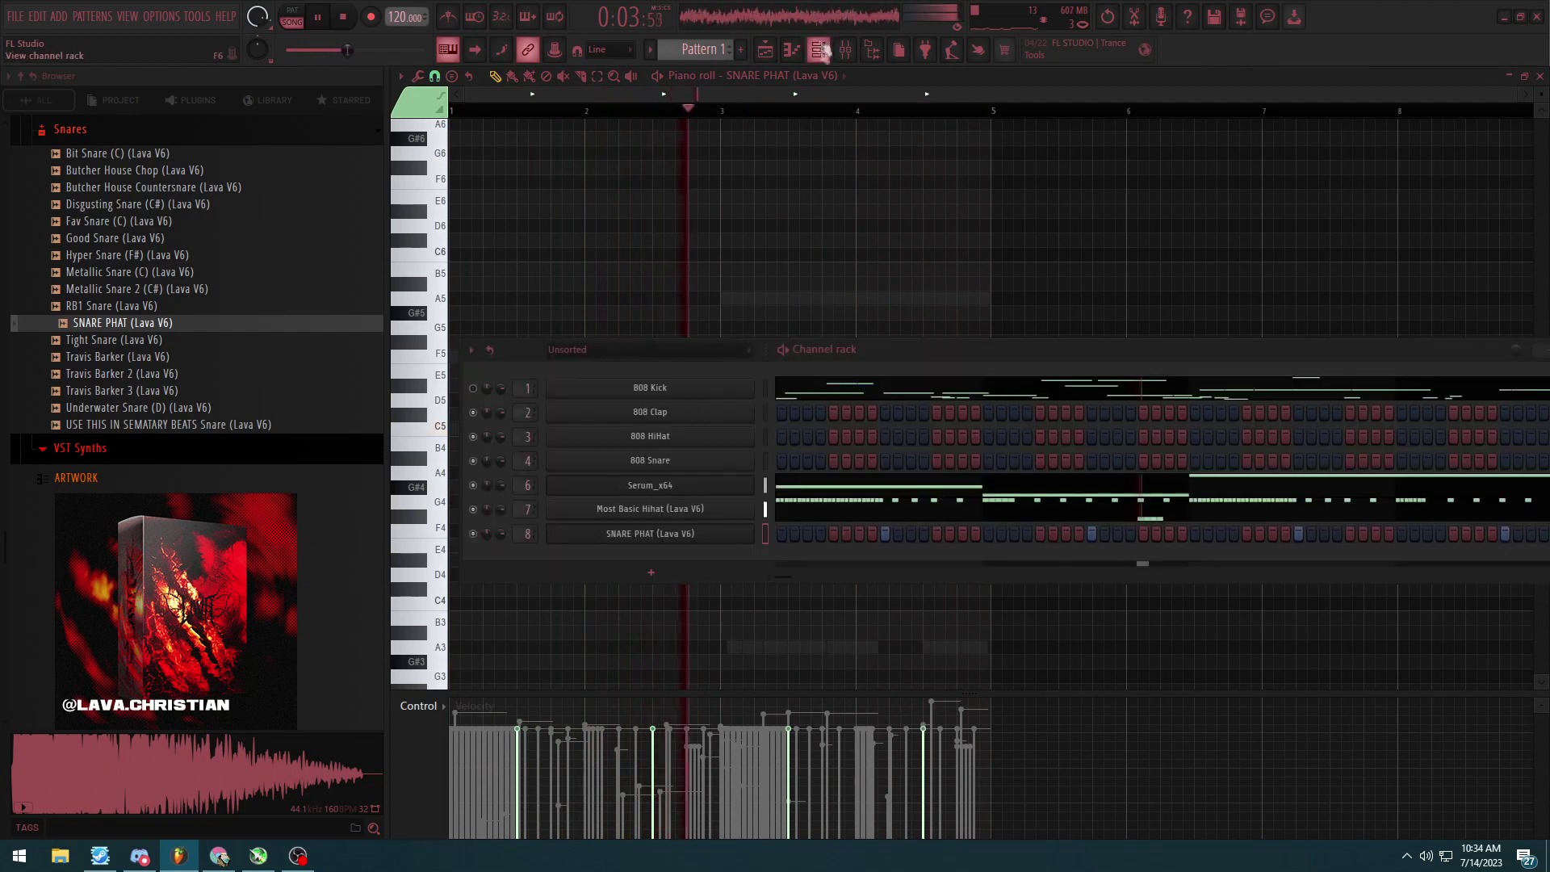
Step: Collapse the drum kit's Snares folder and lower the ValhallaRoom mix on the snare track to 25.8 %
{"action": "scroll", "coordinate": [214, 301], "scroll_direction": "up", "scroll_amount": 4}
{"action": "left_click", "coordinate": [136, 340]}
{"action": "scroll", "coordinate": [162, 380], "scroll_direction": "up", "scroll_amount": 5}
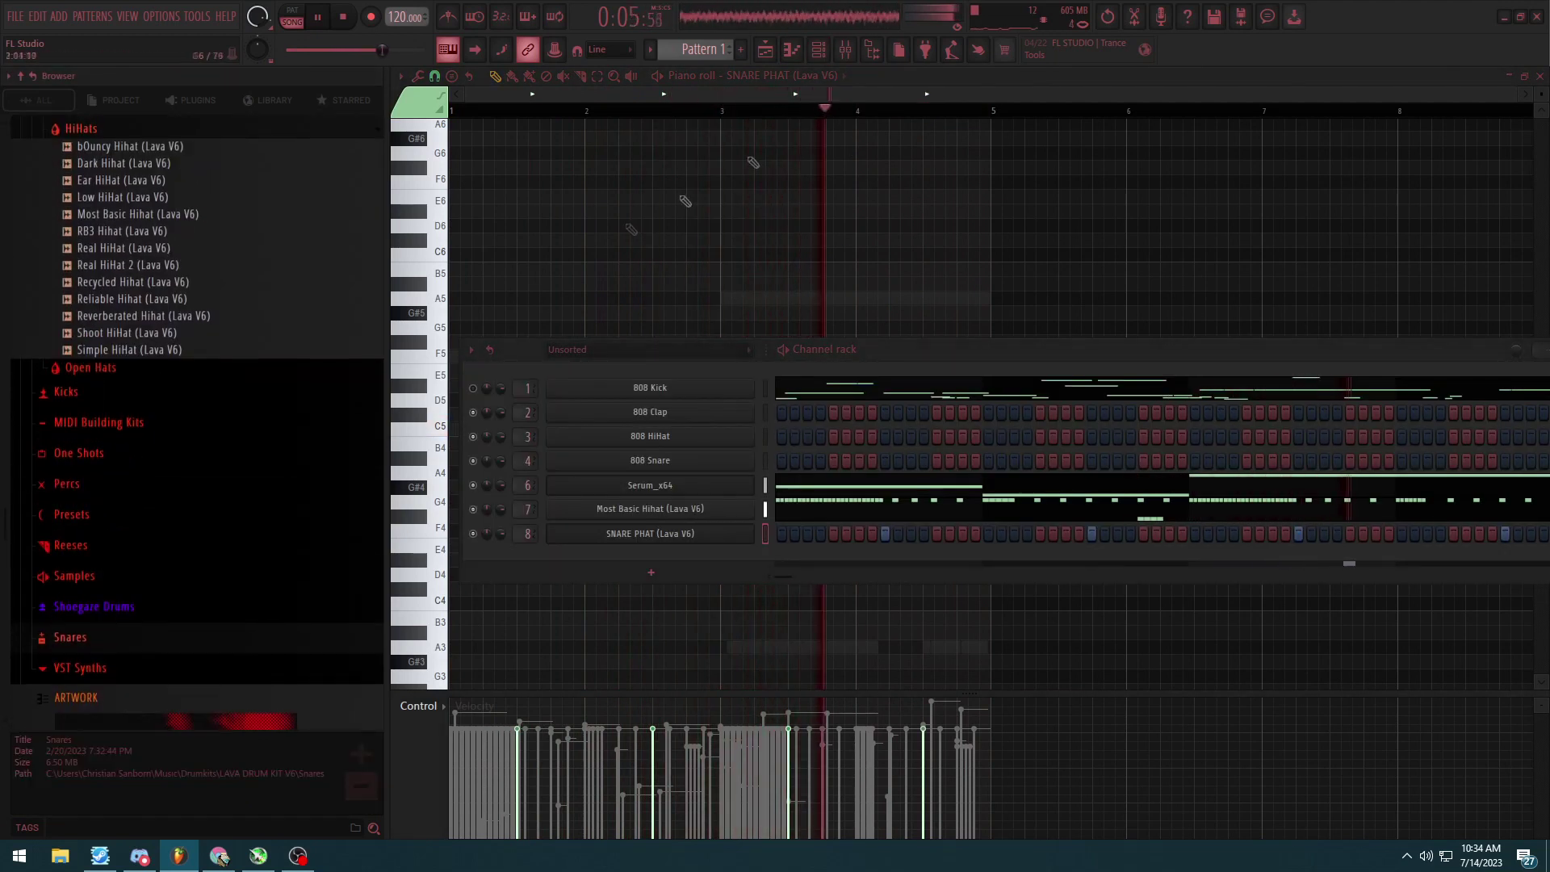
{"action": "key", "text": "F9"}
{"action": "left_click", "coordinate": [1493, 264]}
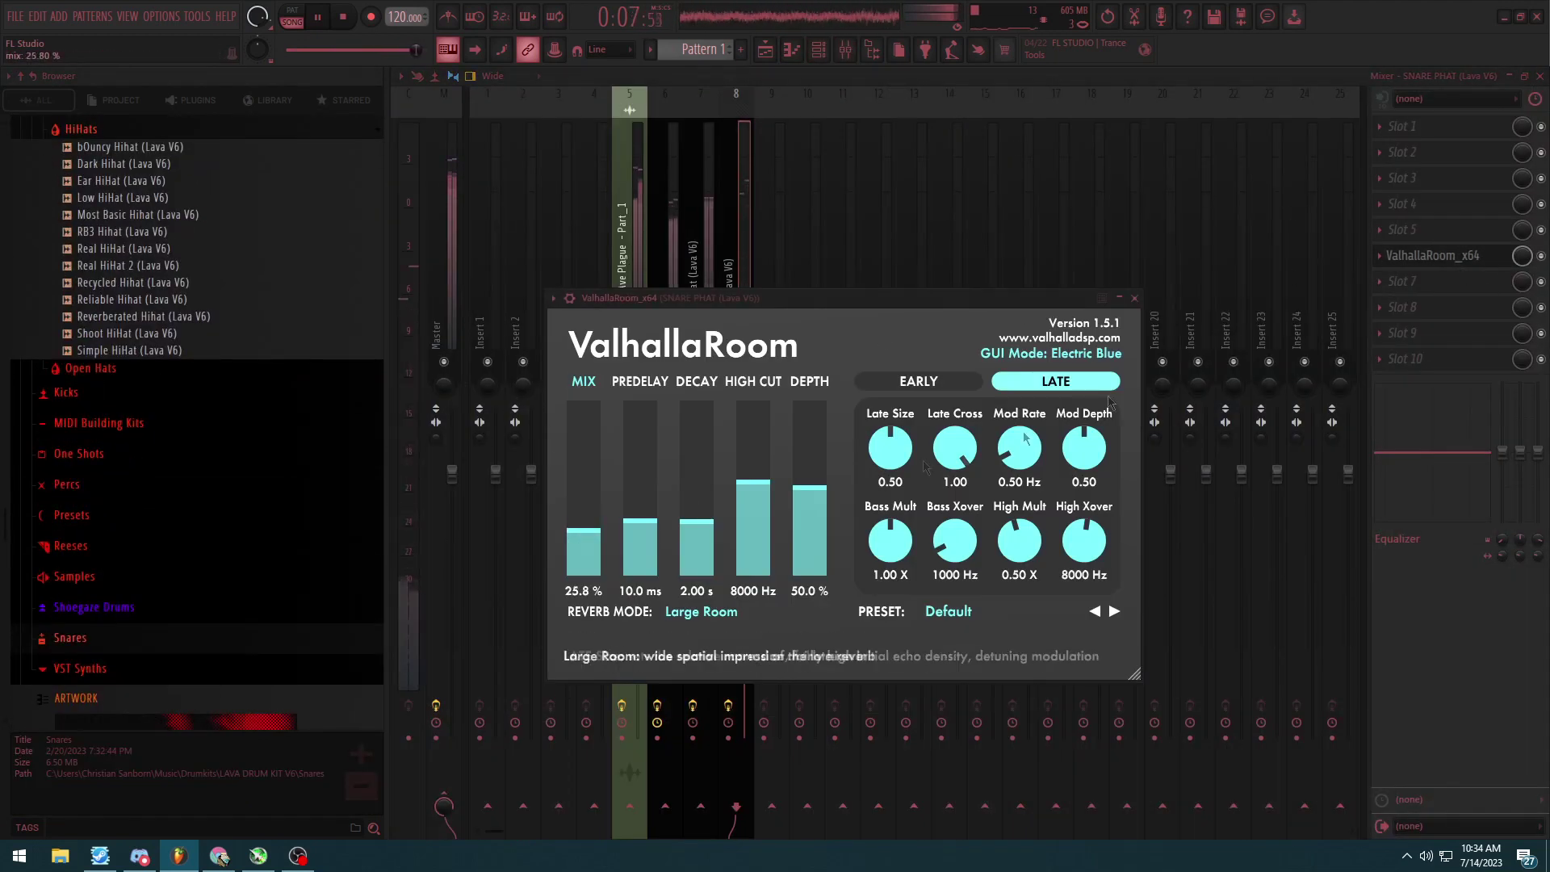
{"action": "key", "text": "Escape"}
Step: Audition the kick samples in the drum kit's Kicks folder while the pattern plays
{"action": "key", "text": "F6"}
{"action": "scroll", "coordinate": [121, 411], "scroll_direction": "down", "scroll_amount": 3}
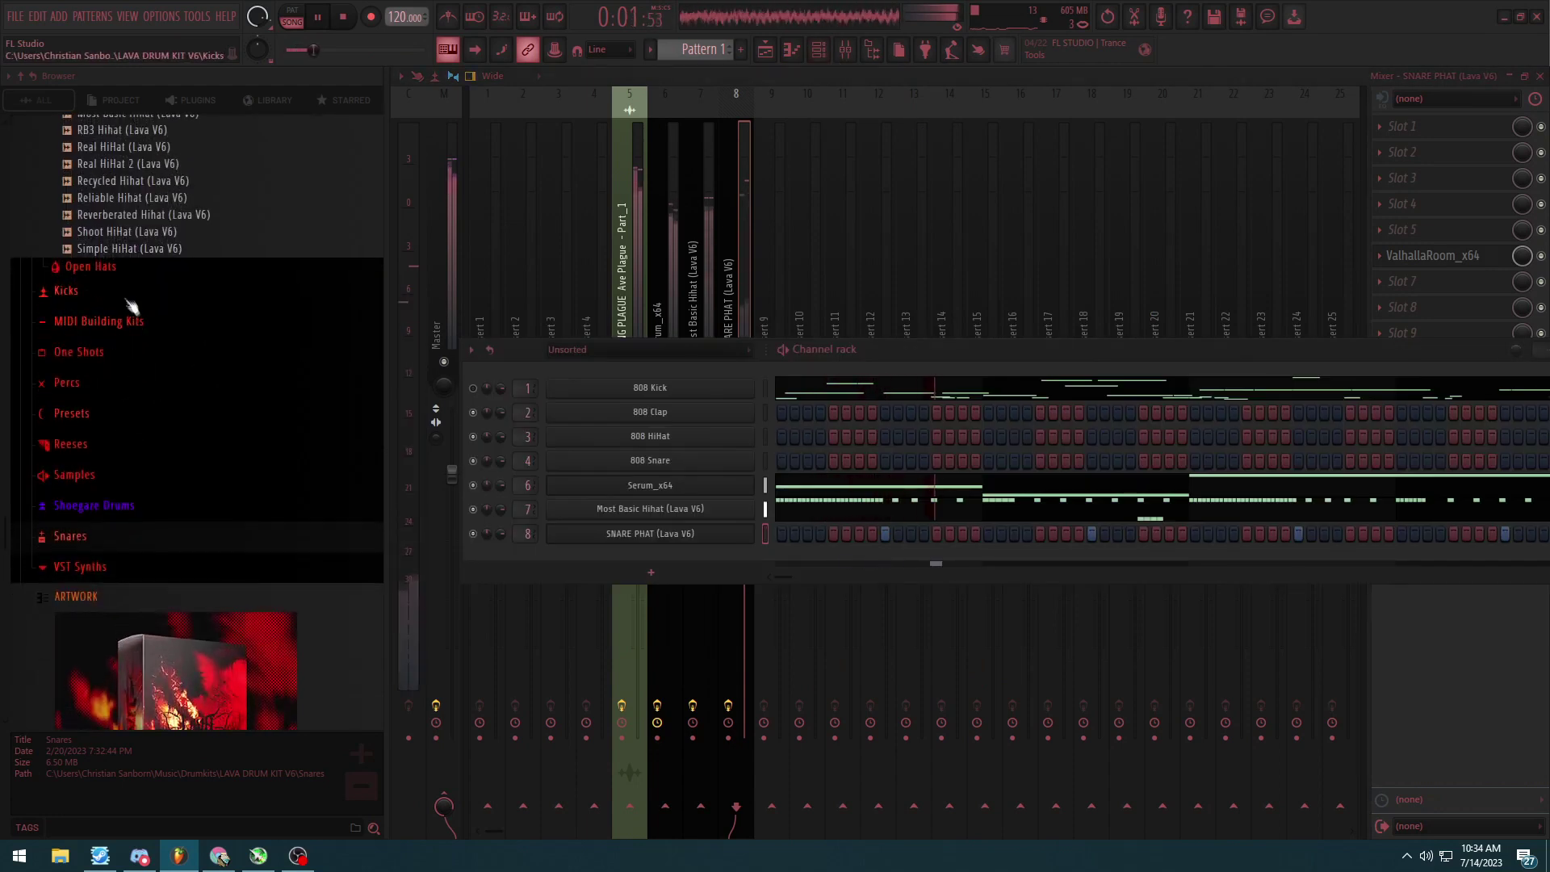
{"action": "left_click", "coordinate": [67, 290]}
{"action": "left_click", "coordinate": [112, 348]}
{"action": "left_click", "coordinate": [141, 368]}
{"action": "left_click", "coordinate": [143, 382]}
{"action": "left_click", "coordinate": [144, 399]}
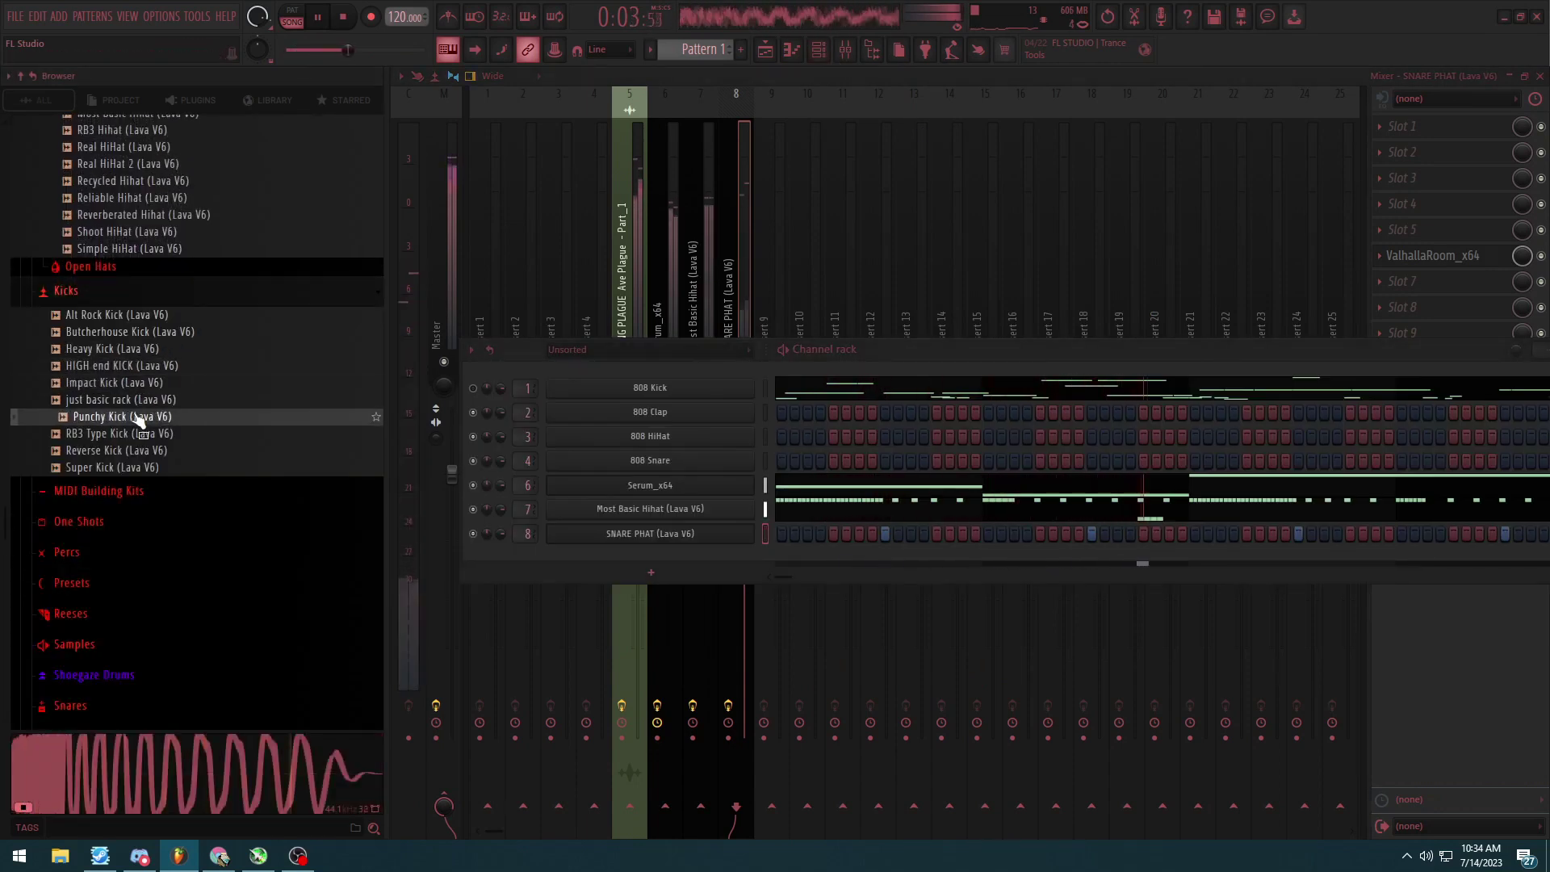
{"action": "left_click", "coordinate": [144, 417]}
{"action": "left_click", "coordinate": [146, 433]}
{"action": "left_click", "coordinate": [147, 450]}
{"action": "left_click", "coordinate": [153, 466]}
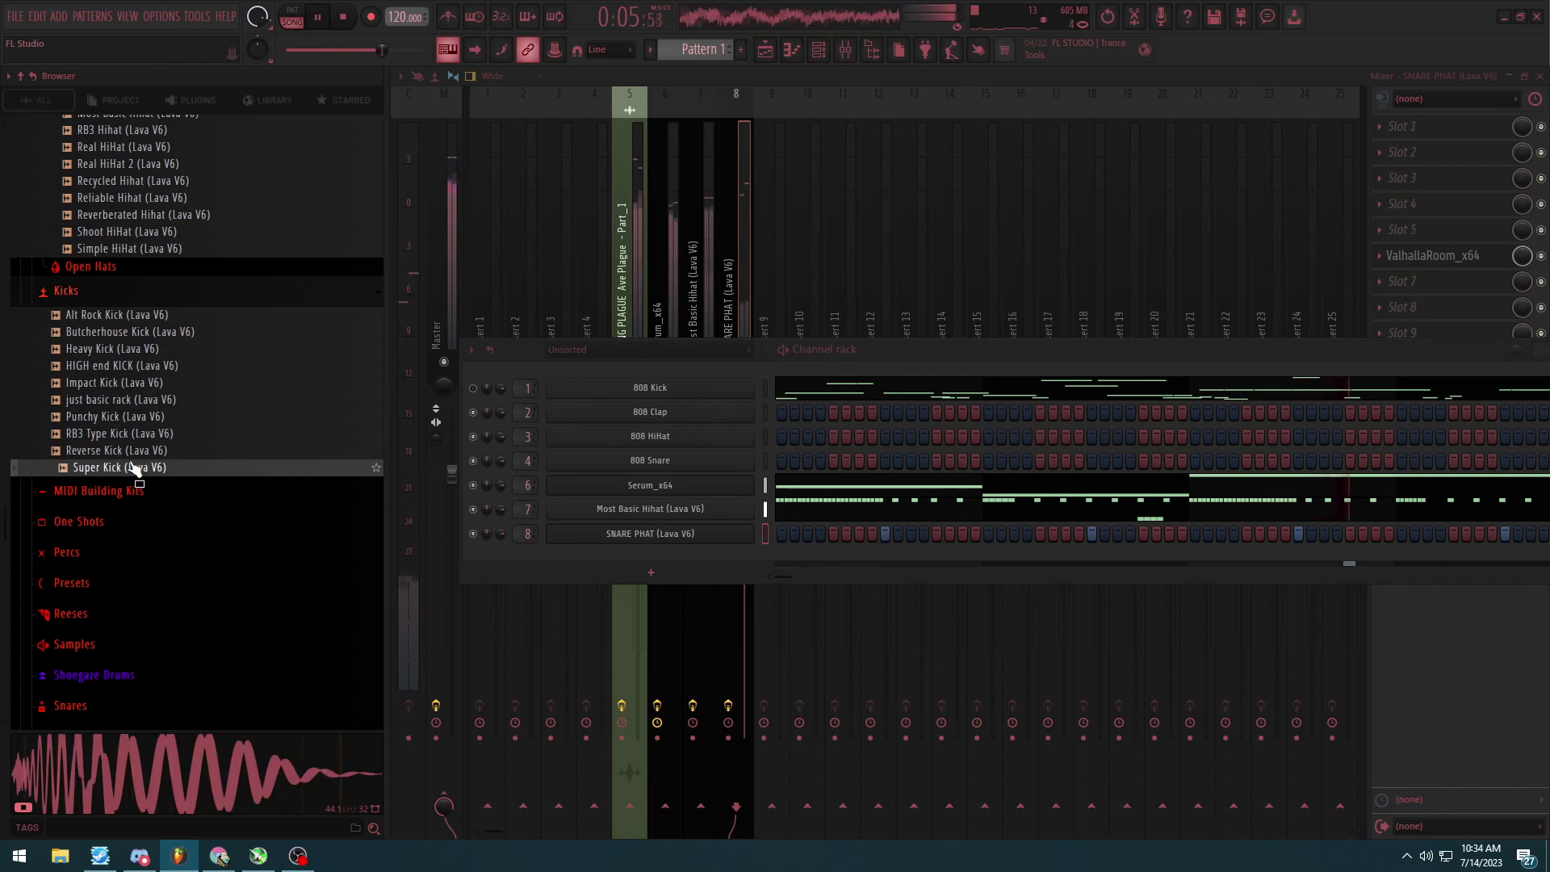
{"action": "left_click", "coordinate": [158, 401]}
Step: Add Super Kick (Lava V6) to the channel rack as a new channel and route it to mixer track 9
{"action": "left_click", "coordinate": [131, 468]}
{"action": "left_click_drag", "start_coordinate": [131, 476], "coordinate": [637, 557]}
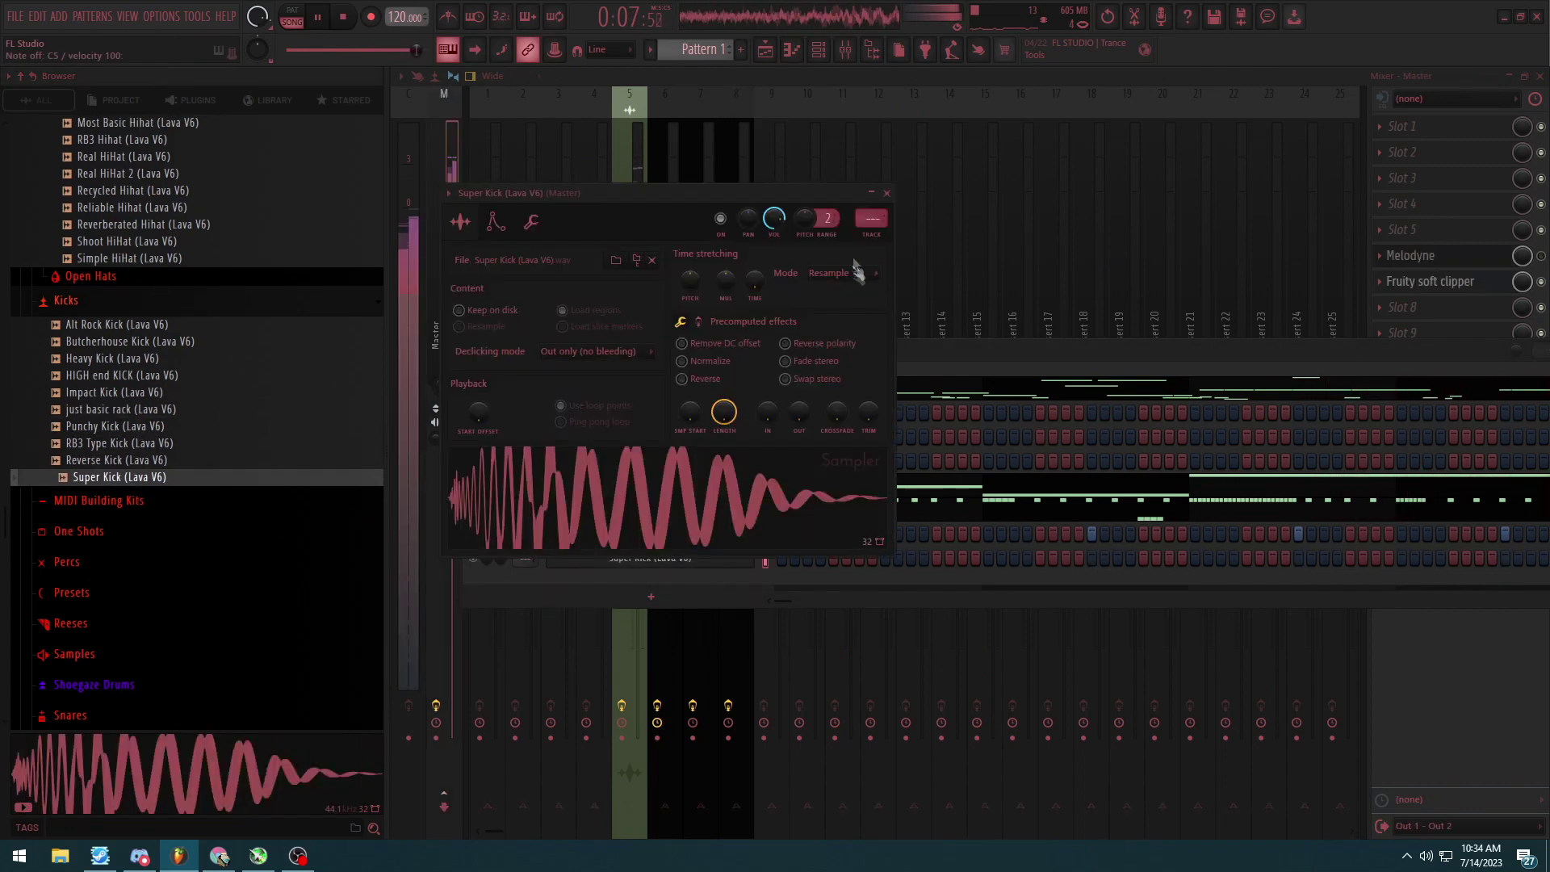
{"action": "left_click", "coordinate": [879, 239]}
{"action": "key", "text": "space"}
Step: Load Fruity Limiter on the Serum mixer track in compressor mode, sidechained to the kick through input 1, with a lowered threshold and raised ratio
{"action": "left_click", "coordinate": [715, 790]}
{"action": "left_click", "coordinate": [670, 605]}
{"action": "left_click", "coordinate": [1402, 281]}
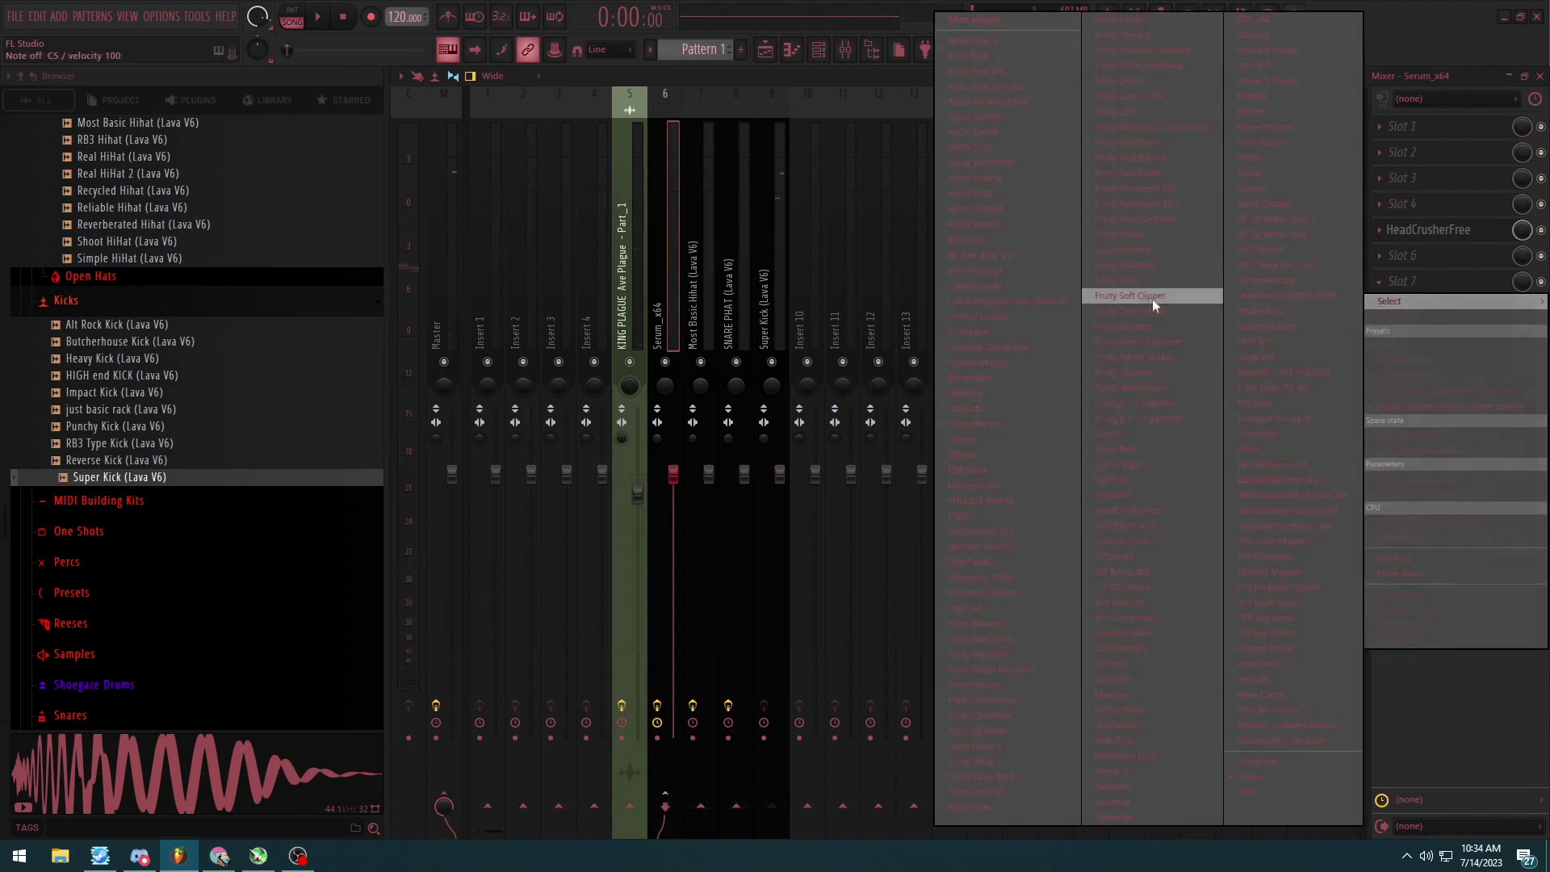
{"action": "left_click", "coordinate": [1138, 80]}
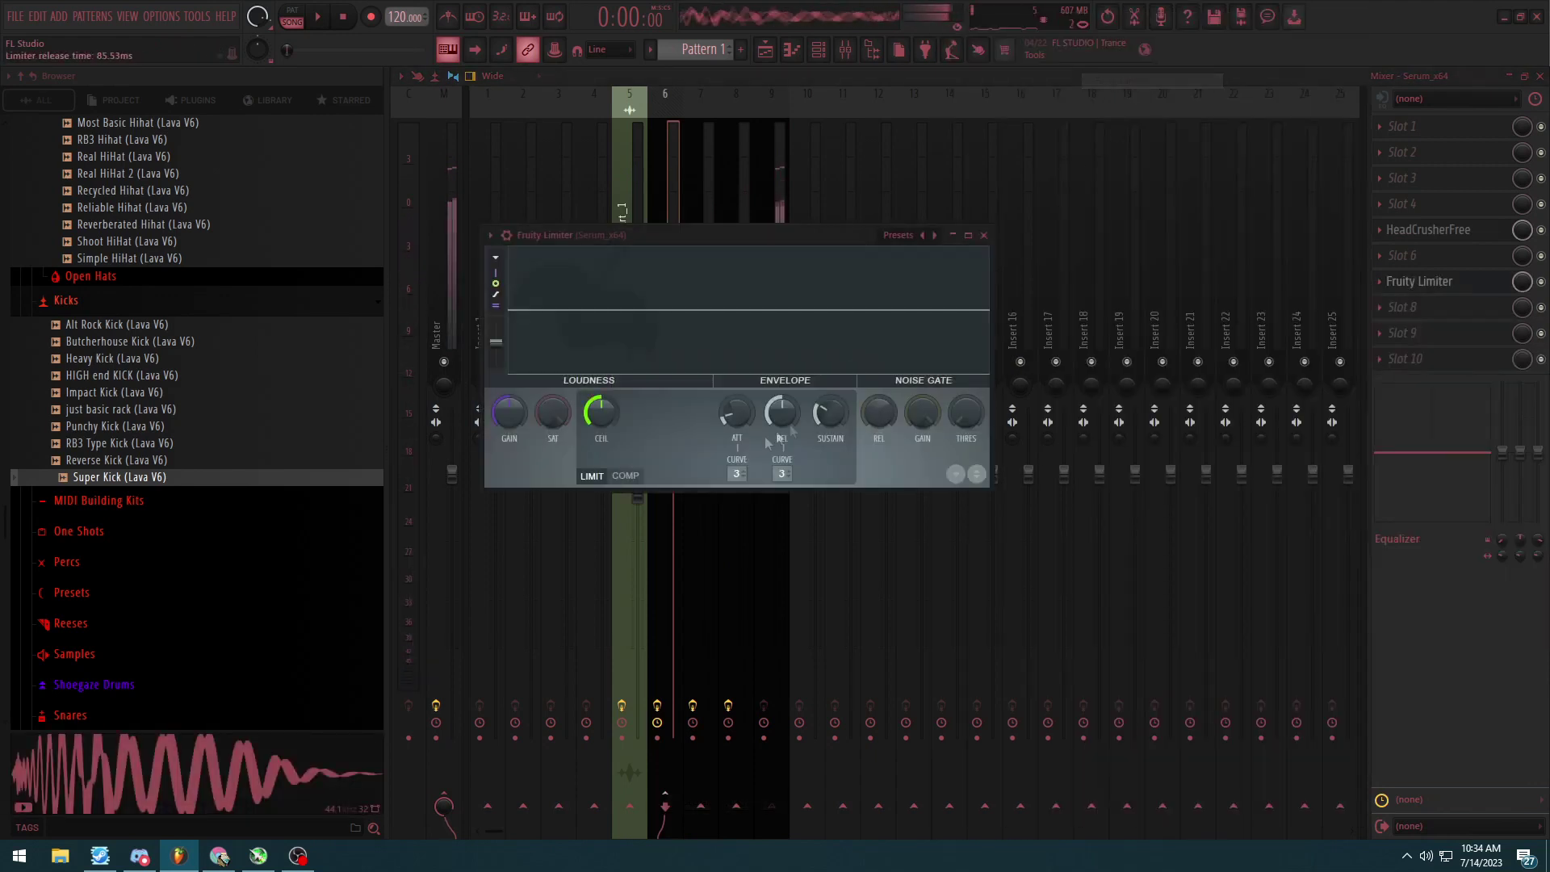
{"action": "left_click_drag", "start_coordinate": [607, 436], "coordinate": [644, 395]}
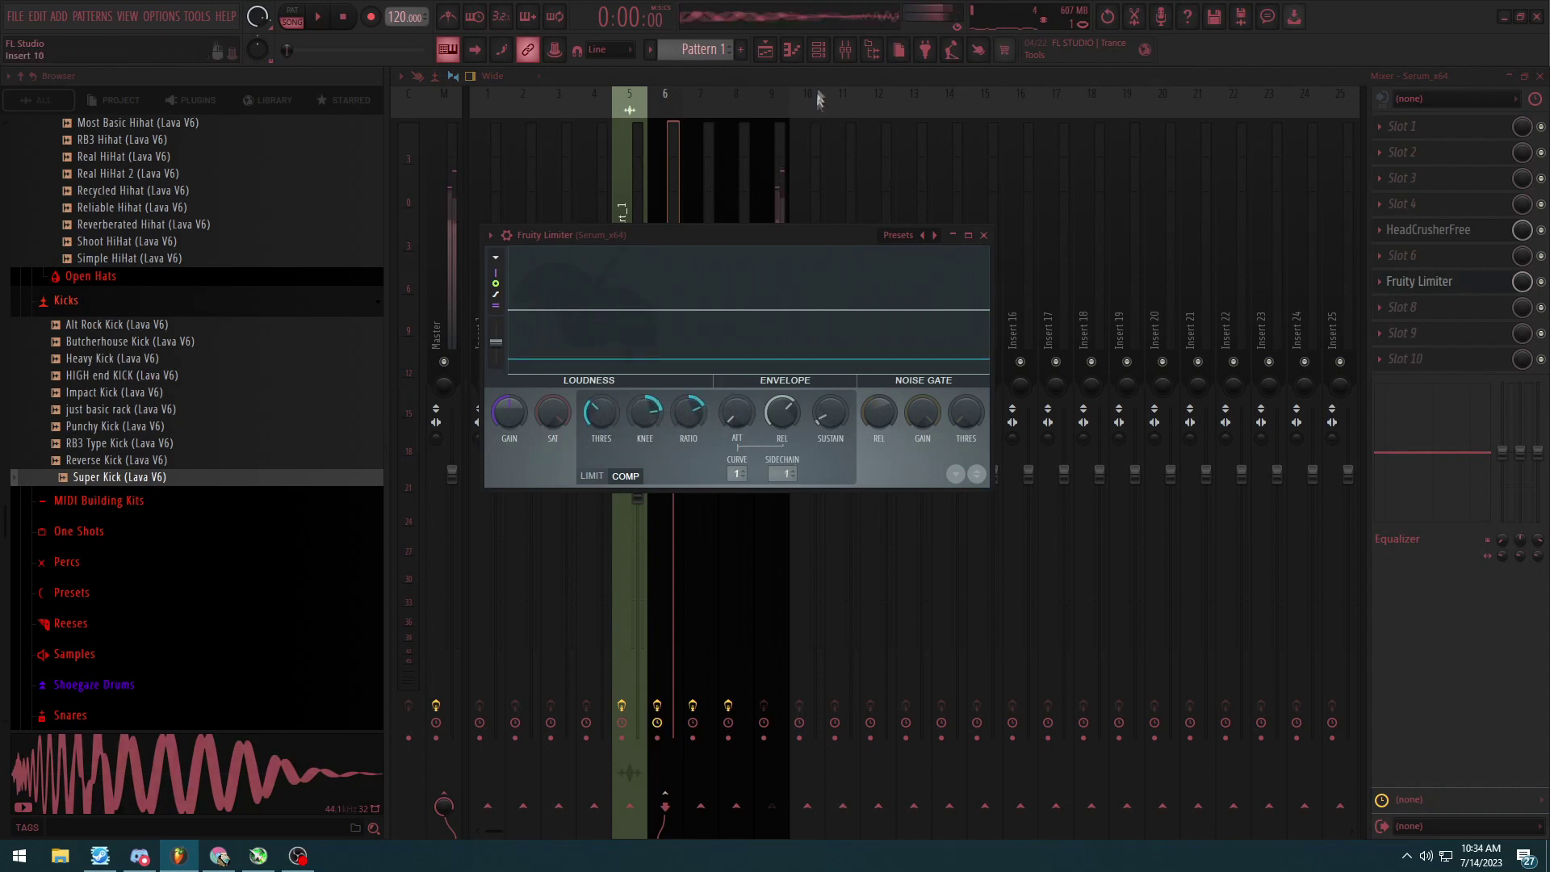
Step: Program the Super Kick on steps 1, 13, 21, 33, 43 and 53 of the four-bar pattern
{"action": "key", "text": "F6"}
{"action": "key", "text": "space"}
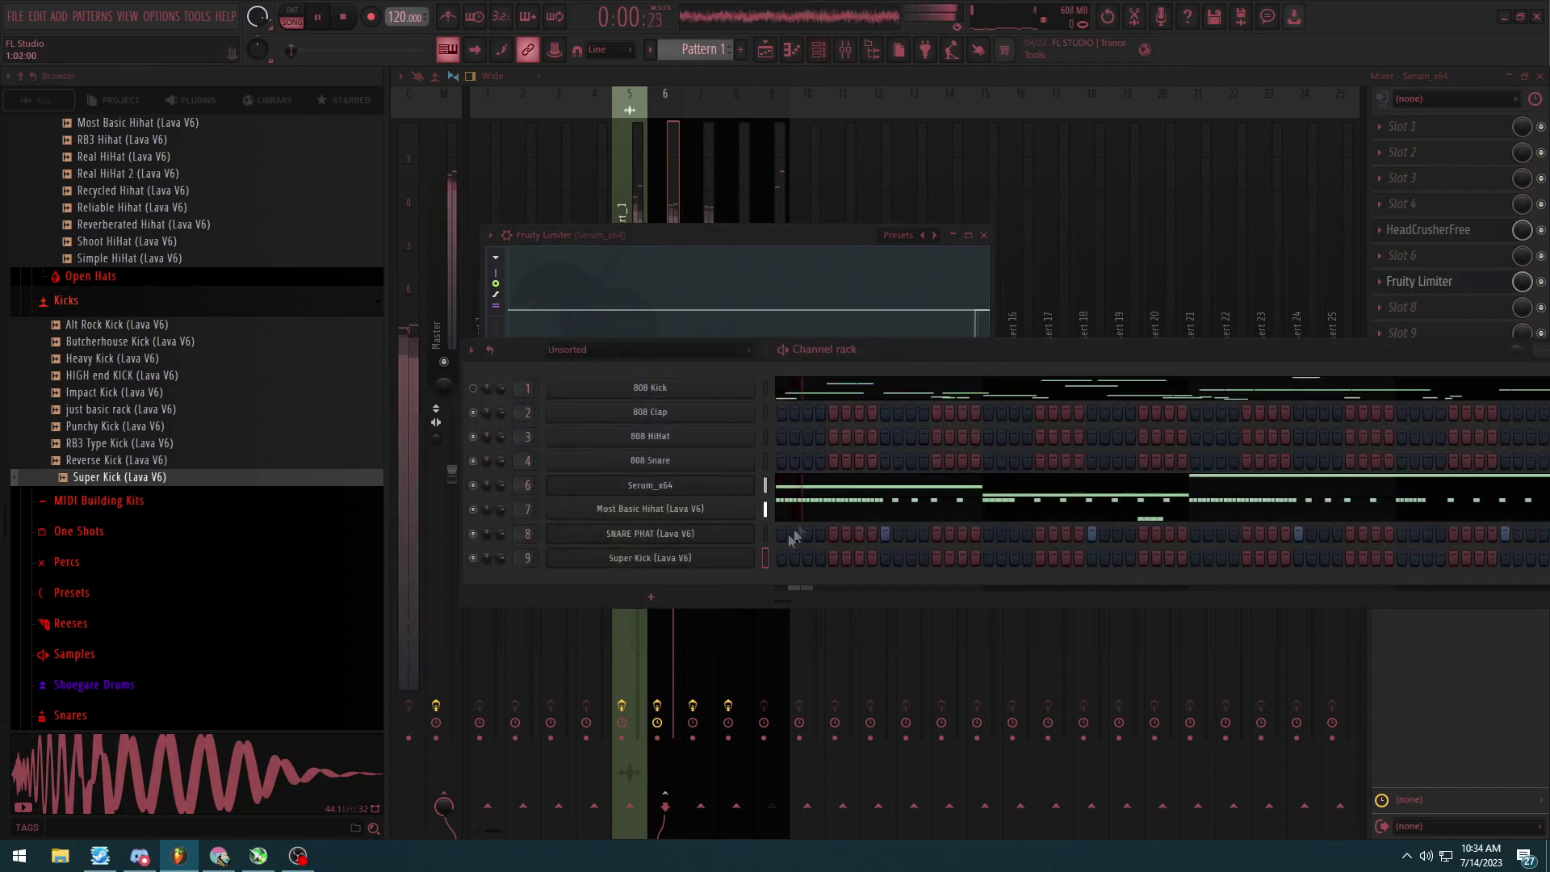
{"action": "left_click", "coordinate": [859, 557]}
{"action": "left_click", "coordinate": [936, 557]}
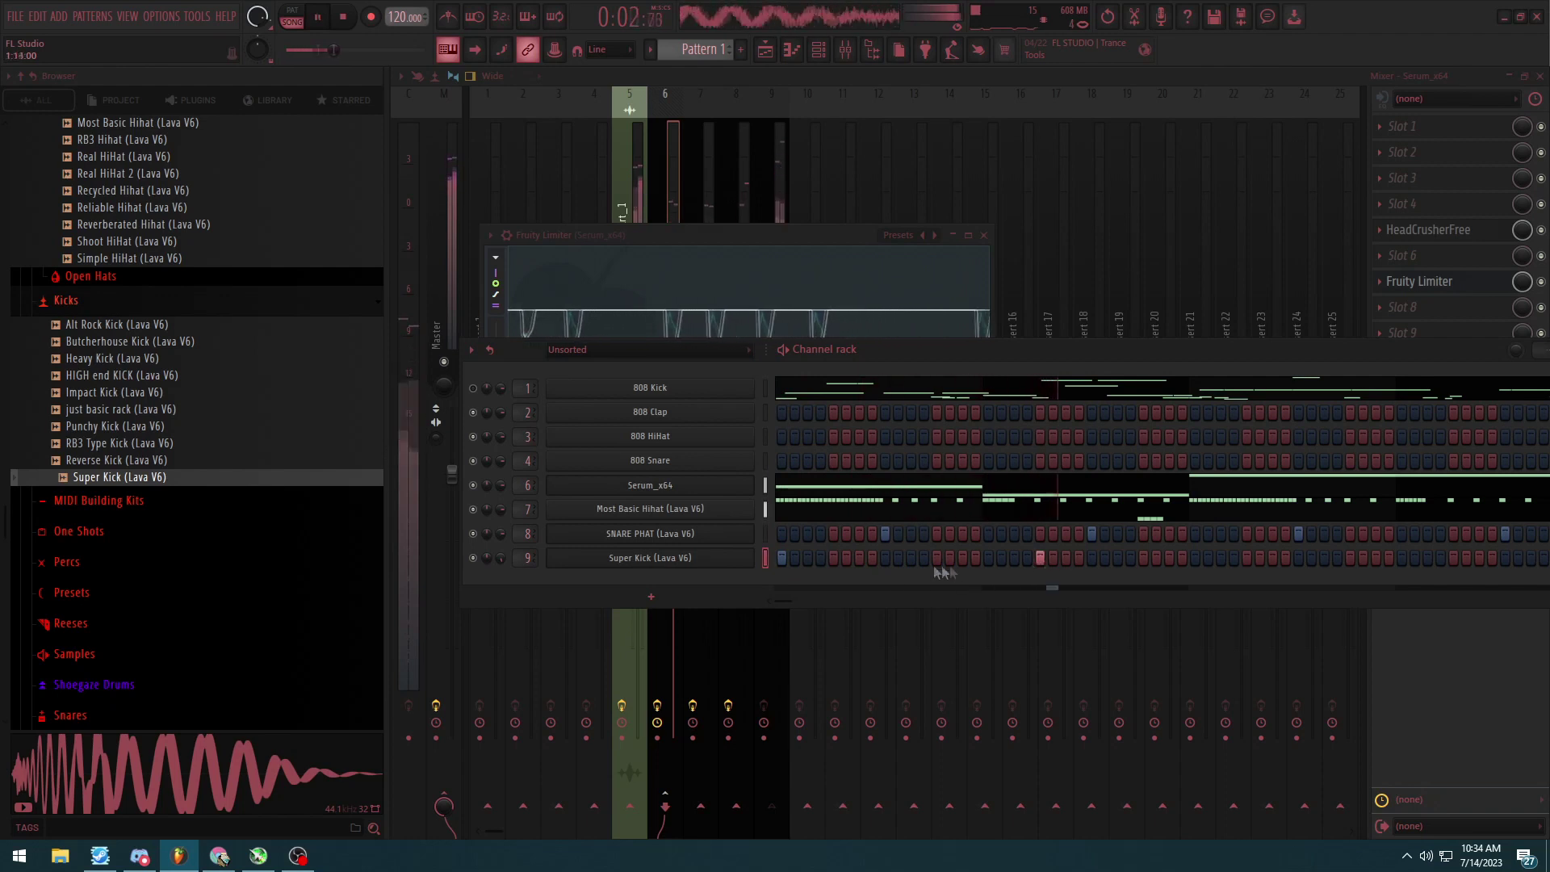
{"action": "left_click", "coordinate": [937, 558]}
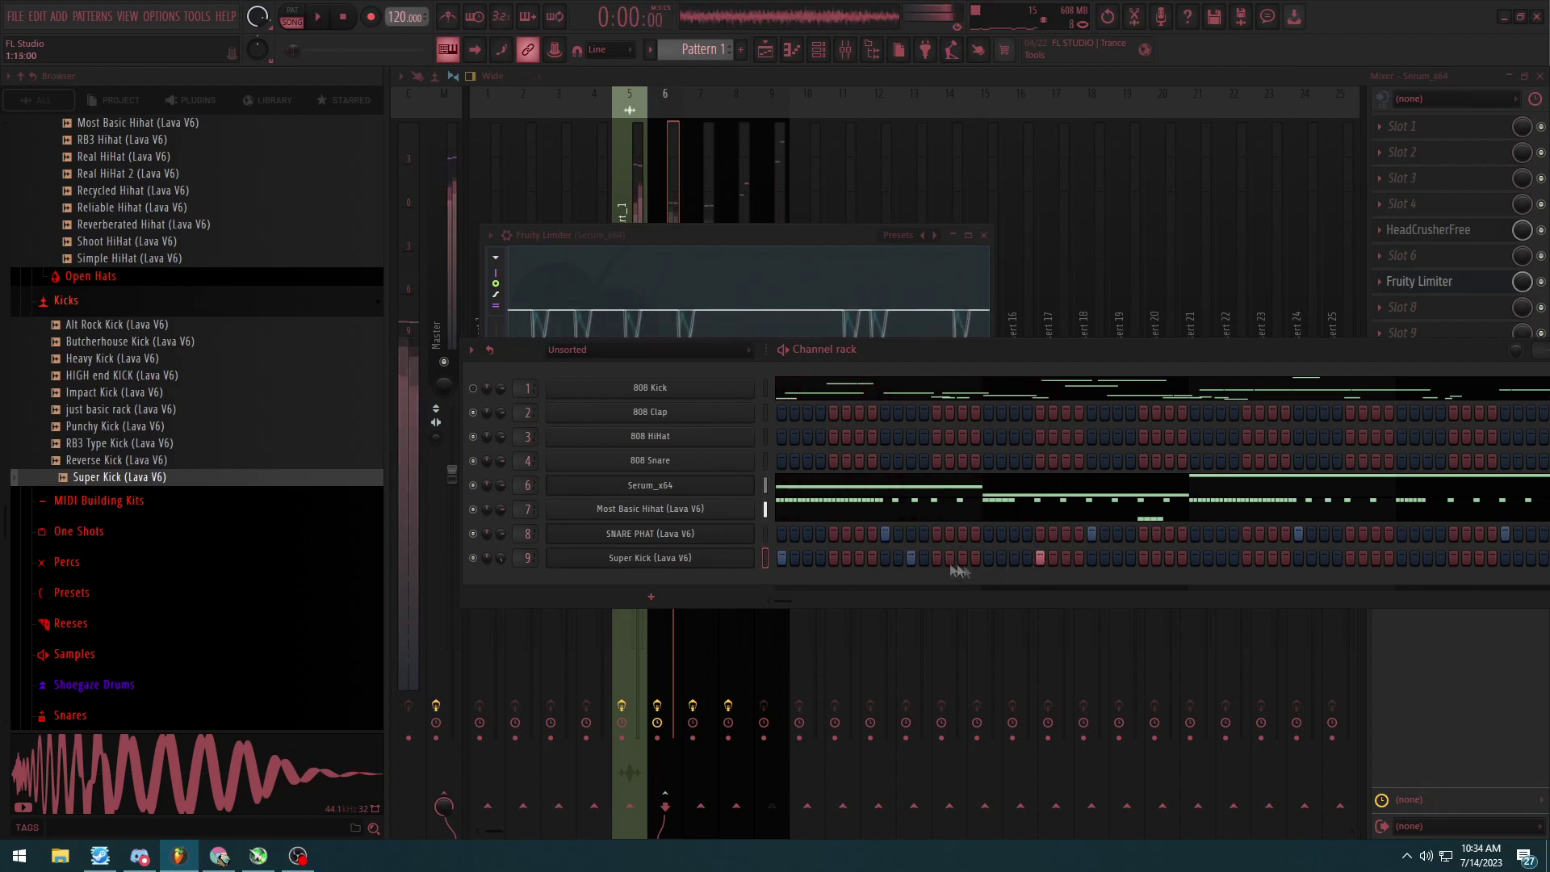
{"action": "left_click_drag", "start_coordinate": [965, 367], "coordinate": [891, 378]}
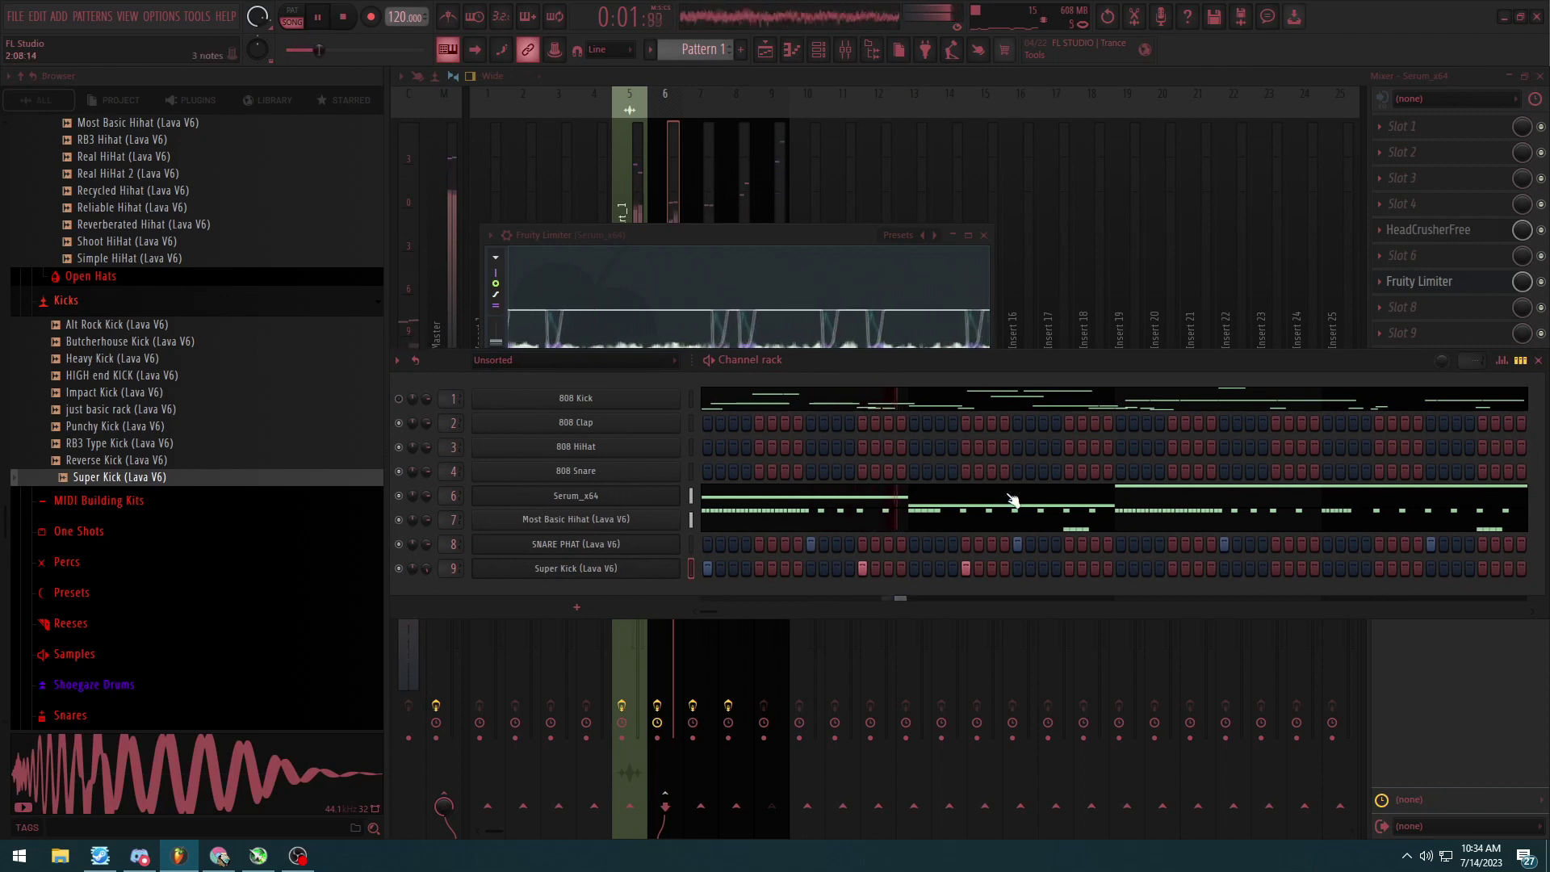
{"action": "left_click", "coordinate": [1121, 567]}
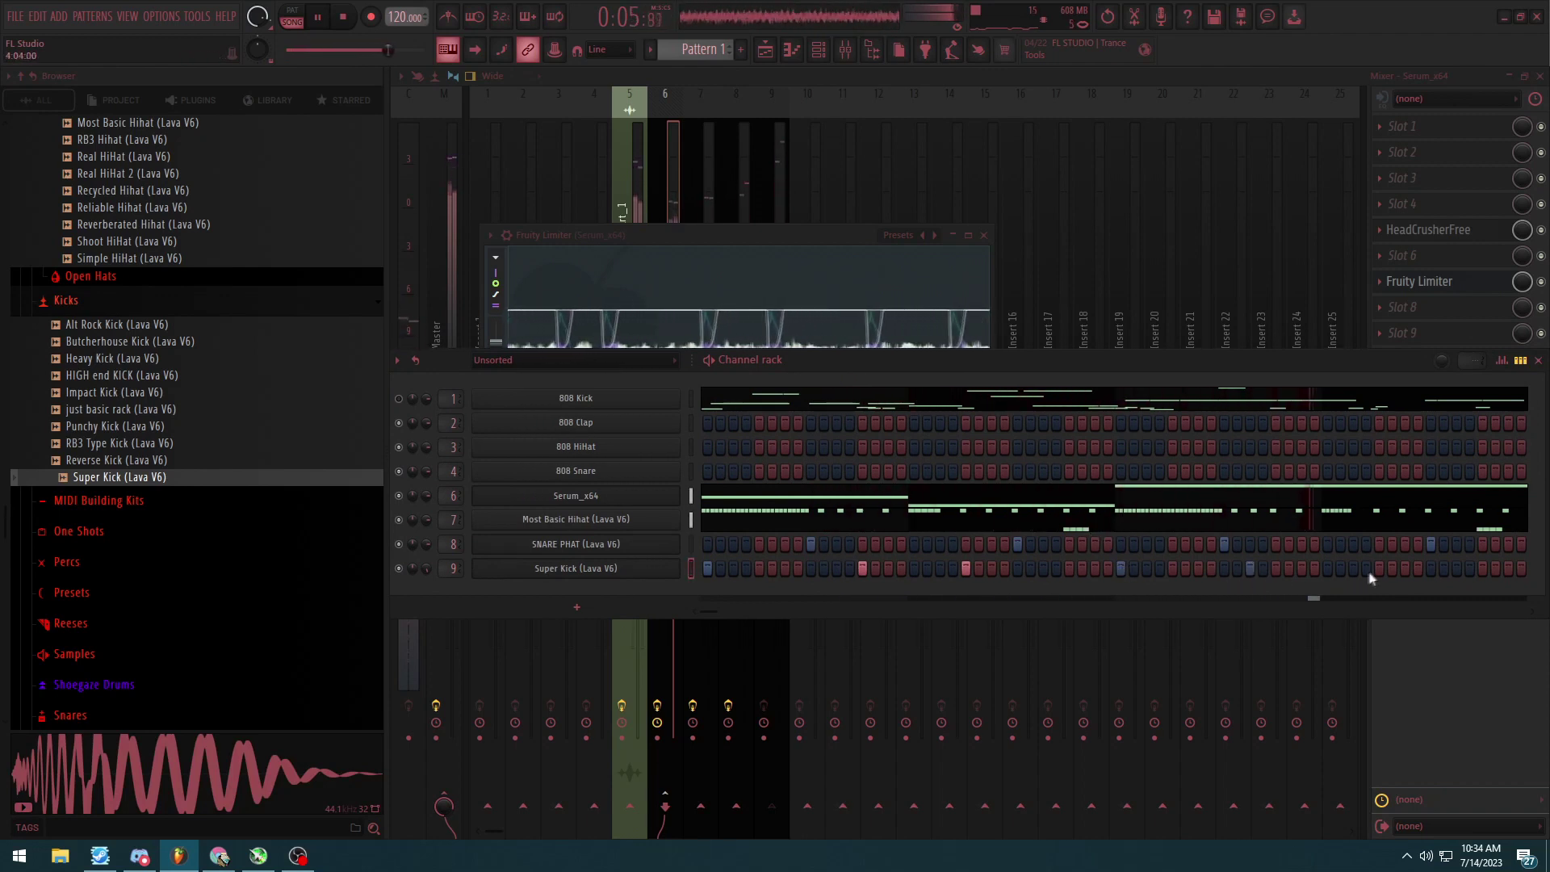
{"action": "right_click", "coordinate": [699, 564]}
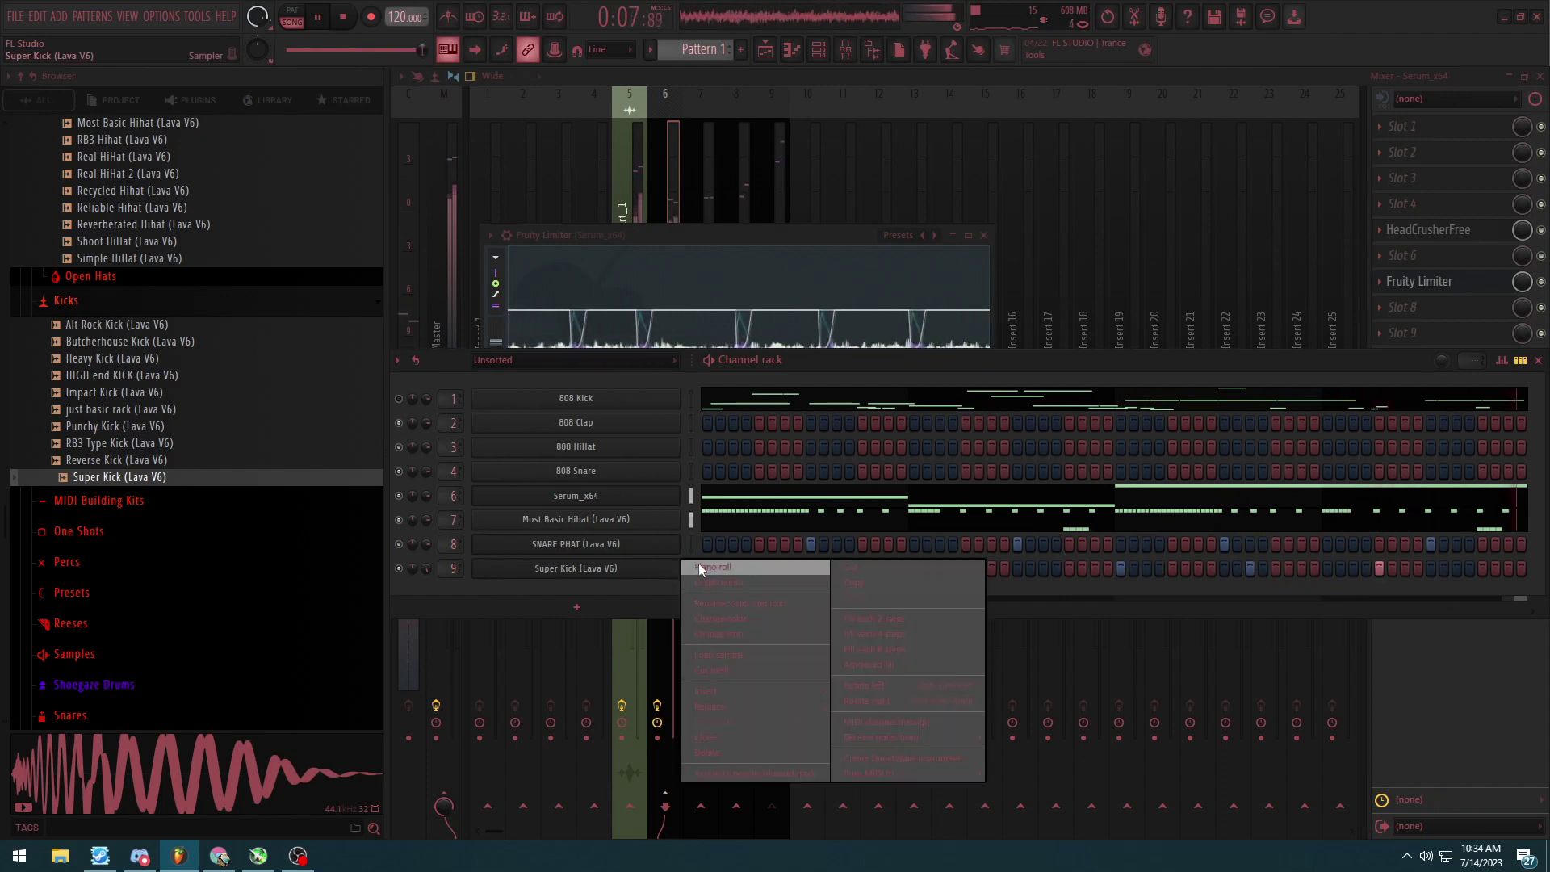
{"action": "left_click", "coordinate": [714, 566]}
{"action": "scroll", "coordinate": [764, 378], "scroll_direction": "down", "scroll_amount": 4}
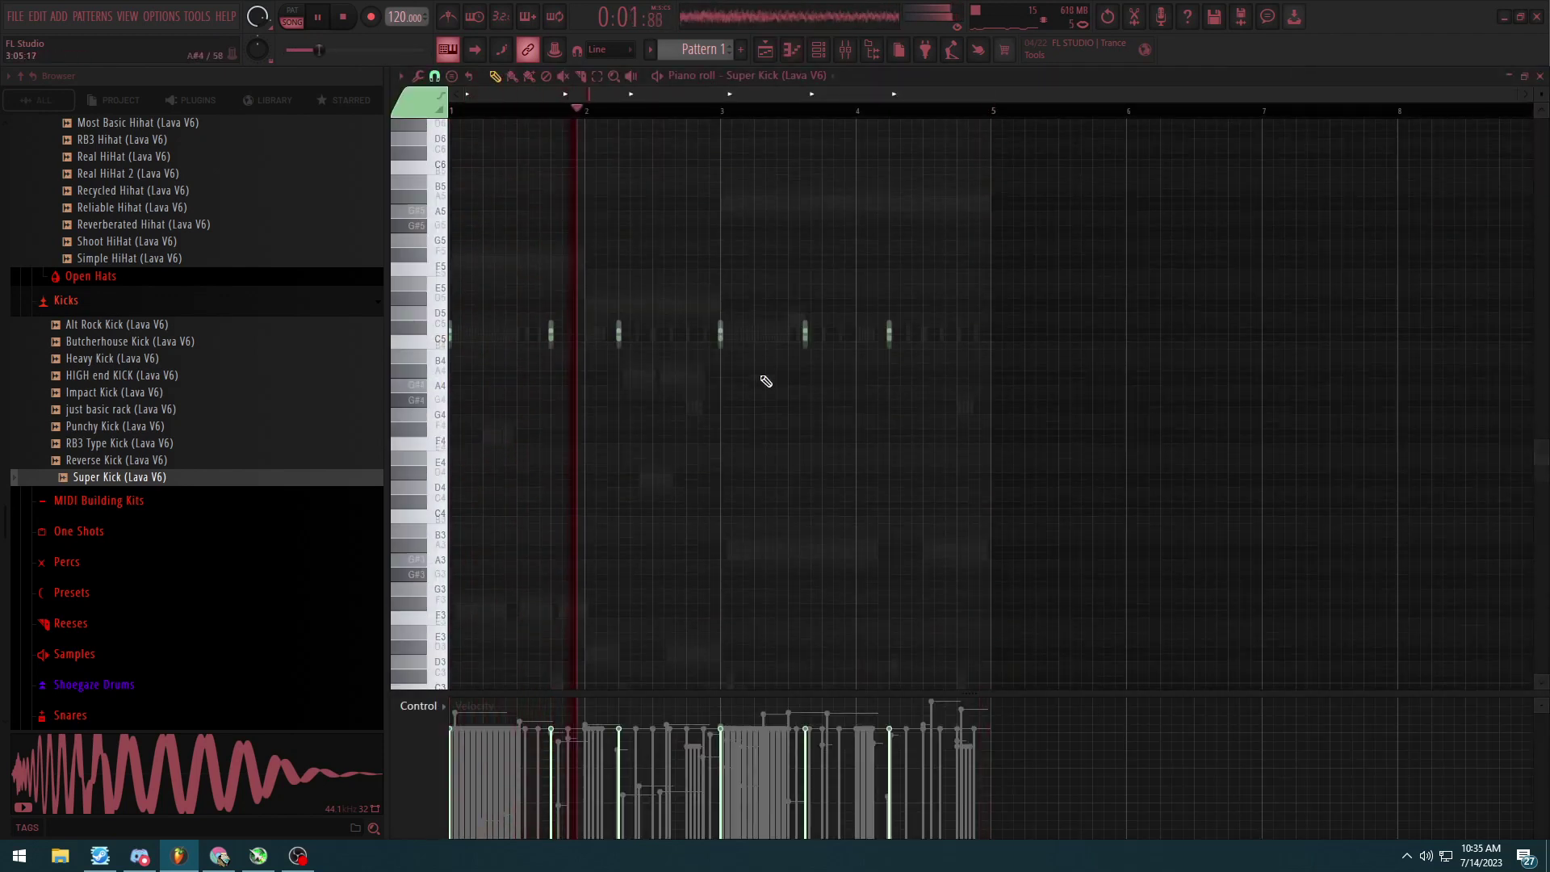
Step: Replace the Super Kick channel's sample with just basic rack (Lava V6) and check its sampler settings
{"action": "left_click", "coordinate": [818, 49]}
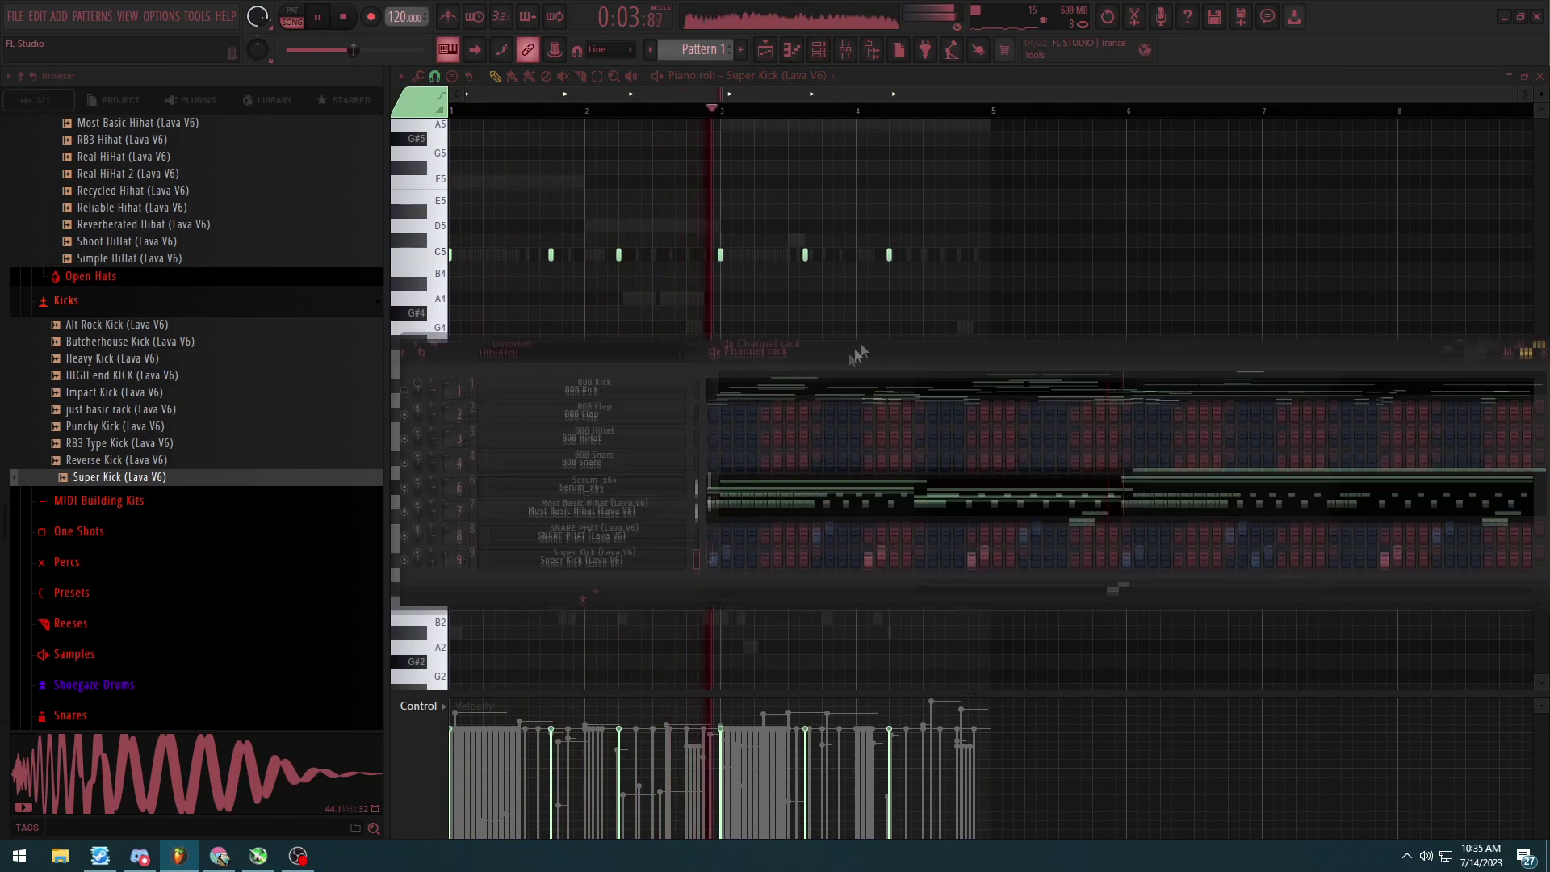
{"action": "key", "text": "space"}
{"action": "left_click", "coordinate": [156, 409]}
{"action": "key", "text": "space"}
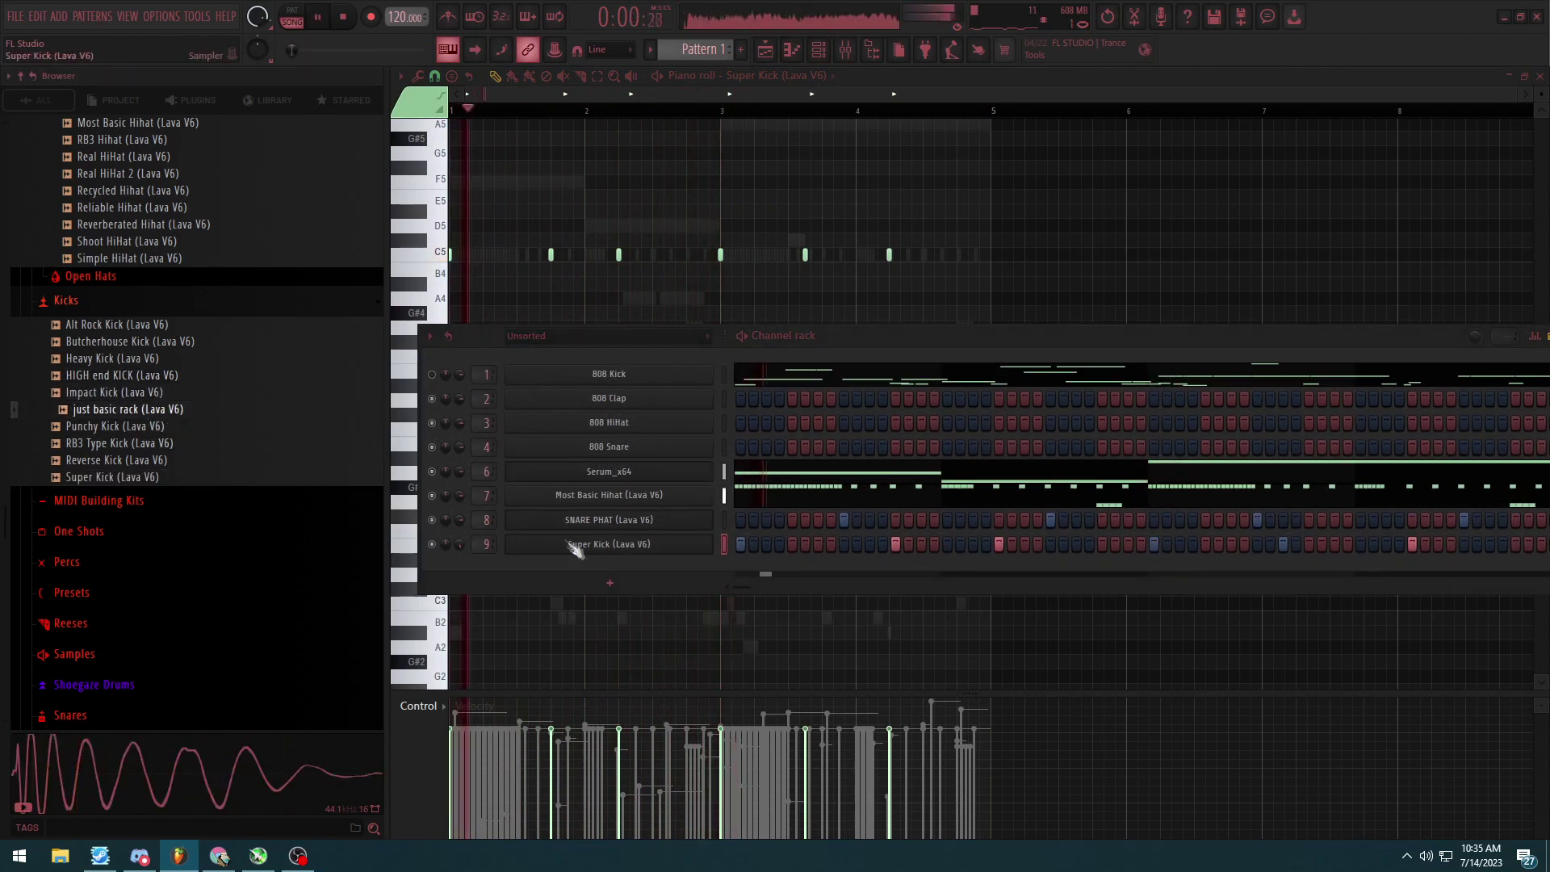
{"action": "left_click", "coordinate": [605, 544]}
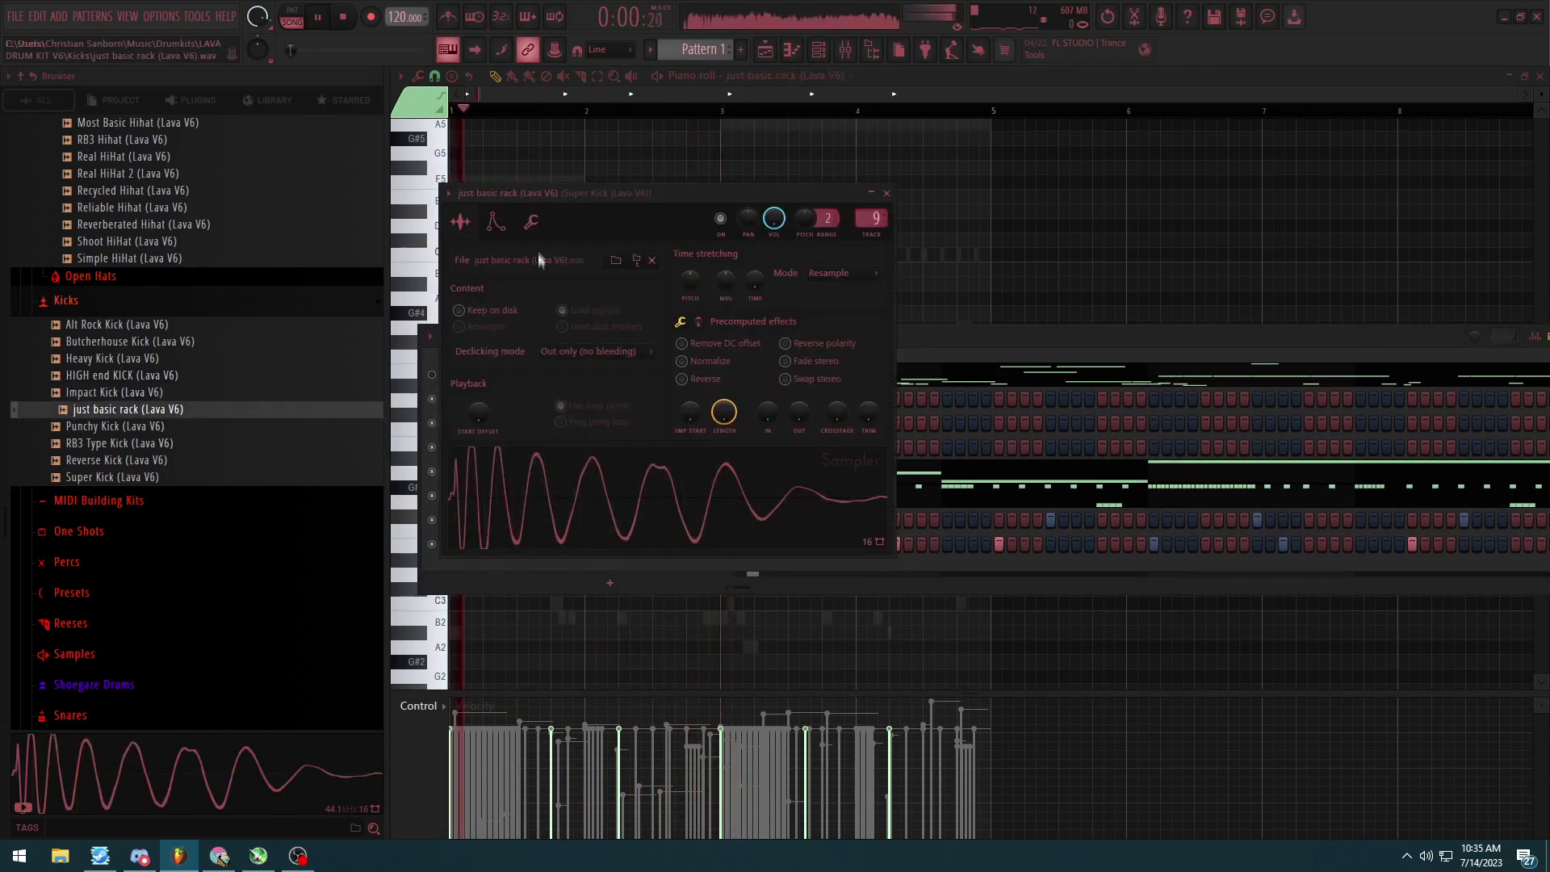
{"action": "left_click", "coordinate": [531, 221]}
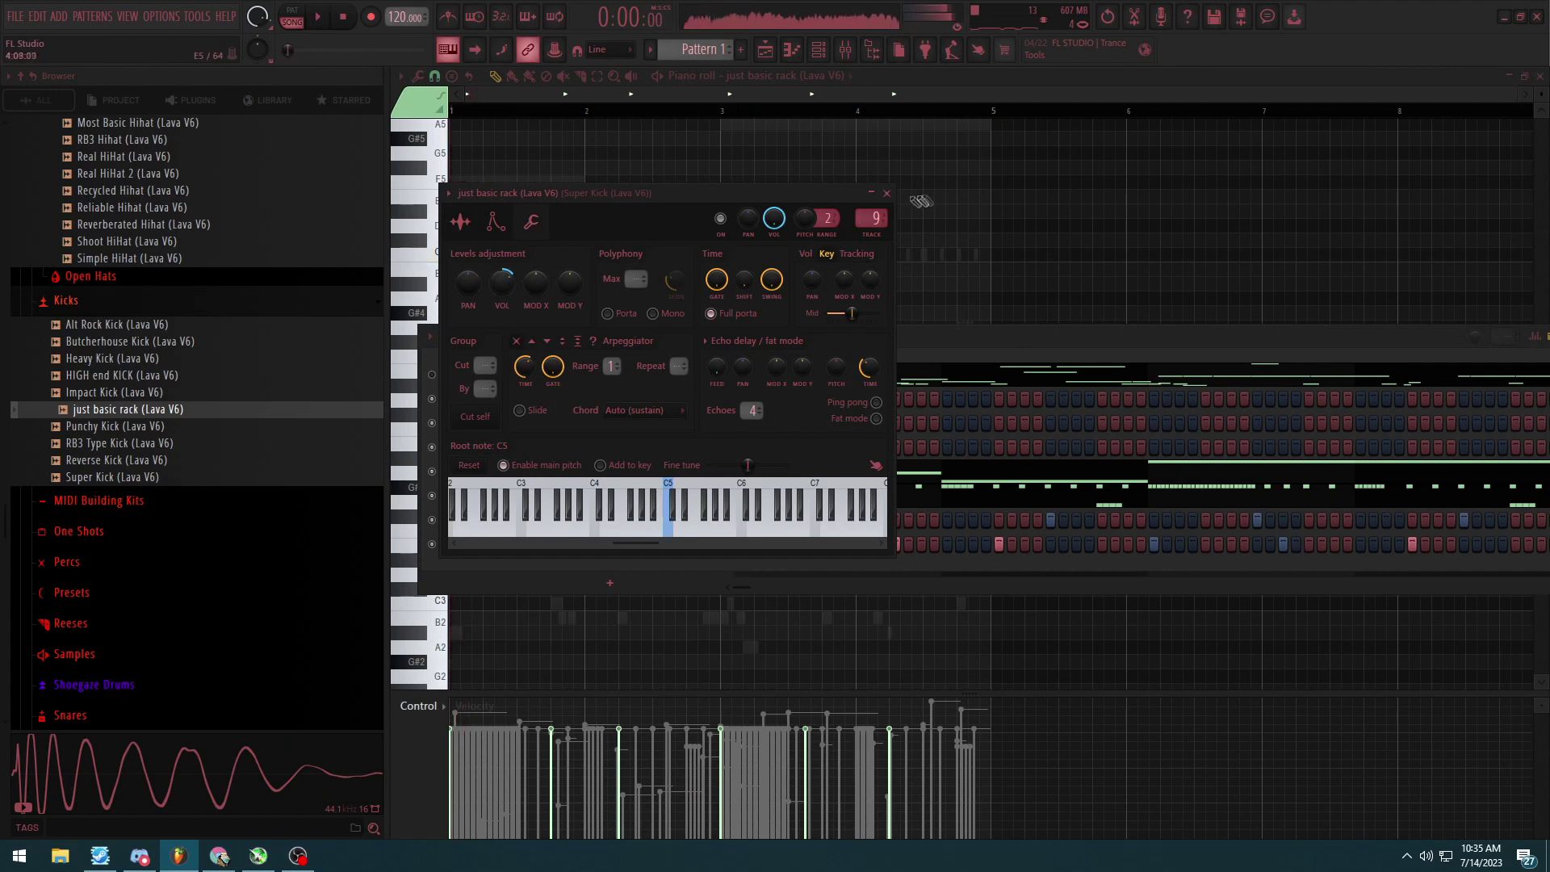
{"action": "left_click", "coordinate": [887, 193]}
Step: Transpose all the kick notes down to A4 in the piano roll and raise their velocity
{"action": "right_click", "coordinate": [664, 553]}
{"action": "left_click", "coordinate": [747, 542]}
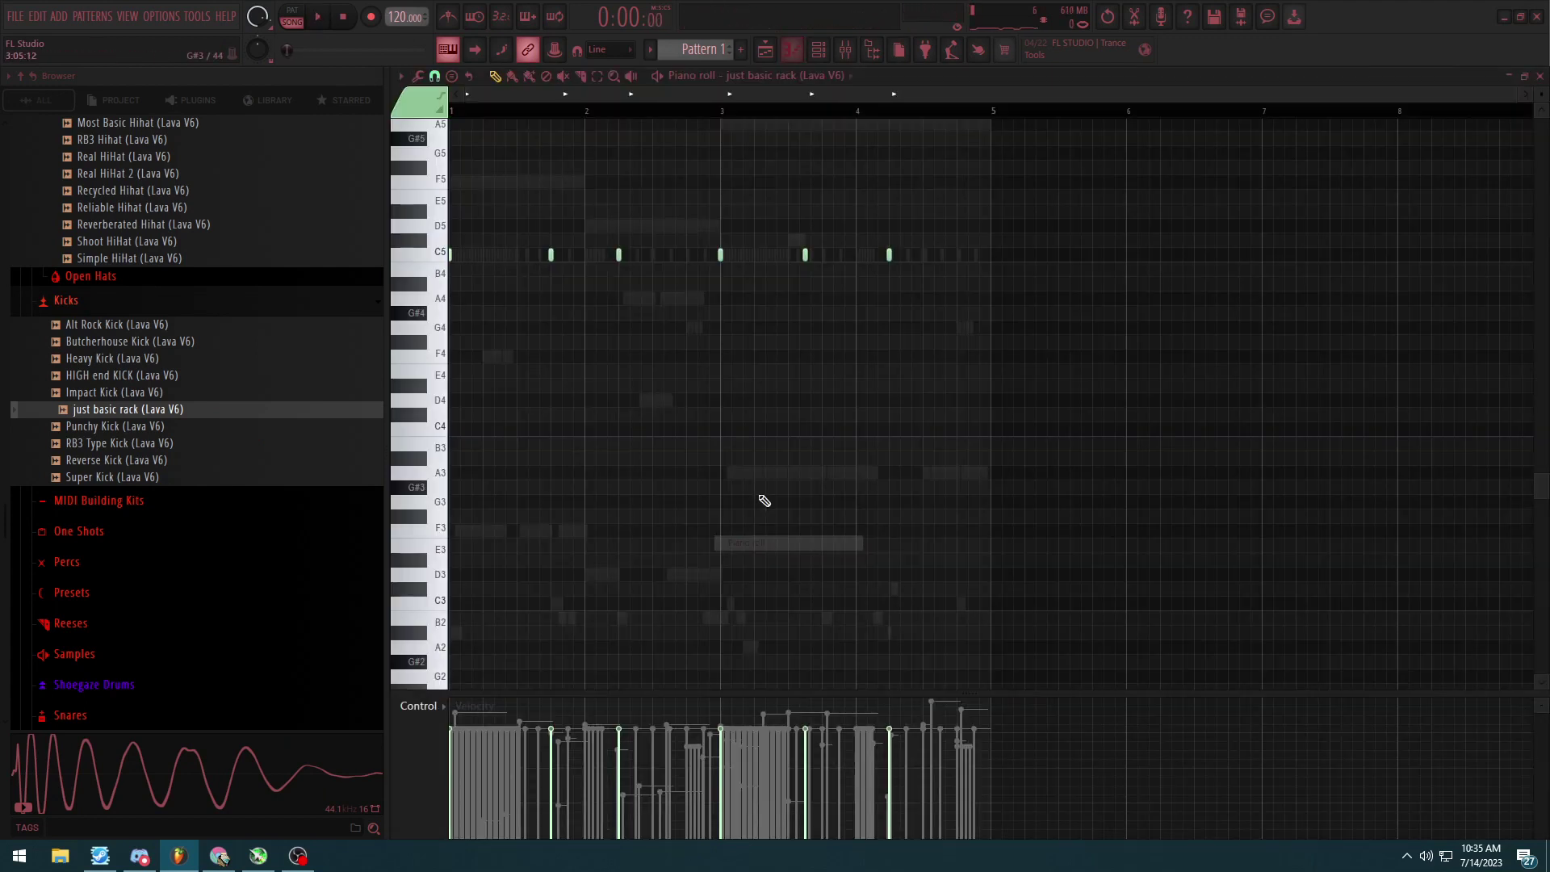
{"action": "key", "text": "space"}
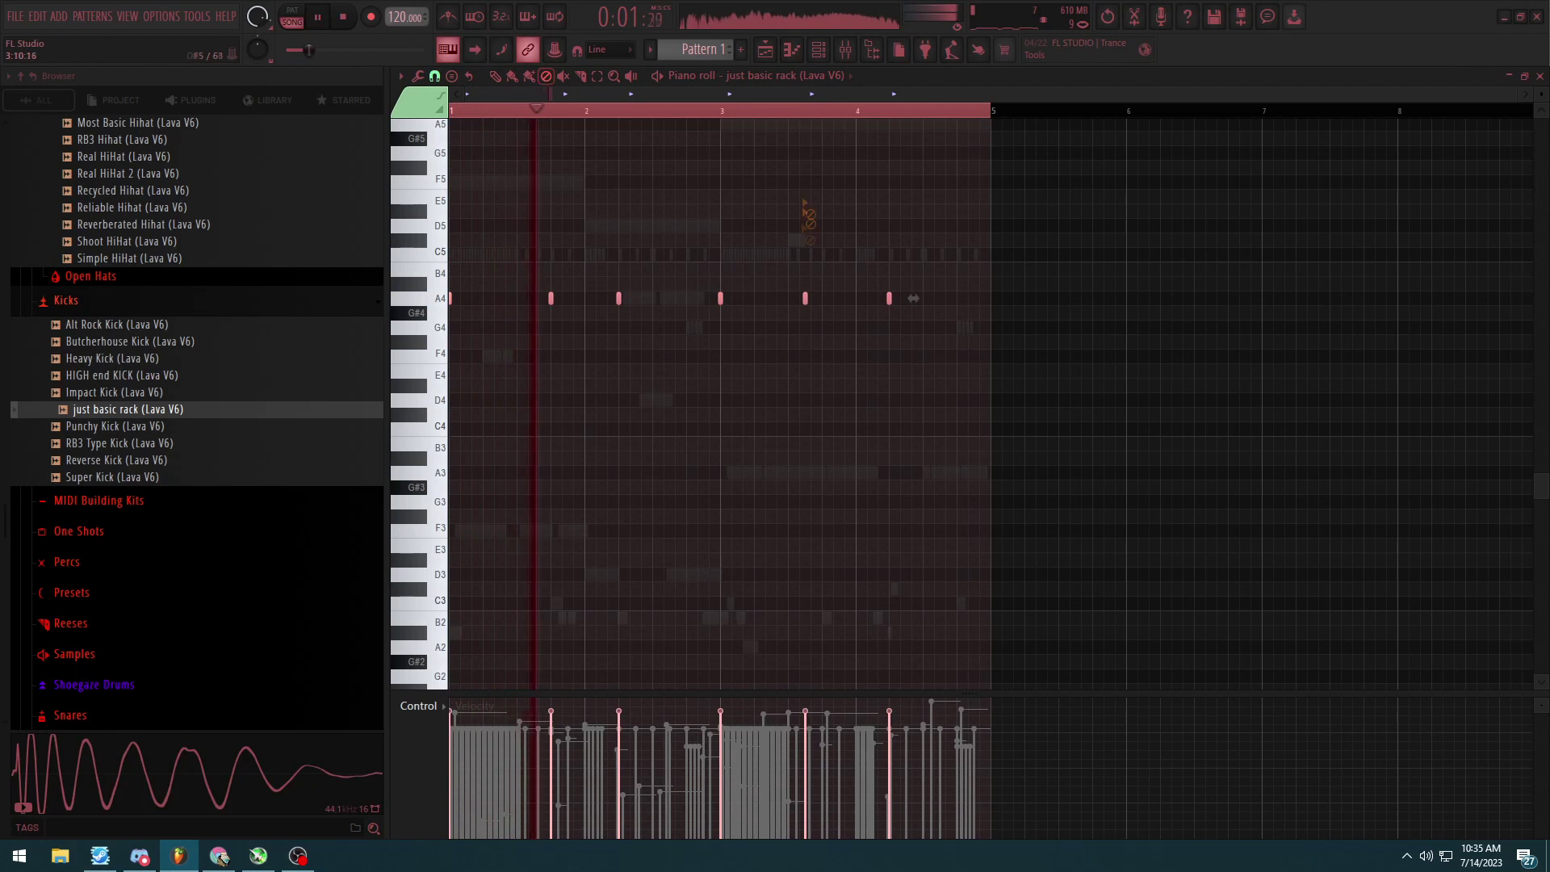
Step: Collapse the Kicks folder, reduce the velocity of the kick notes, and mute the original Serum channel
{"action": "left_click", "coordinate": [818, 50]}
{"action": "left_click", "coordinate": [105, 301]}
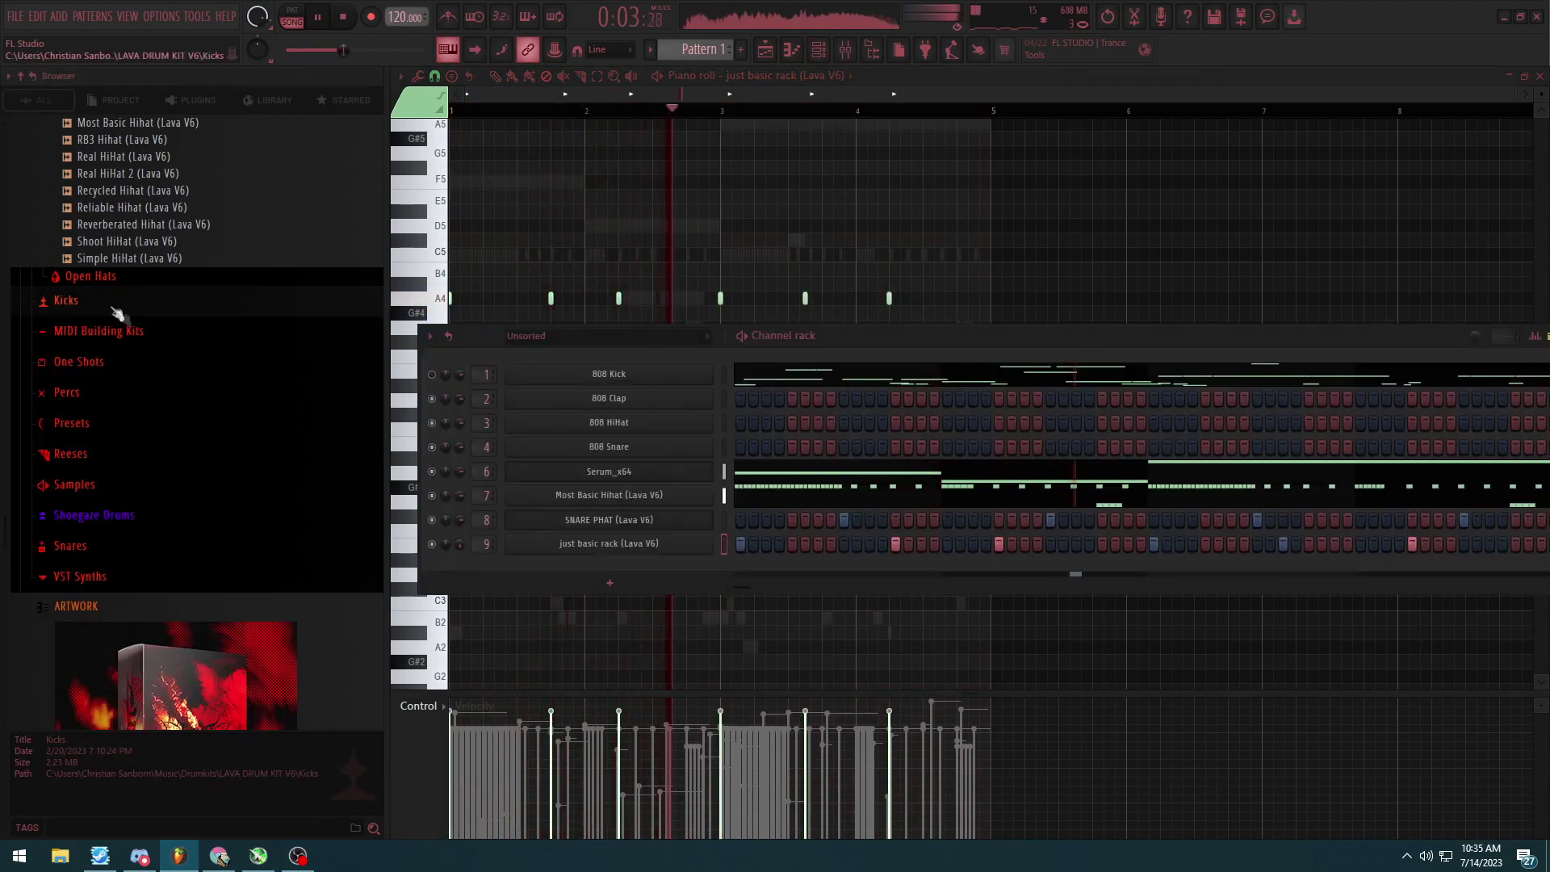
{"action": "key", "text": "F6"}
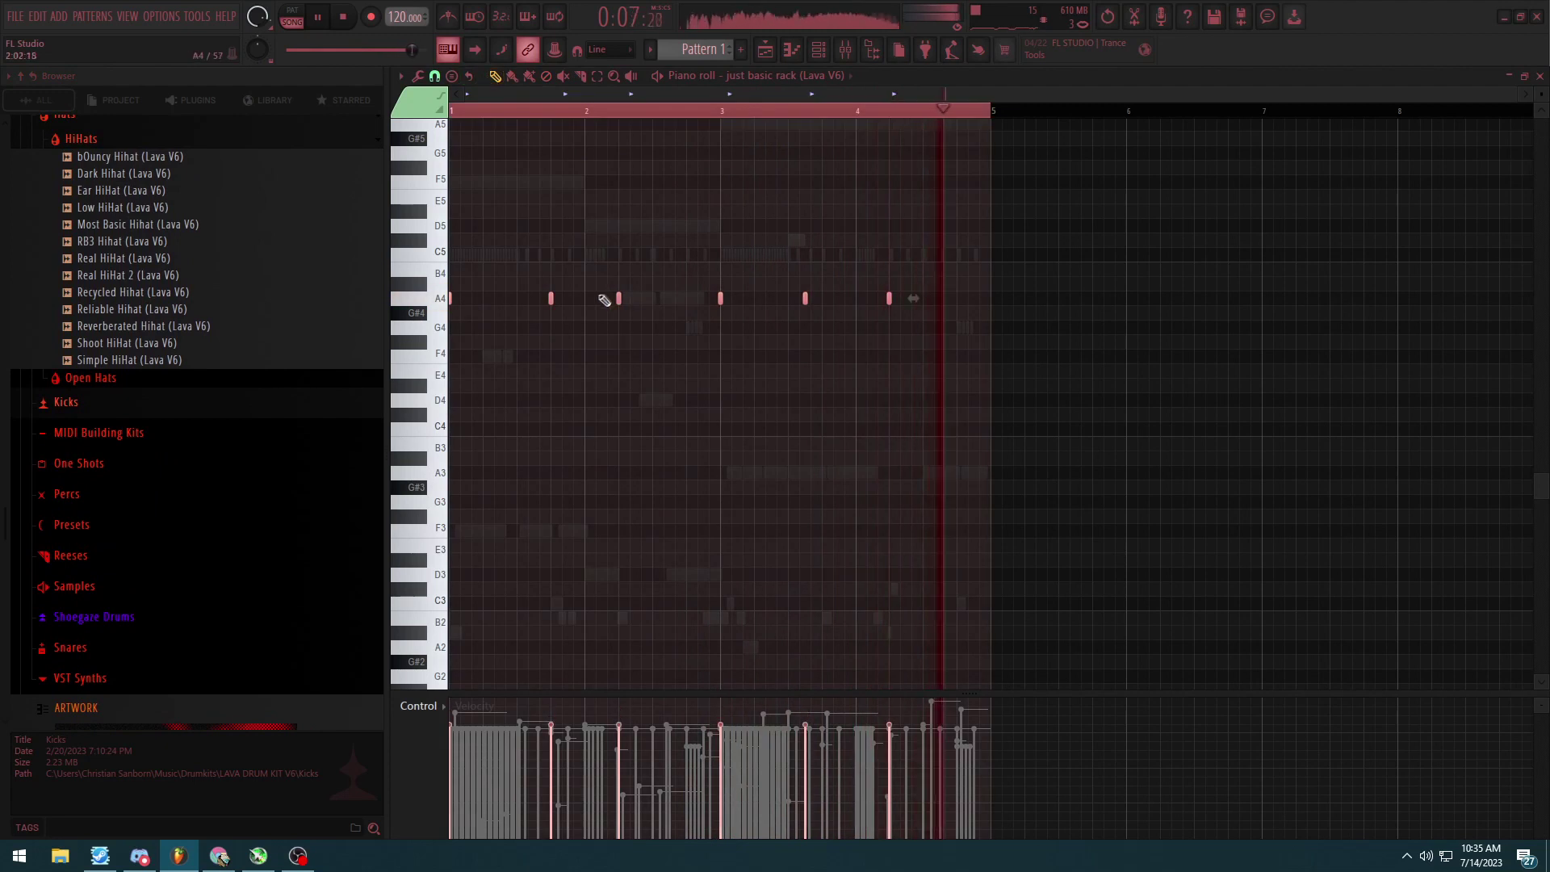
{"action": "left_click", "coordinate": [818, 52]}
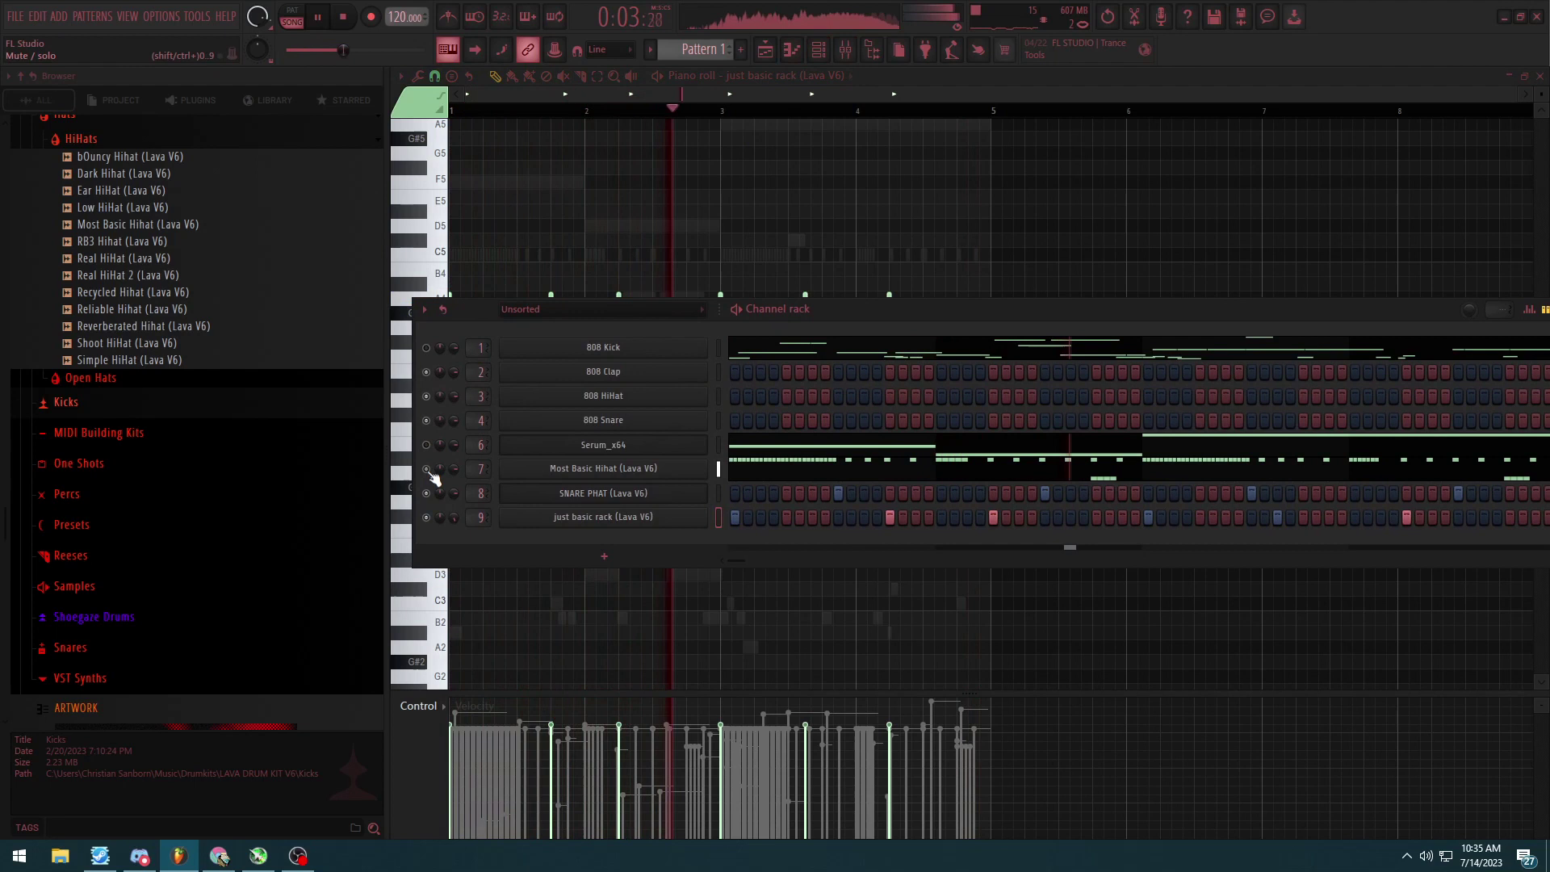
Step: Add a second Serum instance with the User preset SUPERSAW 1 and set oscillator A's unison to 16 voices
{"action": "left_click", "coordinate": [603, 445]}
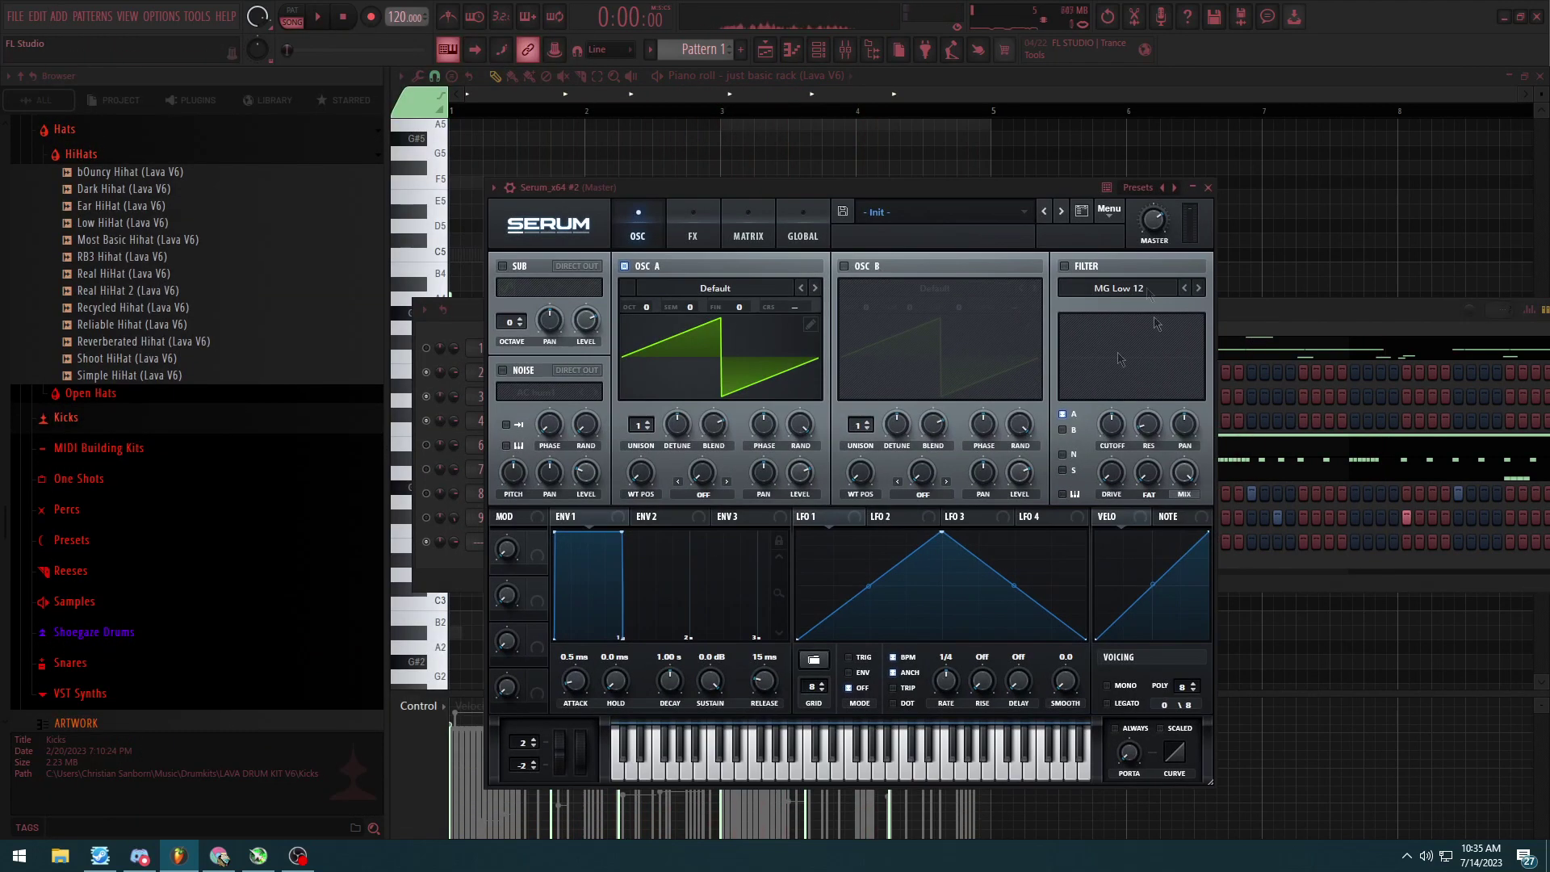
{"action": "left_click", "coordinate": [949, 229]}
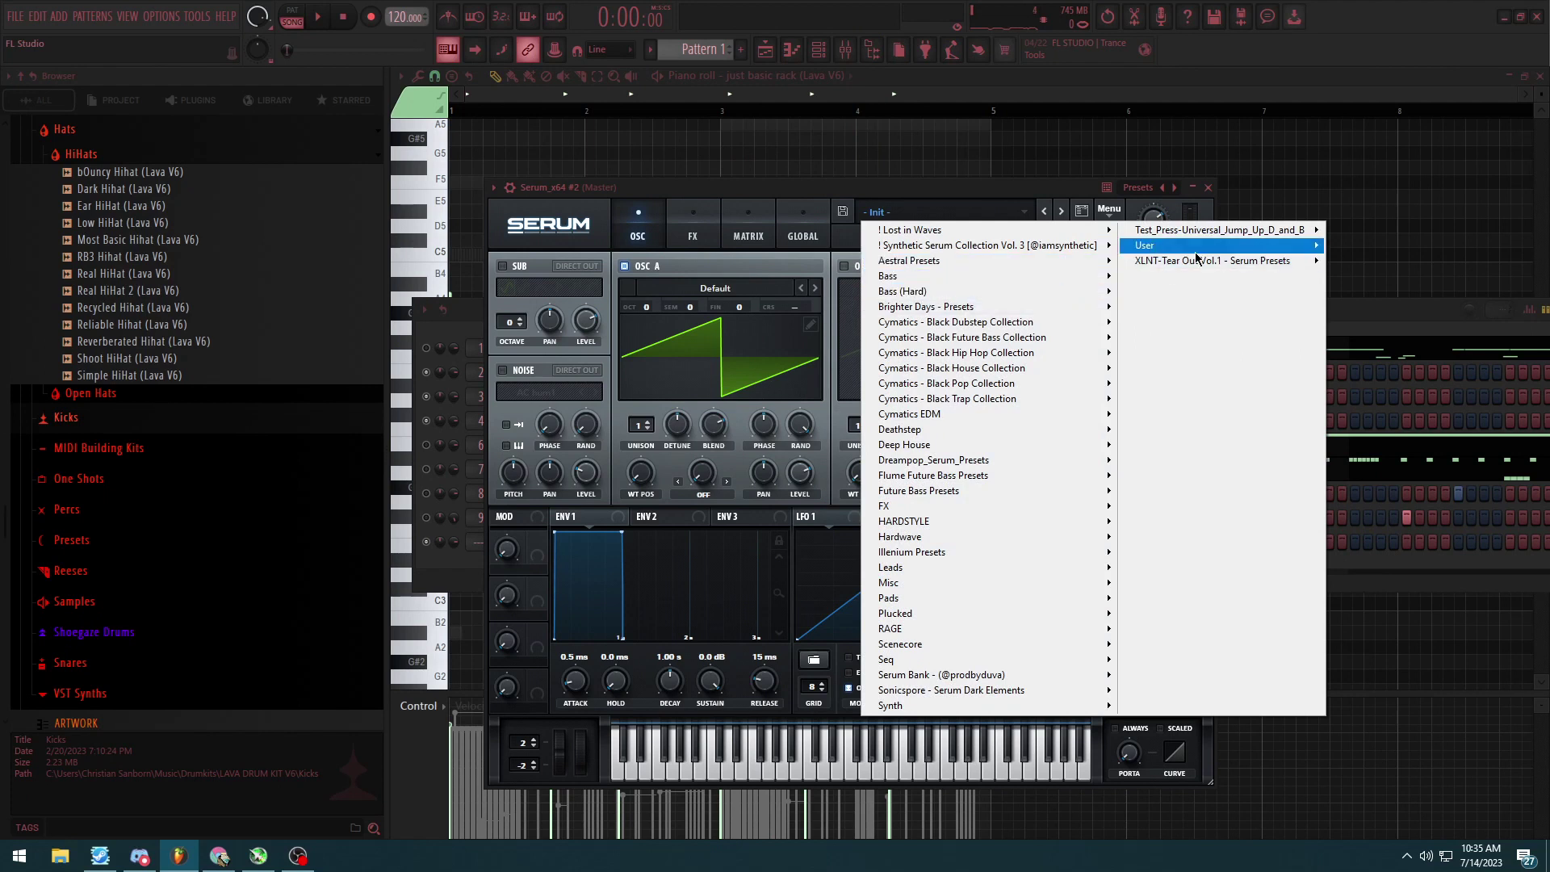
{"action": "mouse_move", "coordinate": [1211, 251]}
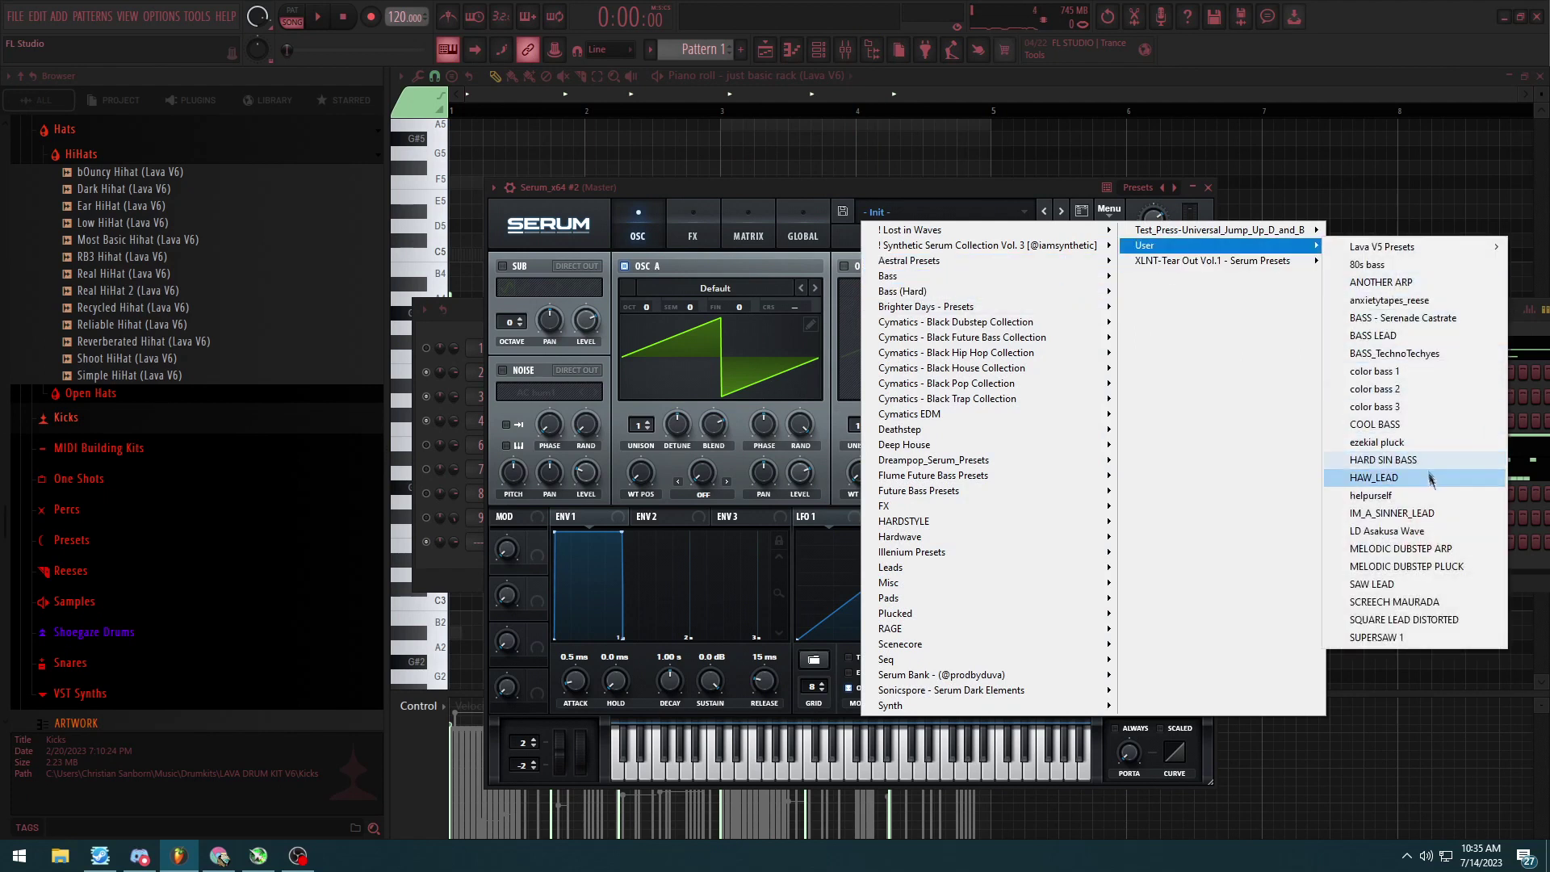
{"action": "left_click", "coordinate": [1403, 637]}
{"action": "left_click_drag", "start_coordinate": [977, 197], "coordinate": [991, 193]}
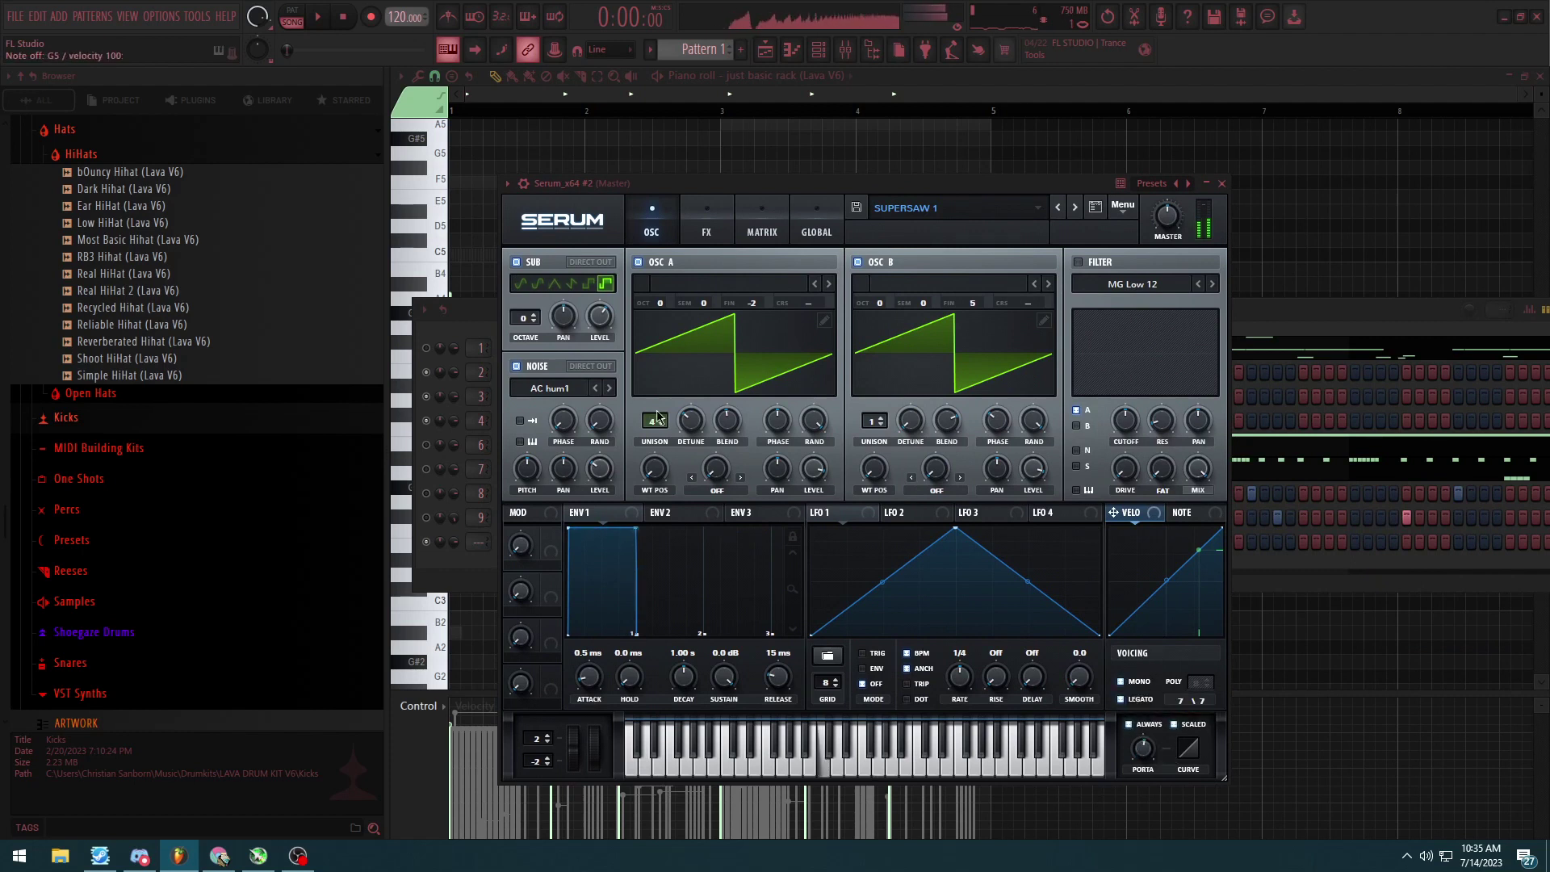
{"action": "left_click", "coordinate": [657, 425]}
{"action": "left_click", "coordinate": [1222, 184]}
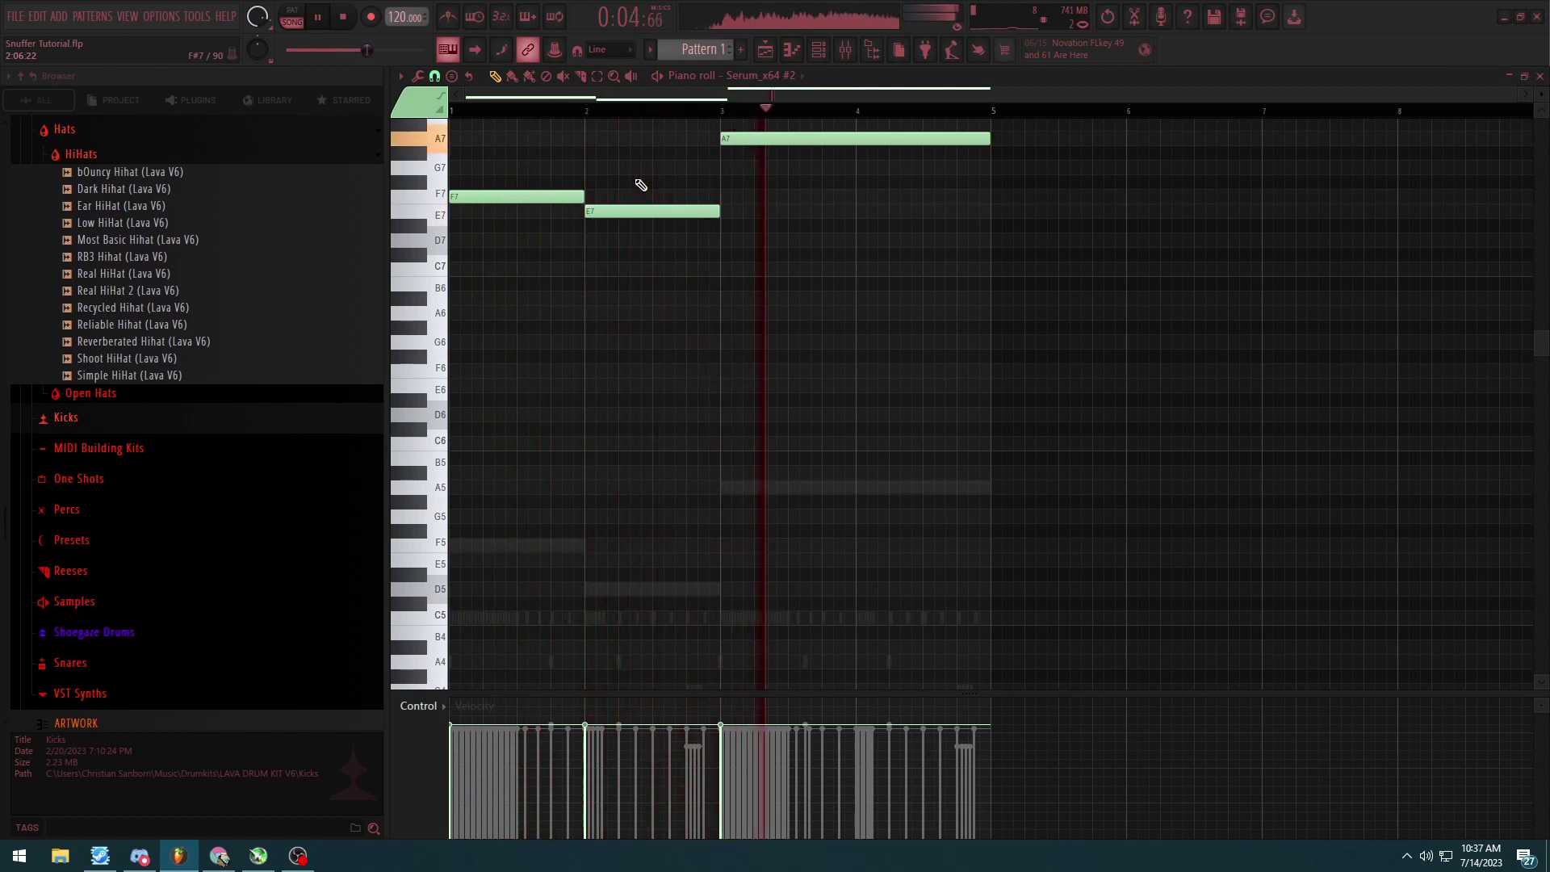
Step: Transpose the second Serum's three notes down one octave and open that Serum from the channel rack
{"action": "key", "text": "ctrl+Down"}
{"action": "left_click", "coordinate": [819, 49]}
{"action": "left_click", "coordinate": [668, 513]}
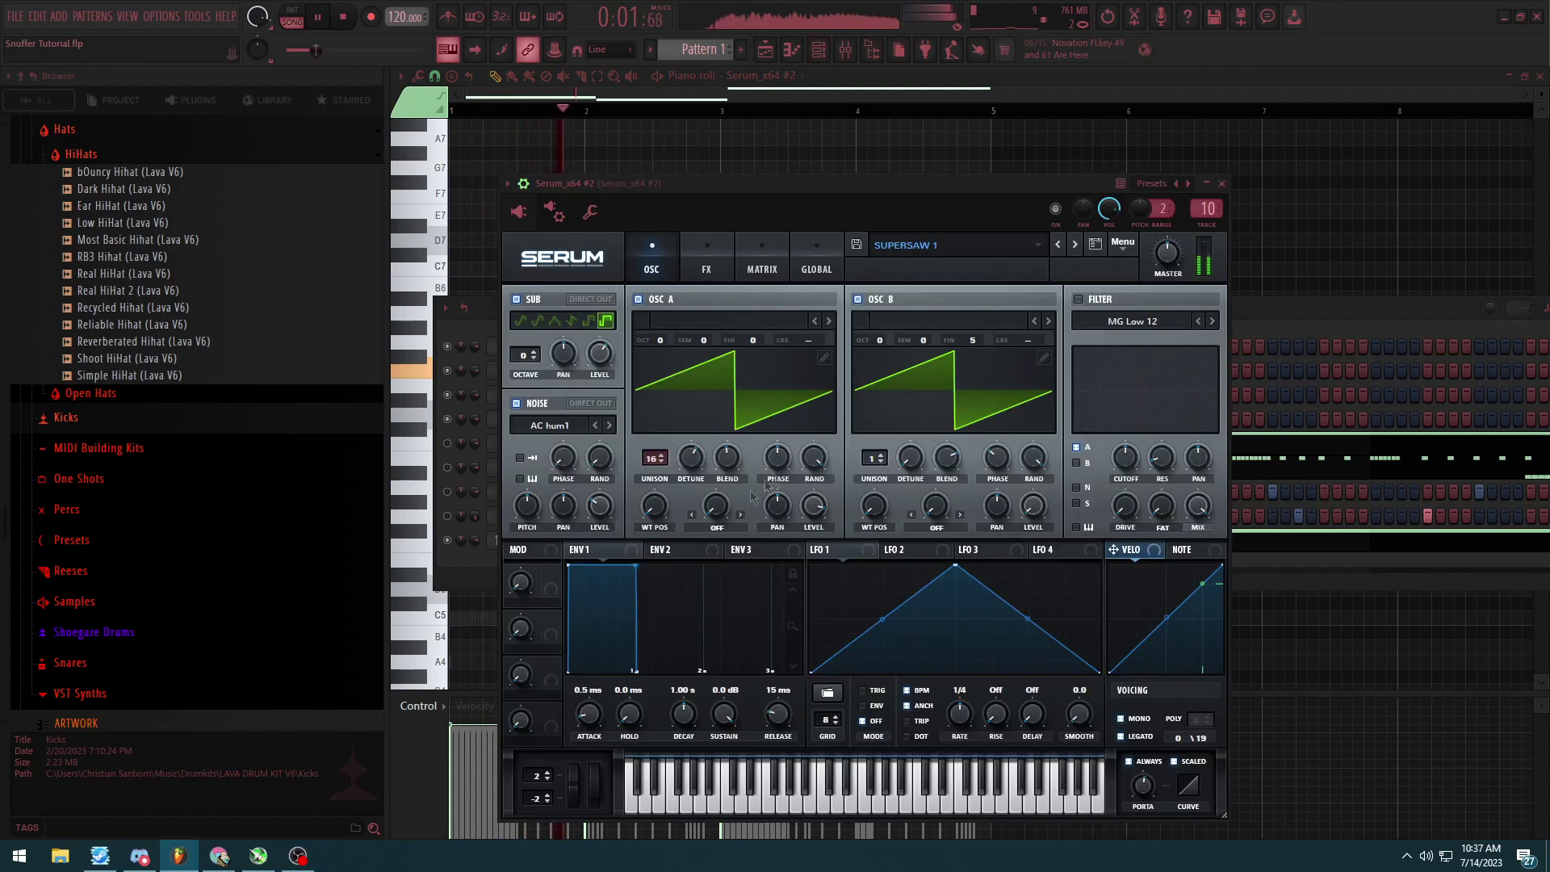
Step: Unmute the first Serum, hi-hat, snare and kick channels, and play the whole arrangement in the playlist
{"action": "left_click", "coordinate": [1221, 184]}
{"action": "key", "text": "space"}
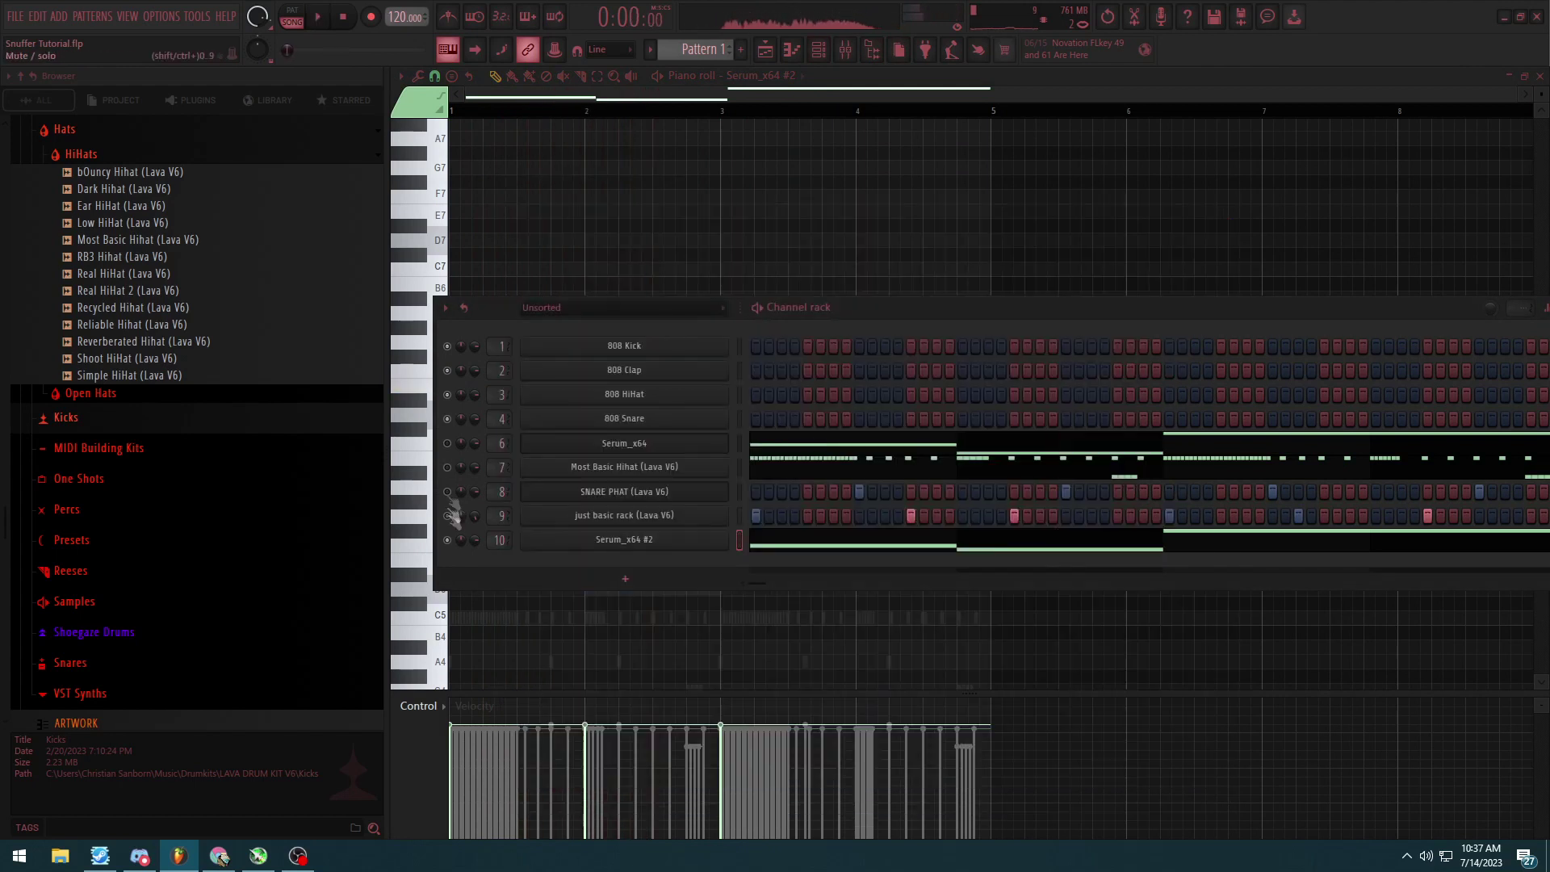
{"action": "key", "text": "F9"}
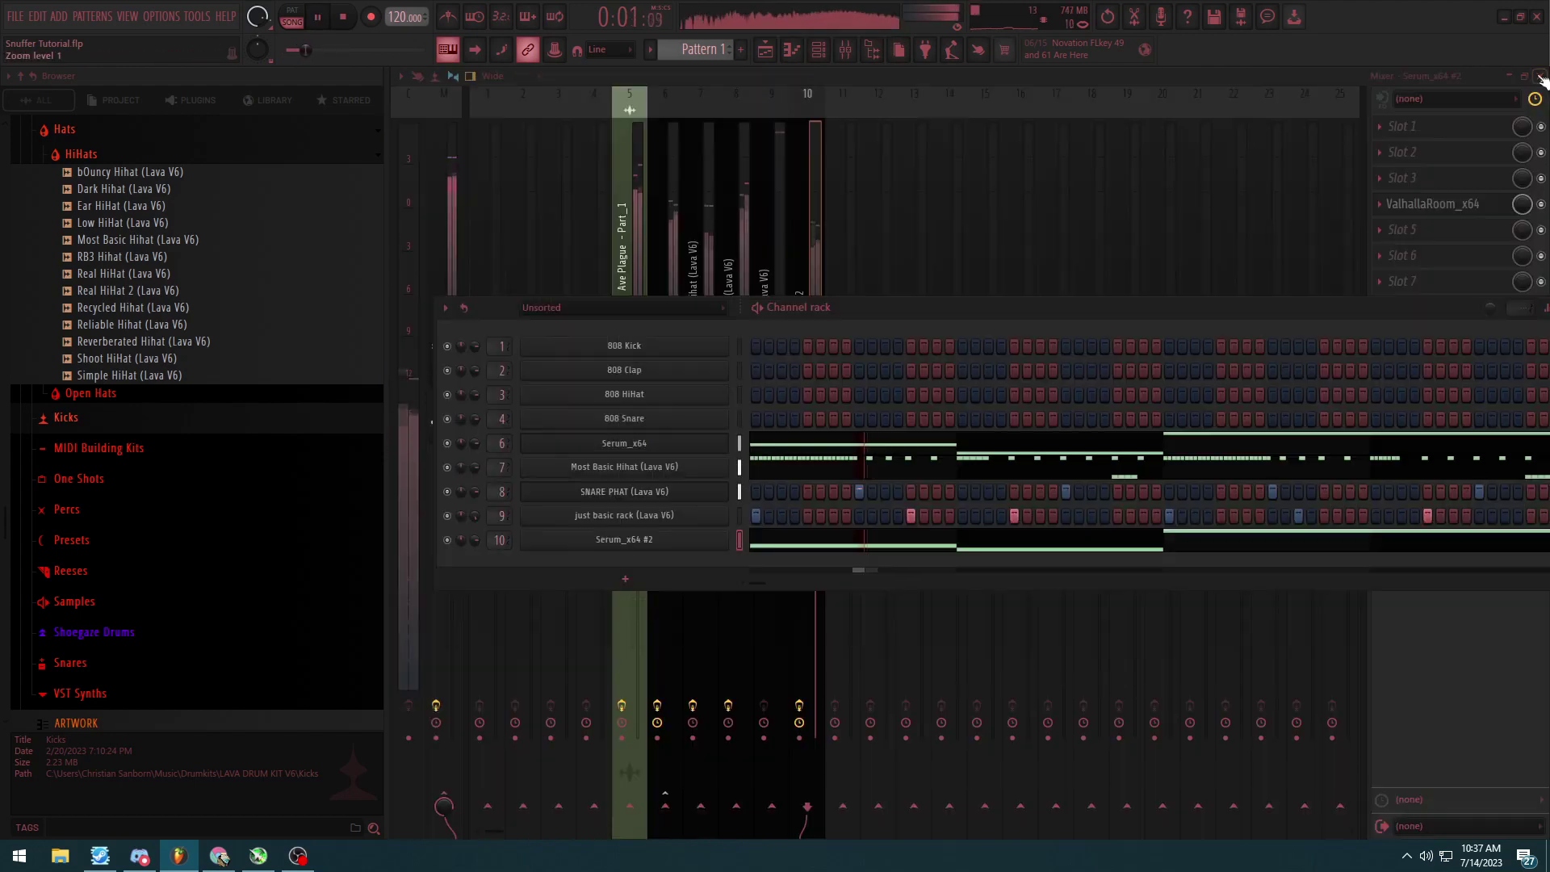
{"action": "key", "text": "F5"}
{"action": "left_click", "coordinate": [573, 171]}
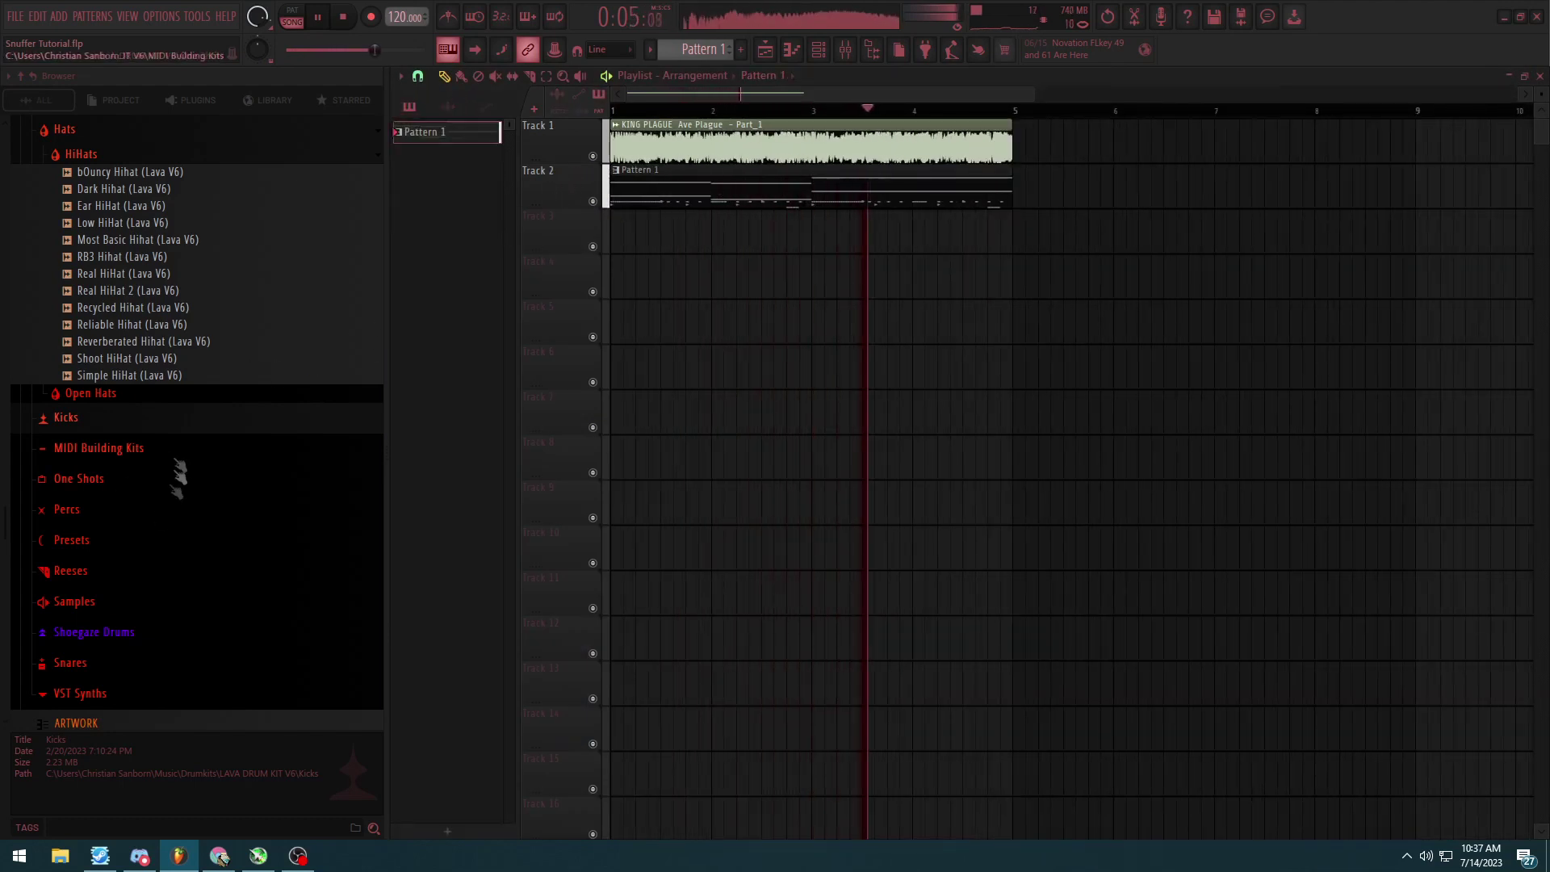
Step: Preview Siren (Lava V6) from the drum kit's FX folder and place it on Track 3 starting just before bar 4
{"action": "scroll", "coordinate": [150, 517], "scroll_direction": "down", "scroll_amount": 2}
{"action": "scroll", "coordinate": [145, 505], "scroll_direction": "up", "scroll_amount": 5}
{"action": "left_click", "coordinate": [113, 428]}
{"action": "left_click", "coordinate": [81, 402]}
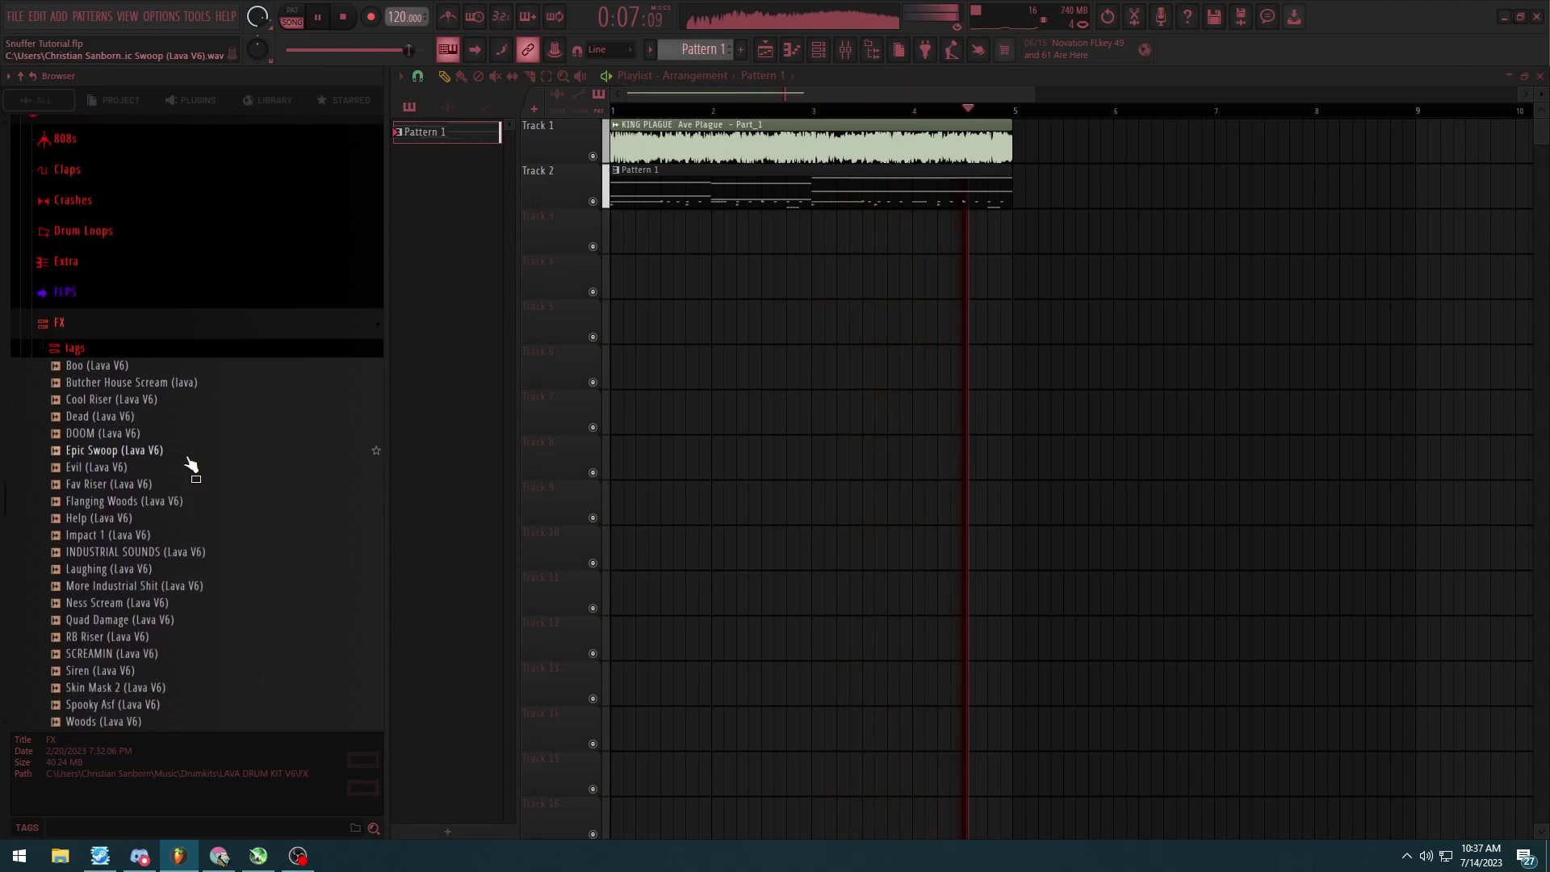
{"action": "scroll", "coordinate": [178, 501], "scroll_direction": "down", "scroll_amount": 2}
{"action": "left_click", "coordinate": [141, 569]}
{"action": "key", "text": "space"}
{"action": "left_click_drag", "start_coordinate": [139, 579], "coordinate": [952, 233]}
Step: Duplicate the KING PLAGUE and Pattern 1 clips at bar 5, and remove Pattern 1 from the first four bars
{"action": "left_click_drag", "start_coordinate": [635, 151], "coordinate": [1037, 151]}
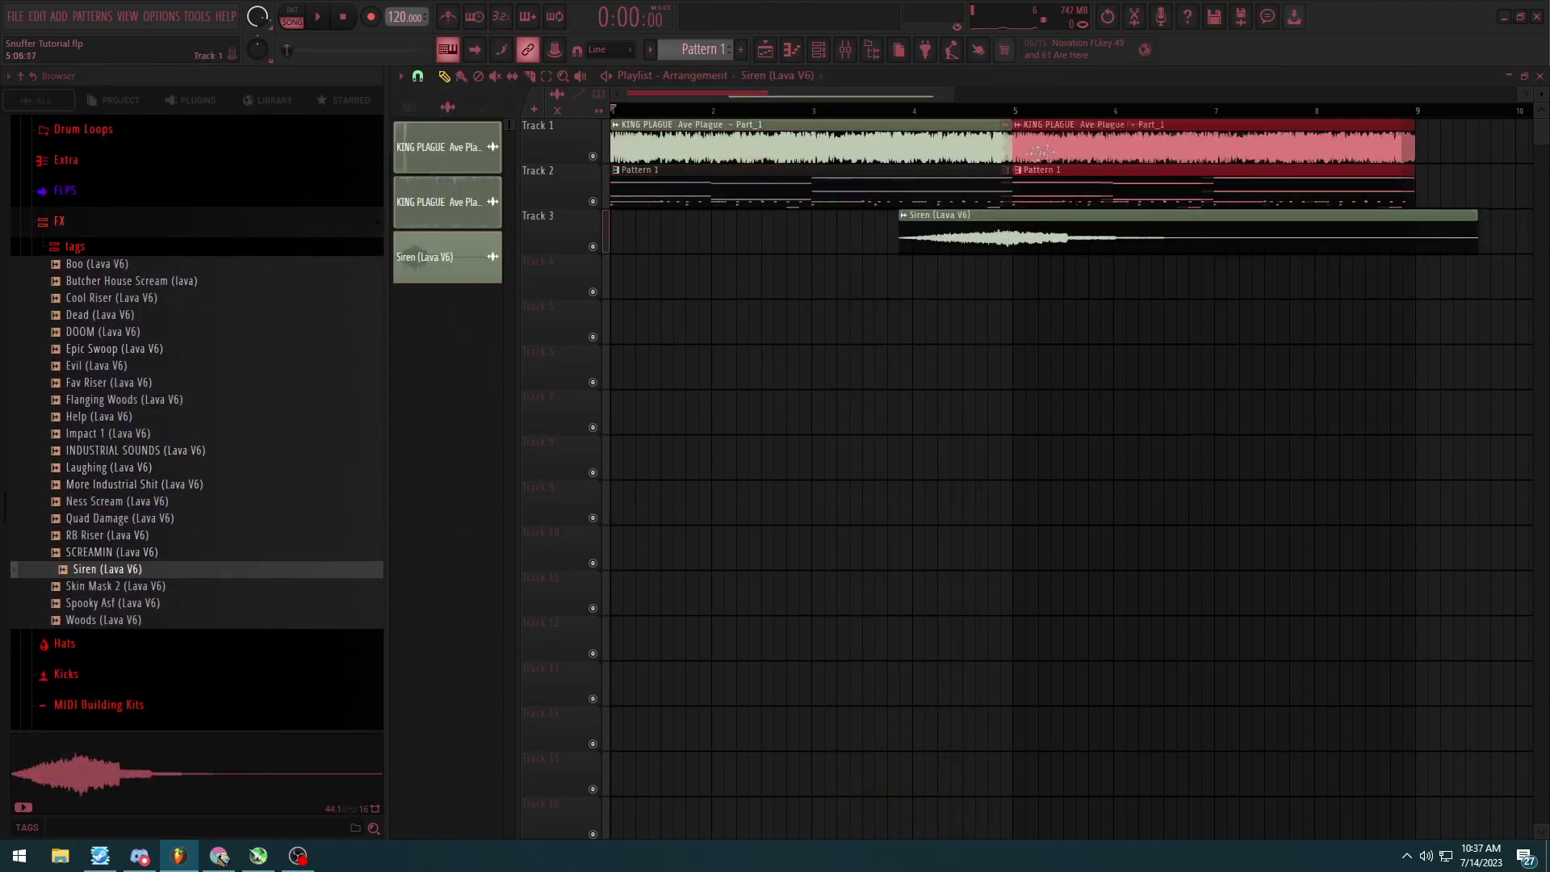
{"action": "scroll", "coordinate": [776, 171], "scroll_direction": "down", "scroll_amount": 3}
{"action": "left_click", "coordinate": [782, 110]}
{"action": "key", "text": "space"}
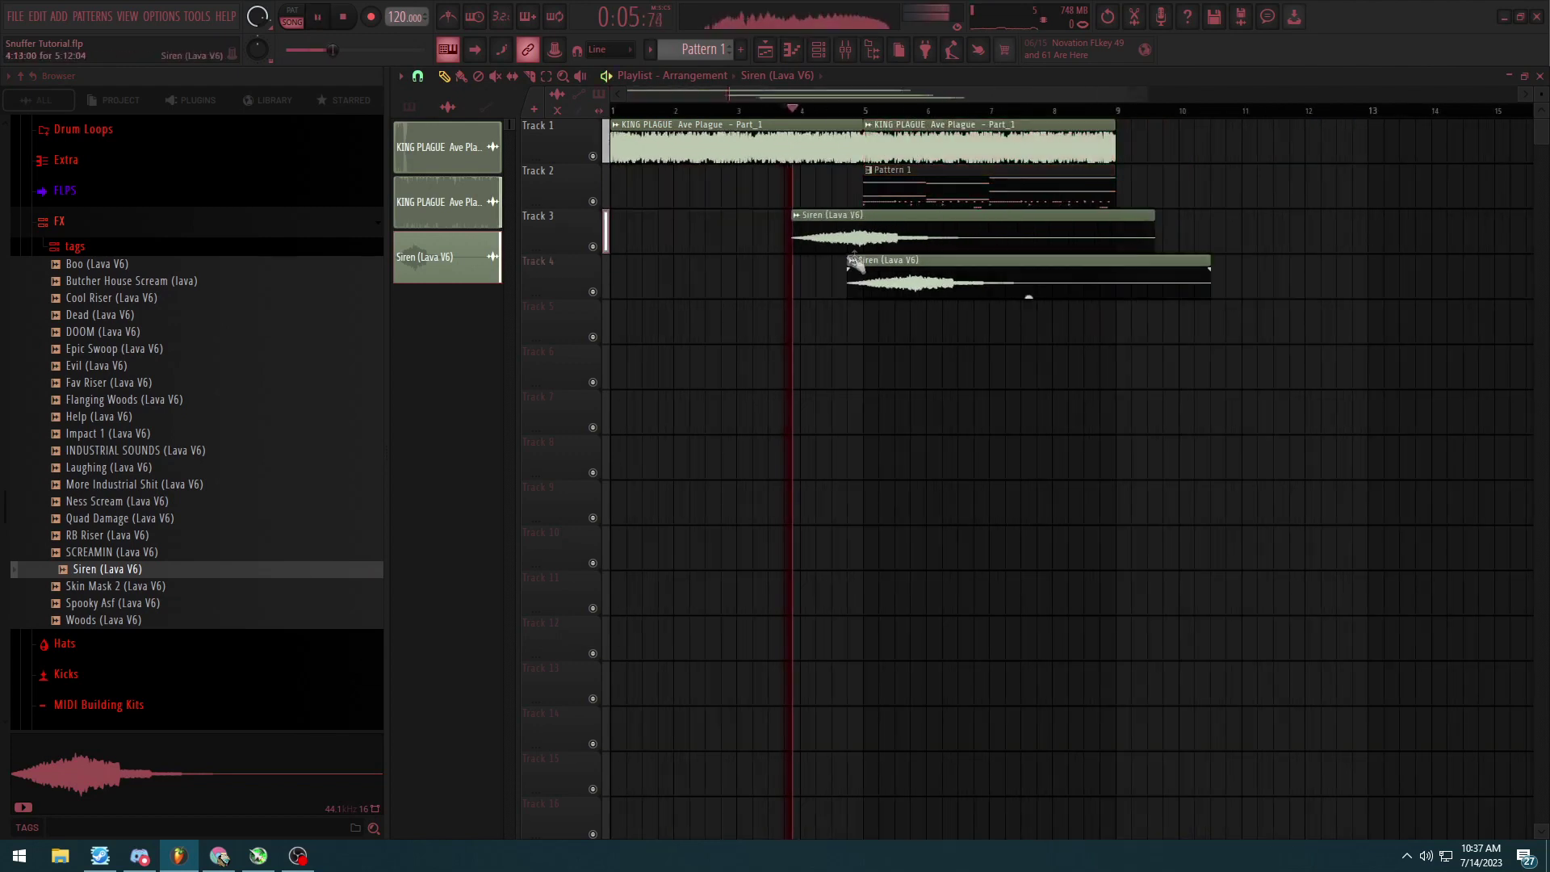
Step: Open the siren sample in Edison, detect its regions and preview the sound
{"action": "double_click", "coordinate": [879, 239]}
{"action": "left_click", "coordinate": [723, 451]}
{"action": "left_click", "coordinate": [777, 607]}
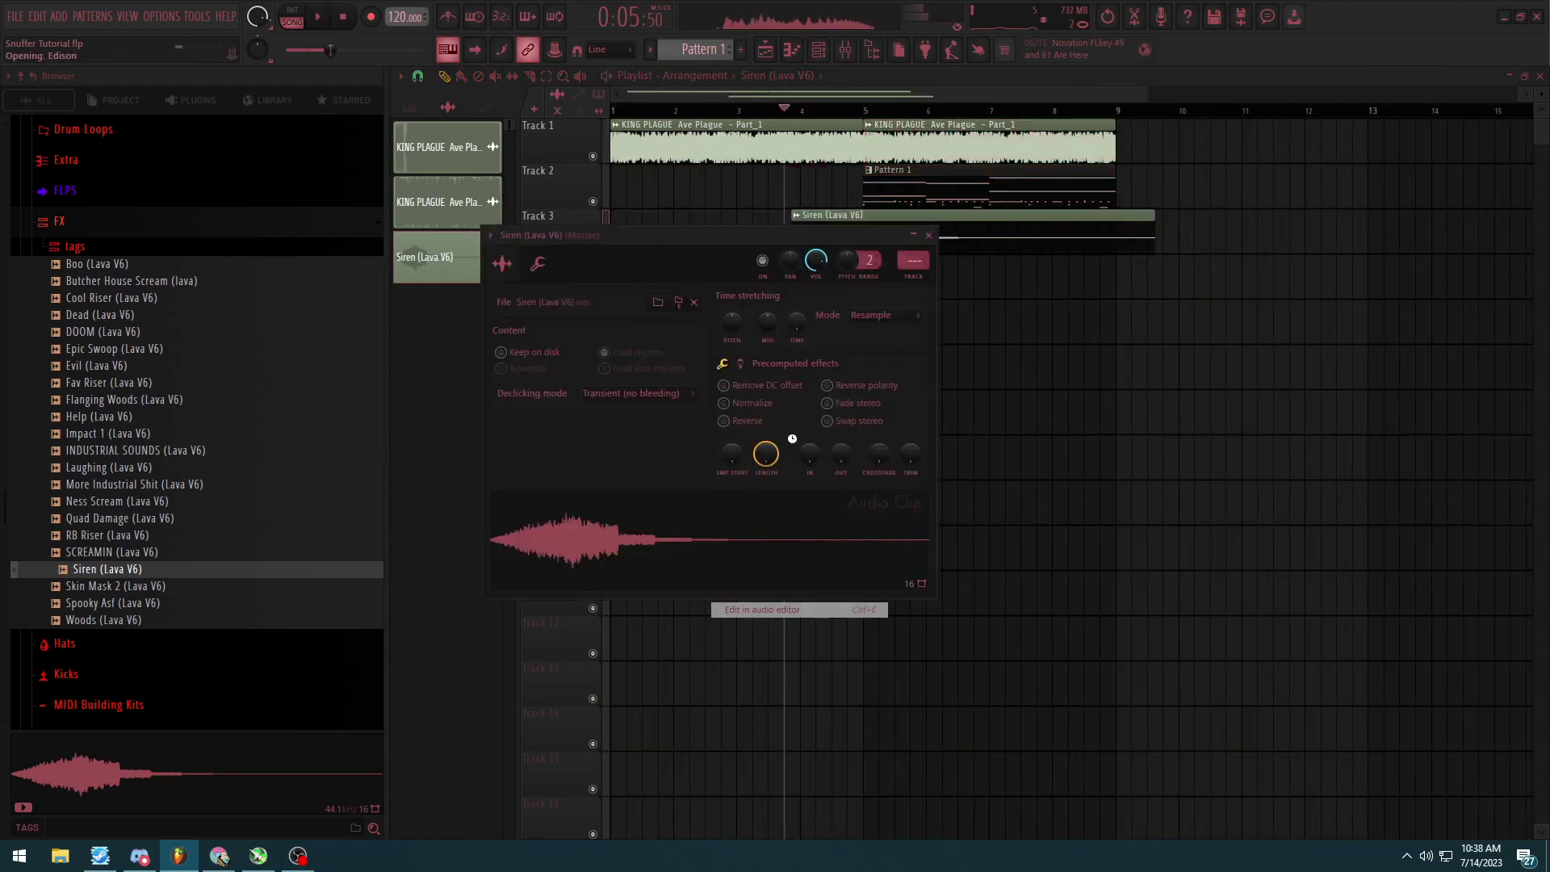
{"action": "right_click", "coordinate": [799, 444]}
{"action": "mouse_move", "coordinate": [807, 500]}
{"action": "left_click", "coordinate": [920, 565]}
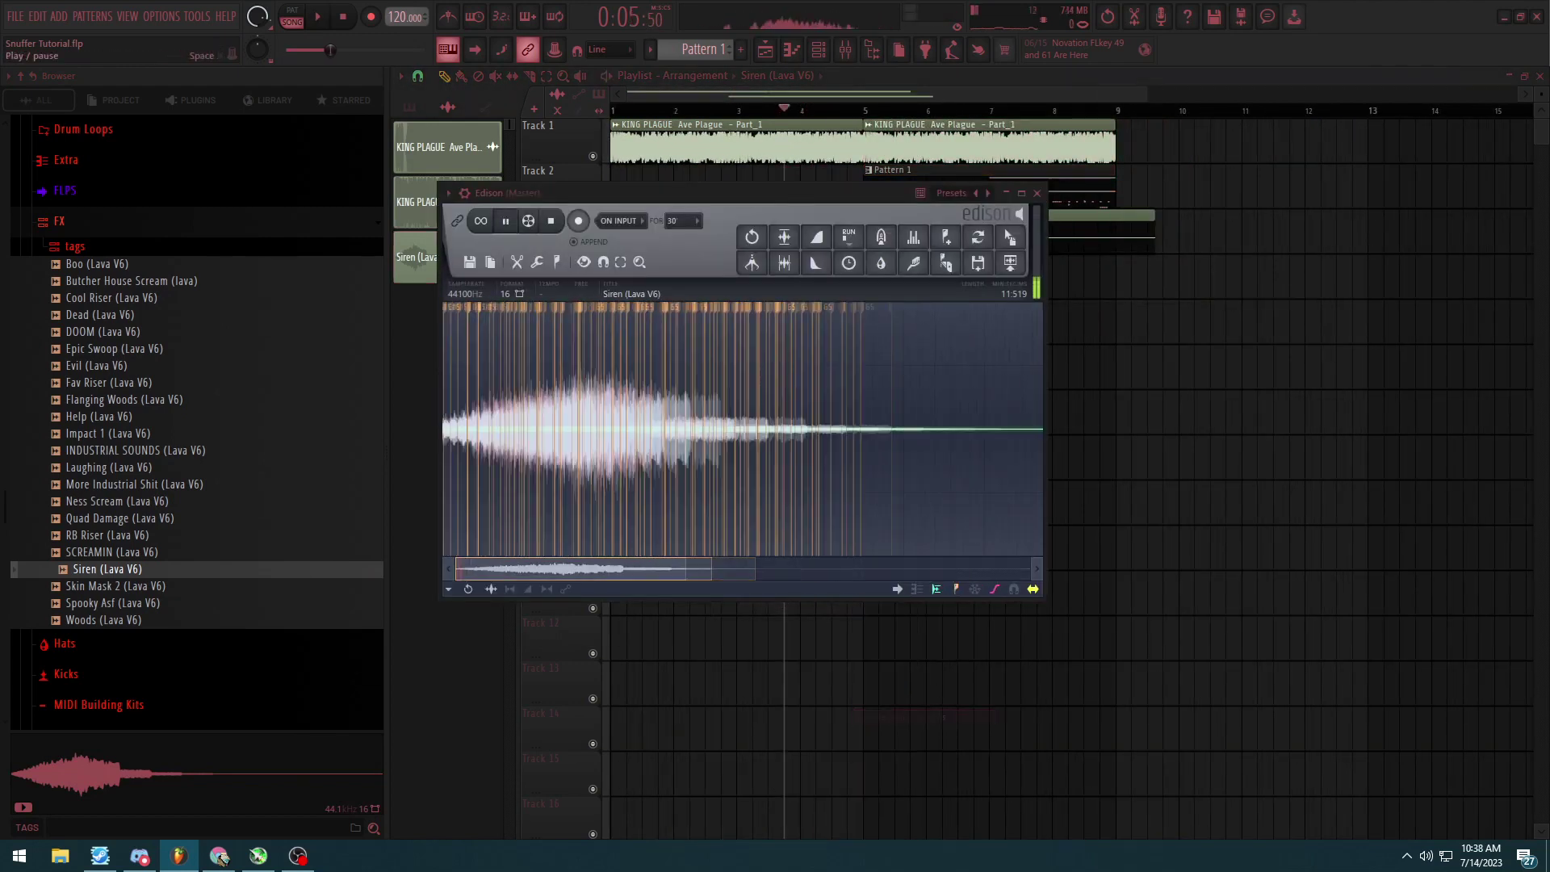
{"action": "key", "text": "space"}
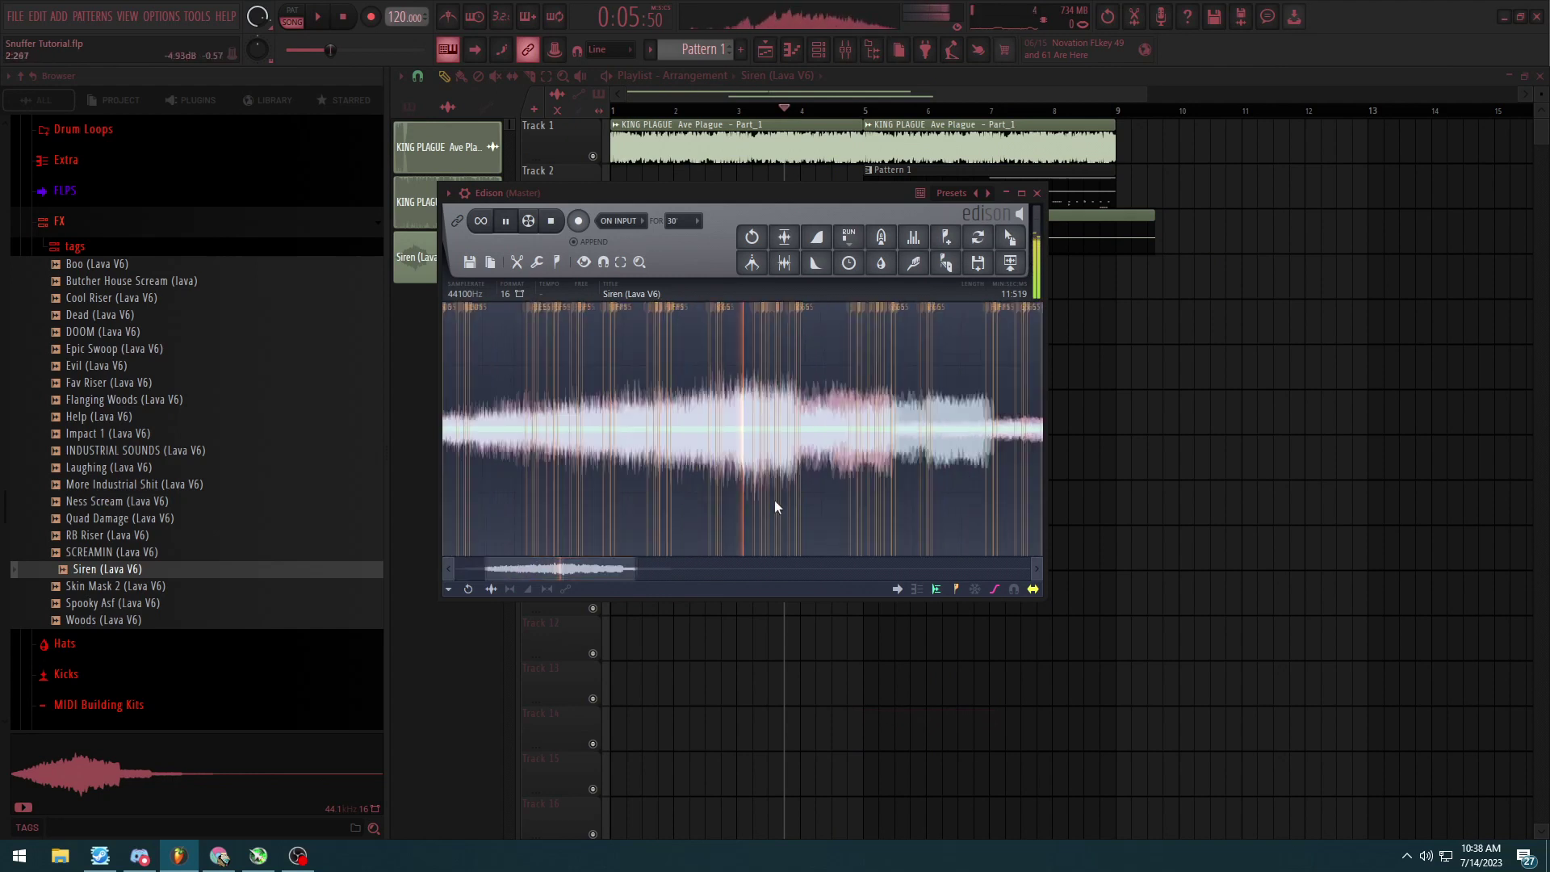
{"action": "left_click", "coordinate": [816, 262]}
{"action": "left_click", "coordinate": [1036, 193]}
{"action": "key", "text": "space"}
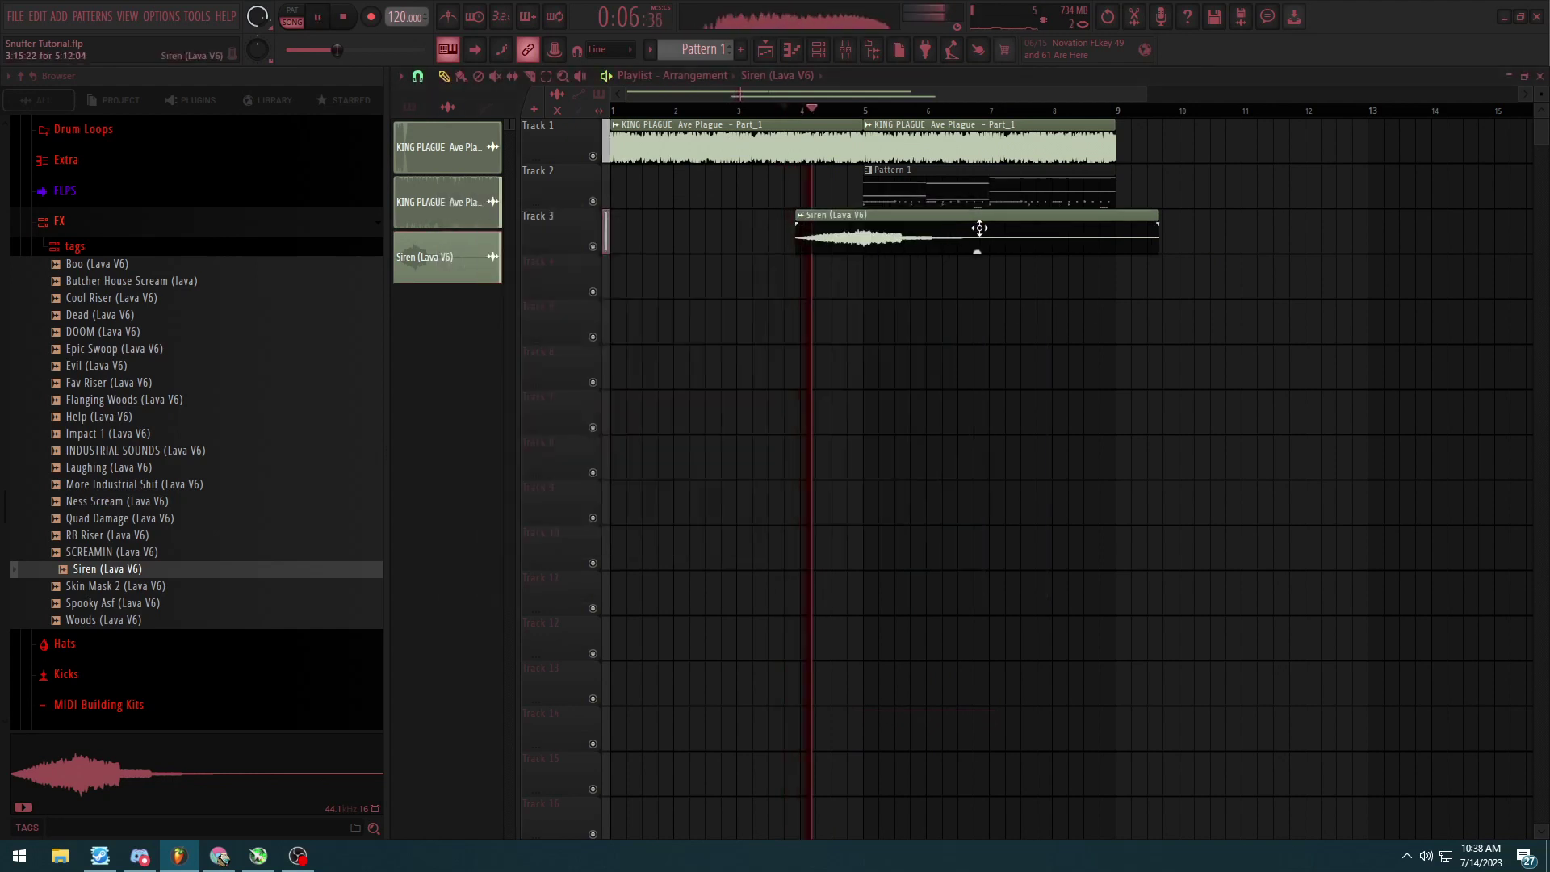
Step: Add ValhallaRoom to slot 6 of the siren's mixer track, lower the reverb's mix and adjust the siren's volume
{"action": "key", "text": "F9"}
{"action": "left_click", "coordinate": [1449, 270]}
{"action": "left_click", "coordinate": [1280, 460]}
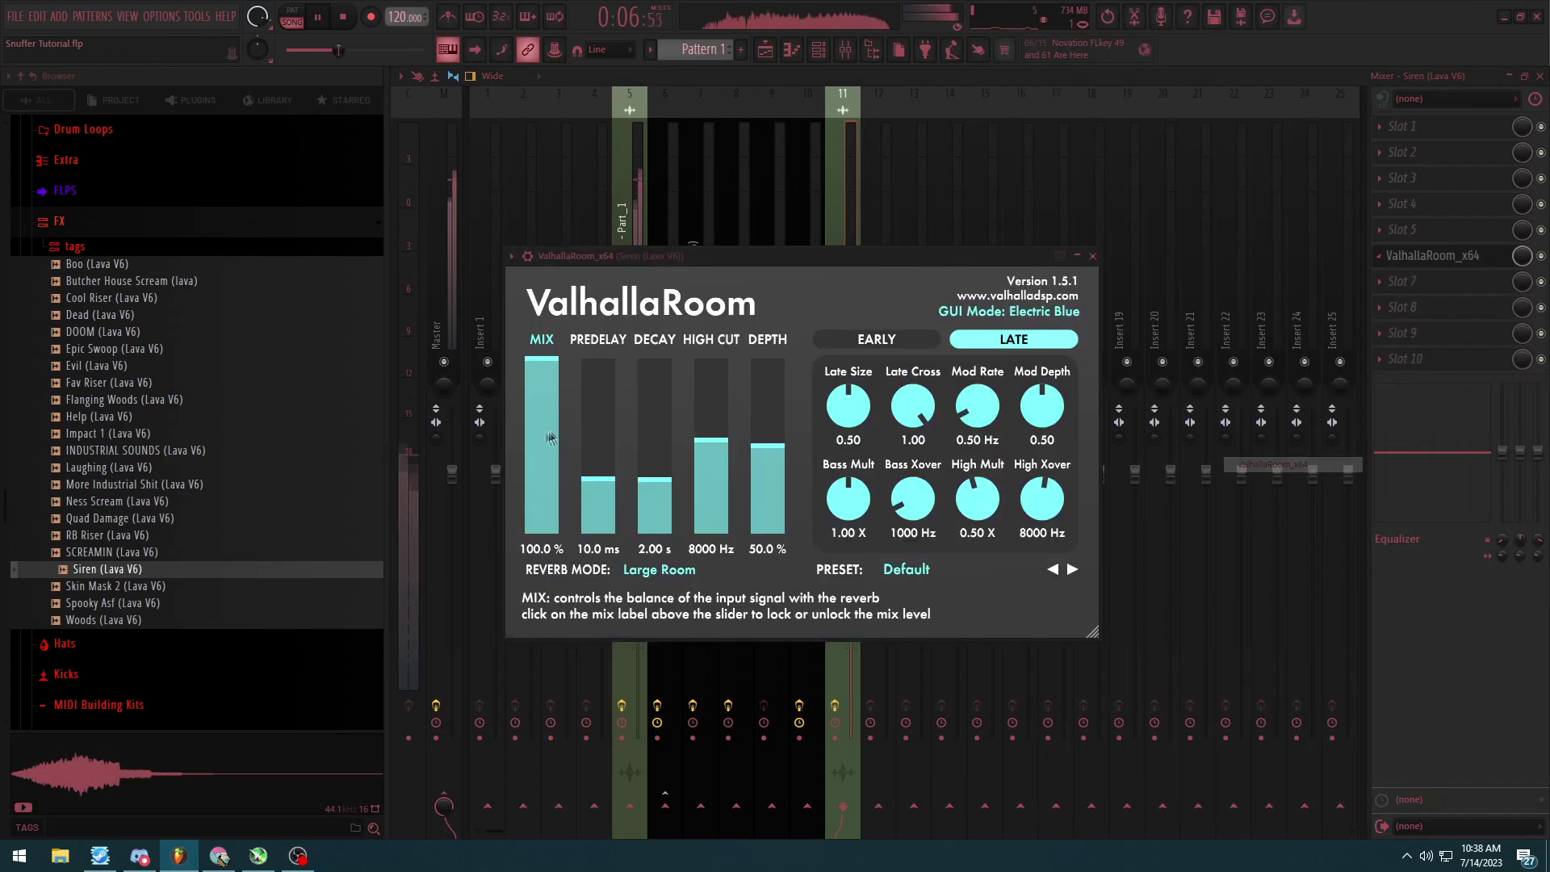
{"action": "left_click_drag", "start_coordinate": [536, 347], "coordinate": [536, 415]}
{"action": "key", "text": "Escape"}
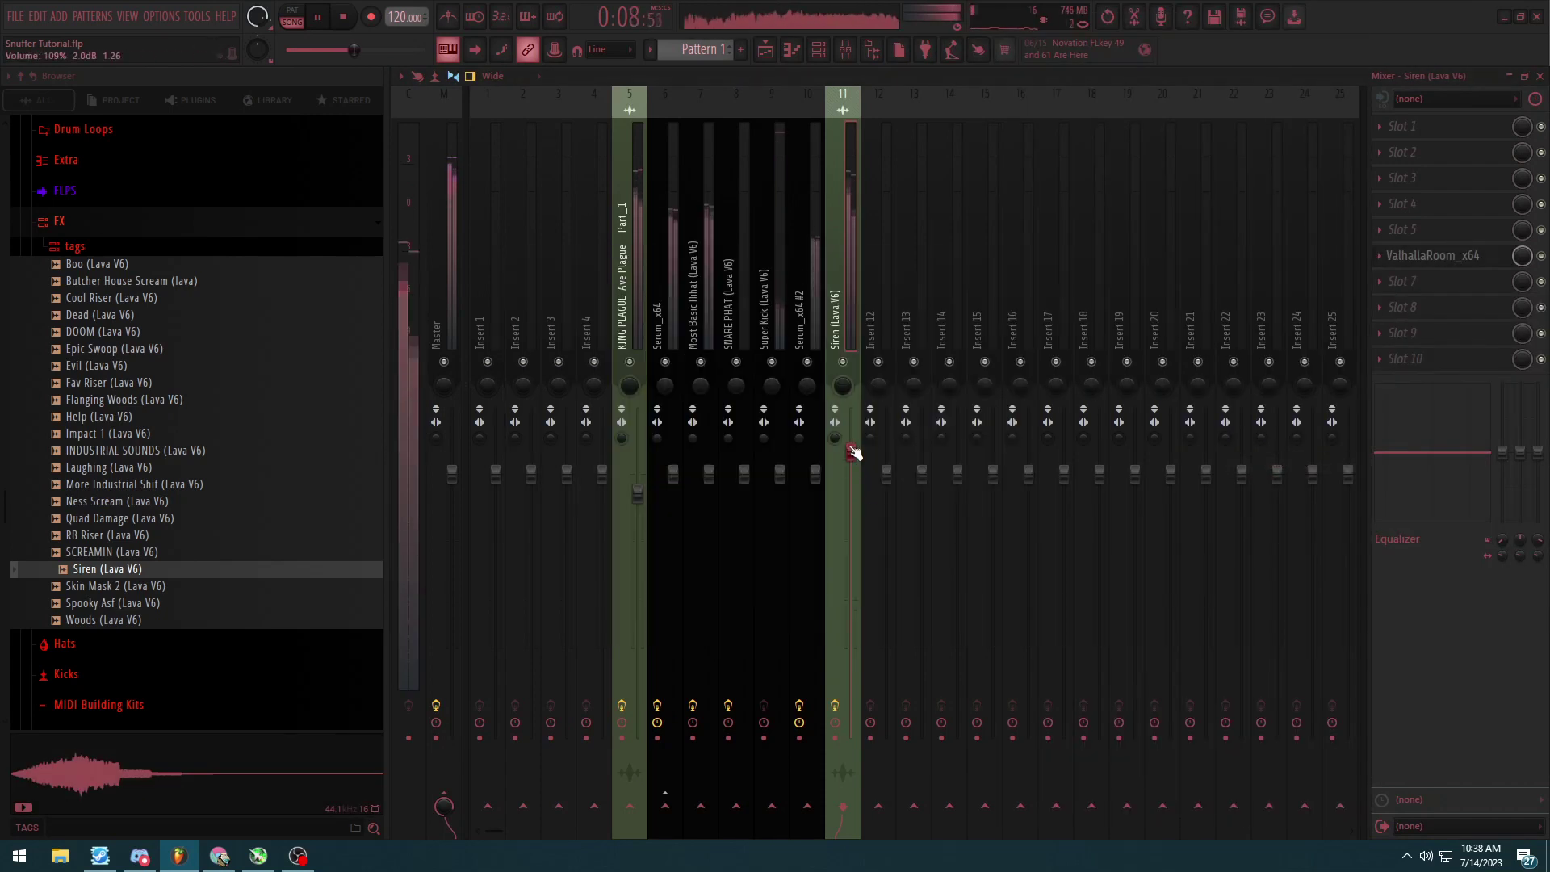
{"action": "left_click", "coordinate": [1538, 77]}
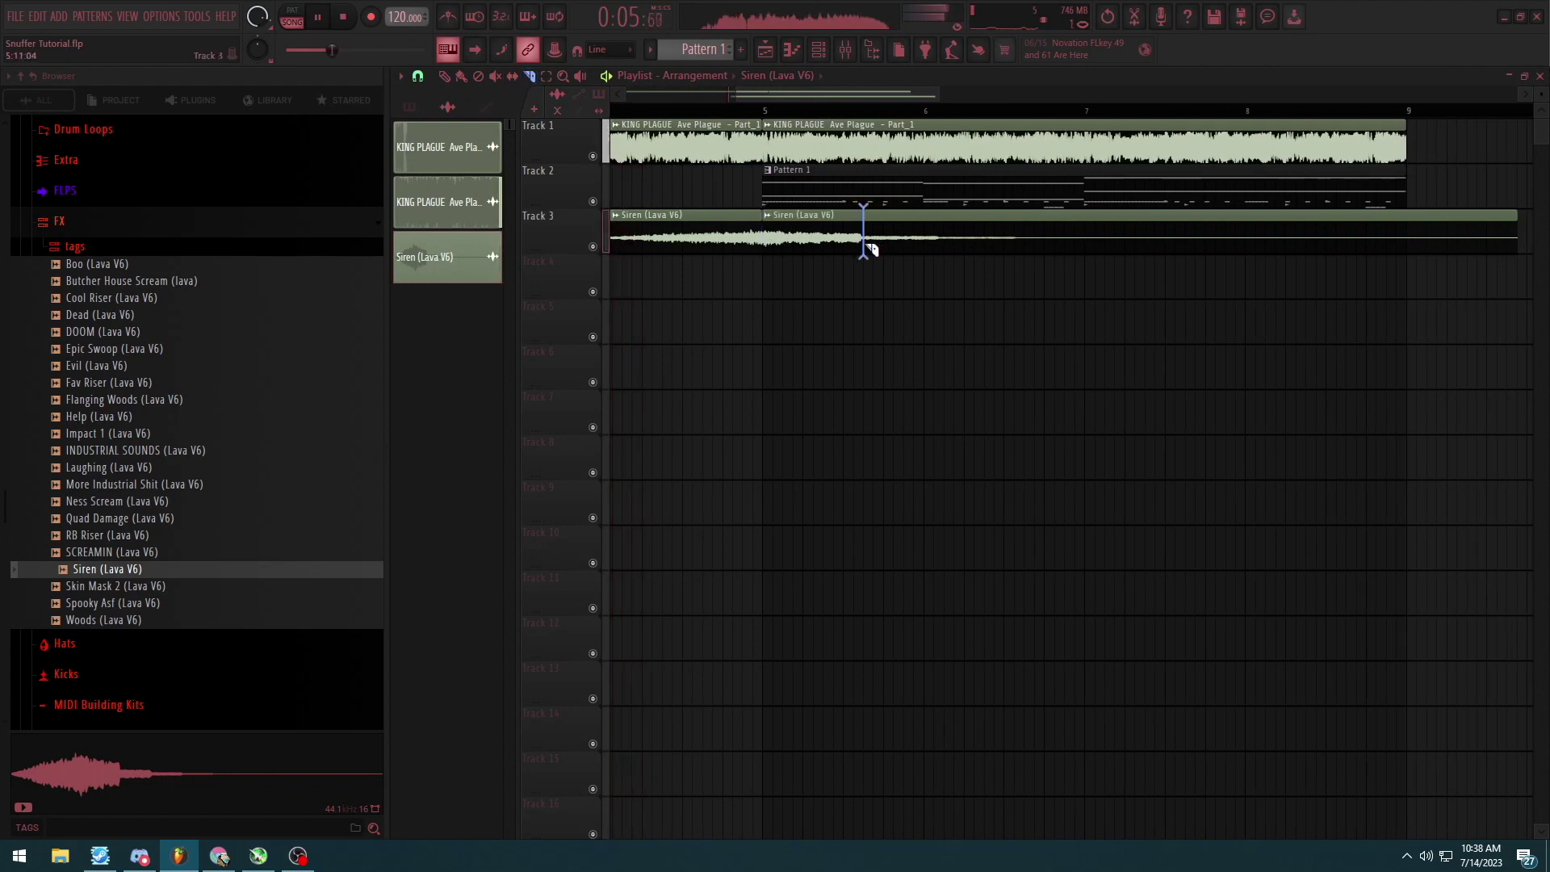
Step: Slice the siren in the middle of bar 5 and repeat the half-bar slice up to bar 9
{"action": "key", "text": "ctrl+z"}
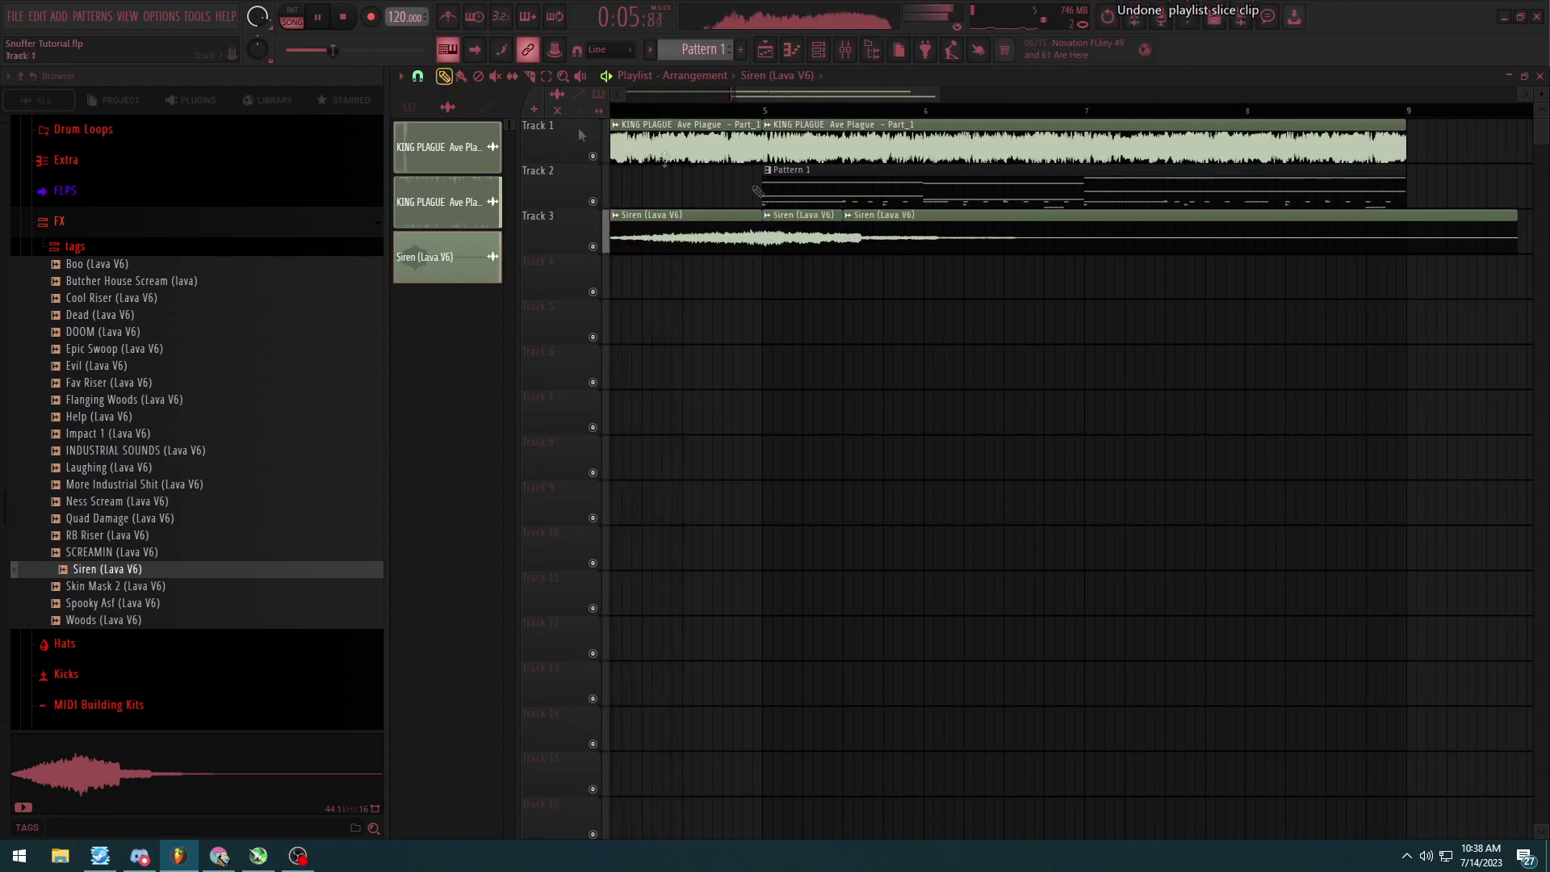
{"action": "scroll", "coordinate": [1029, 301], "scroll_direction": "down", "scroll_amount": 3}
{"action": "key", "text": "ctrl+b"}
{"action": "key", "text": "ctrl+b"}
{"action": "key", "text": "ctrl+b"}
{"action": "key", "text": "ctrl+b"}
{"action": "key", "text": "ctrl+b"}
{"action": "key", "text": "ctrl+b"}
{"action": "key", "text": "ctrl+b"}
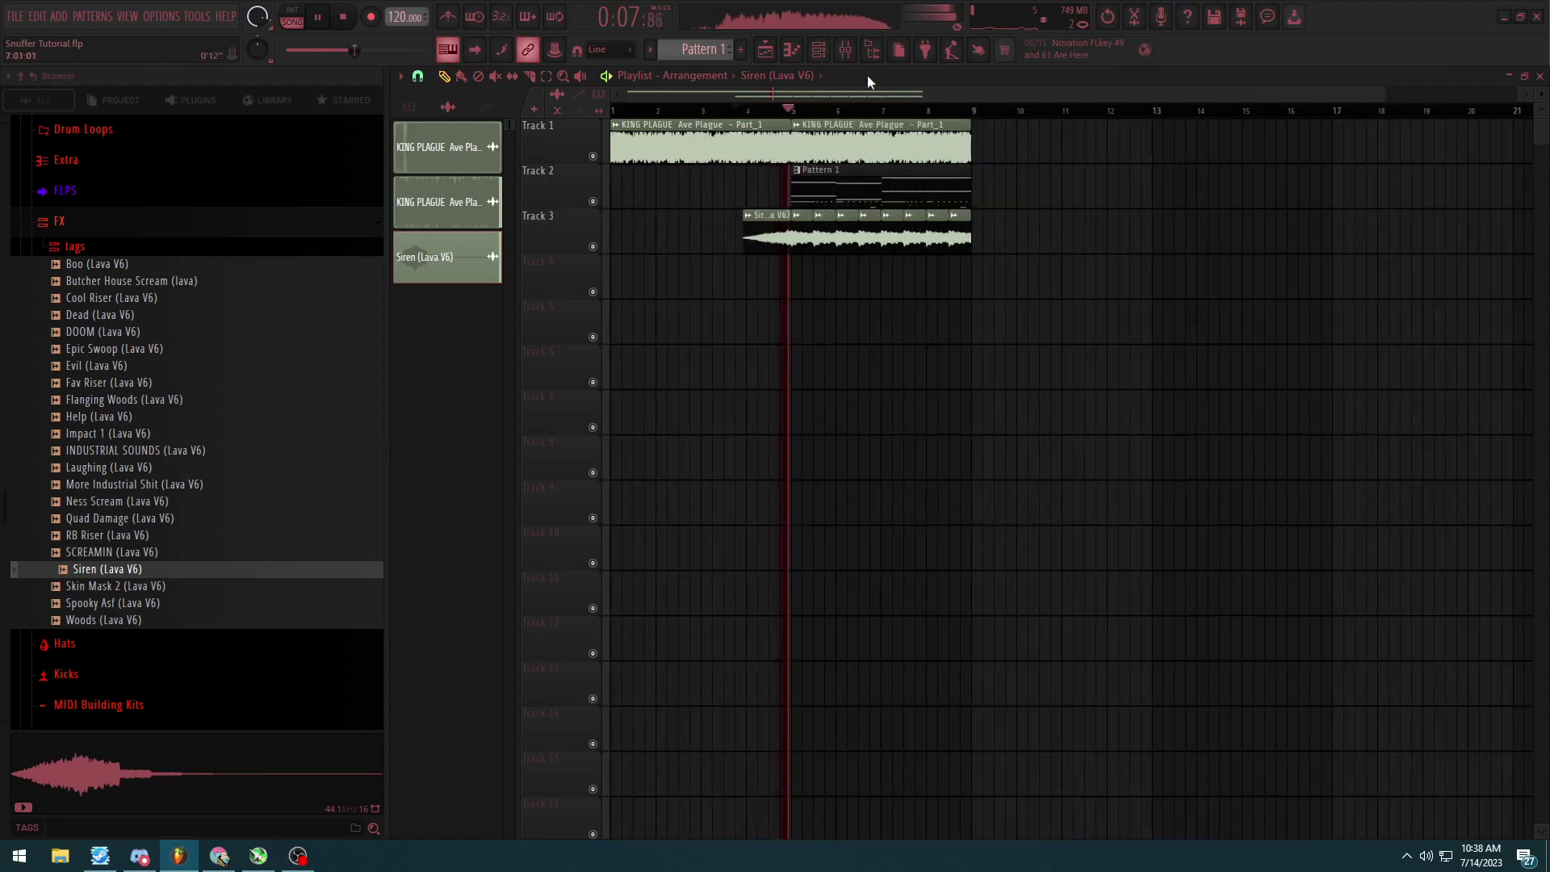
Step: Cut the siren repeats on Track 3 back to bar 6 and fade out the last slice
{"action": "left_click", "coordinate": [845, 50]}
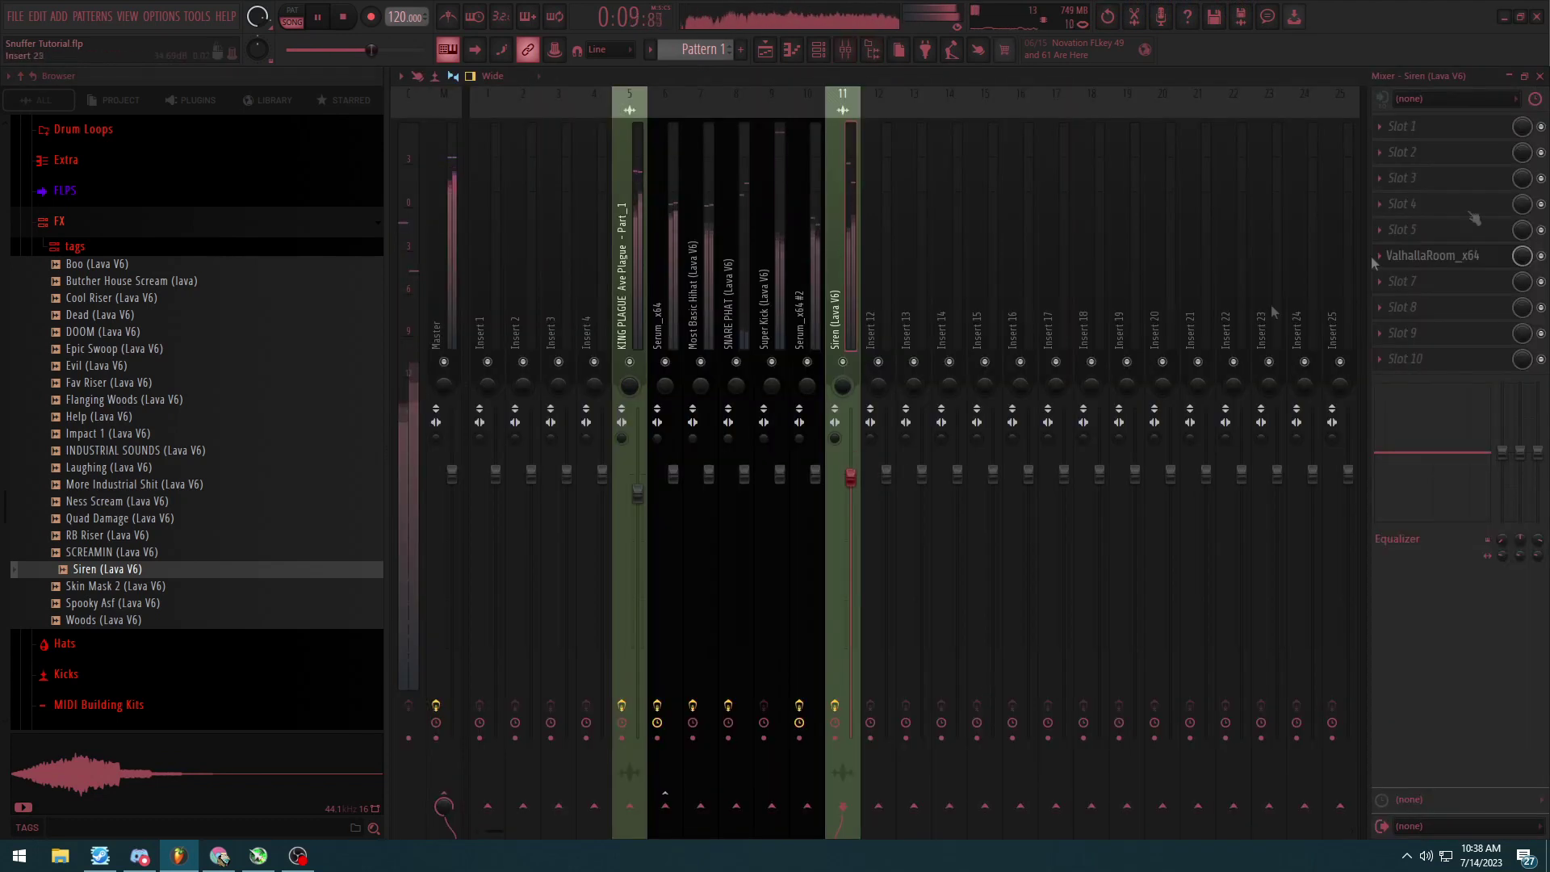
{"action": "key", "text": "F9"}
{"action": "left_click_drag", "start_coordinate": [1058, 234], "coordinate": [843, 226]}
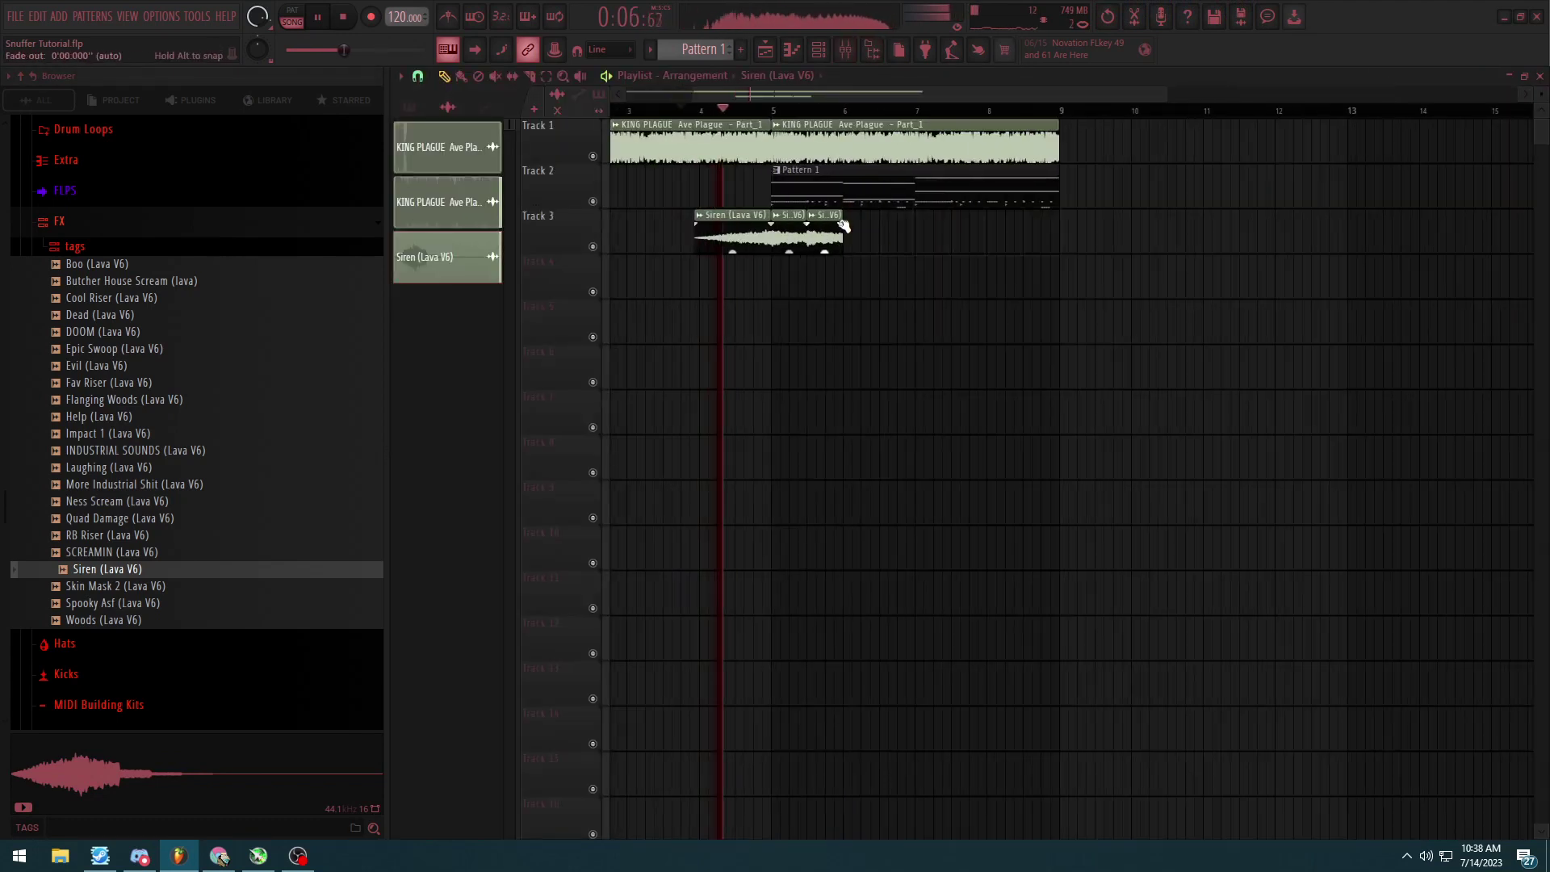
{"action": "scroll", "coordinate": [816, 242], "scroll_direction": "down", "scroll_amount": 2}
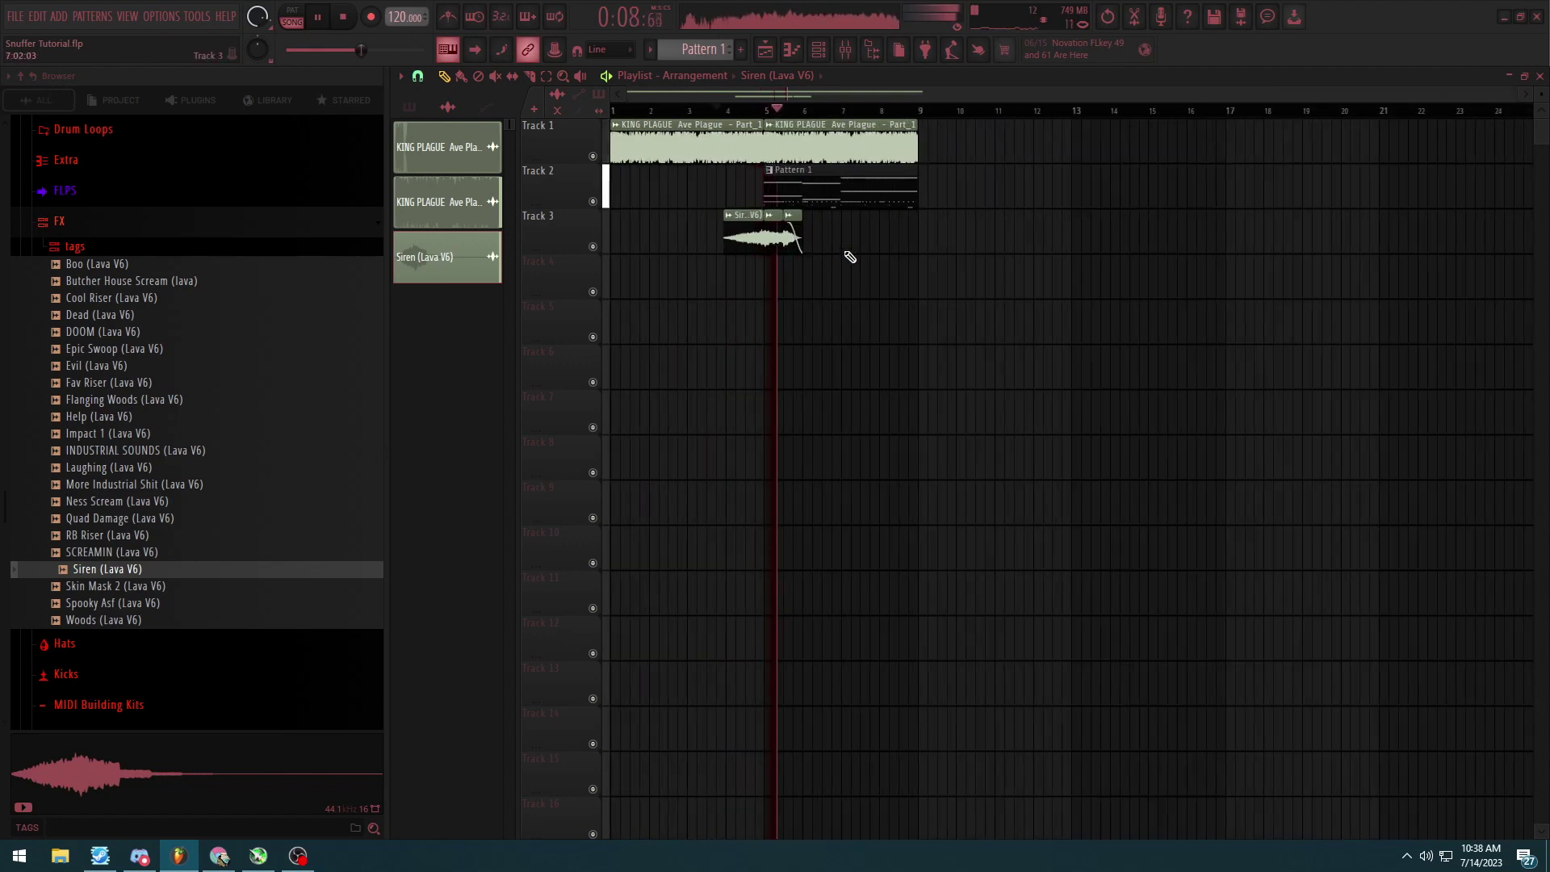
{"action": "key", "text": "space"}
Step: Replace the half-bar siren slices with a single slice extended from bar 5 to bar 6, and play the arrangement
{"action": "scroll", "coordinate": [815, 237], "scroll_direction": "up", "scroll_amount": 2}
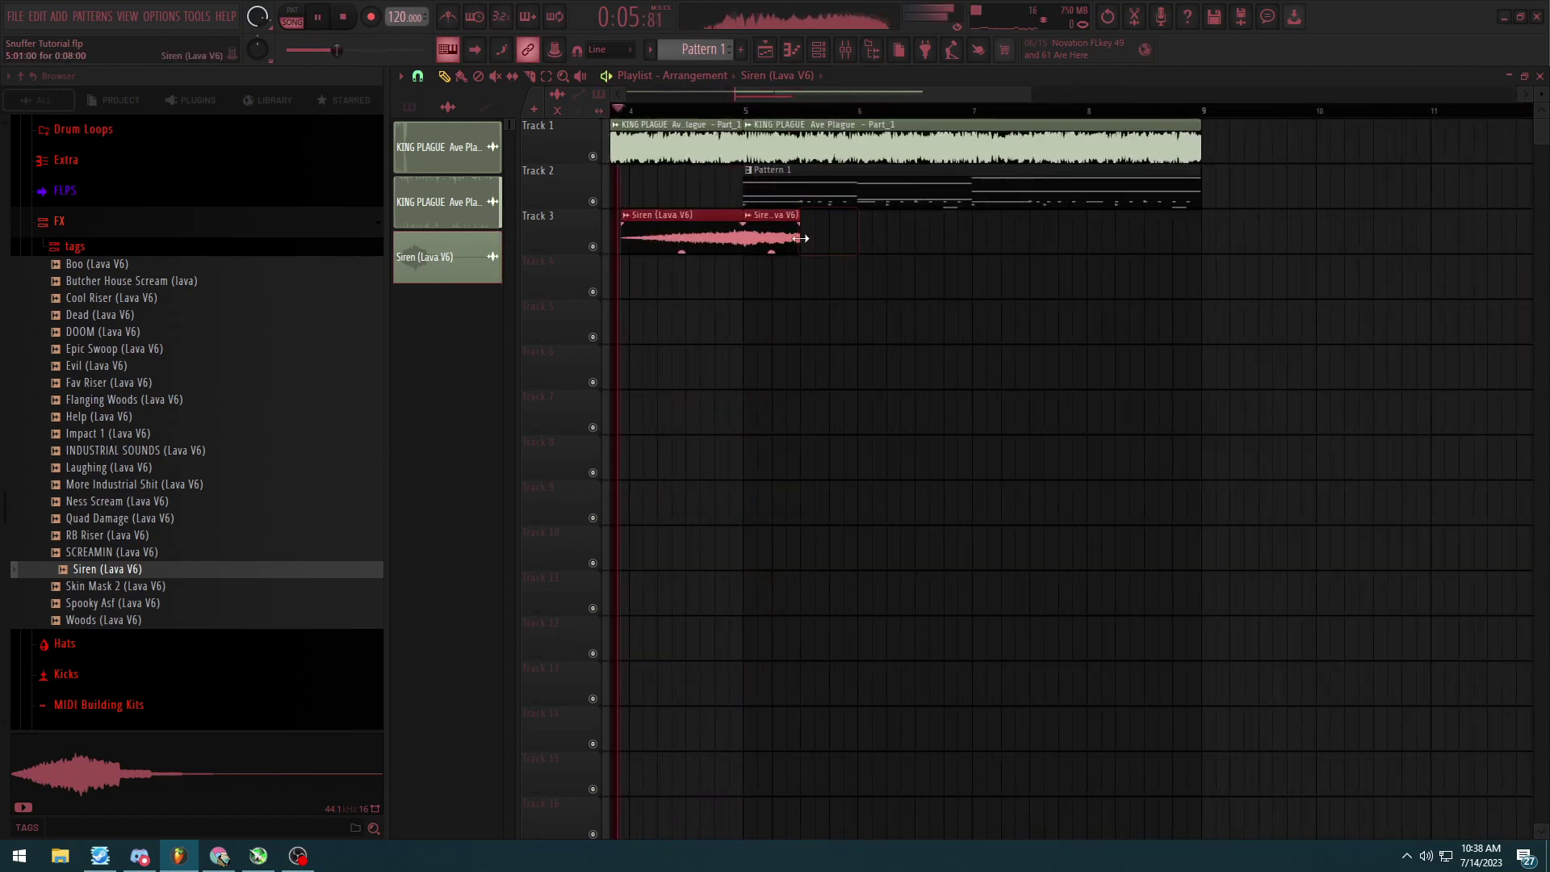
{"action": "left_click_drag", "start_coordinate": [802, 238], "coordinate": [854, 248]}
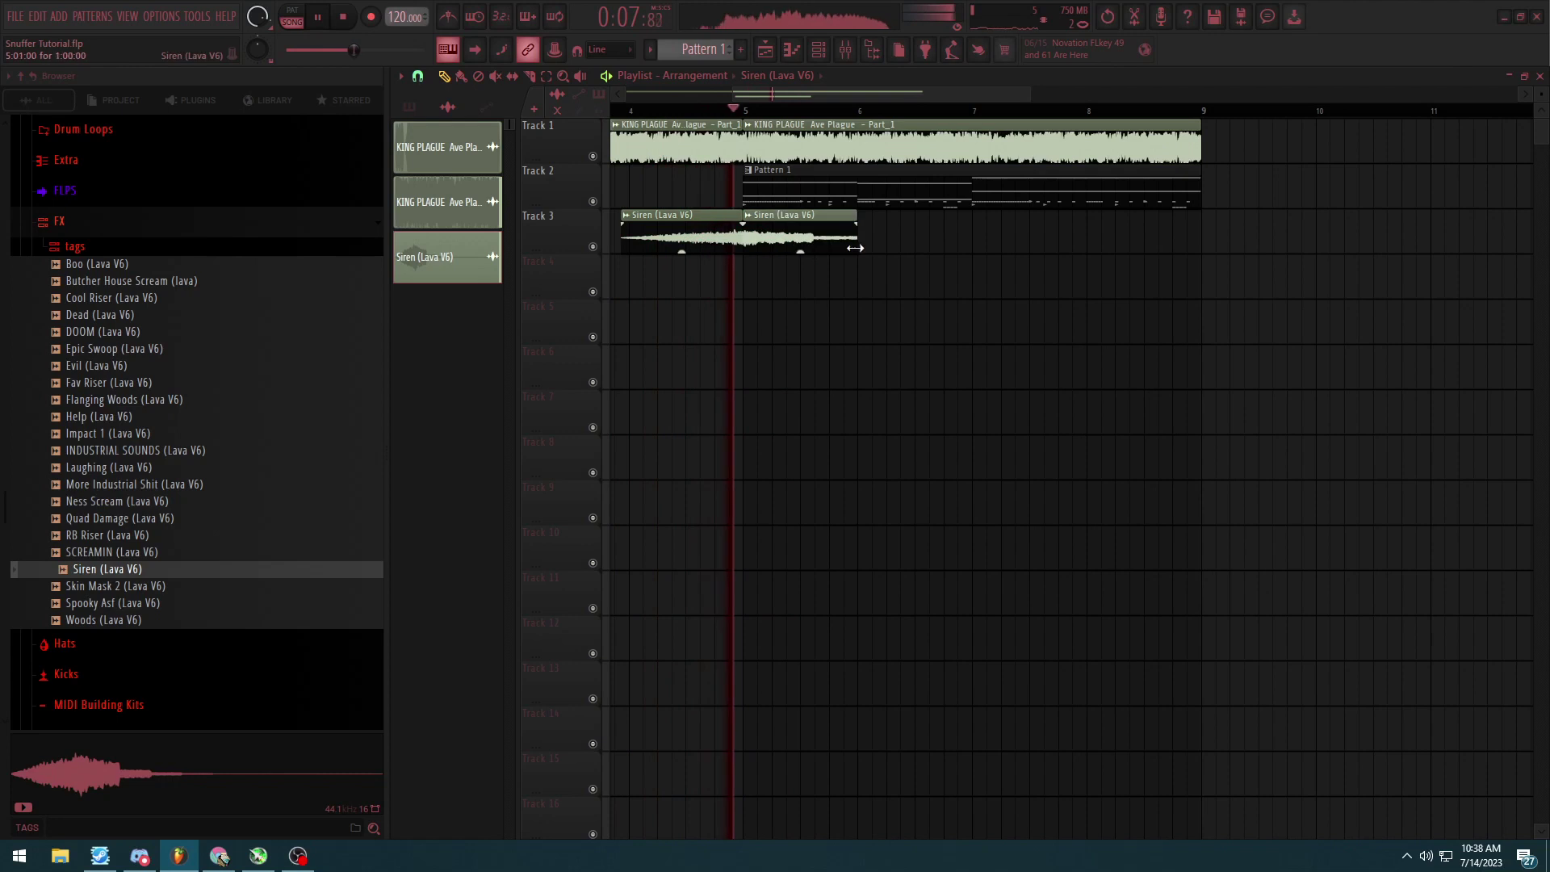
{"action": "scroll", "coordinate": [857, 248], "scroll_direction": "down", "scroll_amount": 1}
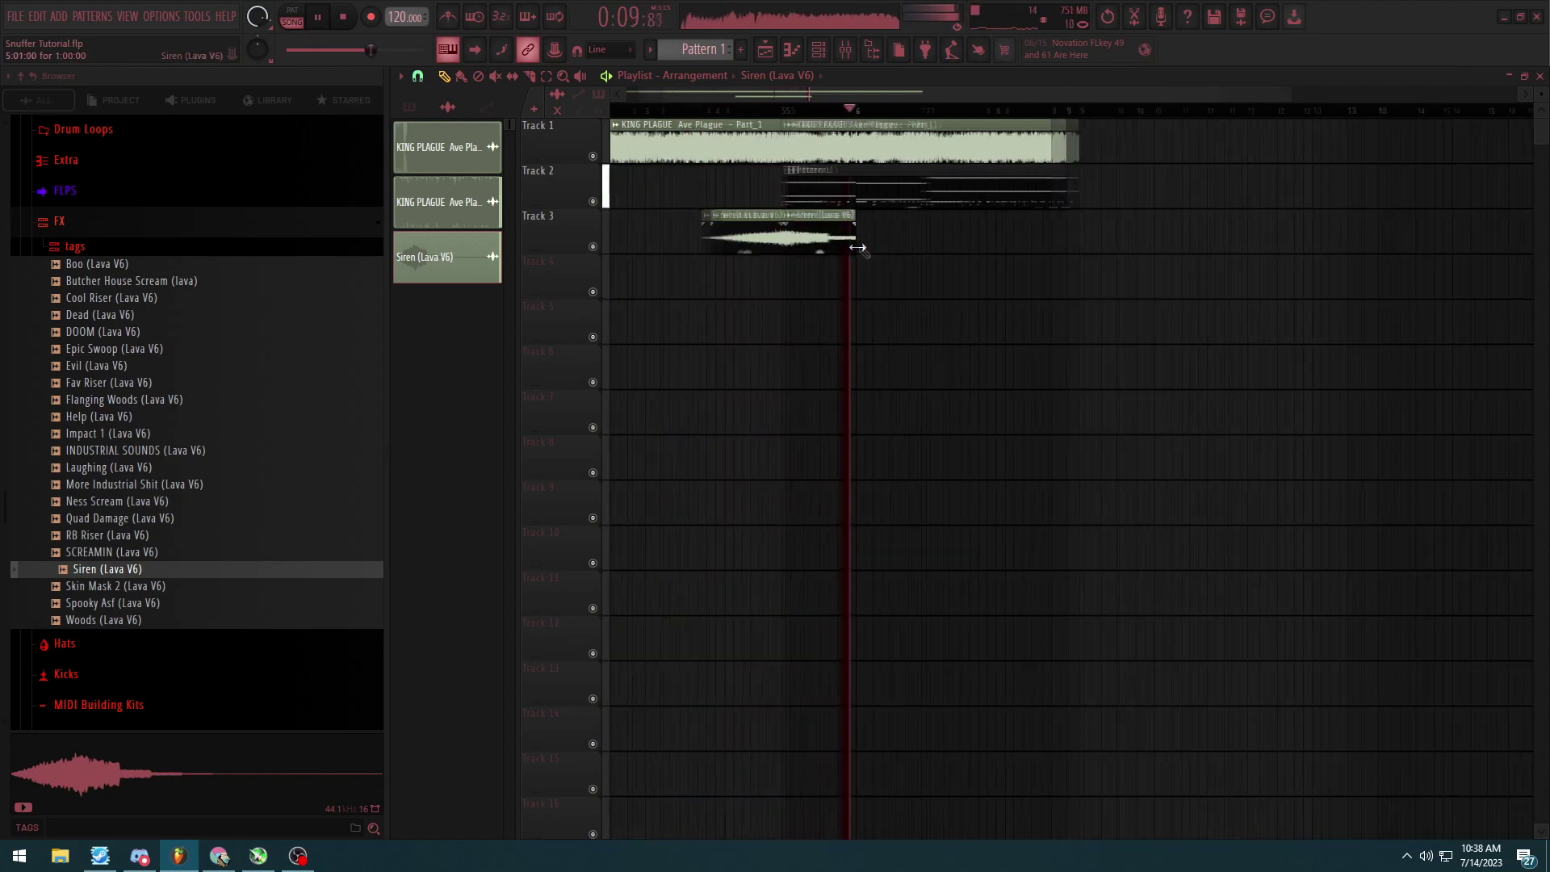
{"action": "scroll", "coordinate": [858, 249], "scroll_direction": "down", "scroll_amount": 2}
{"action": "left_click", "coordinate": [829, 201]}
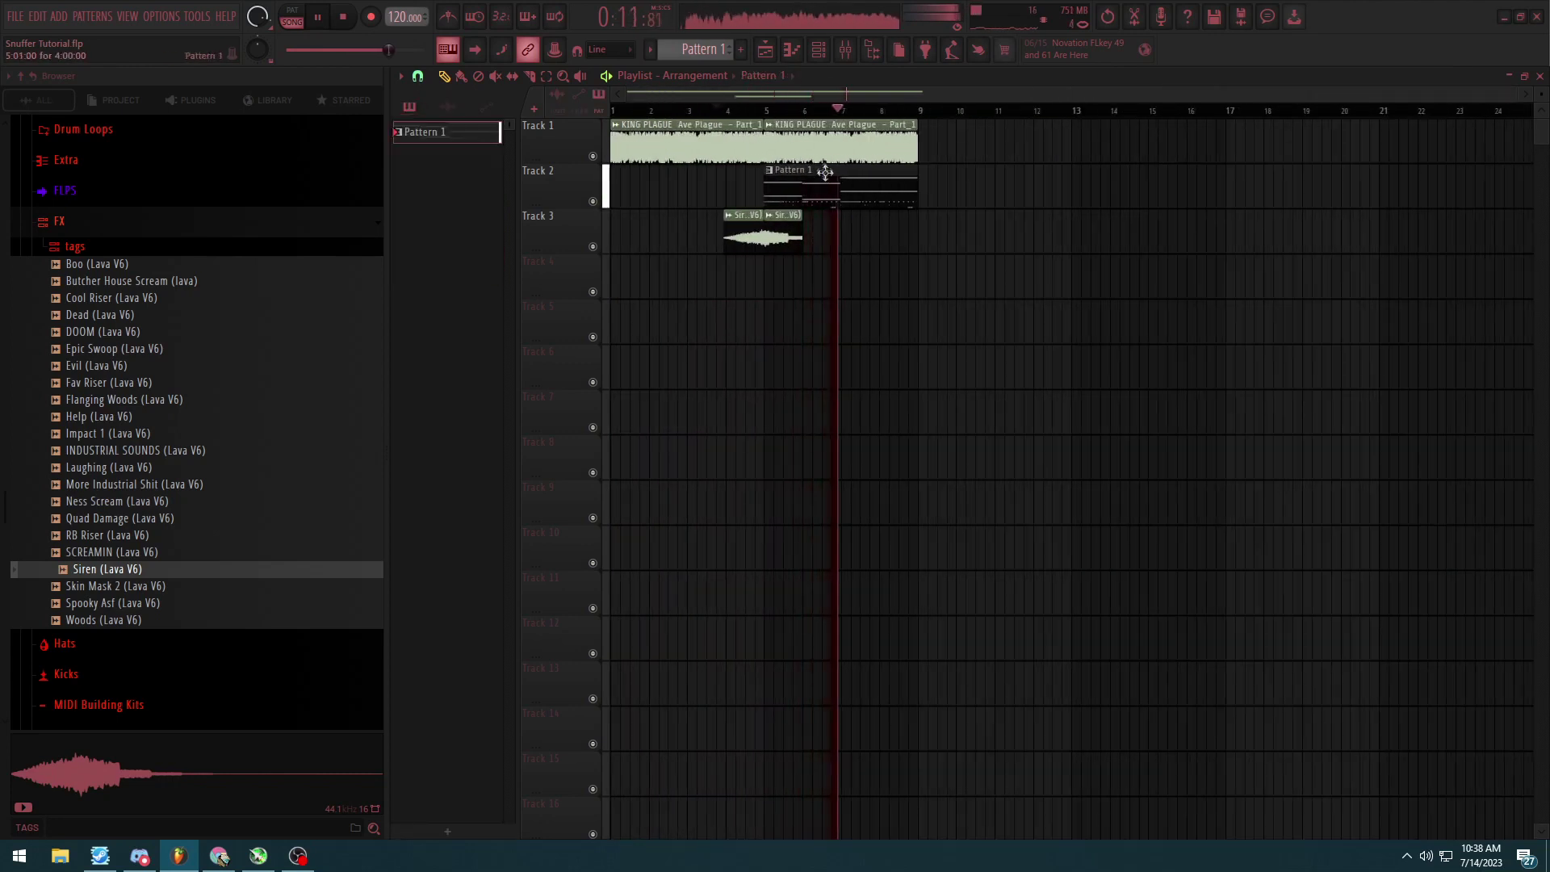
{"action": "key", "text": "space"}
Step: Load the RB3 MASTER preset from the drum kit's Presets Master folder onto the Master mixer track
{"action": "key", "text": "F9"}
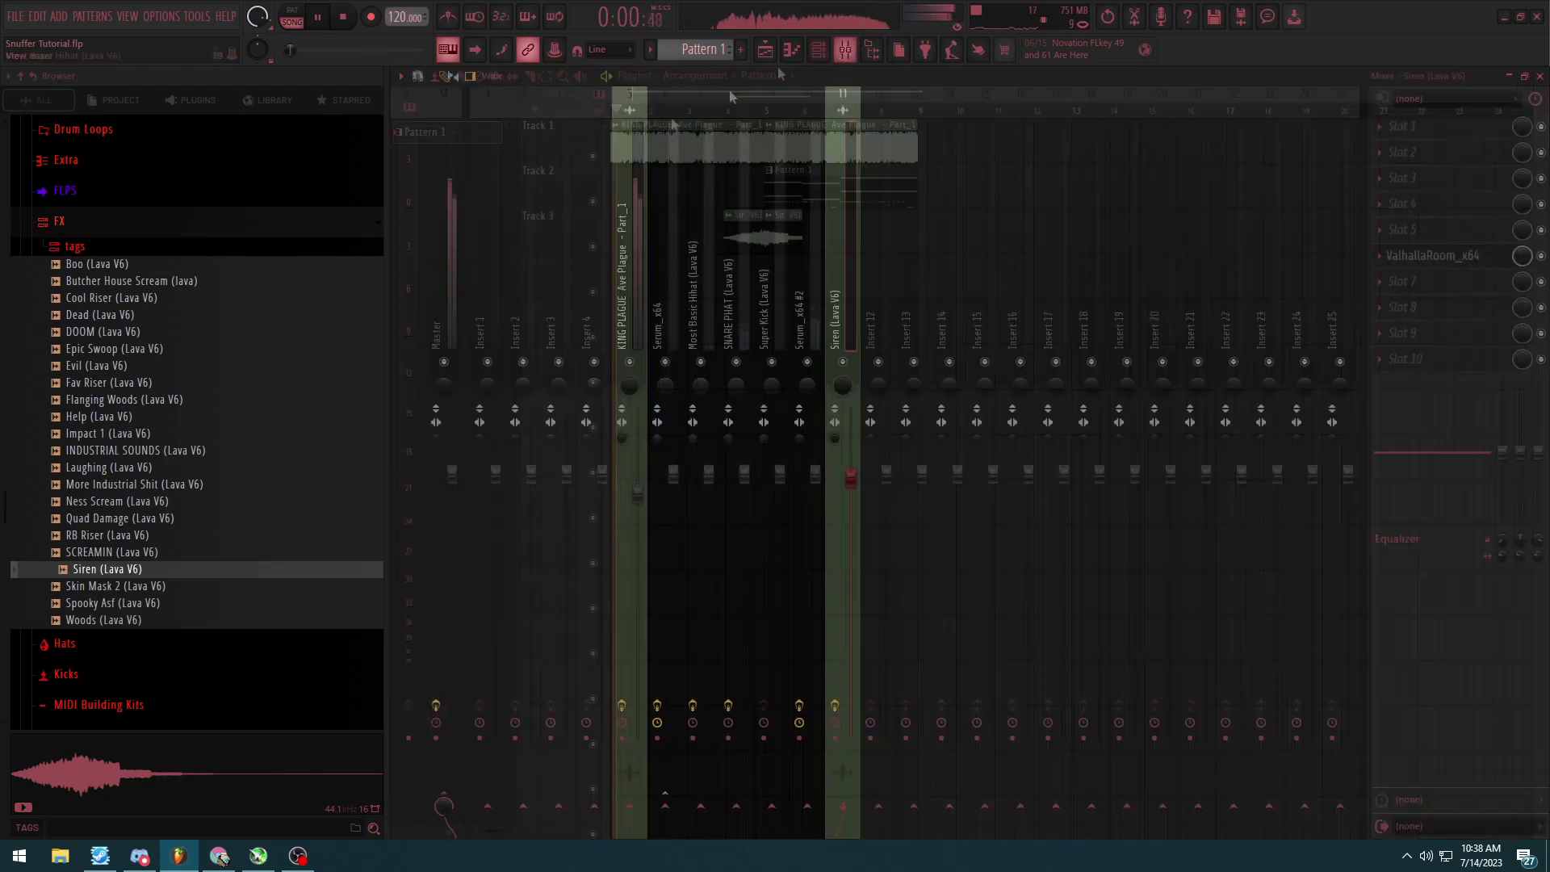
{"action": "scroll", "coordinate": [102, 457], "scroll_direction": "down", "scroll_amount": 5}
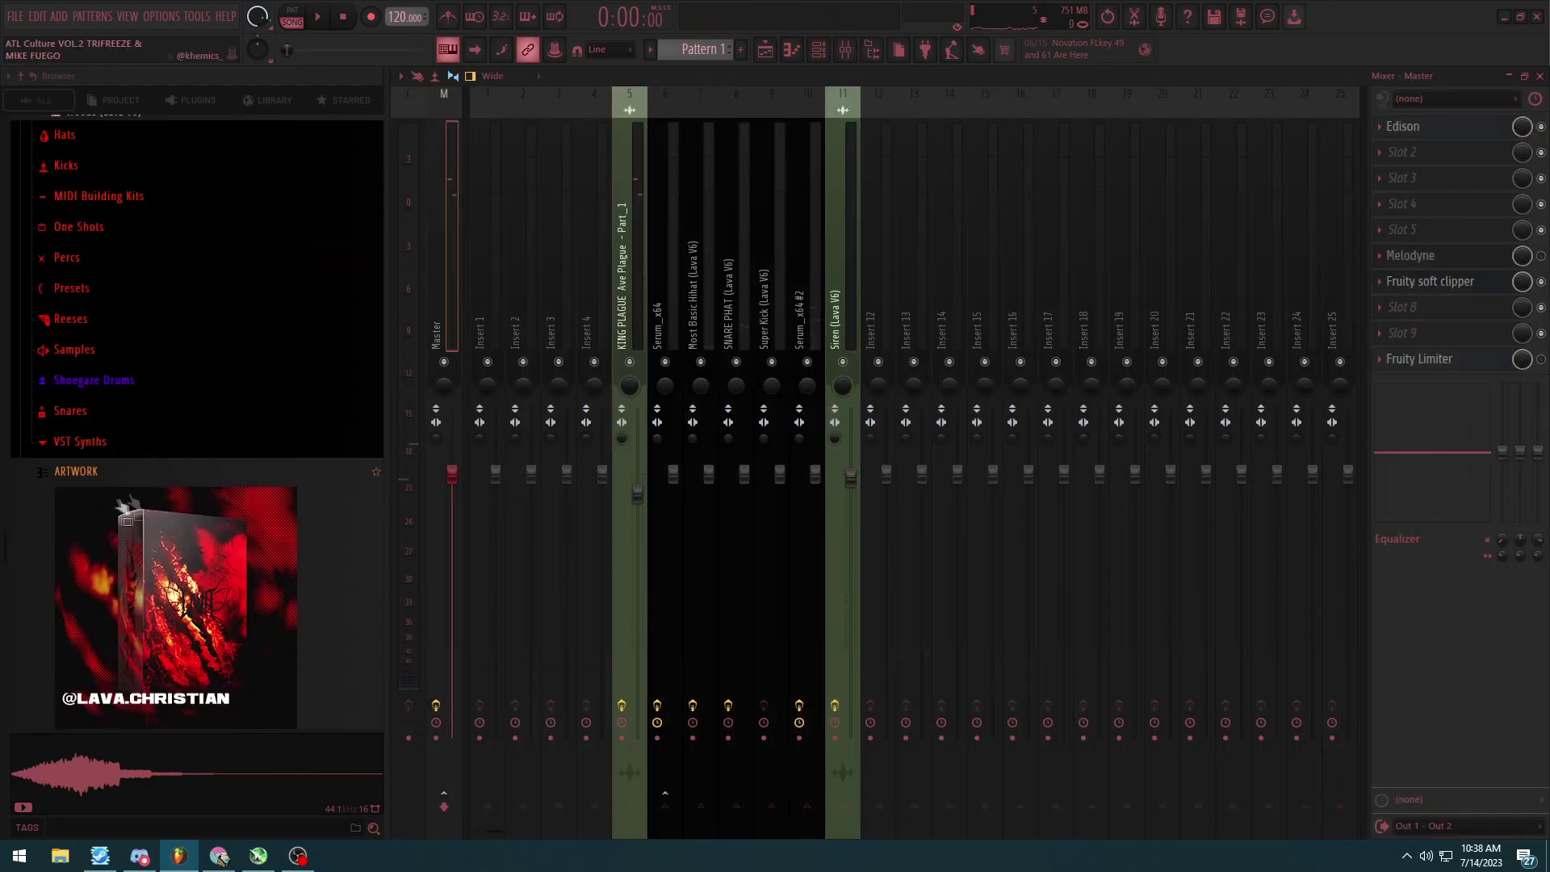
{"action": "left_click", "coordinate": [89, 288]}
{"action": "left_click", "coordinate": [89, 312]}
{"action": "left_click", "coordinate": [92, 399]}
{"action": "left_click", "coordinate": [92, 398]}
{"action": "left_click", "coordinate": [83, 418]}
{"action": "left_click_drag", "start_coordinate": [109, 436], "coordinate": [442, 295]}
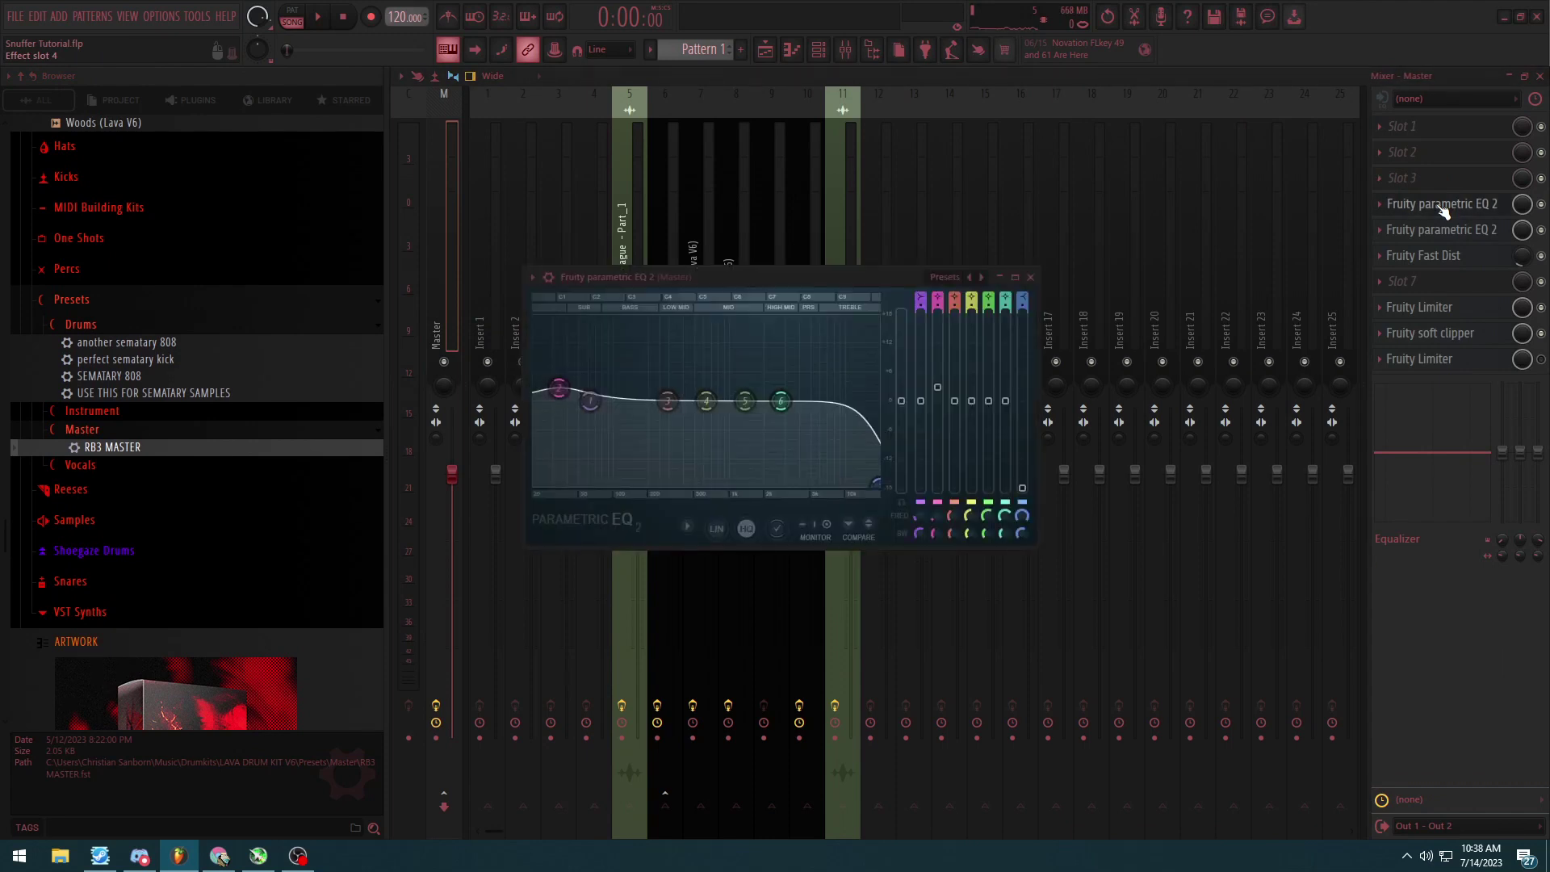
Step: Play the arrangement and examine the curves of both Fruity parametric EQ 2 effects on the Master track
{"action": "left_click", "coordinate": [1443, 211]}
{"action": "key", "text": "F5"}
{"action": "key", "text": "space"}
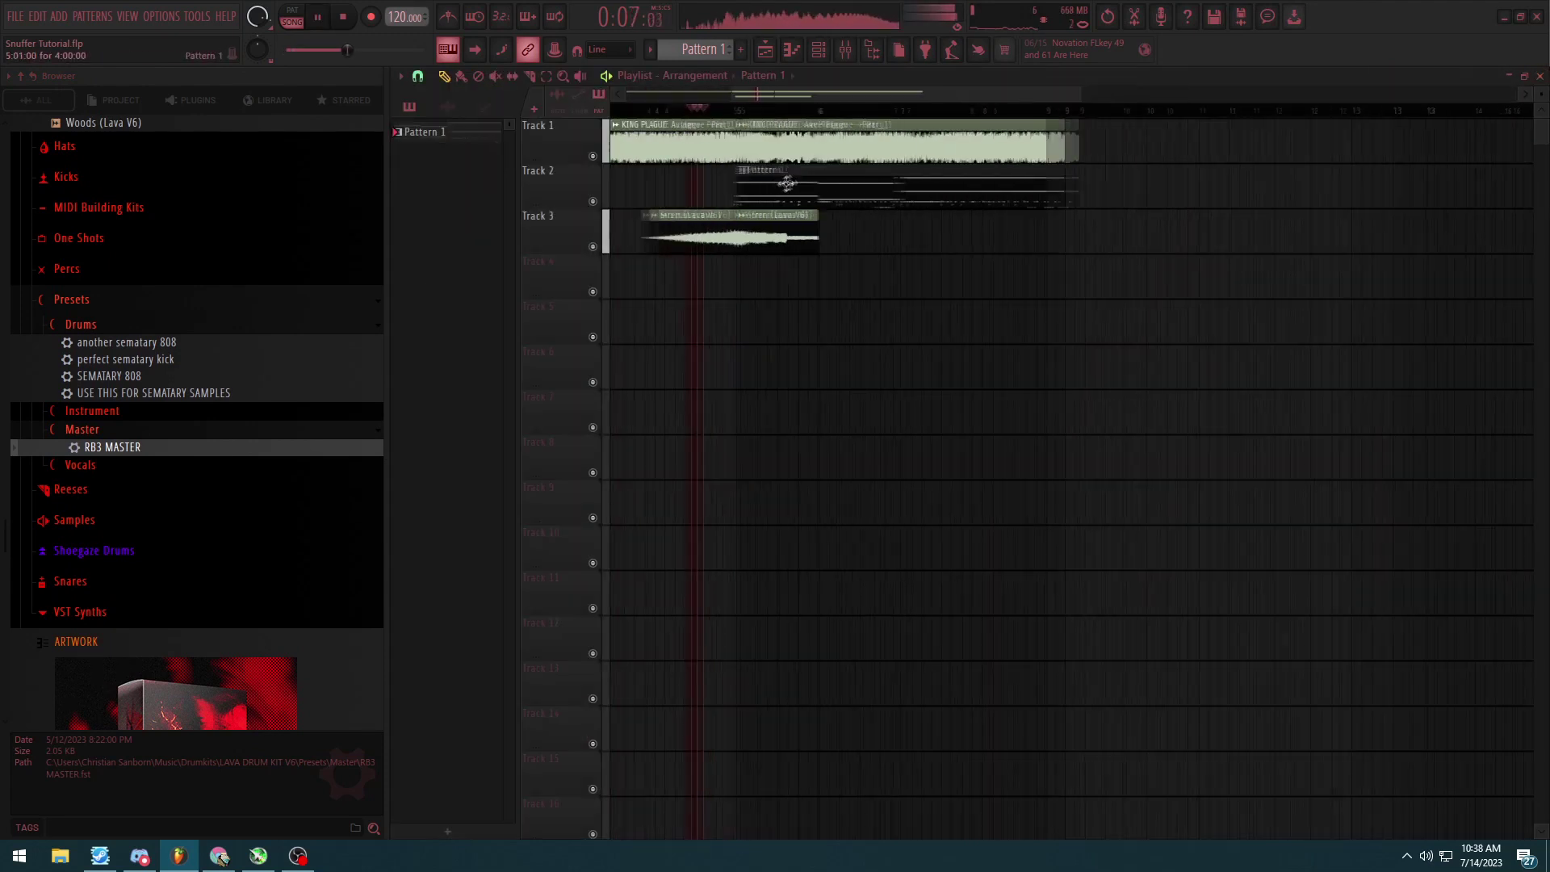
{"action": "scroll", "coordinate": [795, 201], "scroll_direction": "down", "scroll_amount": 2}
{"action": "left_click", "coordinate": [854, 57]}
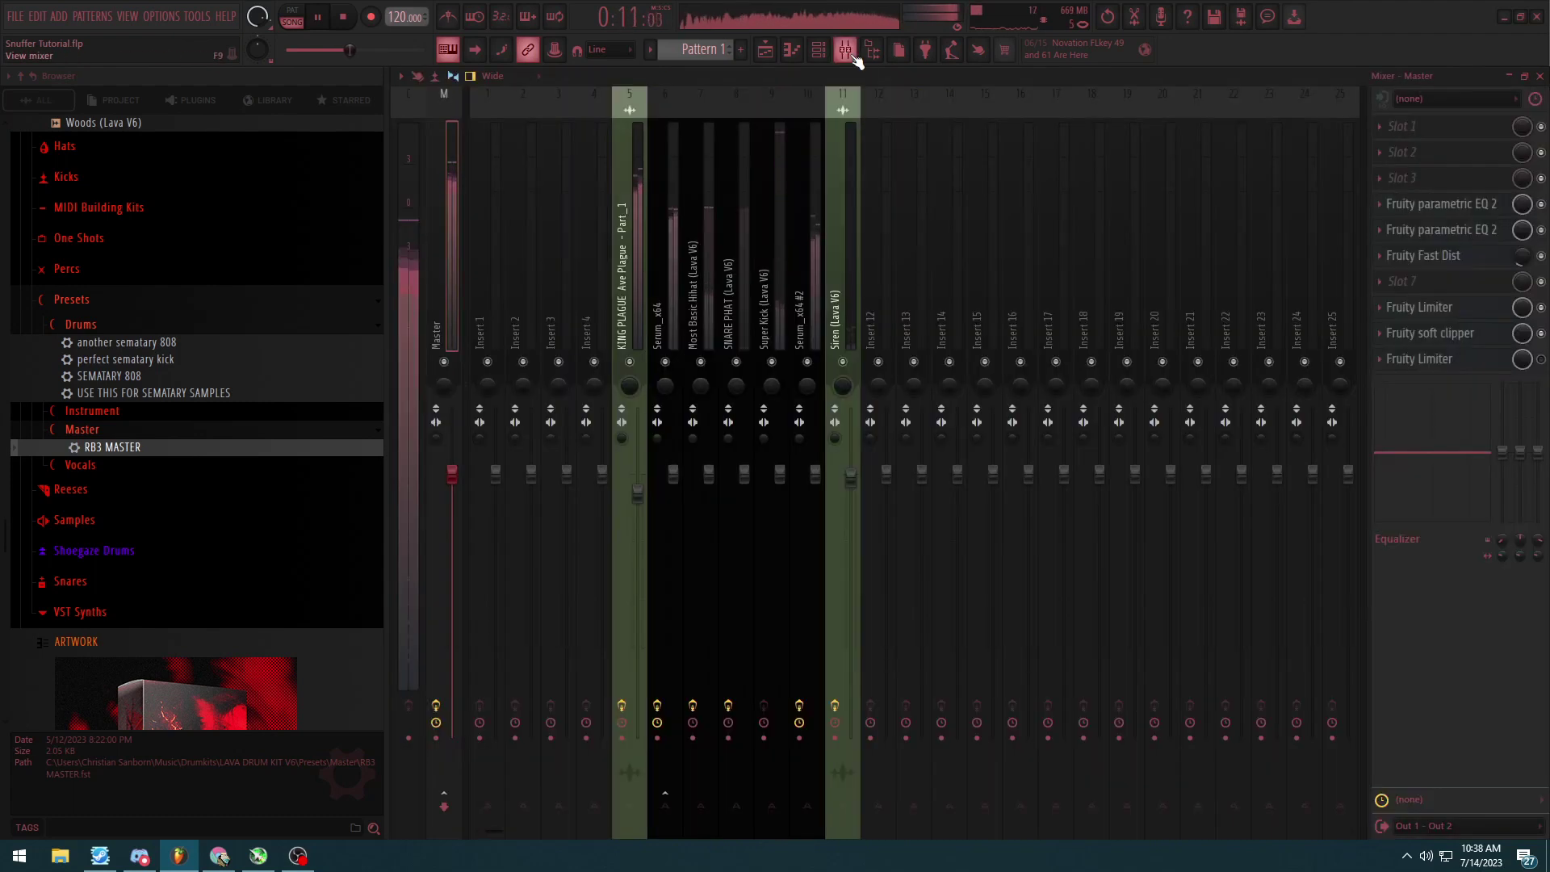
{"action": "left_click", "coordinate": [1488, 232]}
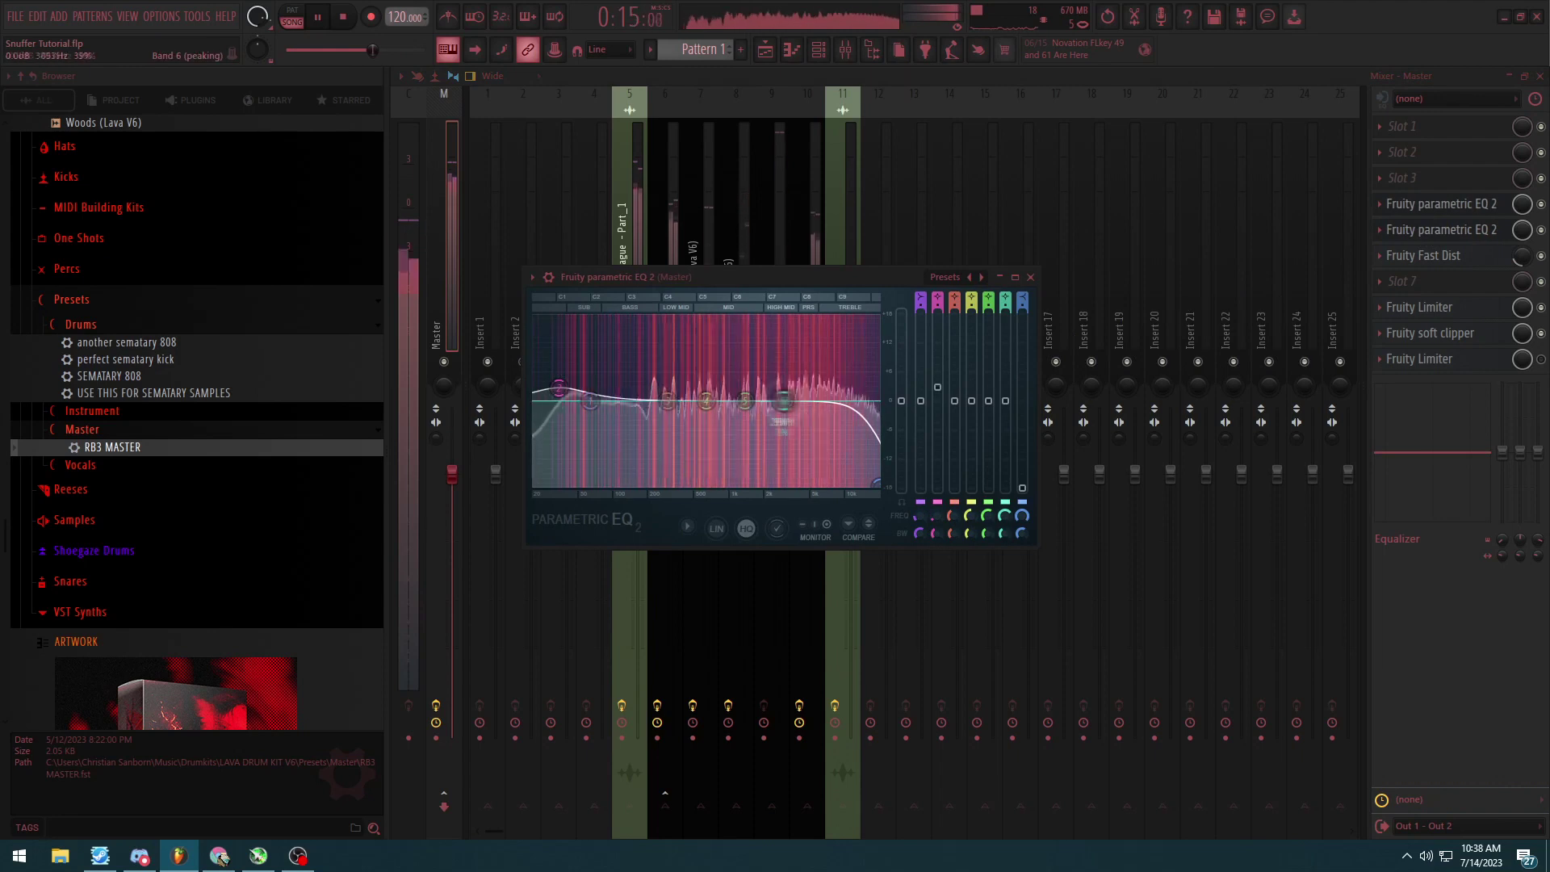
{"action": "left_click", "coordinate": [1412, 230]}
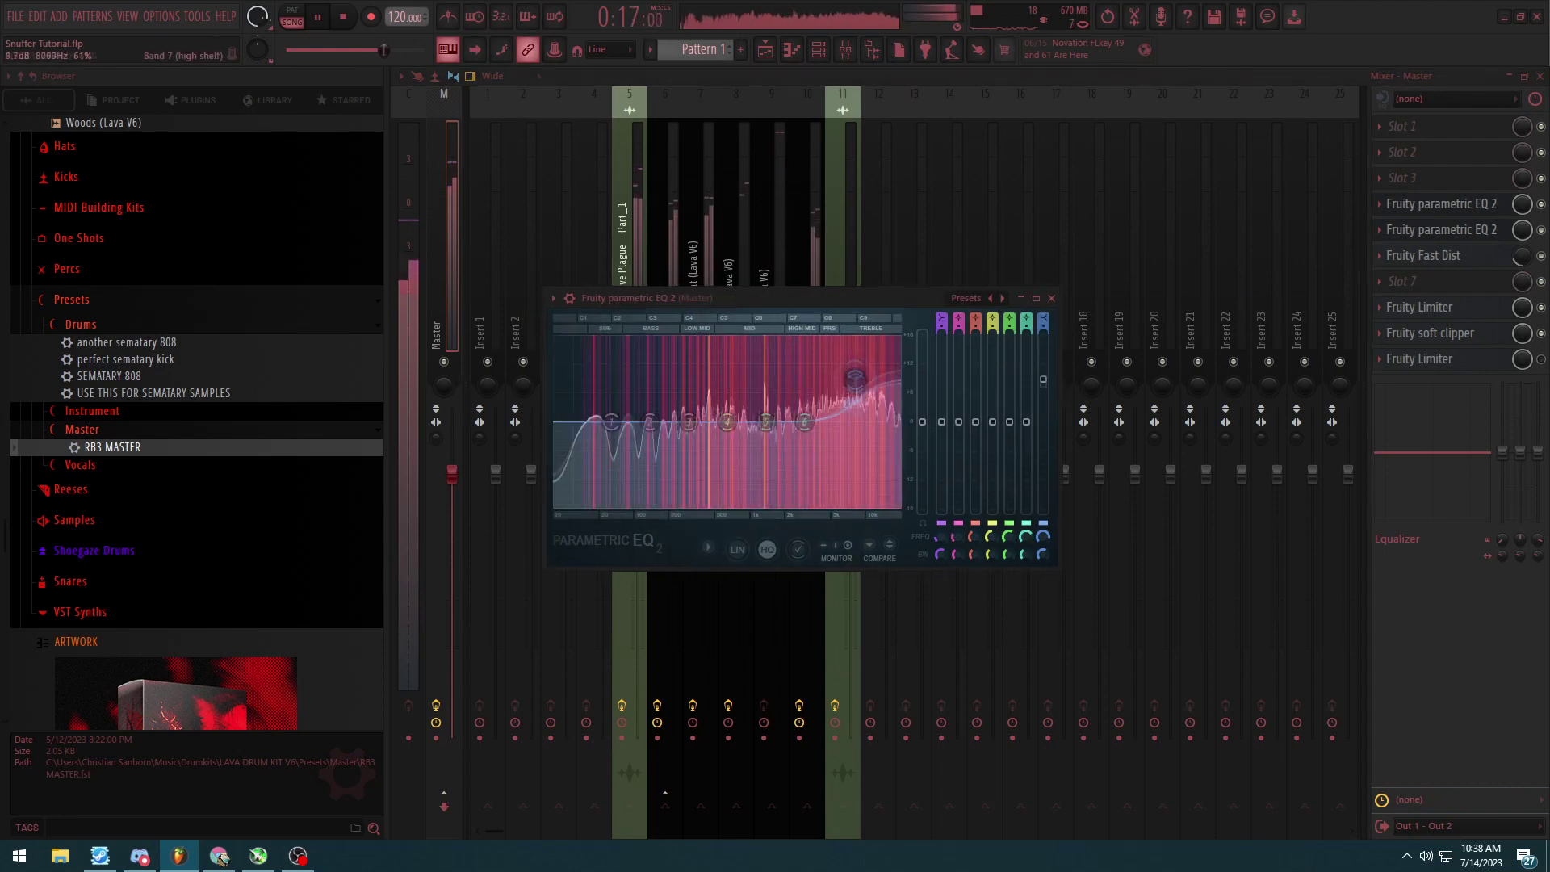
{"action": "left_click", "coordinate": [1050, 298]}
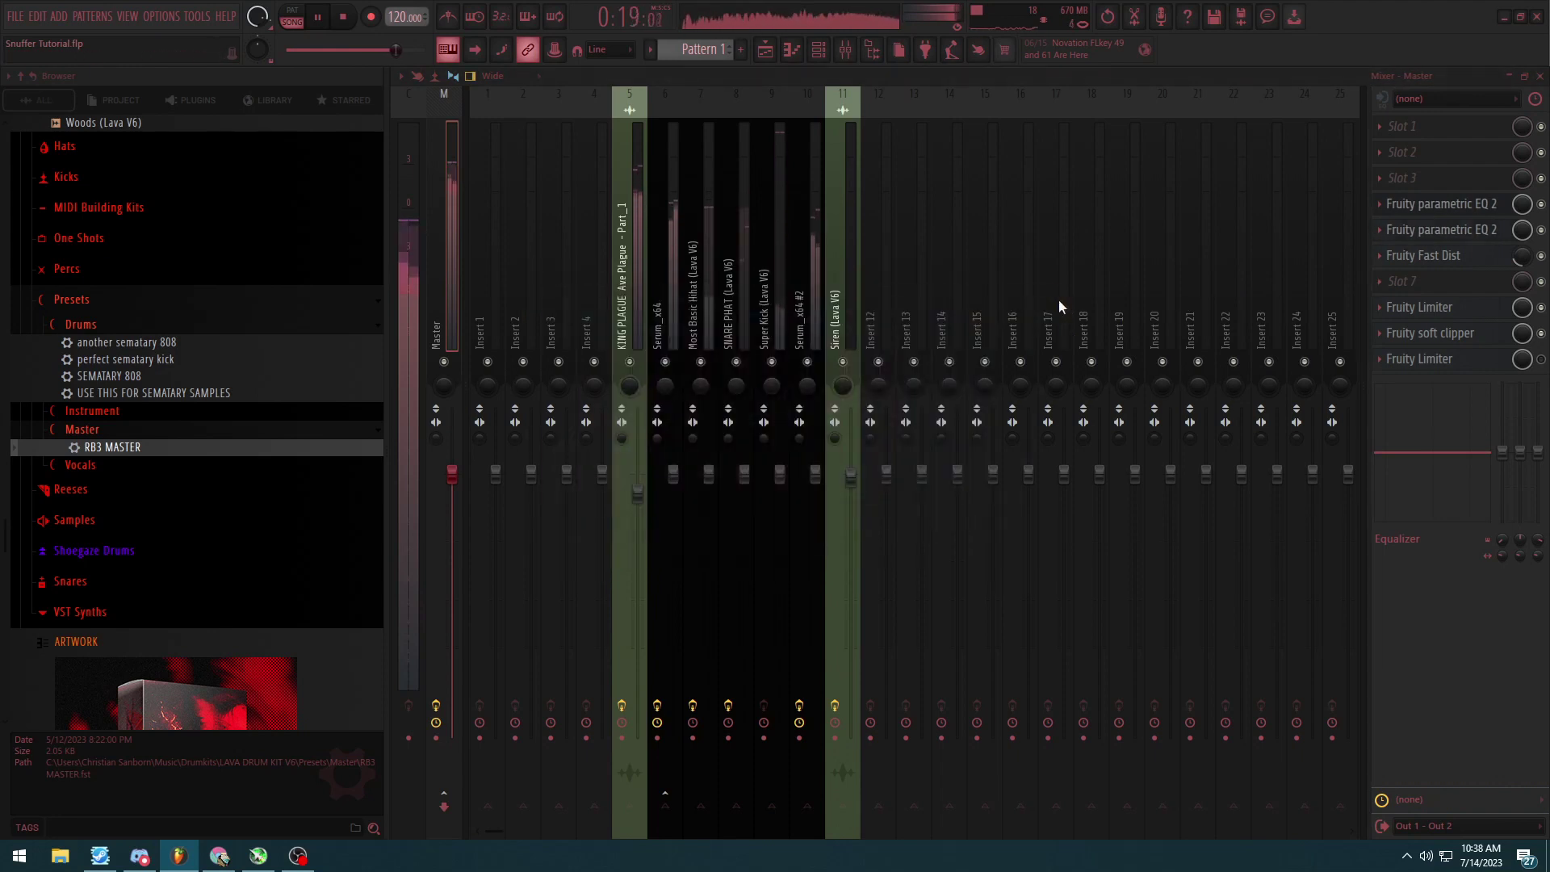
Step: Show the unsorted channels and check the notes of the just basic rack (Lava V6) kick in the piano roll
{"action": "left_click", "coordinate": [744, 355]}
{"action": "key", "text": "F6"}
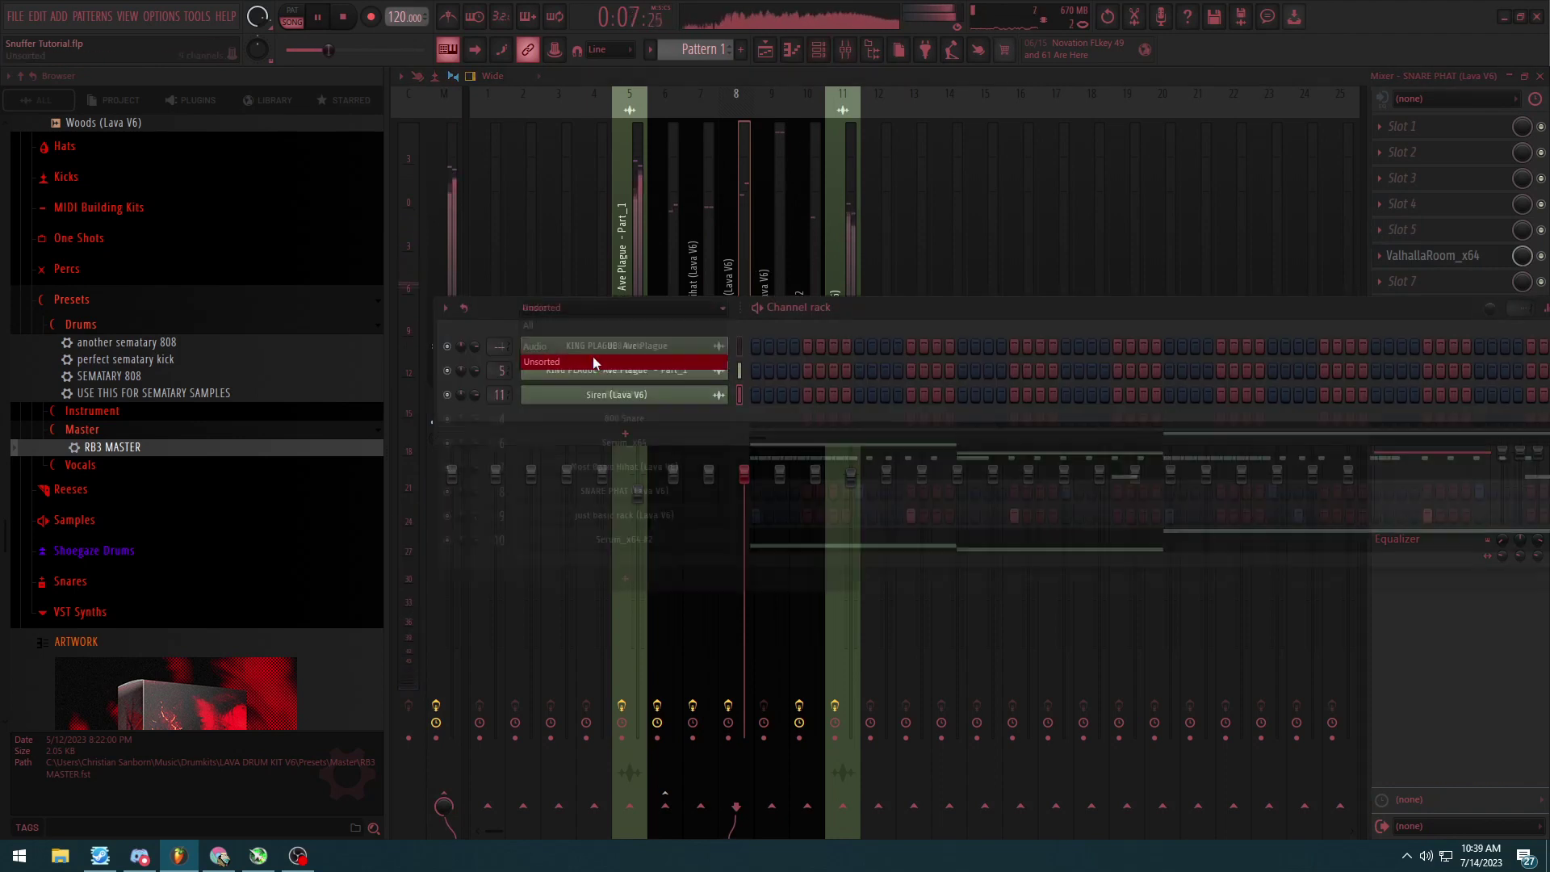
{"action": "left_click", "coordinate": [593, 359]}
{"action": "right_click", "coordinate": [686, 514]}
{"action": "left_click", "coordinate": [775, 514]}
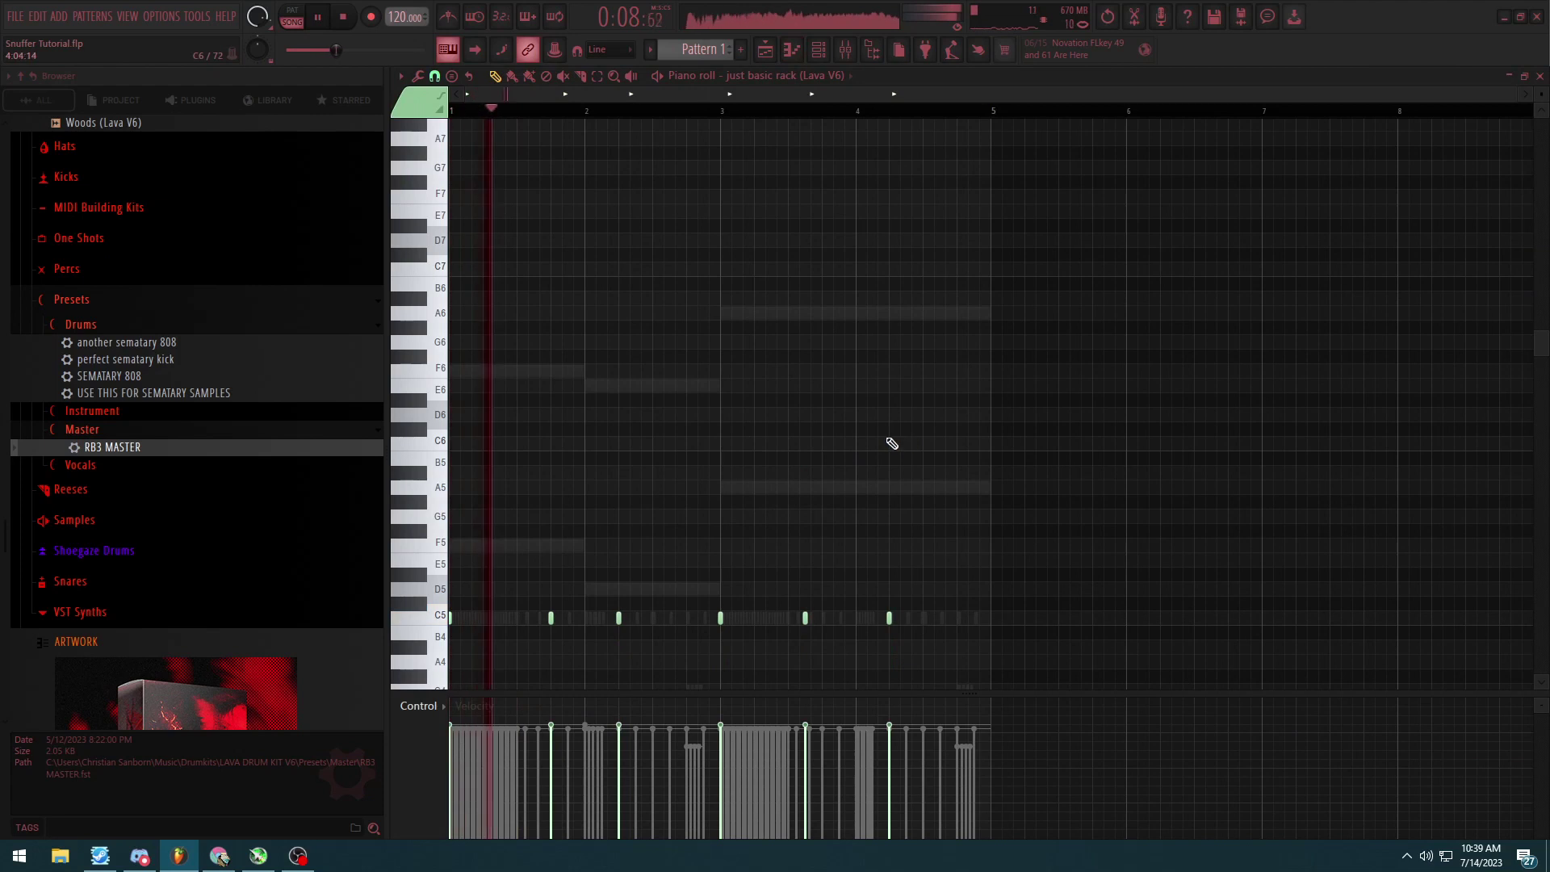
{"action": "key", "text": "F7"}
{"action": "key", "text": "F5"}
Step: Repeat the KING PLAGUE and Pattern 1 clips up to bar 21, and try to automate the first sample clip
{"action": "key", "text": "space"}
{"action": "left_click", "coordinate": [623, 125]}
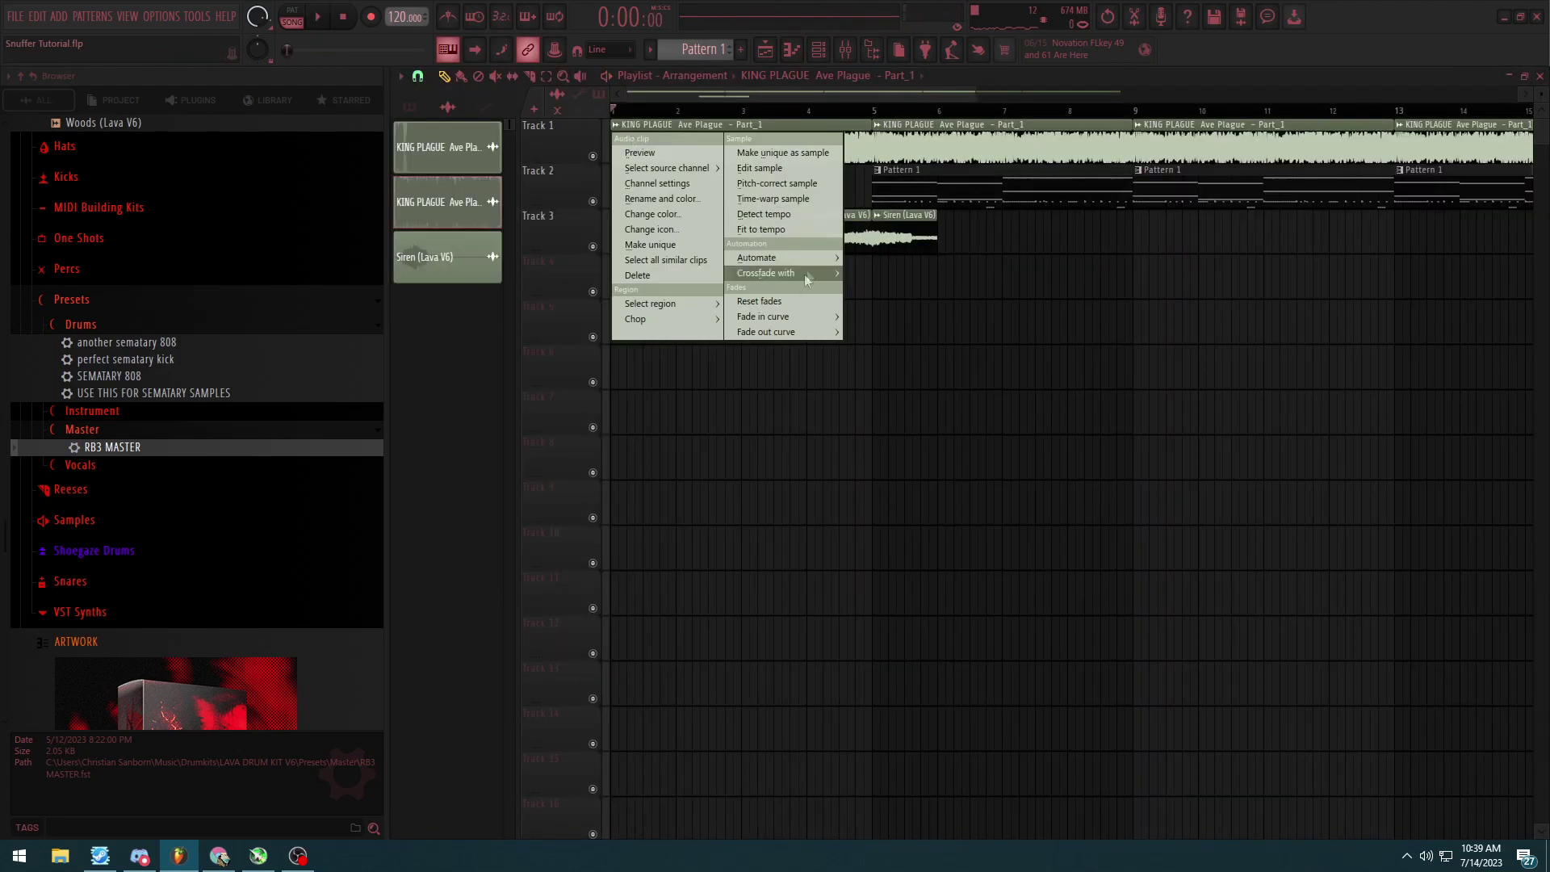
{"action": "mouse_move", "coordinate": [812, 262]}
{"action": "left_click", "coordinate": [867, 257]}
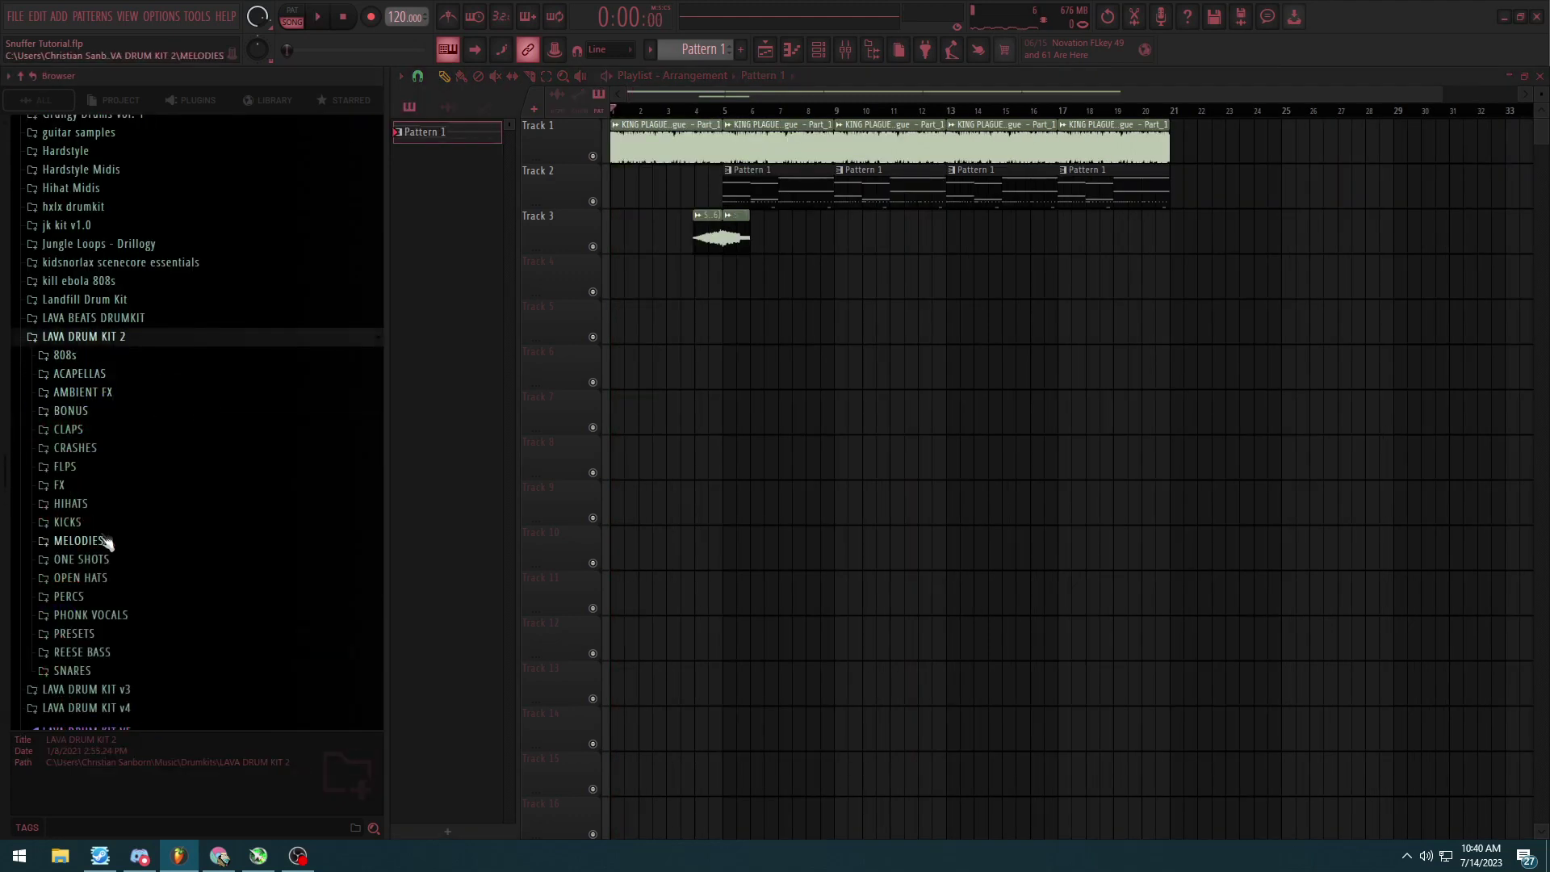
Step: Audition the LAVA DRUM KIT 2 PHONK VOCALS, place the Evil Shit Is vocal on Track 5 repeated up to bar 21, and play it
{"action": "left_click", "coordinate": [102, 615]}
{"action": "scroll", "coordinate": [165, 492], "scroll_direction": "down", "scroll_amount": 10}
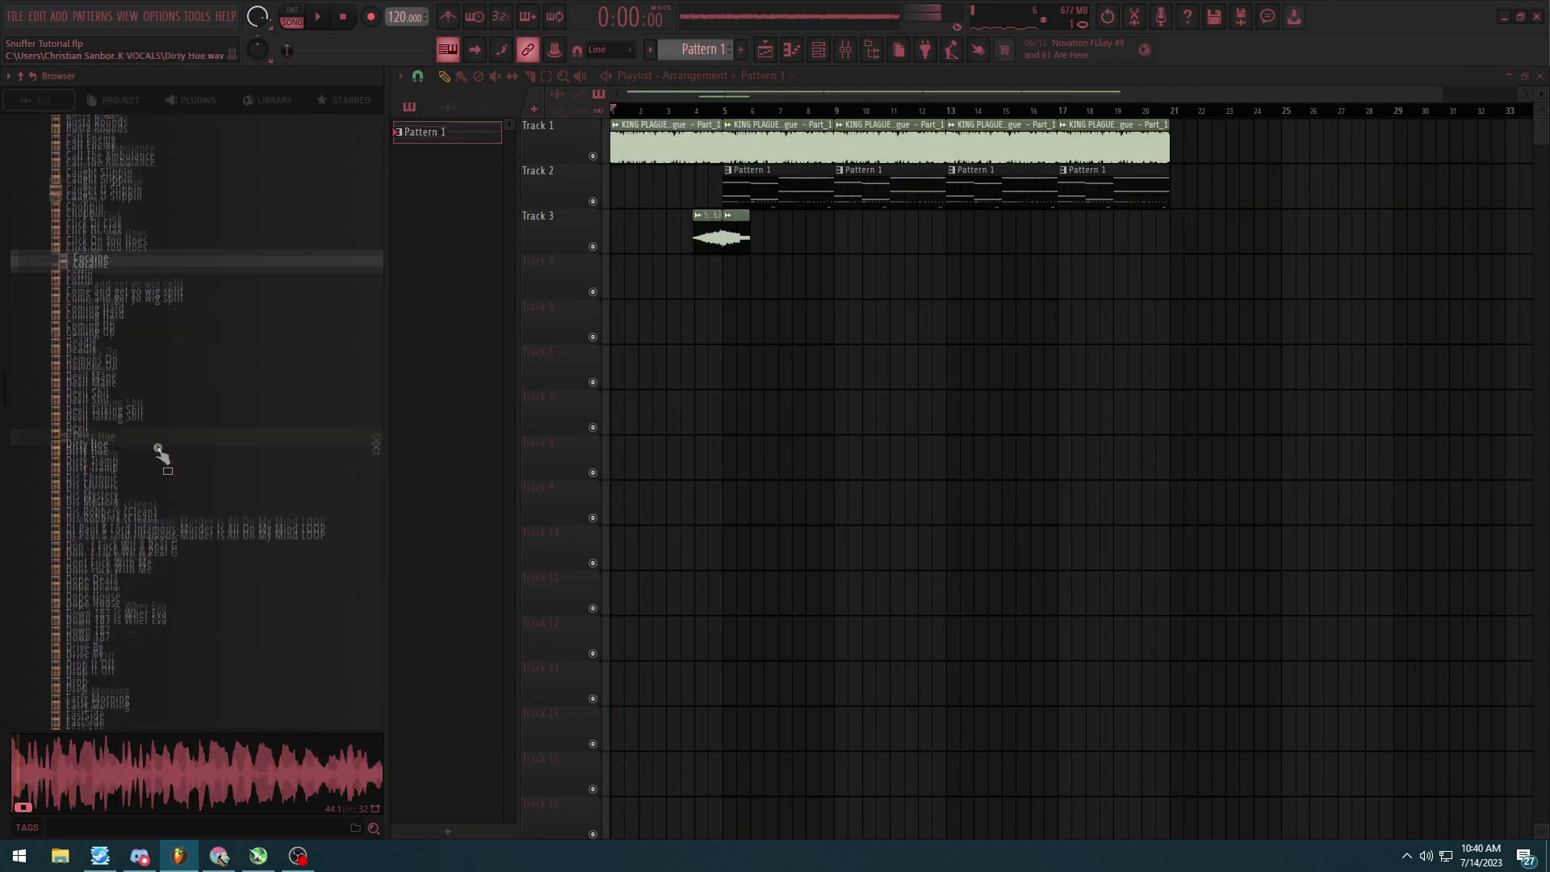
{"action": "scroll", "coordinate": [162, 514], "scroll_direction": "down", "scroll_amount": 5}
{"action": "left_click", "coordinate": [129, 479]}
{"action": "left_click", "coordinate": [138, 495]}
{"action": "scroll", "coordinate": [150, 520], "scroll_direction": "down", "scroll_amount": 5}
{"action": "scroll", "coordinate": [138, 425], "scroll_direction": "up", "scroll_amount": 10}
{"action": "left_click_drag", "start_coordinate": [97, 477], "coordinate": [657, 339]}
{"action": "key", "text": "space"}
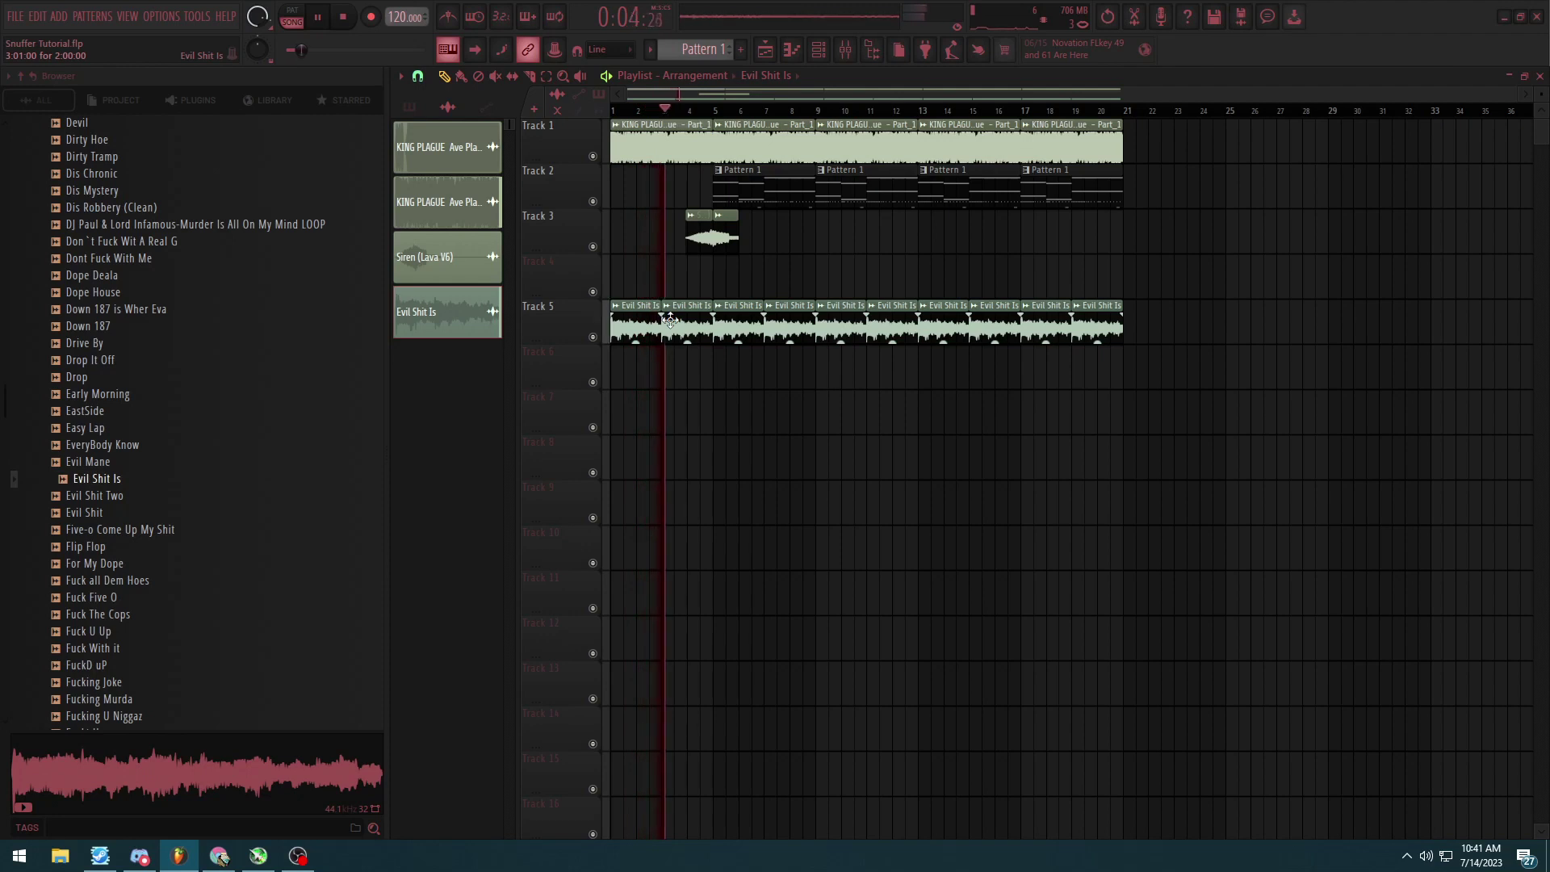
{"action": "key", "text": "space"}
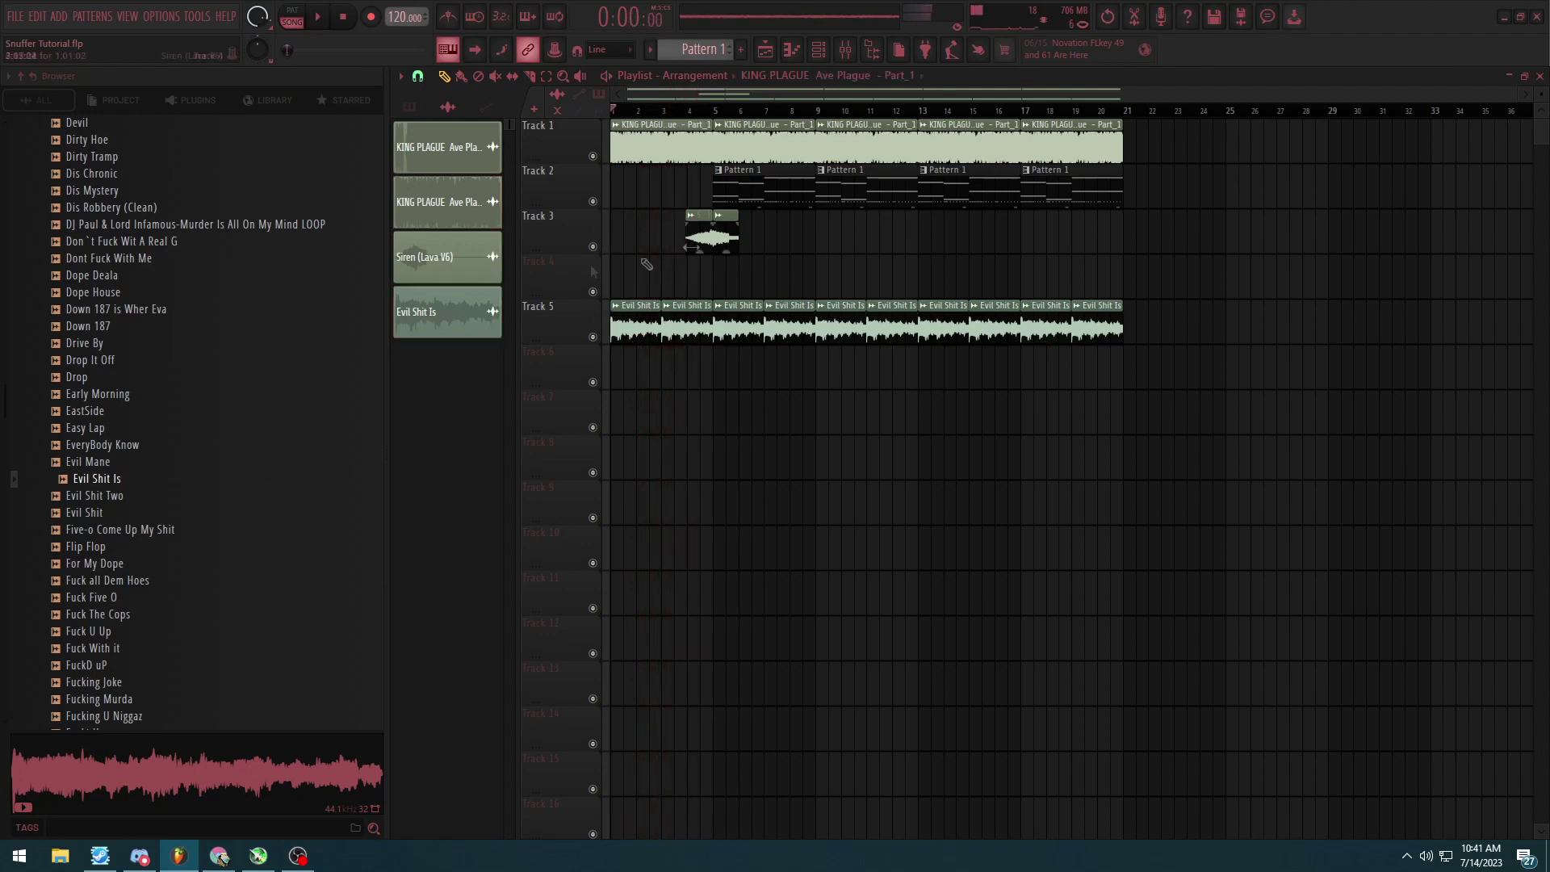
Step: Collapse the LAVA DRUM KIT 2 folder, look through the LAVA DRUM KIT V6 folders, and play the arrangement with the vocal clips
{"action": "scroll", "coordinate": [208, 467], "scroll_direction": "up", "scroll_amount": 15}
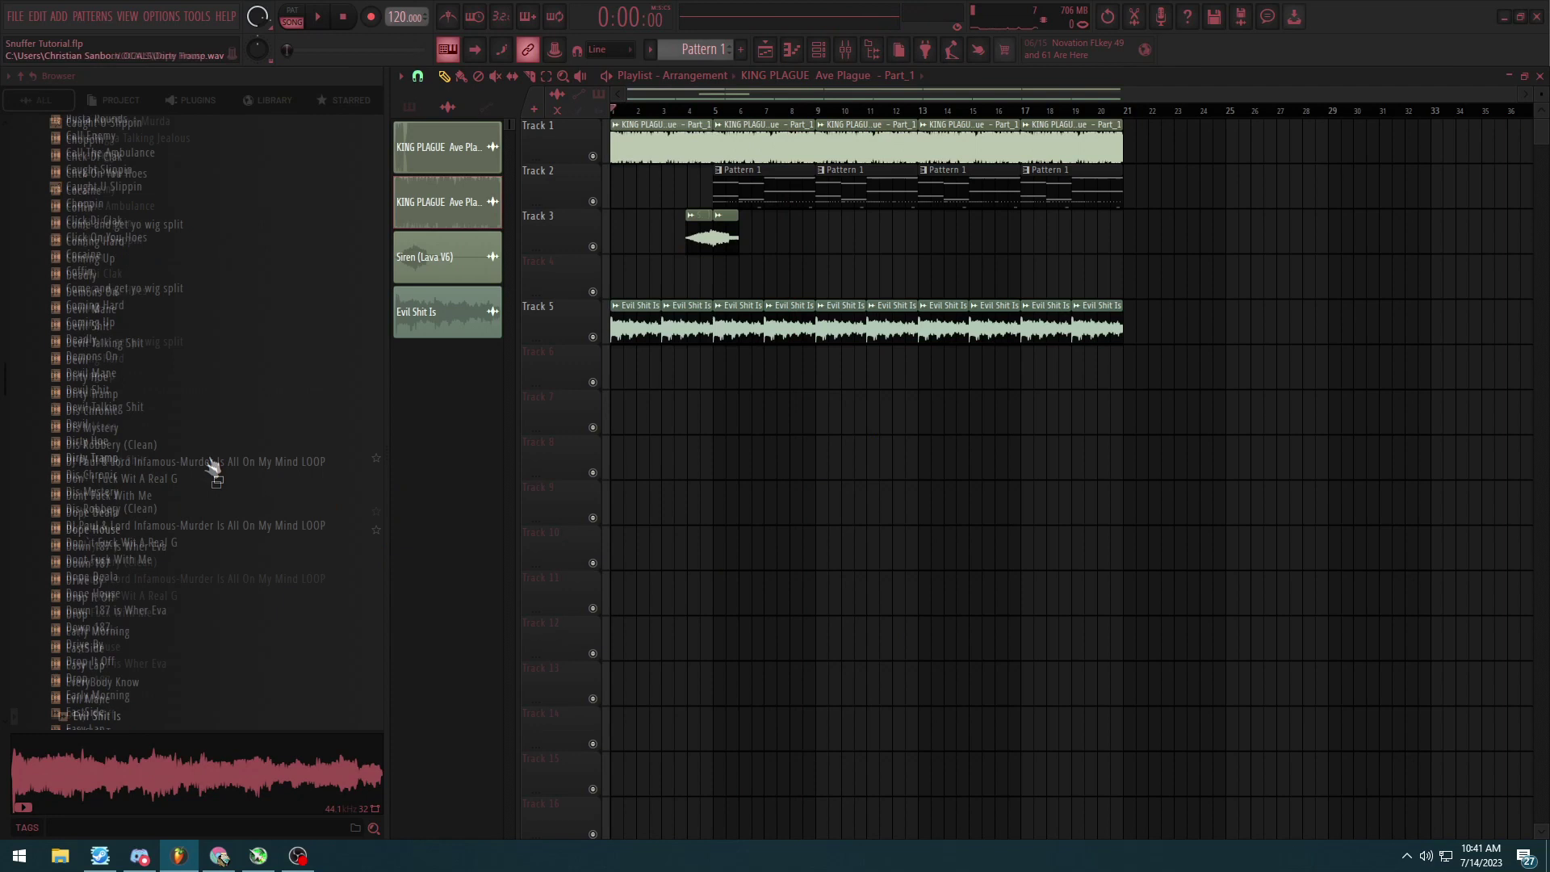
{"action": "left_click", "coordinate": [85, 564]}
{"action": "left_click", "coordinate": [138, 268]}
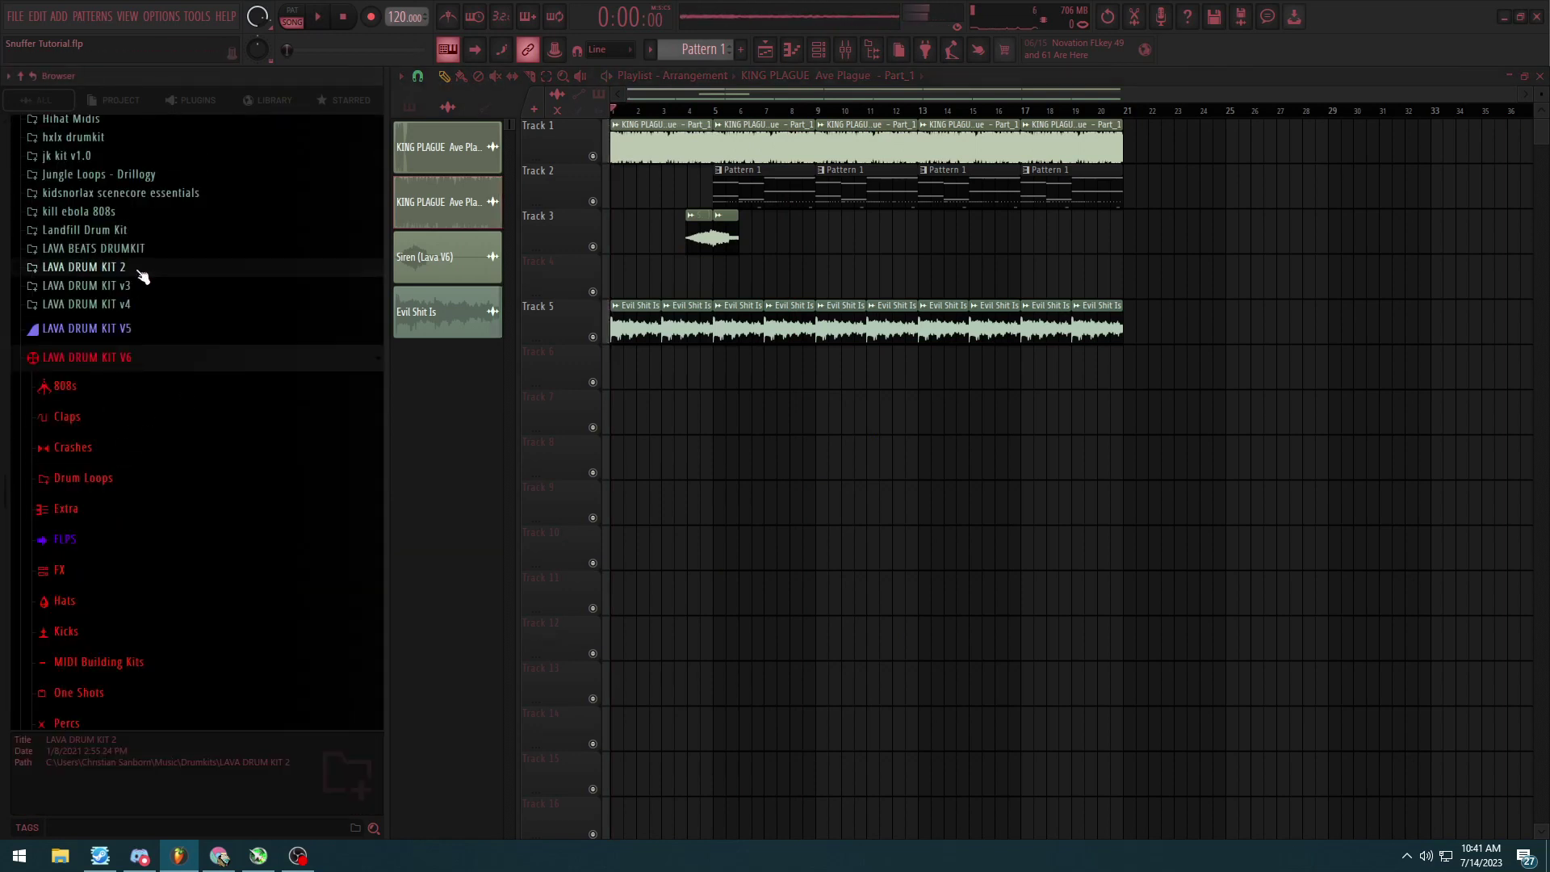
{"action": "left_click", "coordinate": [122, 356]}
{"action": "scroll", "coordinate": [149, 371], "scroll_direction": "up", "scroll_amount": 3}
{"action": "left_click", "coordinate": [187, 370]}
{"action": "left_click", "coordinate": [142, 406]}
{"action": "left_click", "coordinate": [59, 283]}
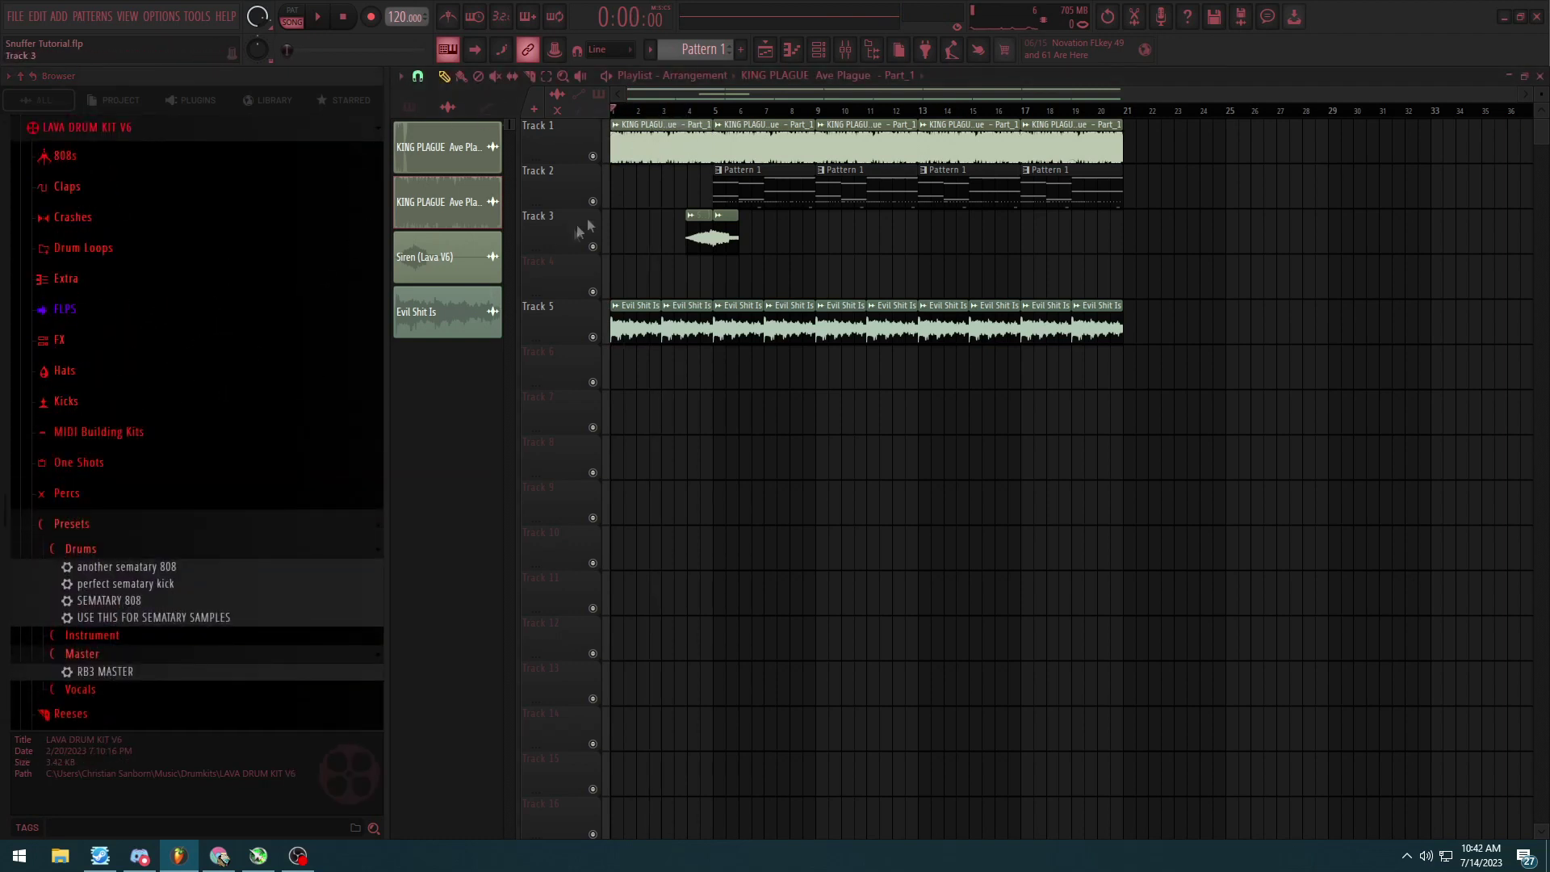
{"action": "key", "text": "space"}
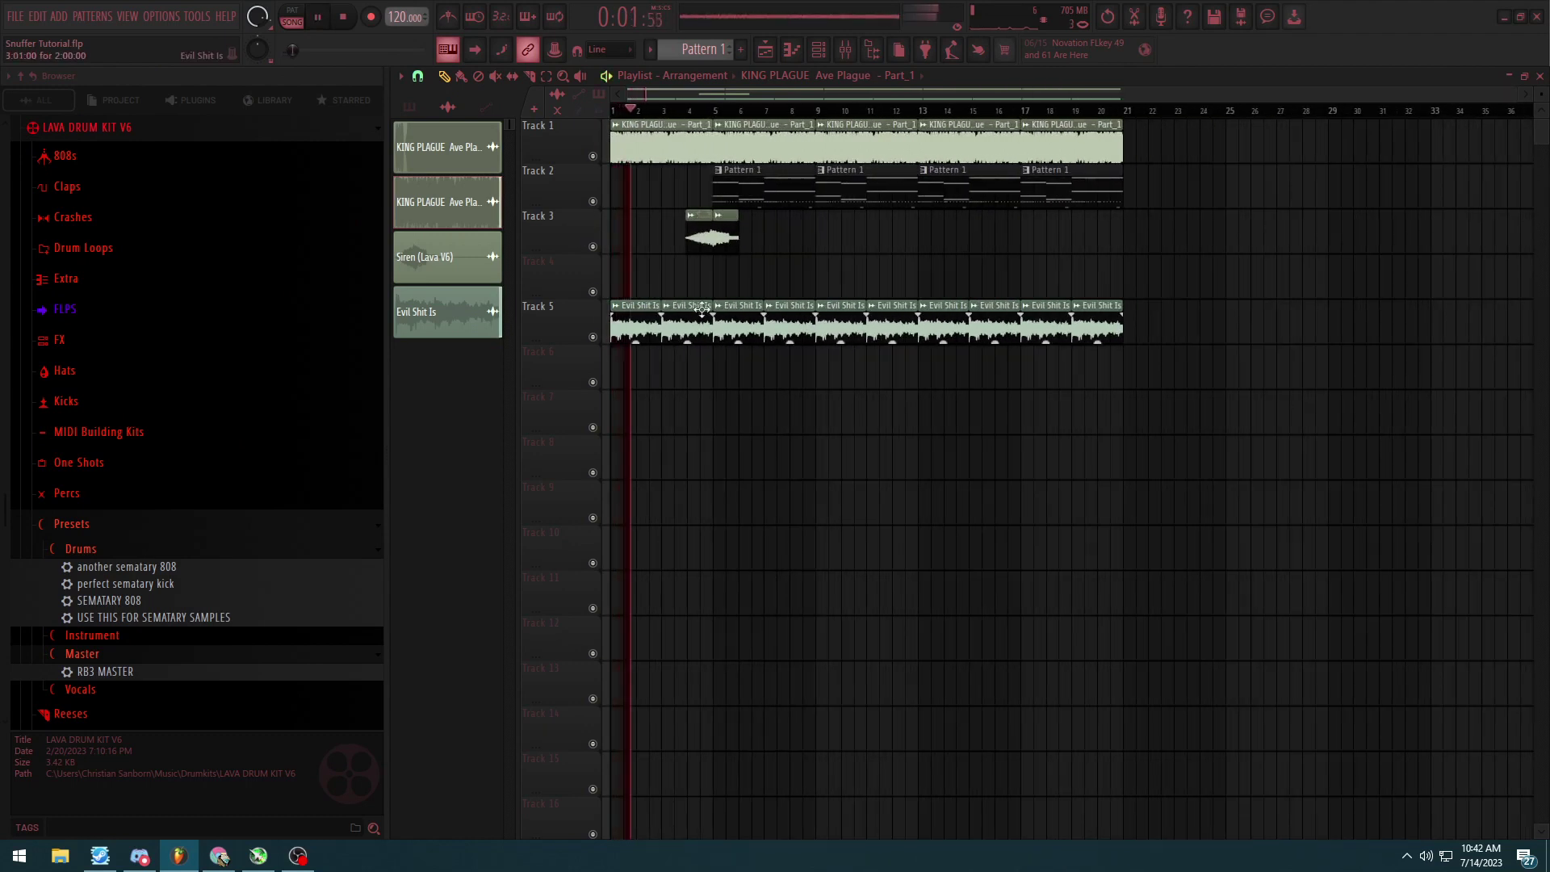